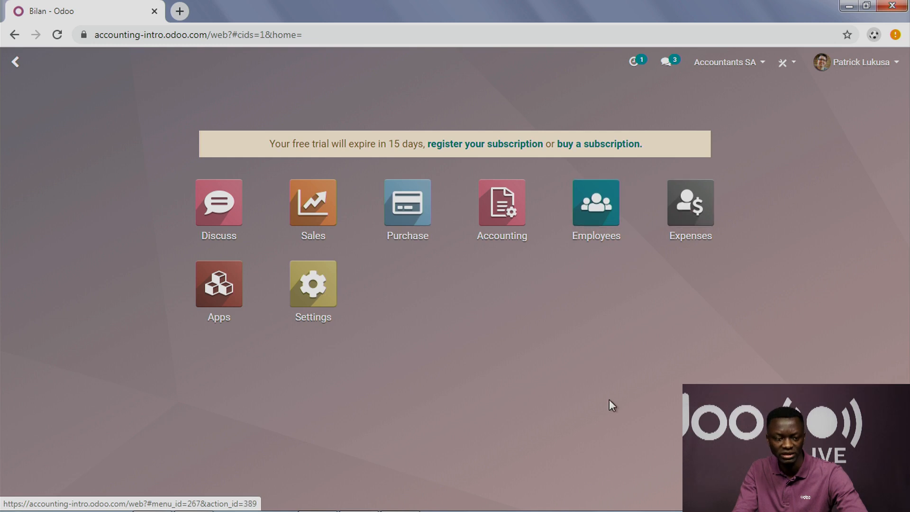
Step: Open the Apps catalogue, remove the Apps filter and browse the full list of installable modules
left_click(225, 289)
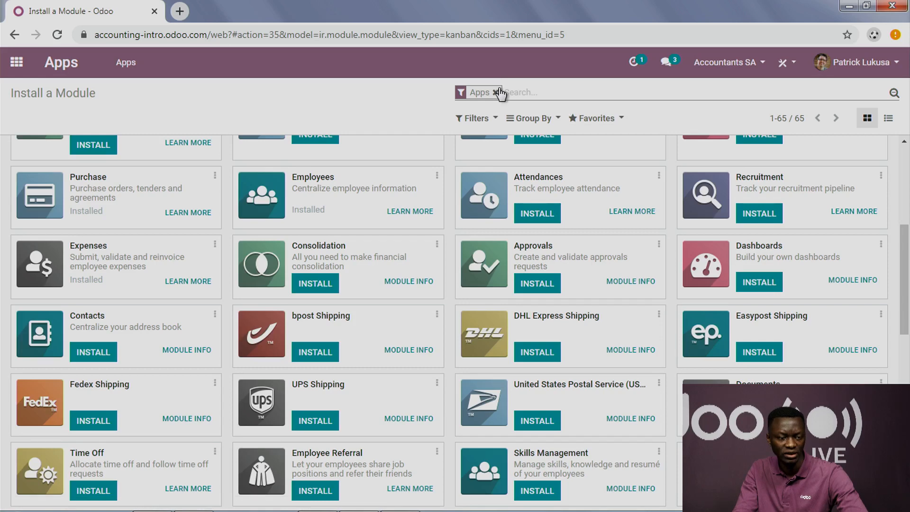
left_click(496, 93)
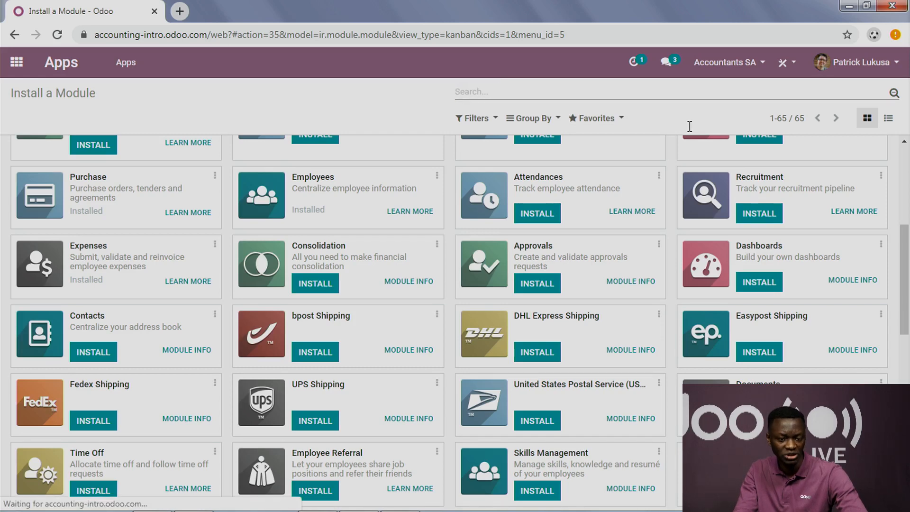
scroll(287, 232, "down", 5)
scroll(342, 314, "up", 10)
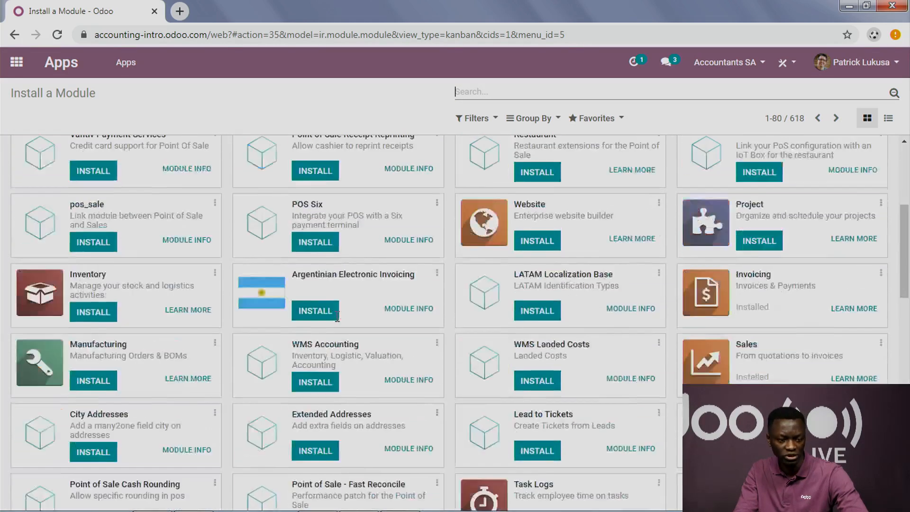
scroll(351, 306, "down", 5)
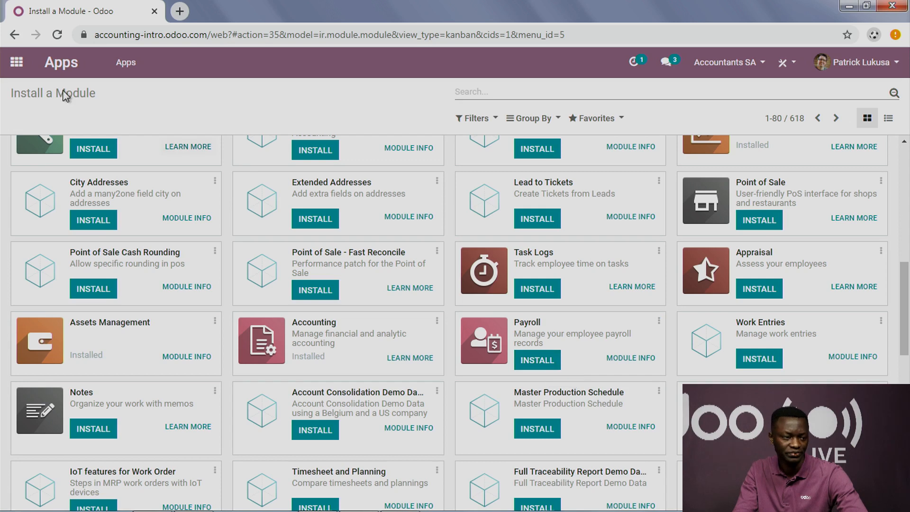
Step: Open the Accountants SA record from the company management settings and examine its name and country
left_click(17, 62)
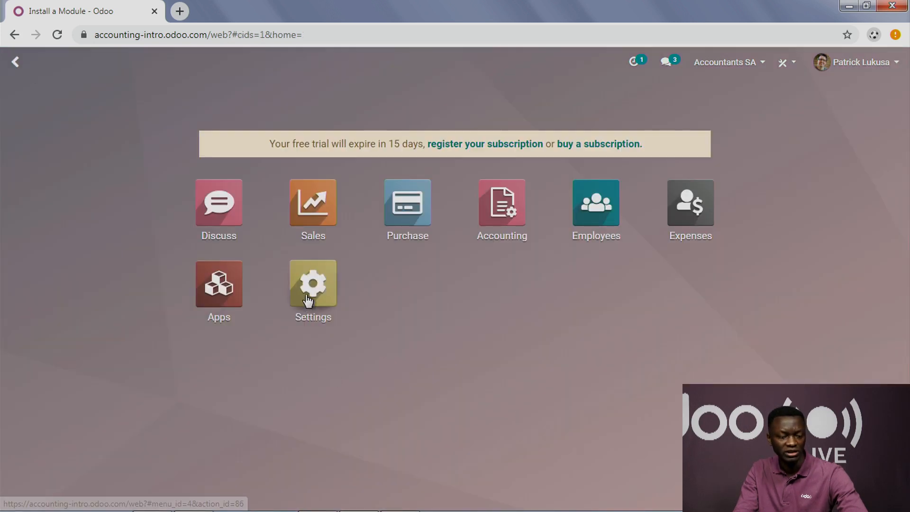
left_click(322, 345)
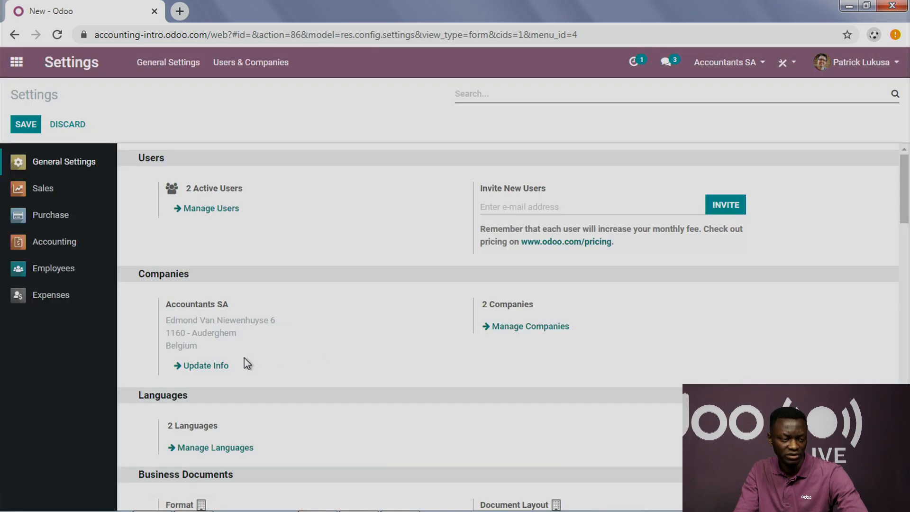
left_click(516, 332)
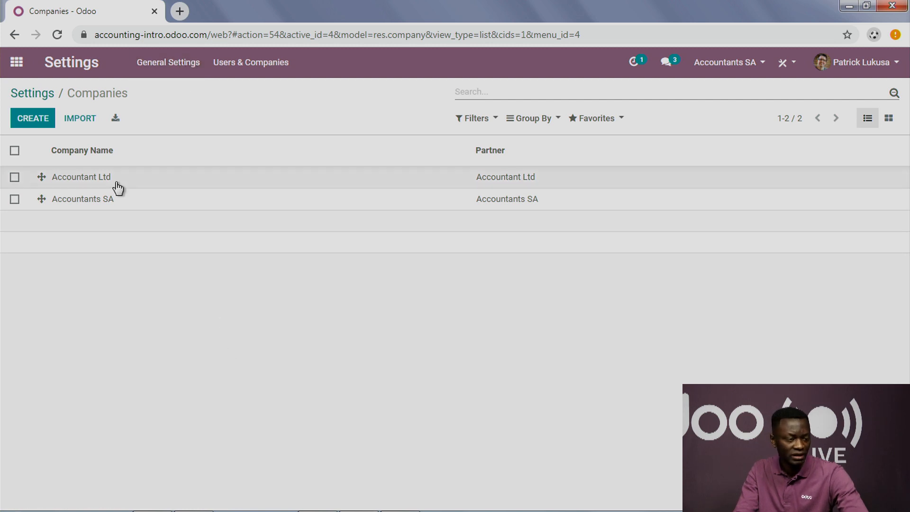
left_click(116, 200)
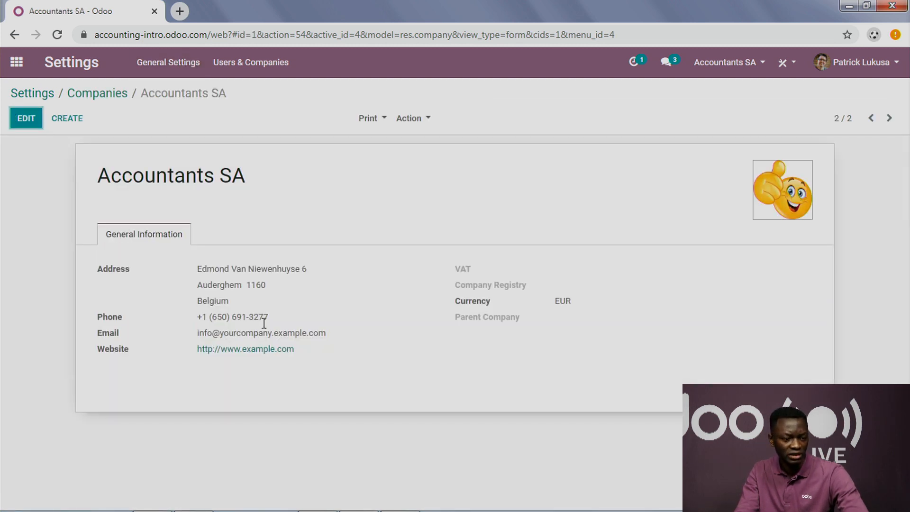
double_click(212, 301)
left_click_drag(122, 175, 219, 176)
left_click(535, 361)
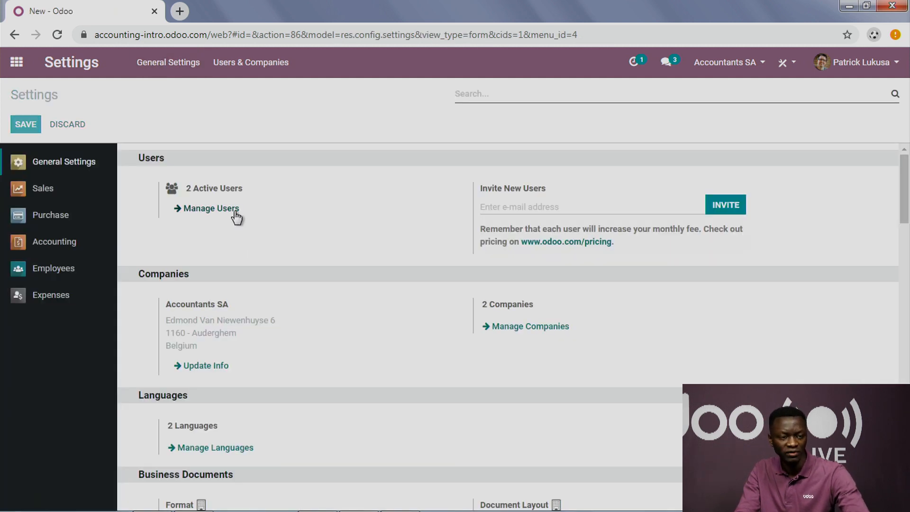
Step: Inspect the access rights and allowed companies of the user assigned to Accountant Ltd, and return to the home dashboard
left_click(235, 212)
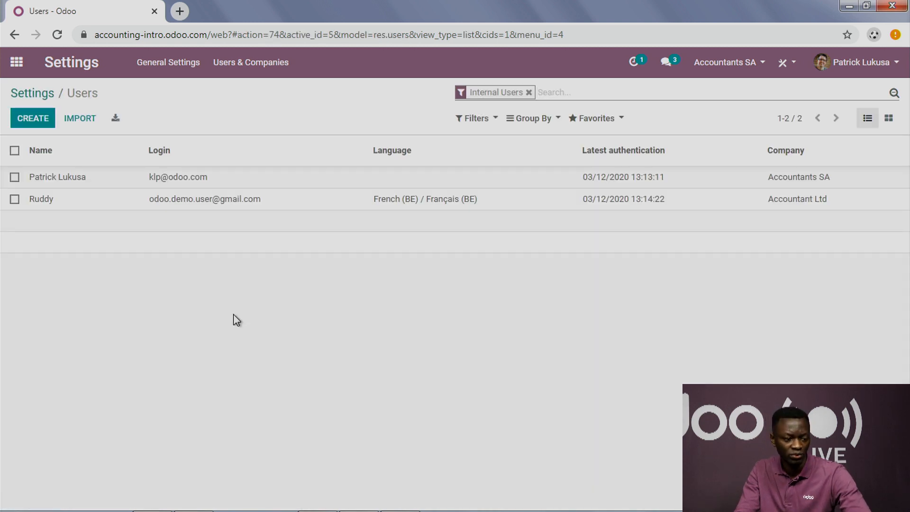
left_click(55, 210)
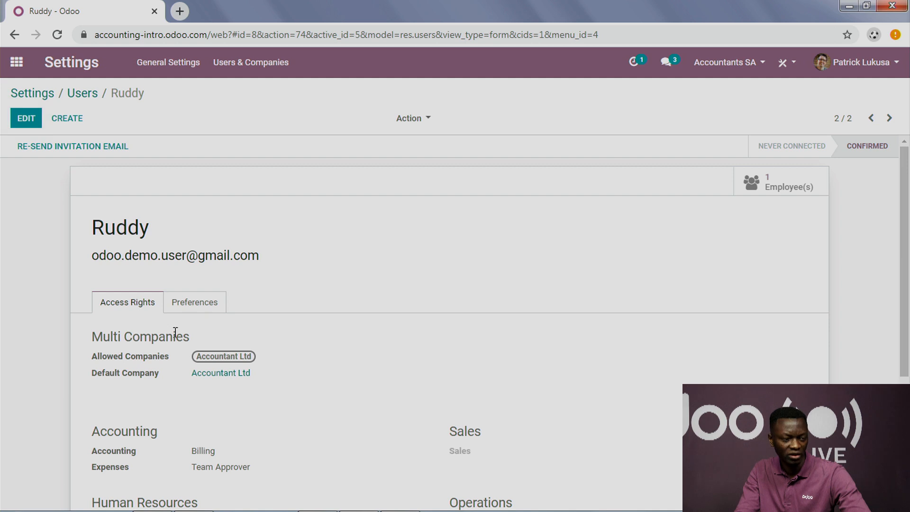
left_click(26, 117)
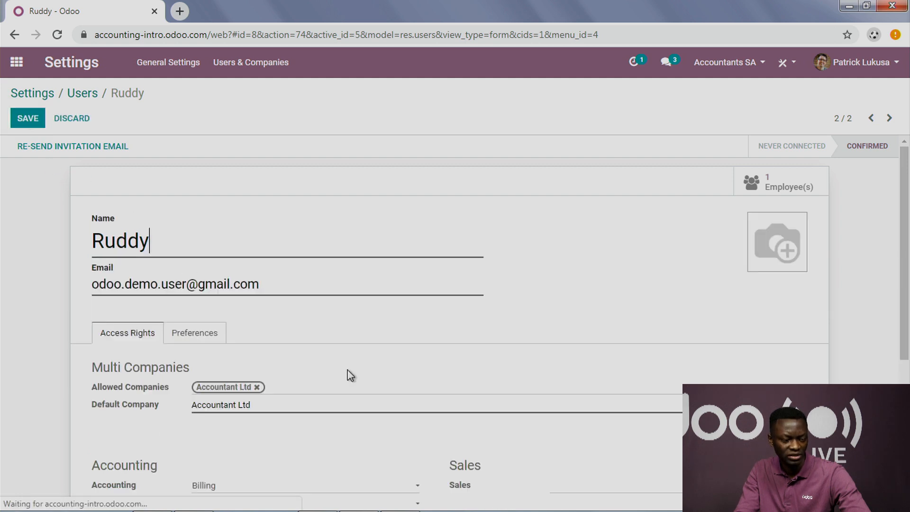
scroll(350, 375, "down", 3)
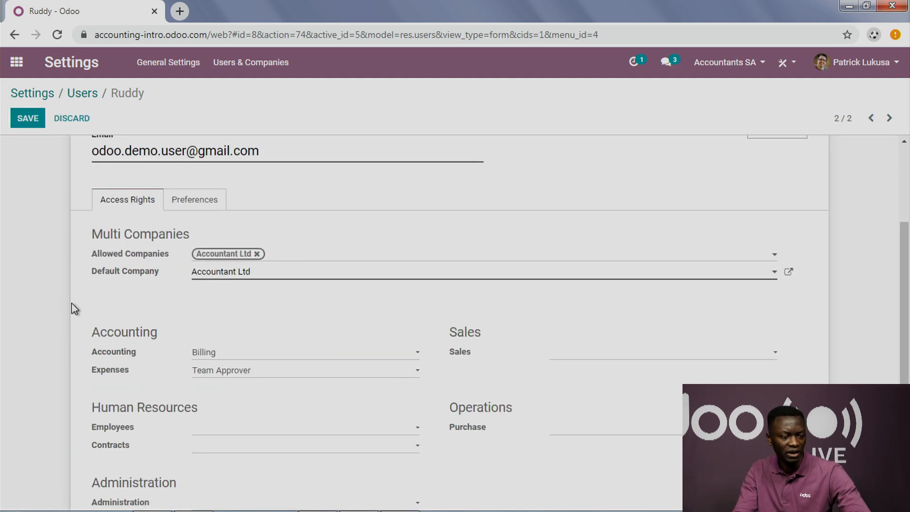
left_click(27, 56)
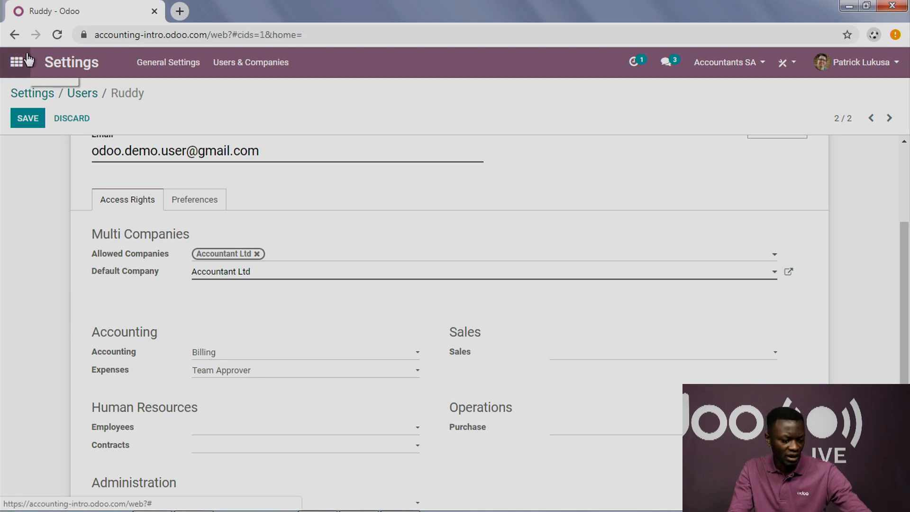
Step: Switch to the restricted user's browser window to view Factures in Comptabilité, and return to the administrator's window
key("super+Tab")
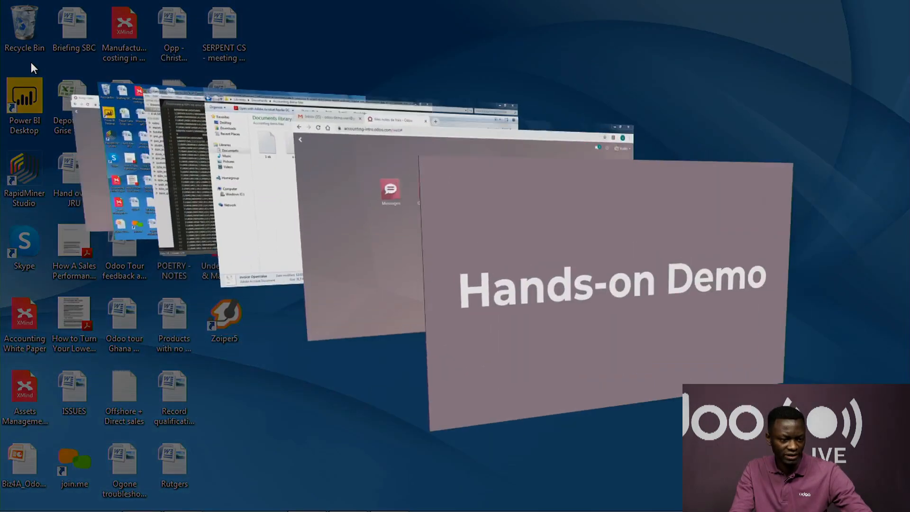
key("super+Tab")
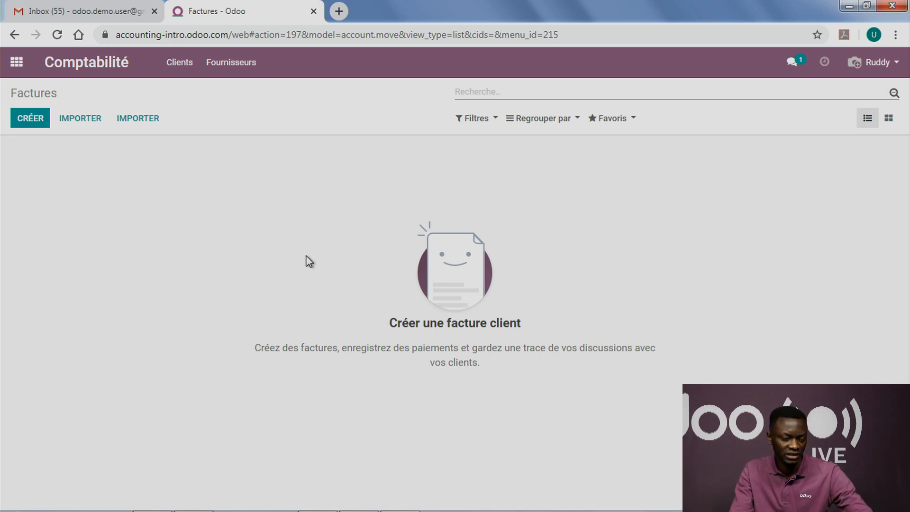
key("super+Tab")
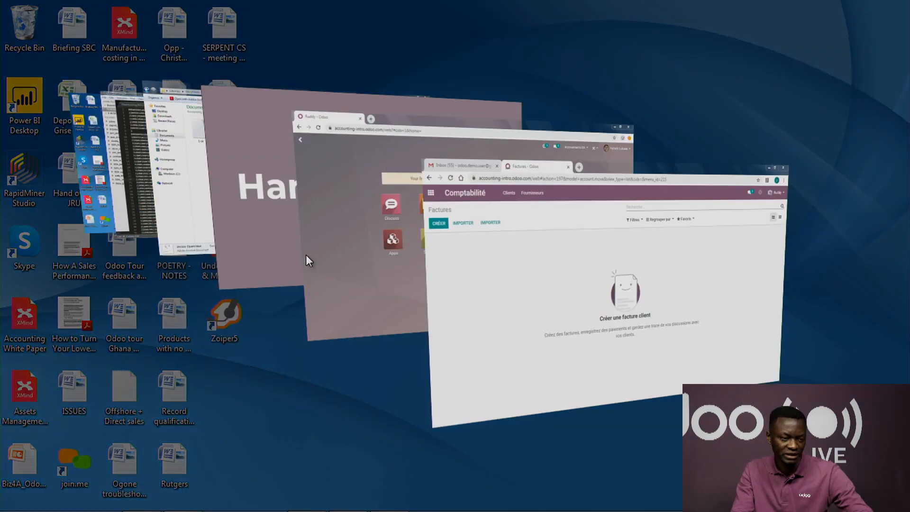
key("super+Tab")
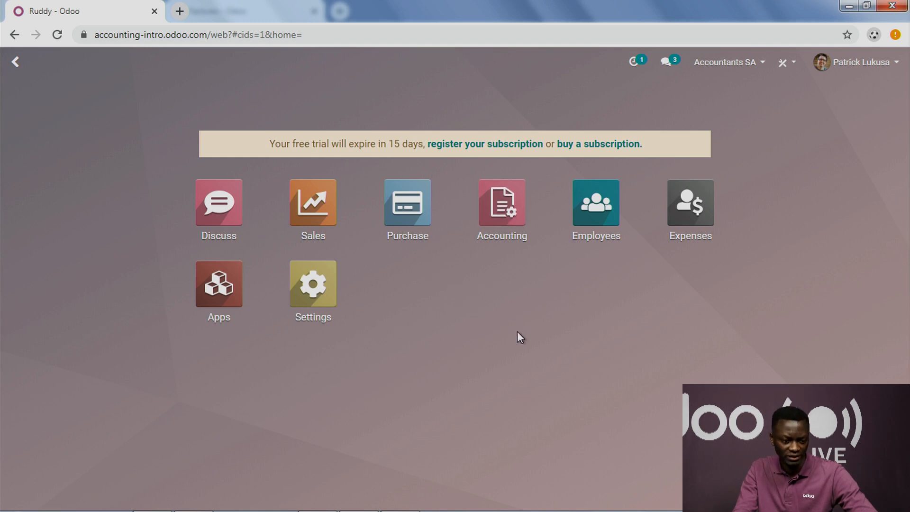
Step: Open the Accounting app and examine its customer functions, available reports and journal overview
left_click(509, 209)
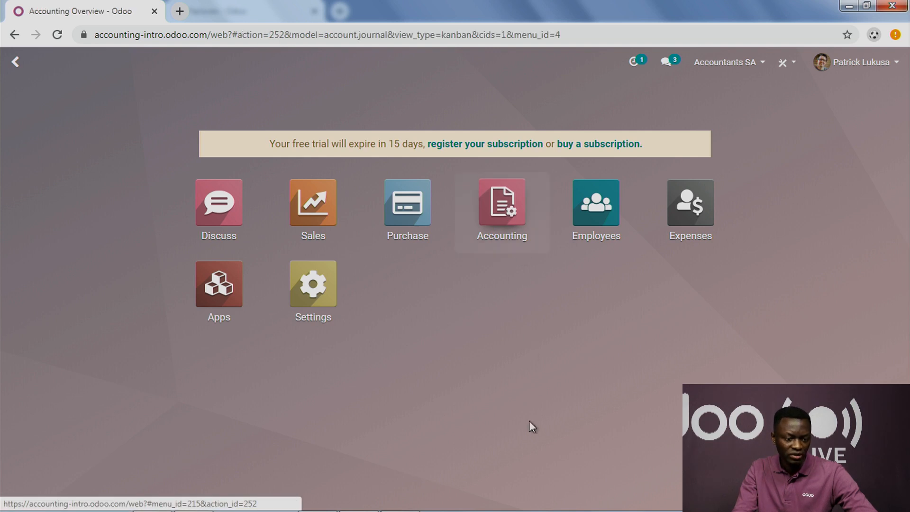
scroll(528, 378, "up", 2)
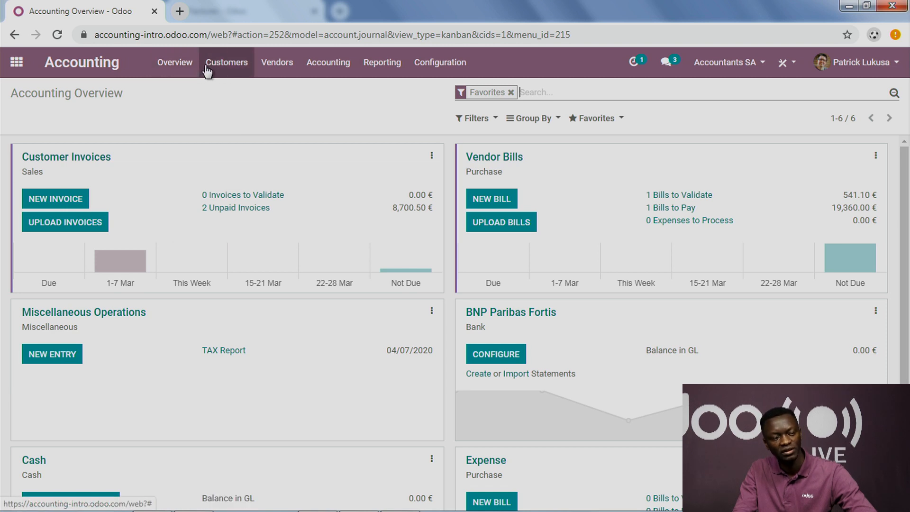
left_click(240, 66)
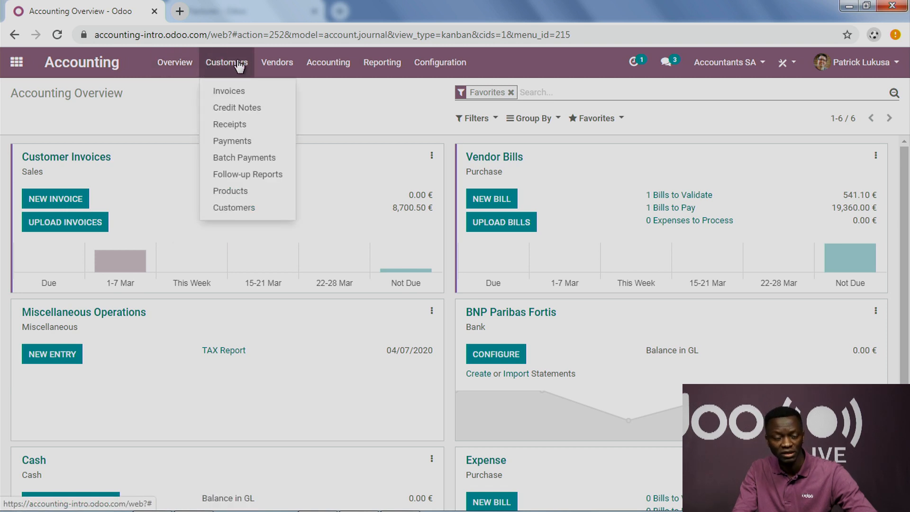
left_click(386, 70)
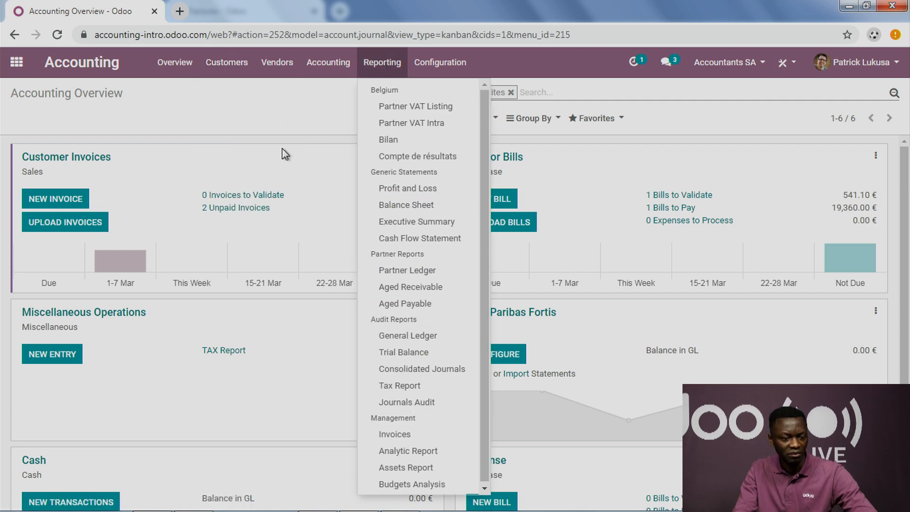
left_click(282, 117)
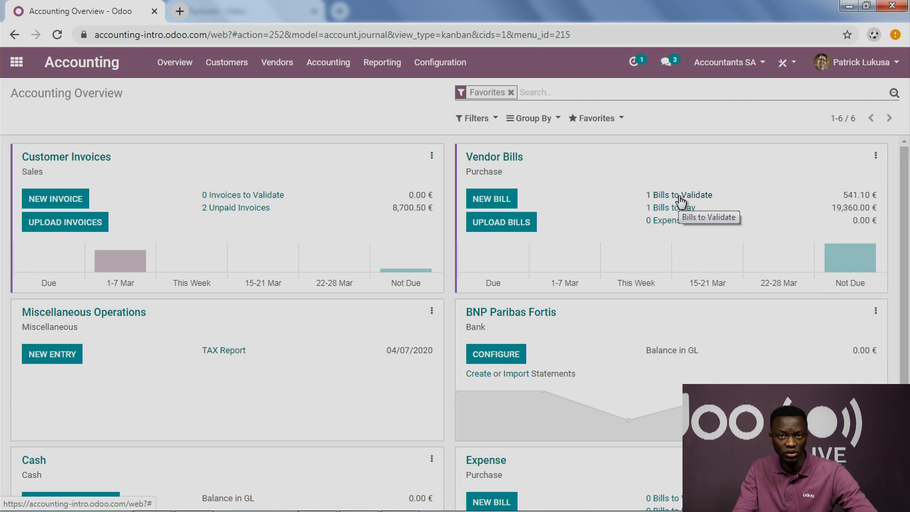
scroll(569, 265, "down", 2)
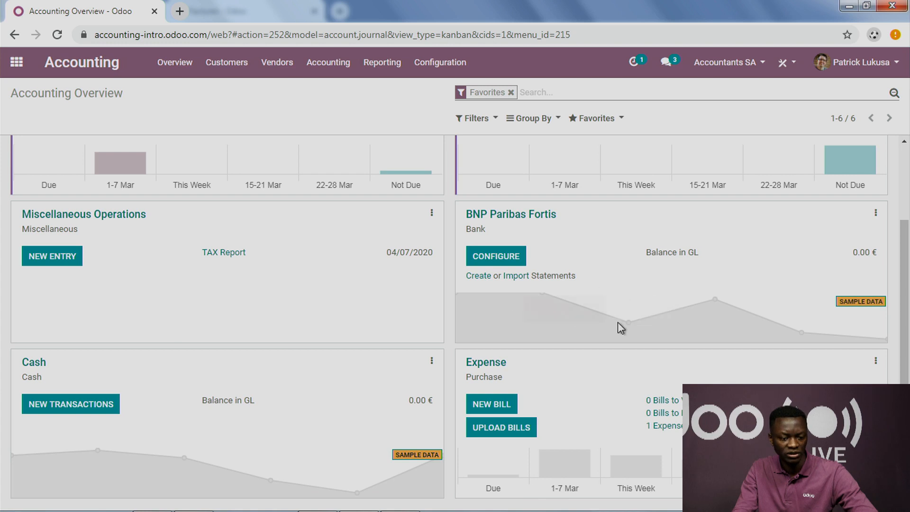
scroll(314, 451, "up", 2)
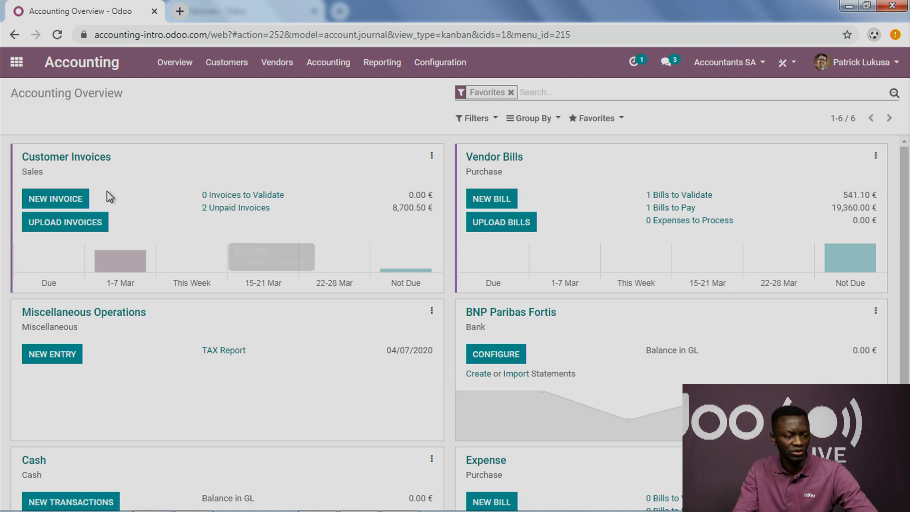
Step: Create a new customer invoice and set its customer to the first listed Deco Addict contact
left_click(76, 202)
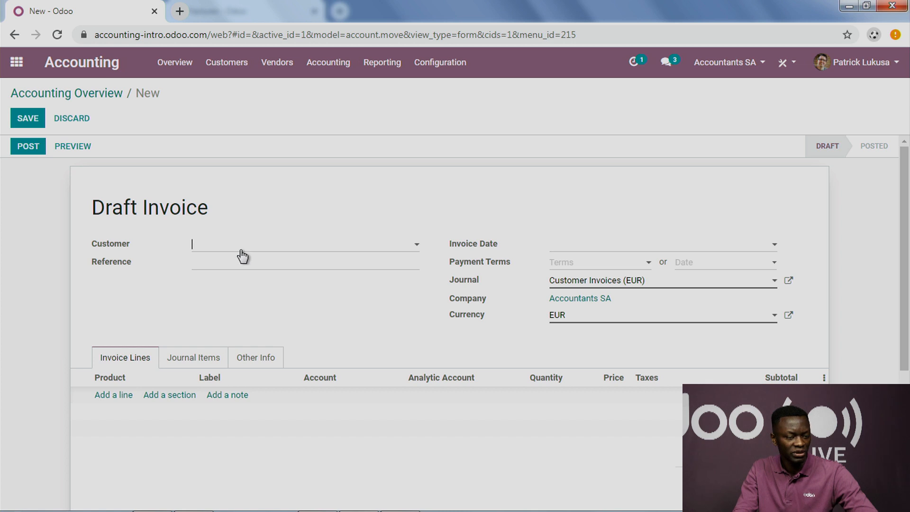
left_click(241, 250)
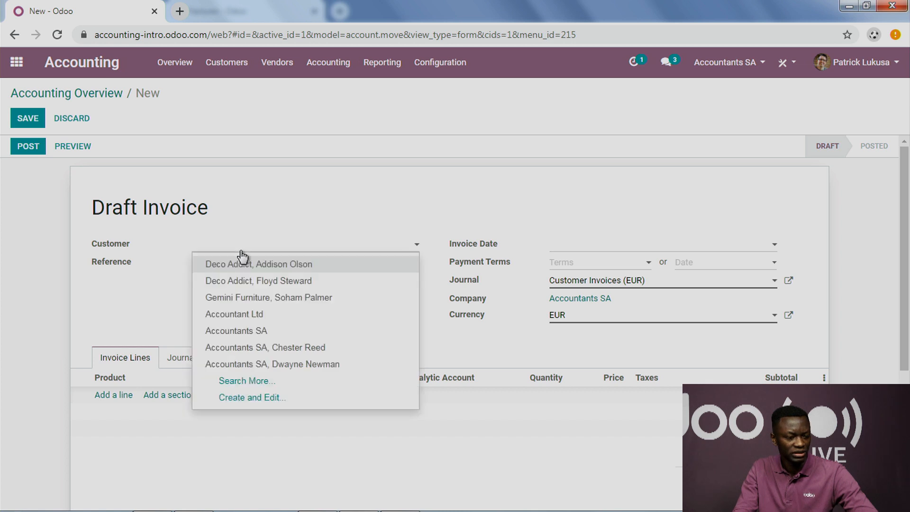
left_click(267, 268)
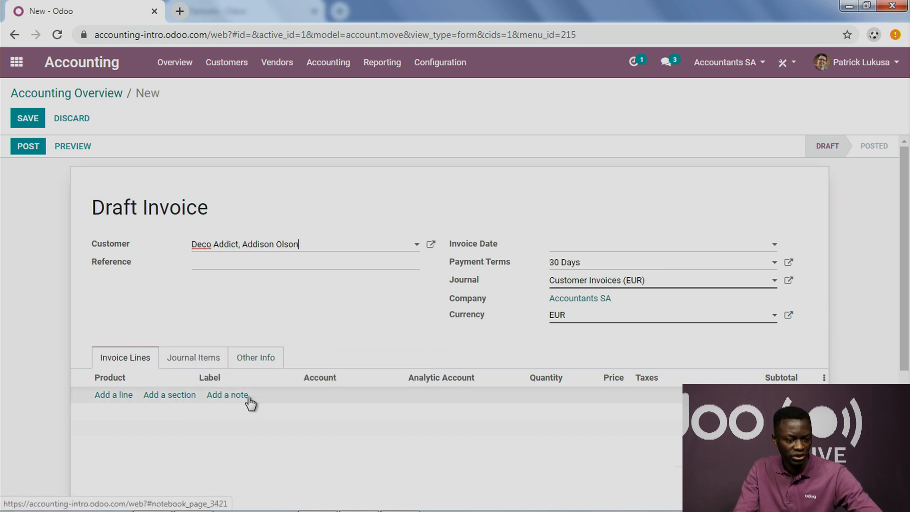
Step: Add an invoice line for [DESK0006] Customizable Desk (CONFIG) (Custom, Black)
left_click(123, 396)
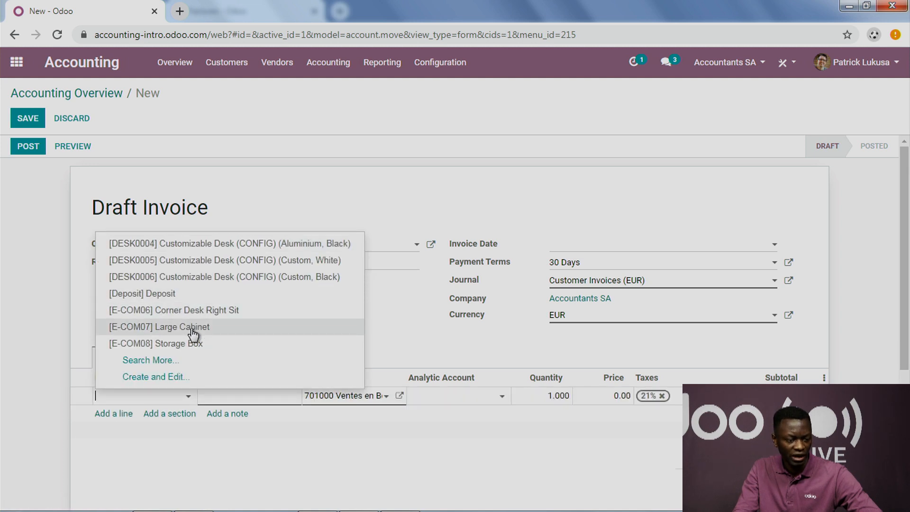
left_click(209, 278)
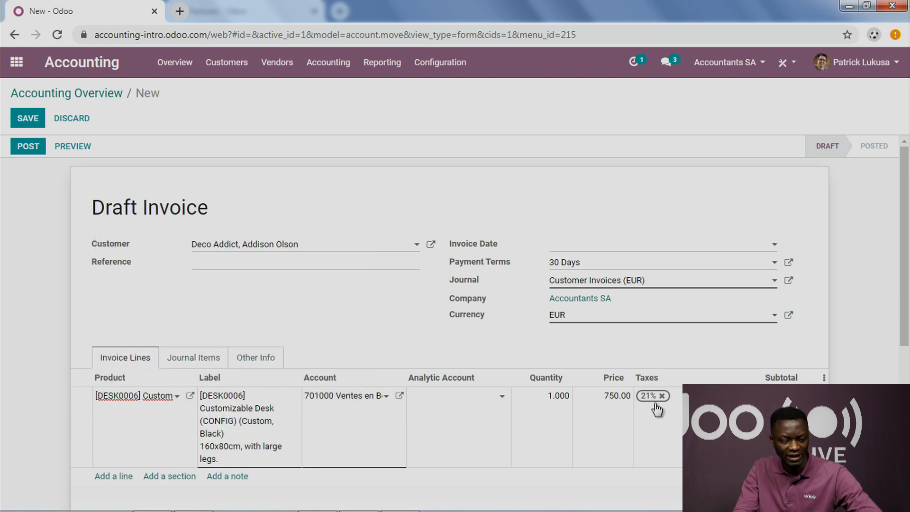
left_click(272, 450)
Step: Add a second invoice line for the product [E-COM07] Large Cabinet
scroll(272, 450, "down", 3)
left_click(115, 343)
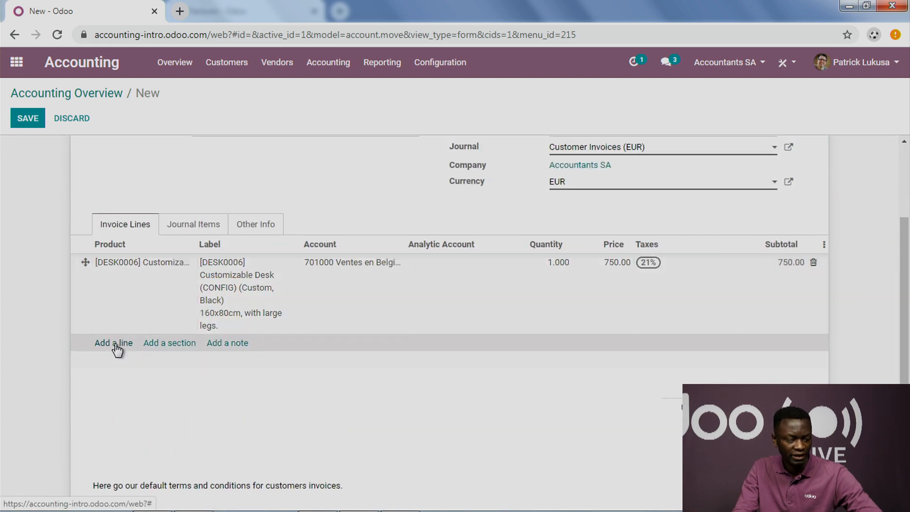
left_click(141, 349)
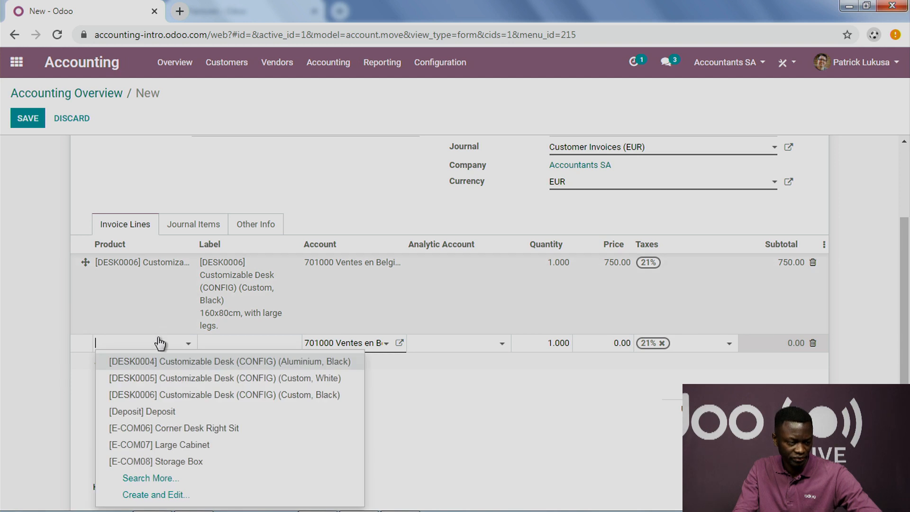
left_click(310, 365)
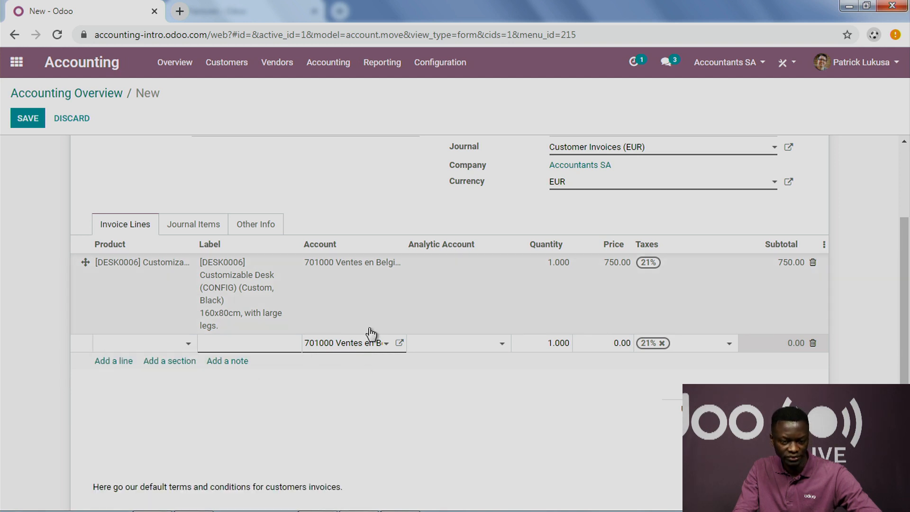
Step: Save the draft customer invoice and post it
scroll(369, 327, "down", 3)
scroll(369, 327, "up", 6)
left_click(30, 120)
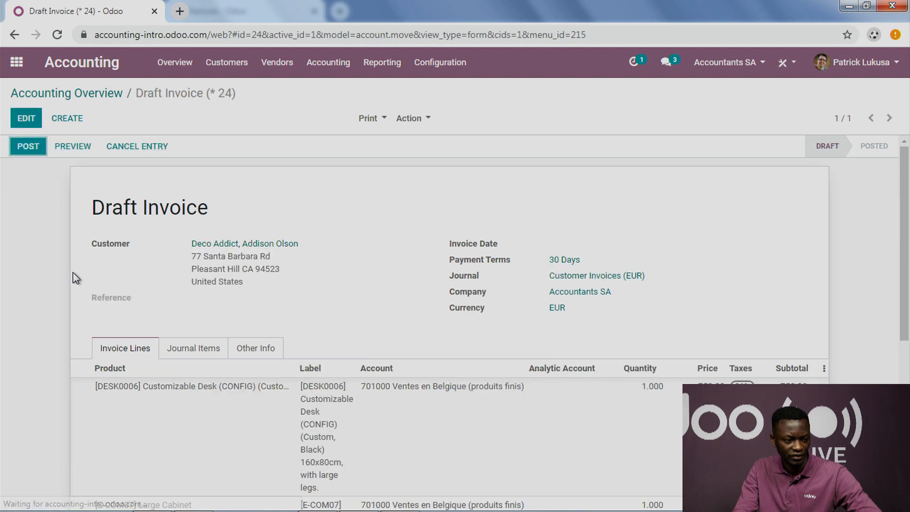
left_click(28, 147)
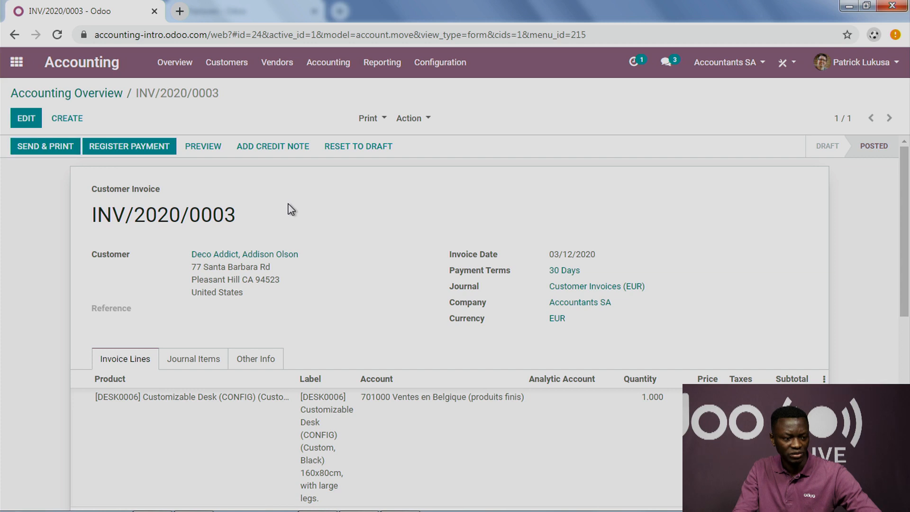
Step: Open the send-and-print form of INV/2020/0003 and download and open its attached PDF invoice
left_click(60, 147)
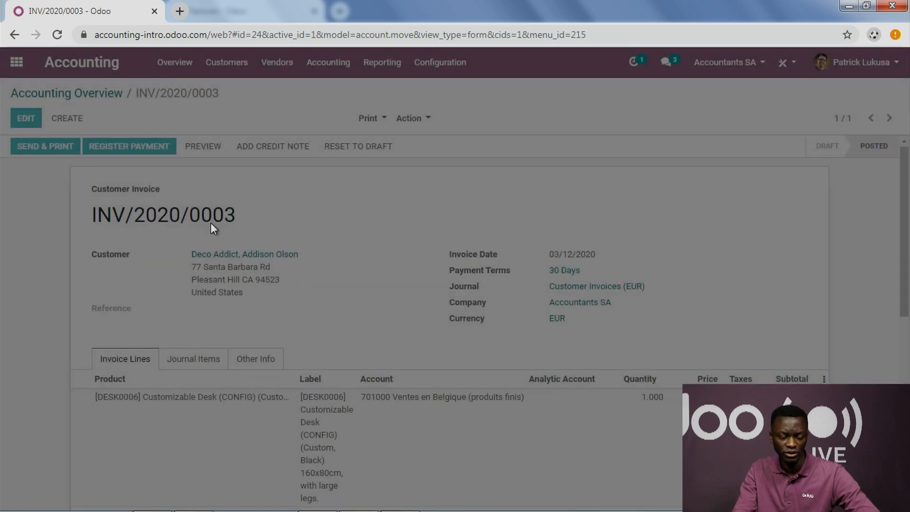
scroll(238, 315, "down", 3)
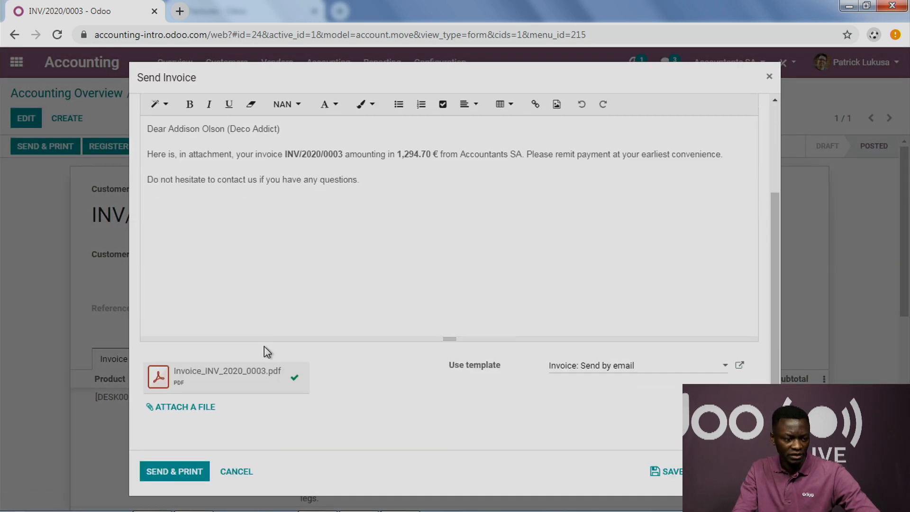
left_click(237, 379)
left_click(40, 494)
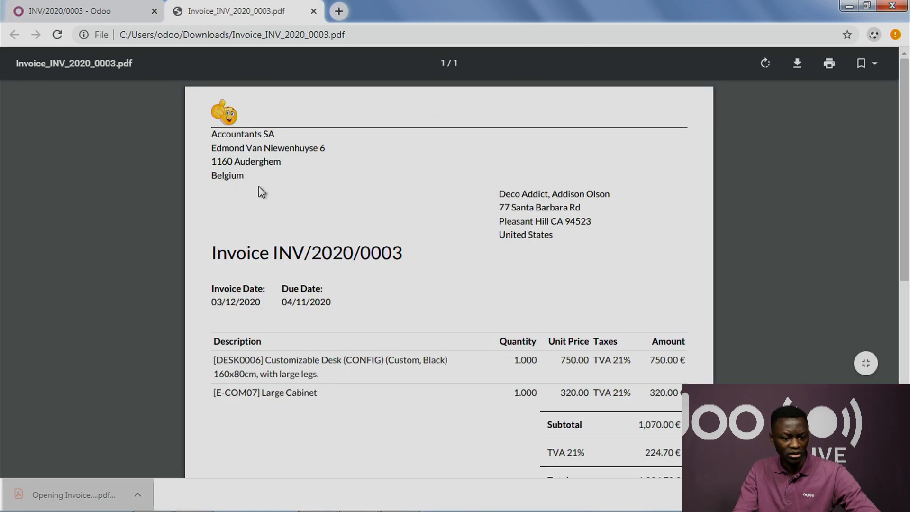
Step: Examine the PDF invoice from header to footer, close it, and cancel sending the invoice
scroll(262, 192, "down", 7)
scroll(262, 190, "up", 7)
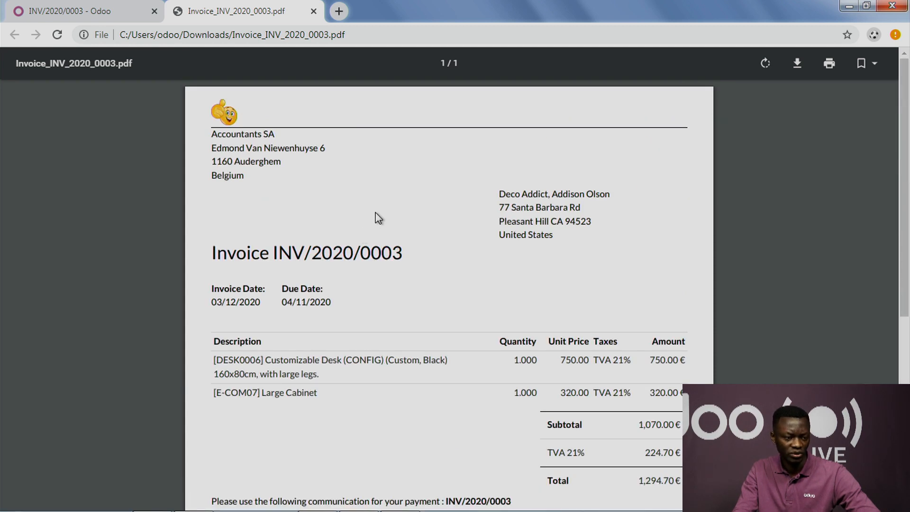
scroll(306, 337, "down", 6)
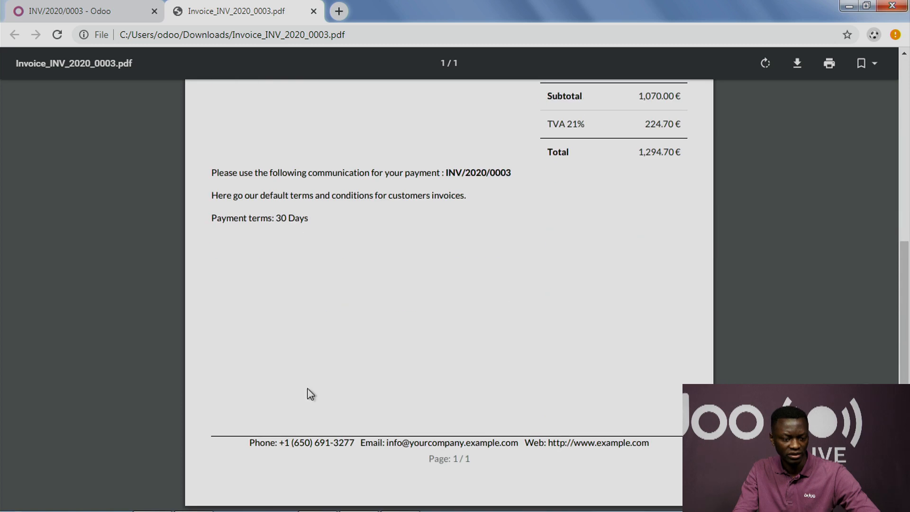
scroll(410, 318, "up", 7)
scroll(410, 341, "down", 4)
scroll(408, 350, "up", 1)
scroll(410, 351, "up", 1)
scroll(408, 345, "up", 3)
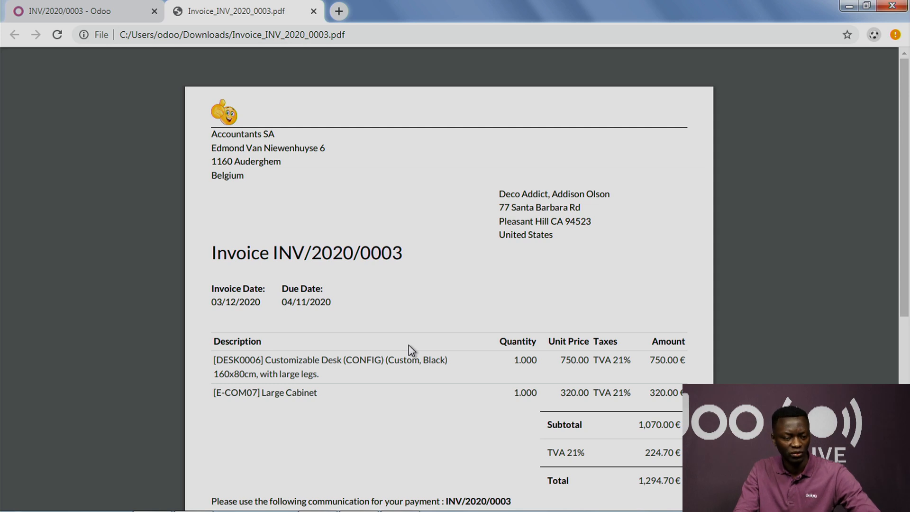
left_click(313, 11)
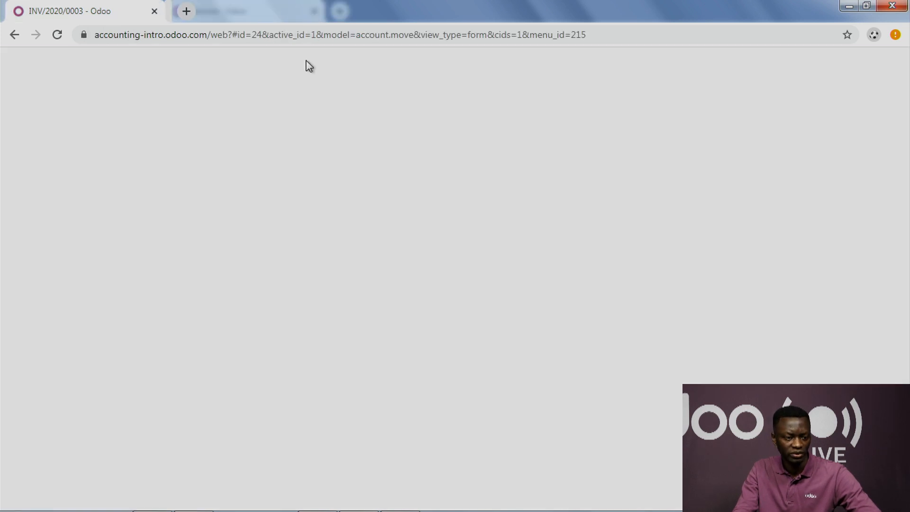
left_click(237, 472)
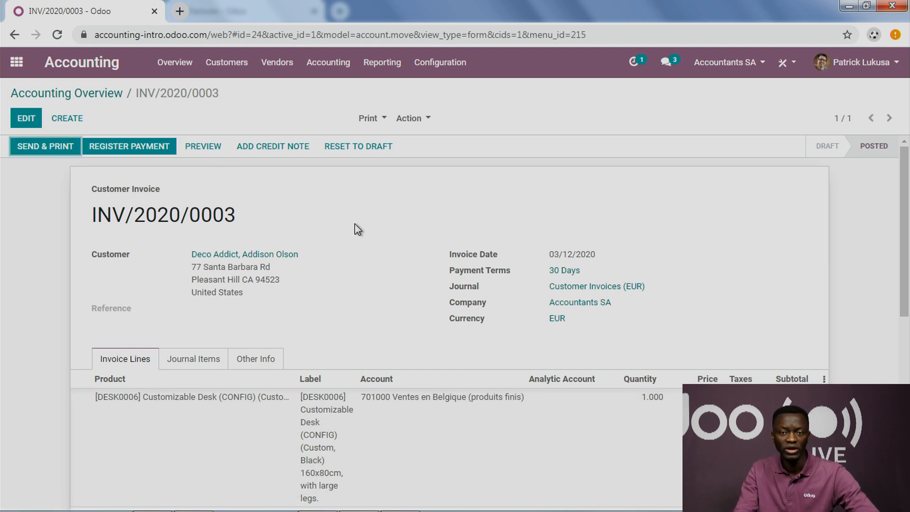
Step: Reopen INV/2020/0003 by way of the accounting overview and the customer invoice list
left_click(184, 69)
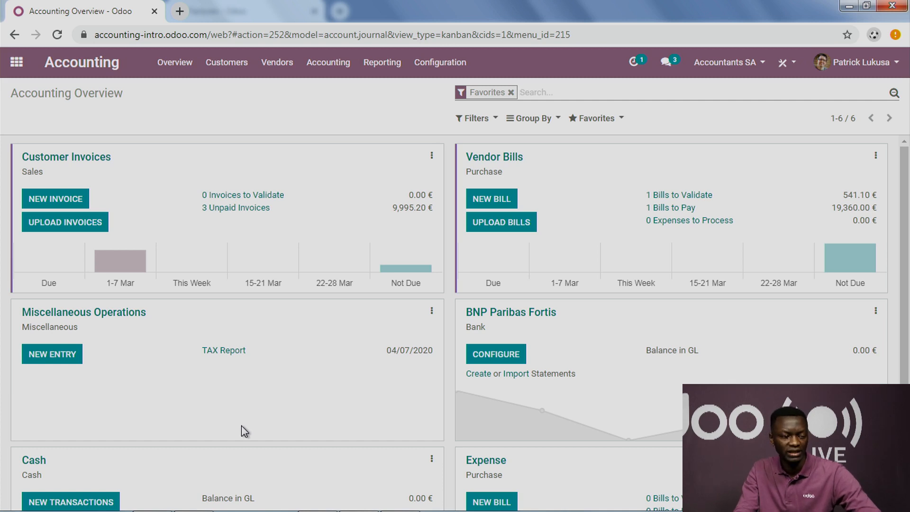
left_click(234, 275)
left_click(236, 318)
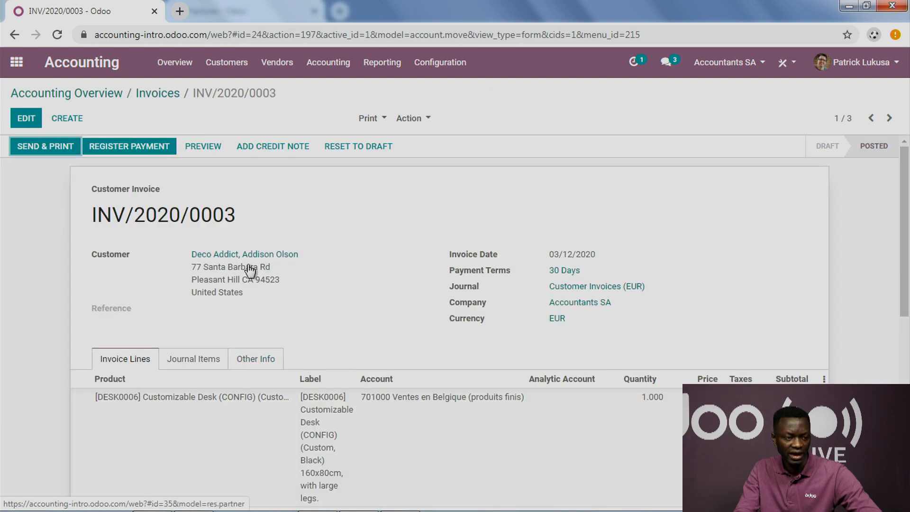
Step: Start registering a payment for the invoice with BNP Paribas Fortis (EUR) as the journal
left_click(129, 147)
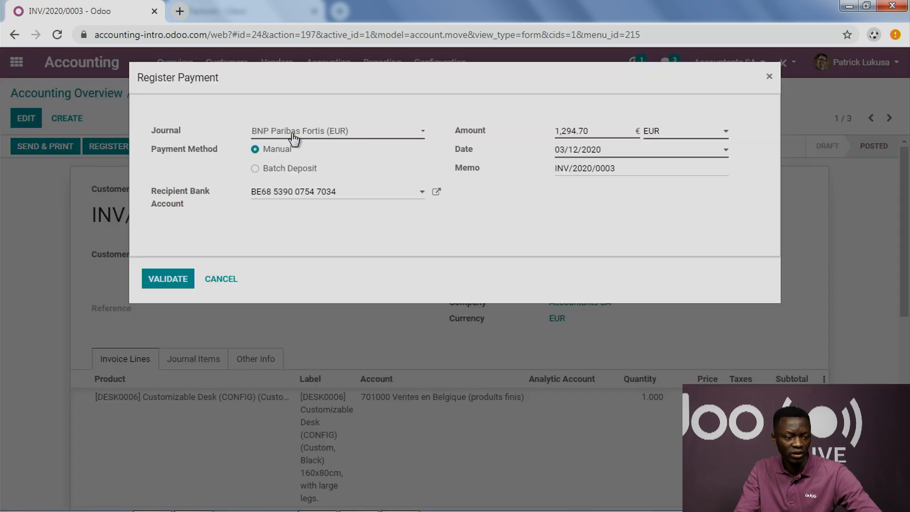
left_click(296, 138)
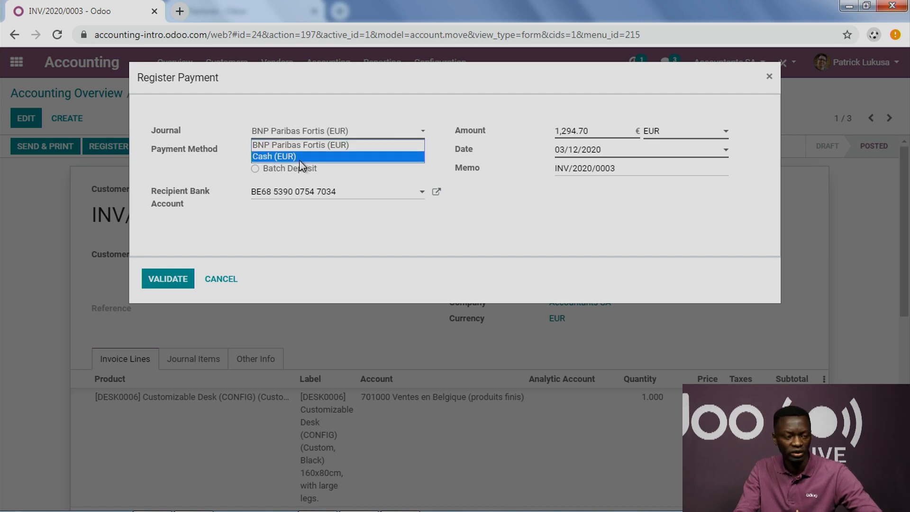
left_click(315, 146)
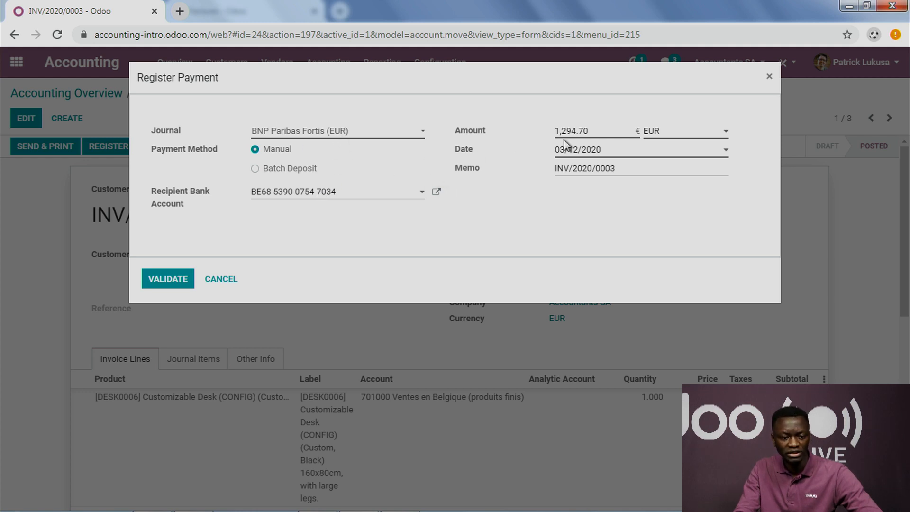
left_click(678, 137)
left_click(591, 234)
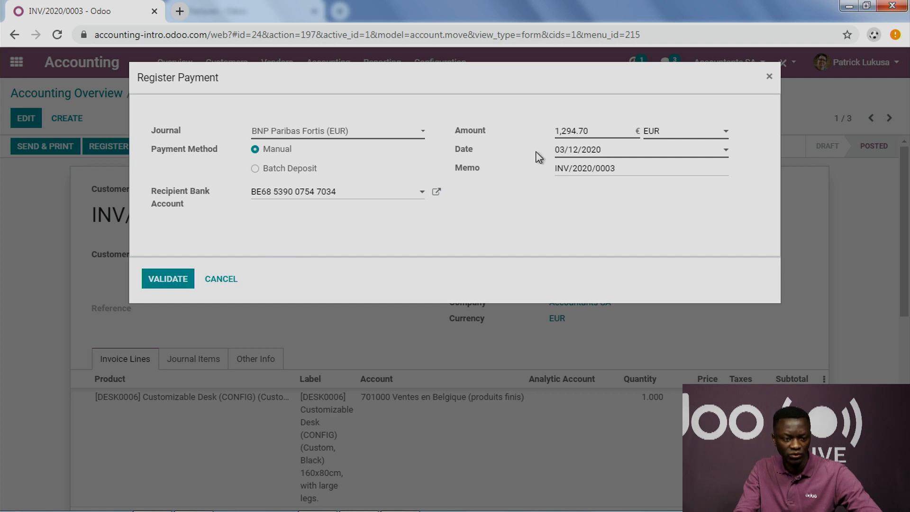
Step: Set the payment amount to 294.70 EUR, keep the difference open, and validate the partial payment
left_click(558, 130)
key("BackSpace")
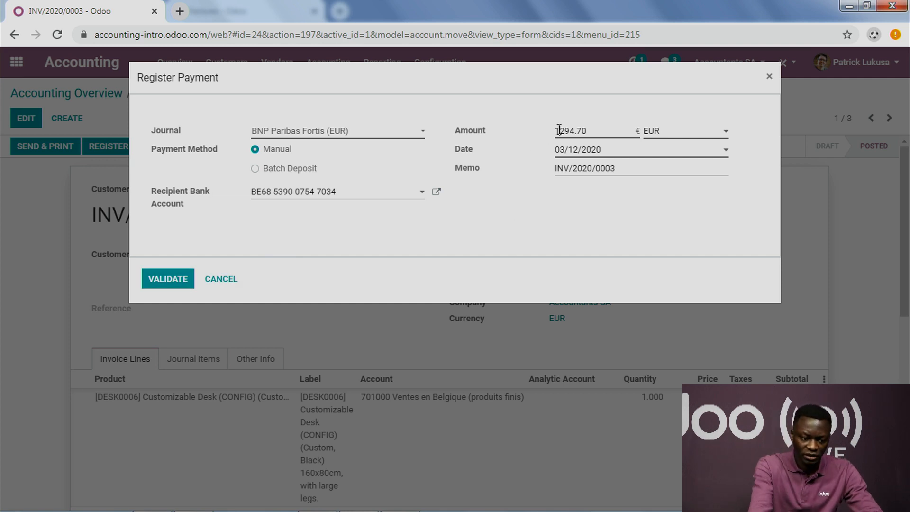
left_click(496, 198)
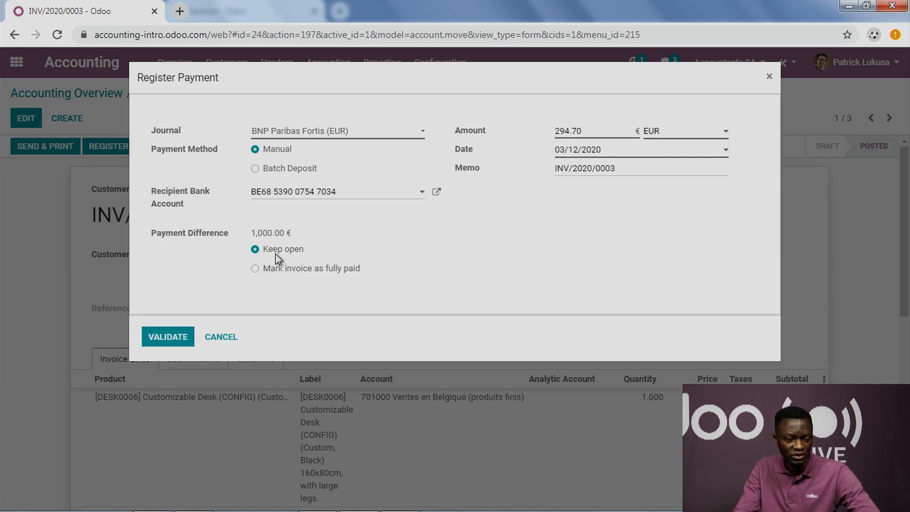
left_click(177, 337)
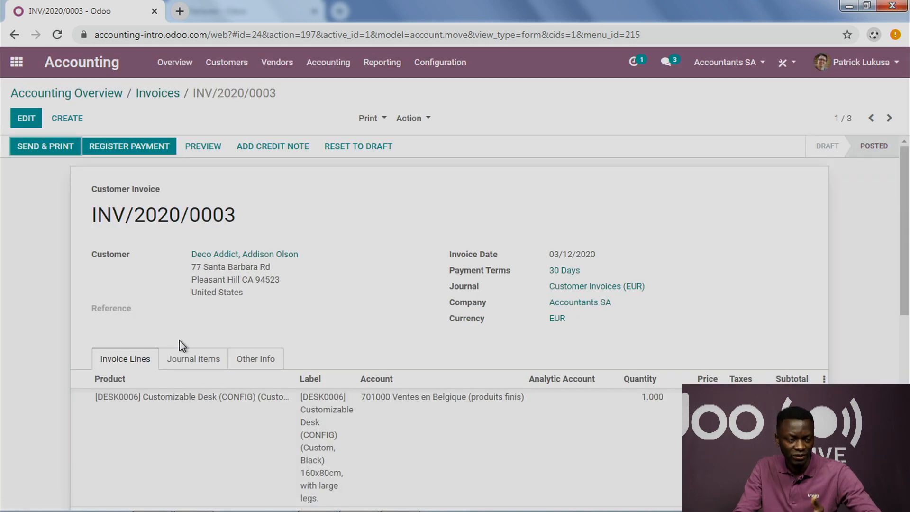
Step: Check the invoice lines and totals after the partial payment
scroll(183, 341, "down", 8)
scroll(187, 337, "up", 4)
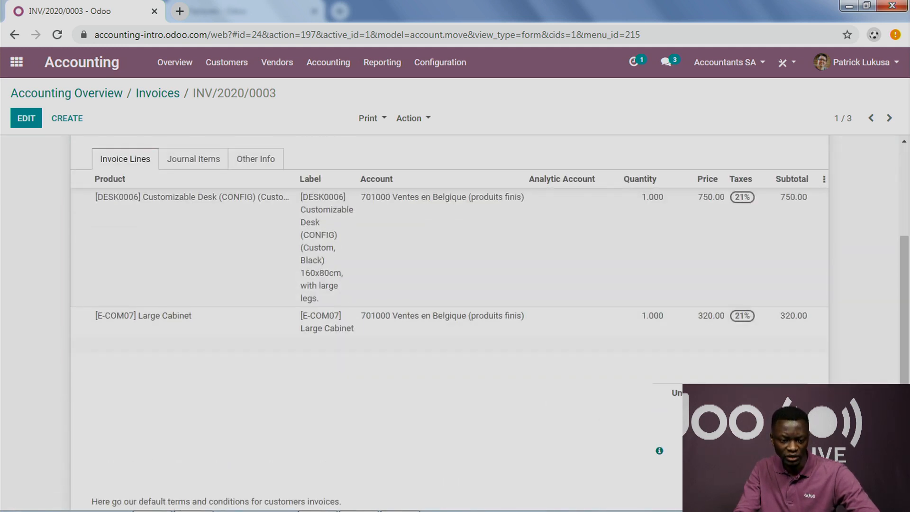
left_click(322, 437)
left_click(322, 437)
left_click(322, 436)
scroll(382, 313, "up", 4)
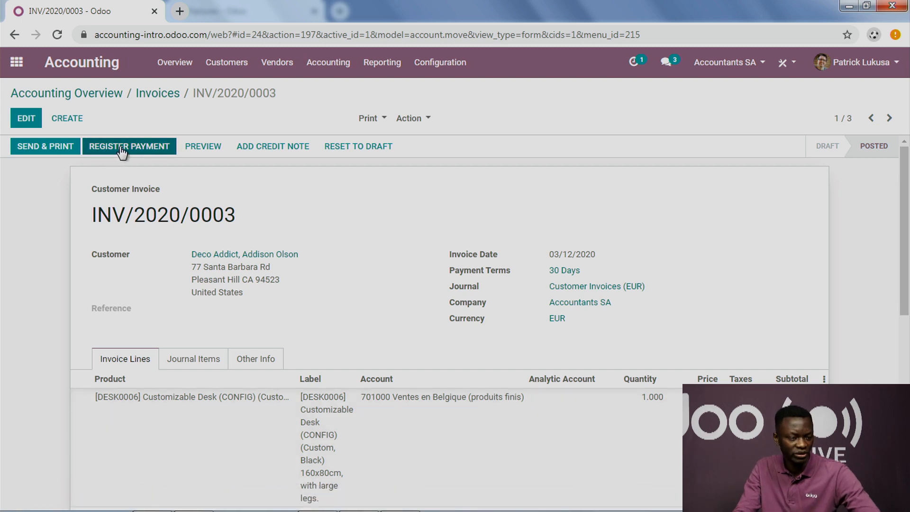
Step: Register and validate a second payment of 1,000.00 EUR on the invoice using the Cash (EUR) journal
left_click(112, 160)
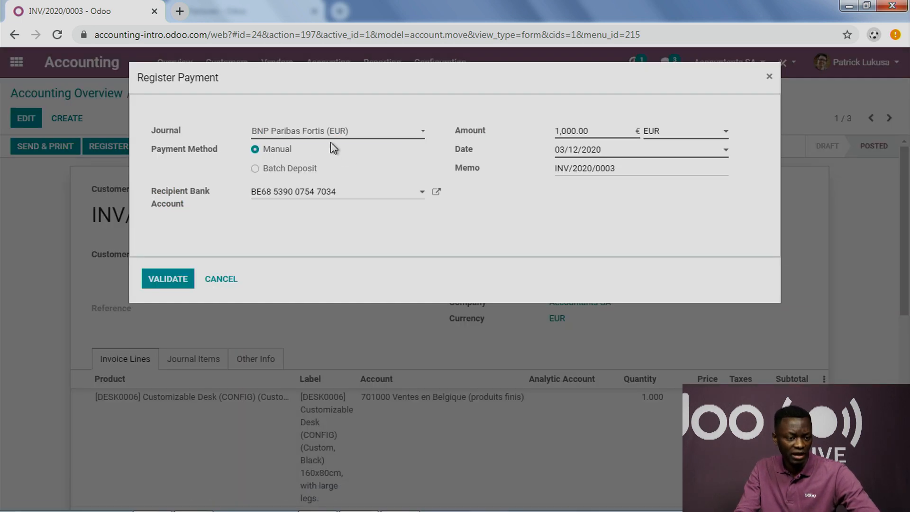
left_click(338, 136)
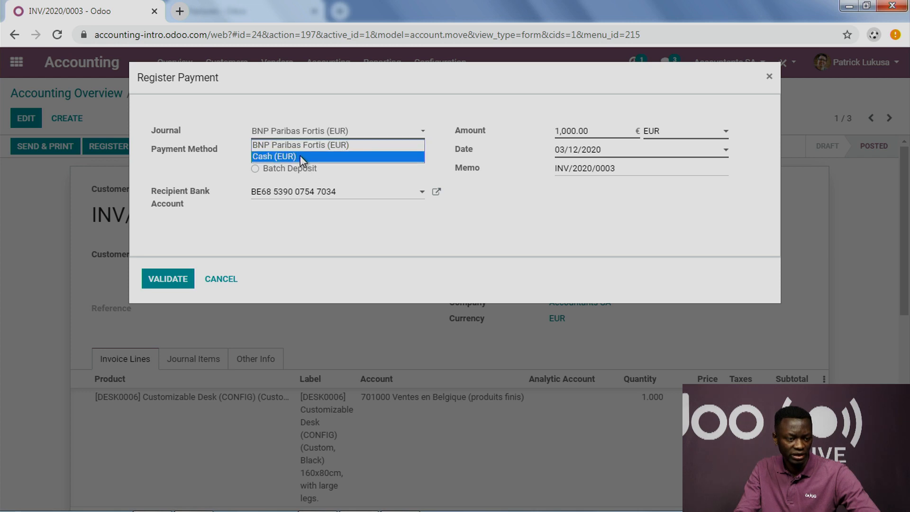
left_click(300, 155)
left_click_drag(603, 137, 548, 134)
left_click(496, 195)
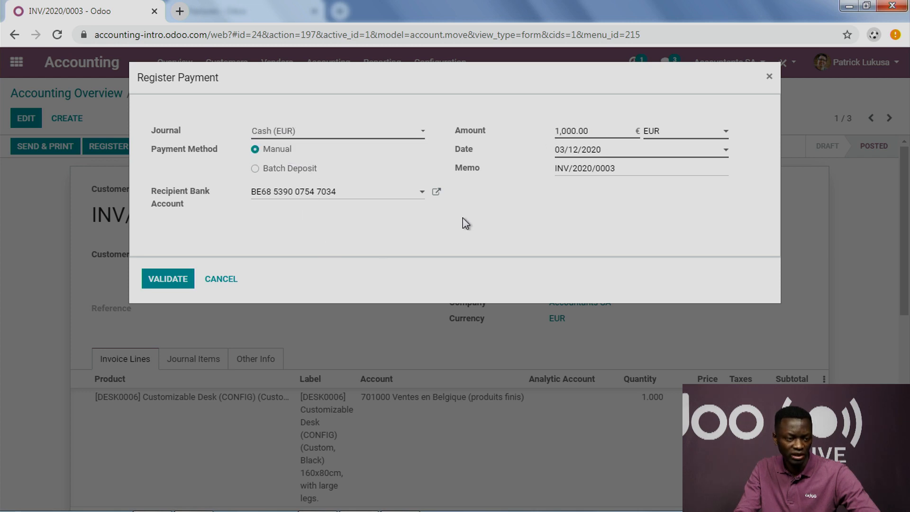
left_click(163, 282)
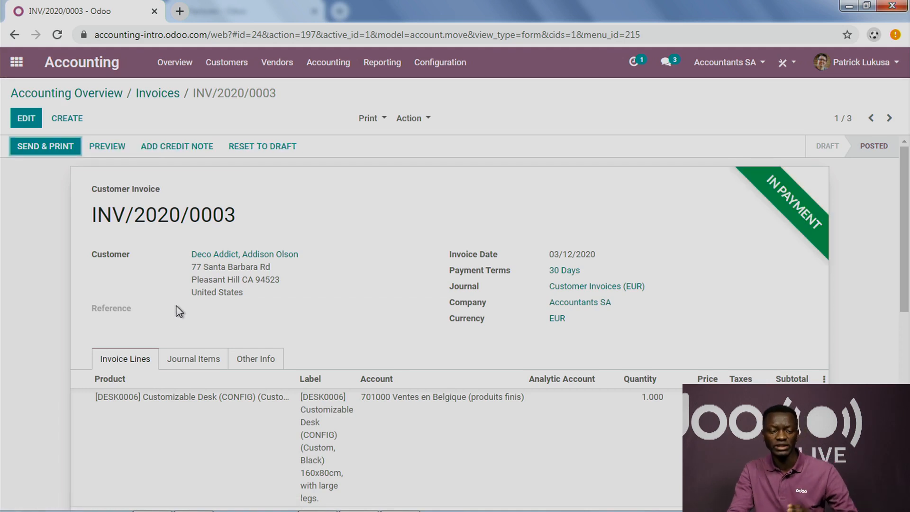
Step: Check the registered payments and the amount due in the totals of INV/2020/0003
scroll(230, 318, "down", 3)
scroll(230, 318, "up", 3)
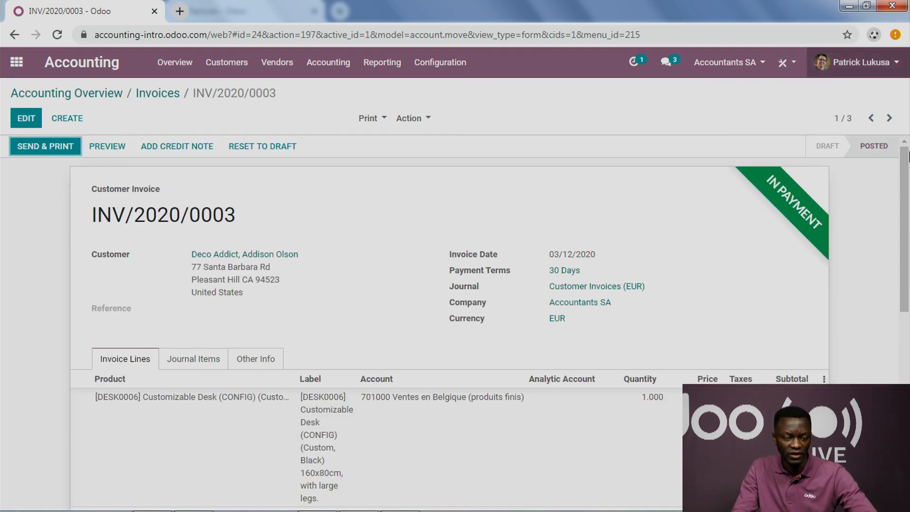
scroll(780, 219, "down", 10)
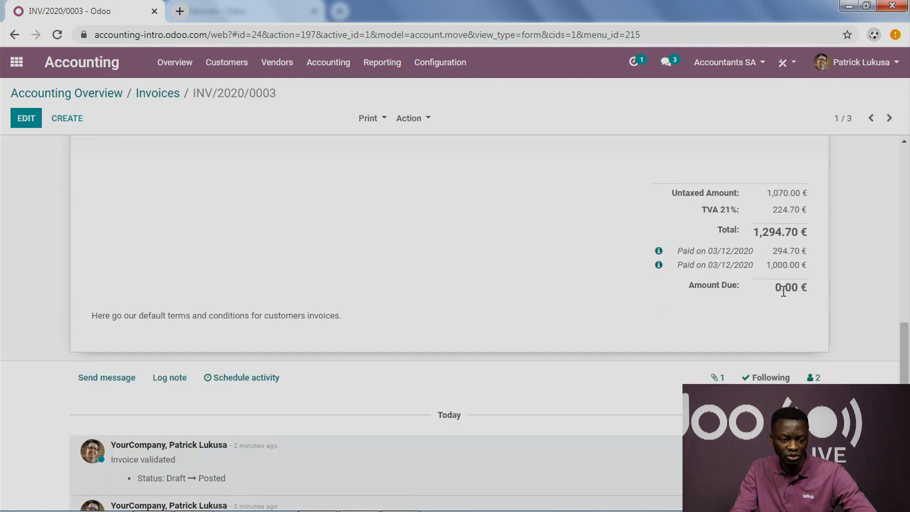
double_click(786, 288)
scroll(480, 288, "up", 10)
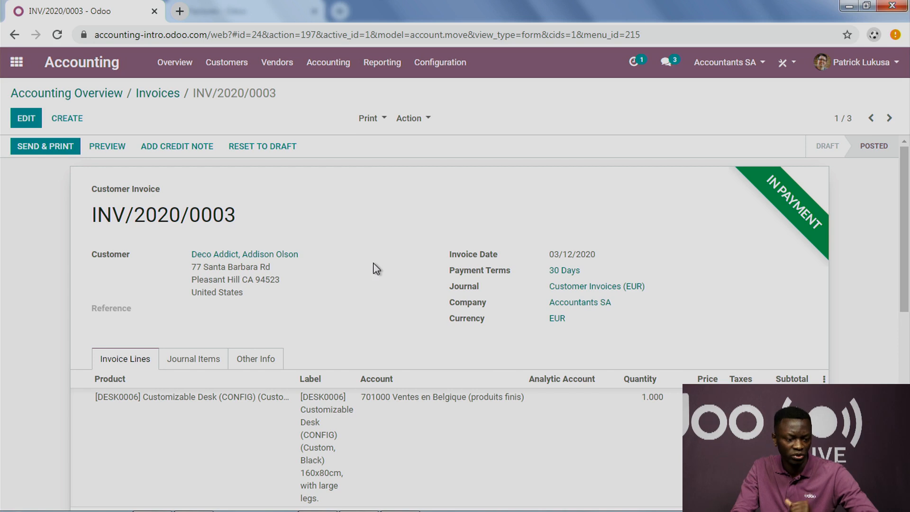
Step: View a blank vendor bill form from the accounting overview and return to the overview without saving
left_click(181, 67)
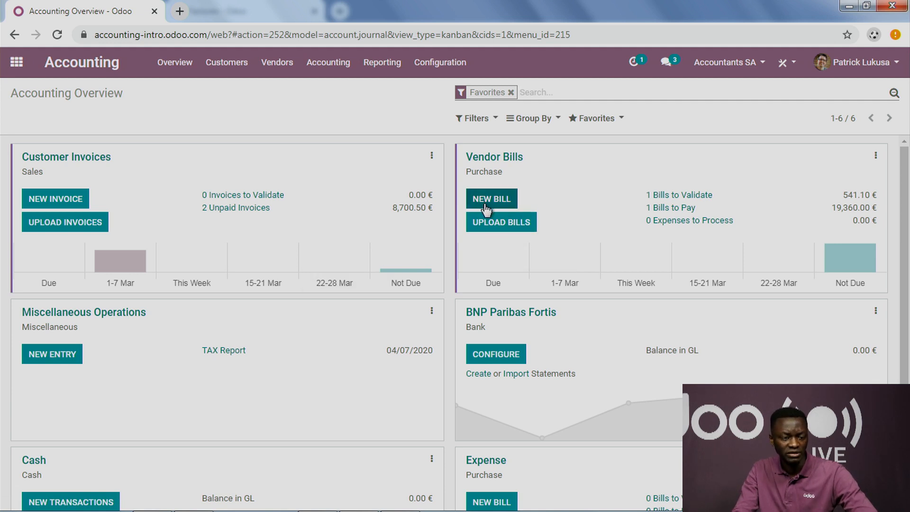
left_click(502, 205)
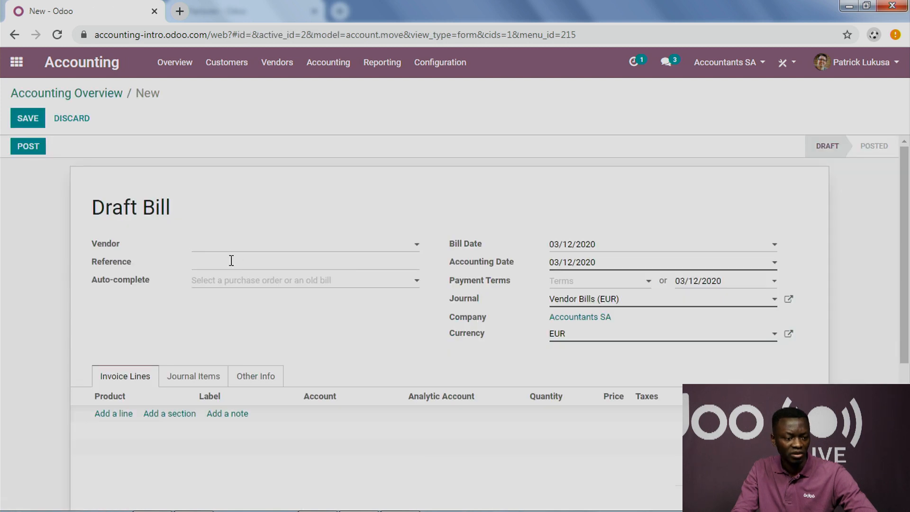
left_click(115, 100)
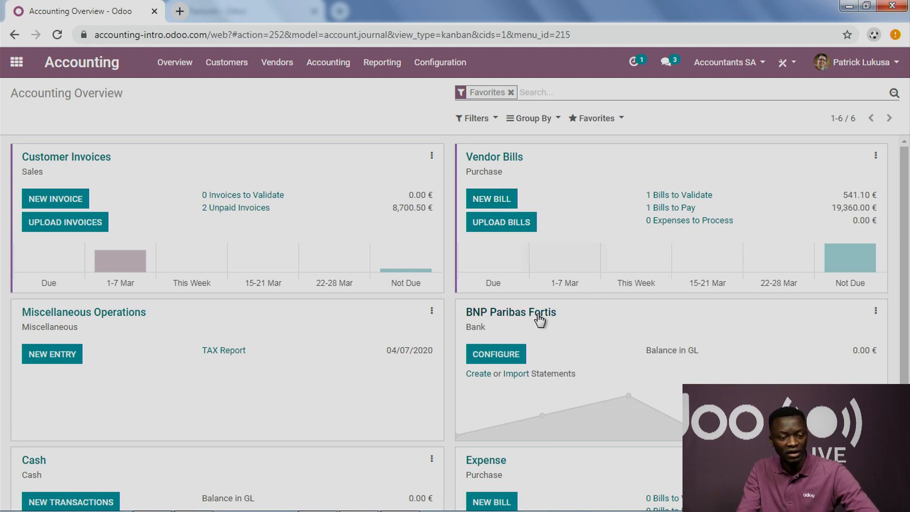
Step: Upload the PDF "invoice Azure Interior" from Documents > Accounting demo files as a vendor bill
left_click(511, 224)
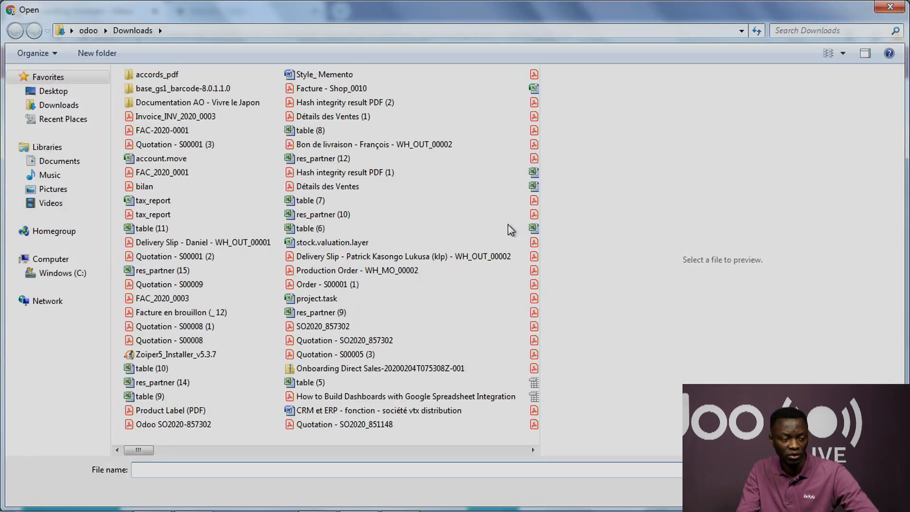
left_click(44, 163)
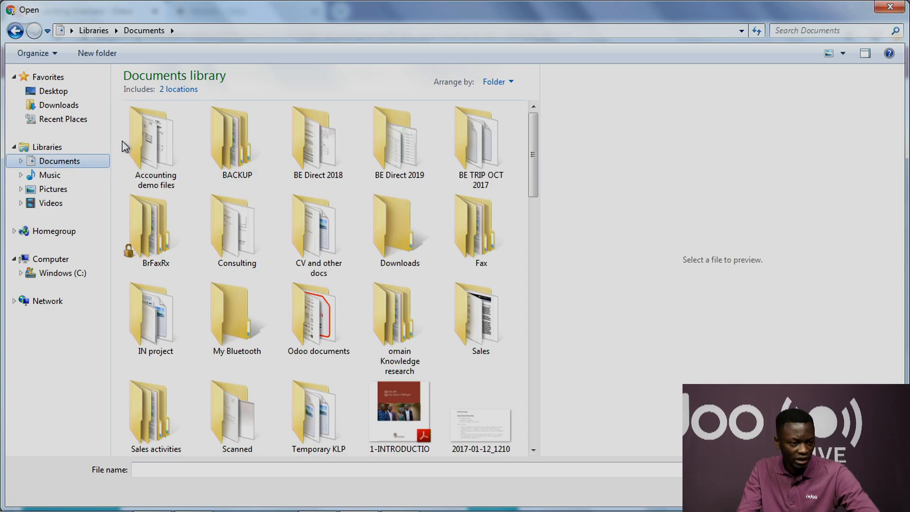
double_click(152, 139)
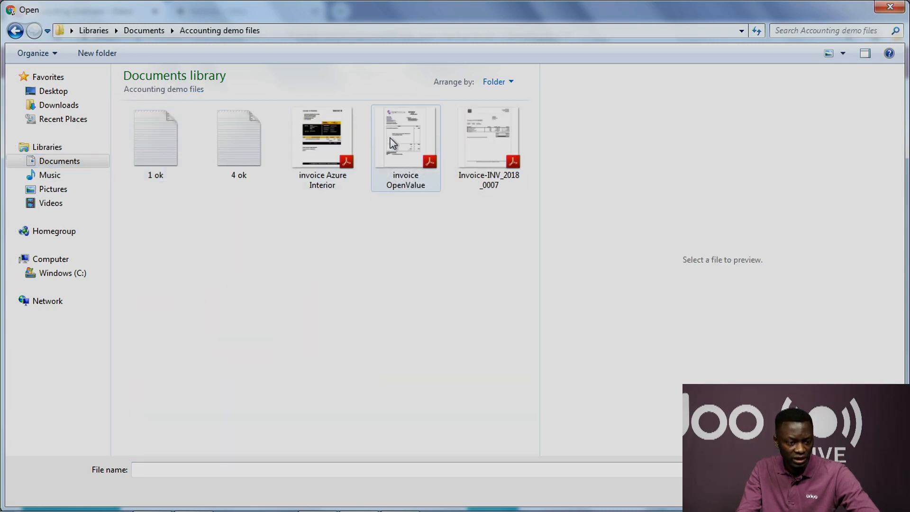
double_click(331, 133)
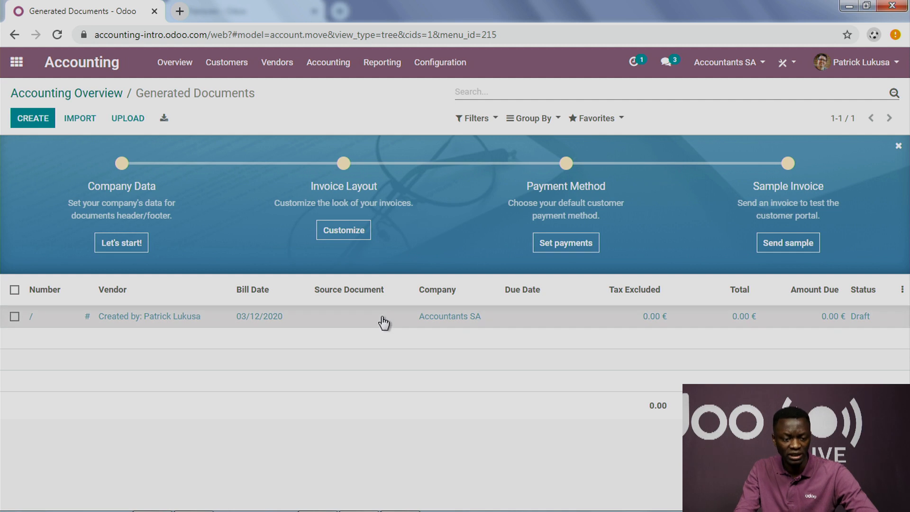
Step: Open the generated draft bill and preview its attached invoice Azure Interior.pdf
left_click(403, 316)
scroll(446, 291, "down", 5)
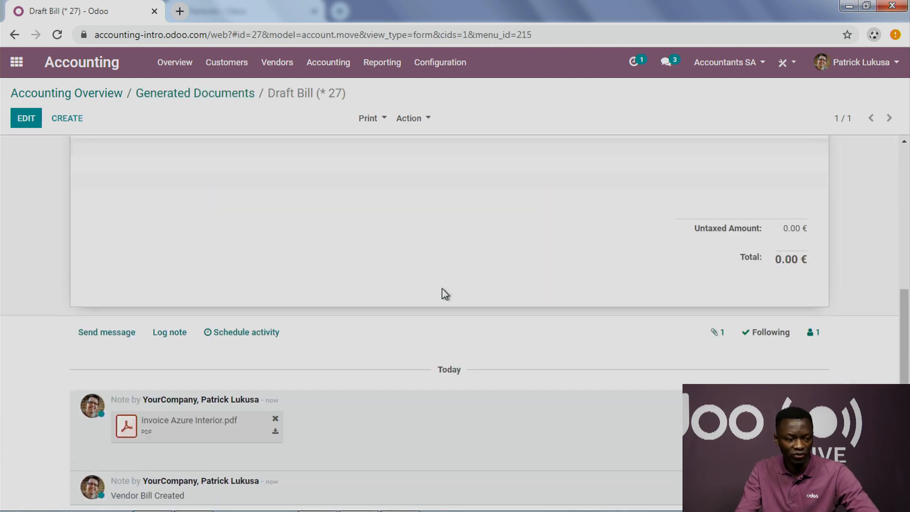
left_click(207, 421)
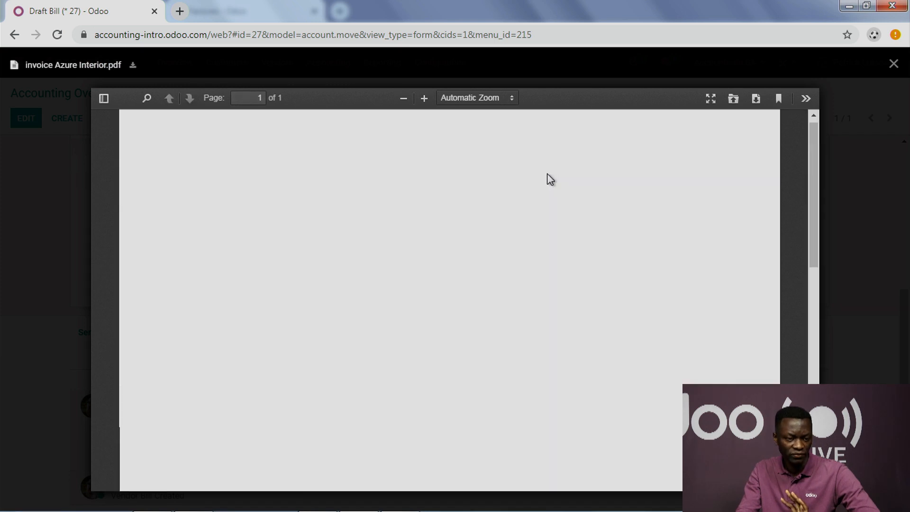
Step: Look over the previewed Azure Interior invoice PDF and return to the draft bill
scroll(547, 179, "down", 5)
scroll(548, 178, "down", 3)
scroll(549, 179, "up", 10)
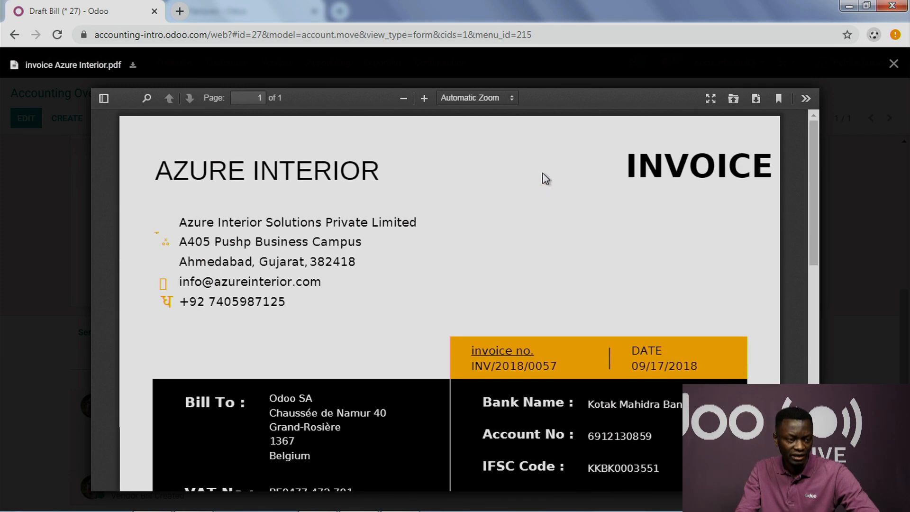
left_click(53, 332)
scroll(406, 285, "up", 5)
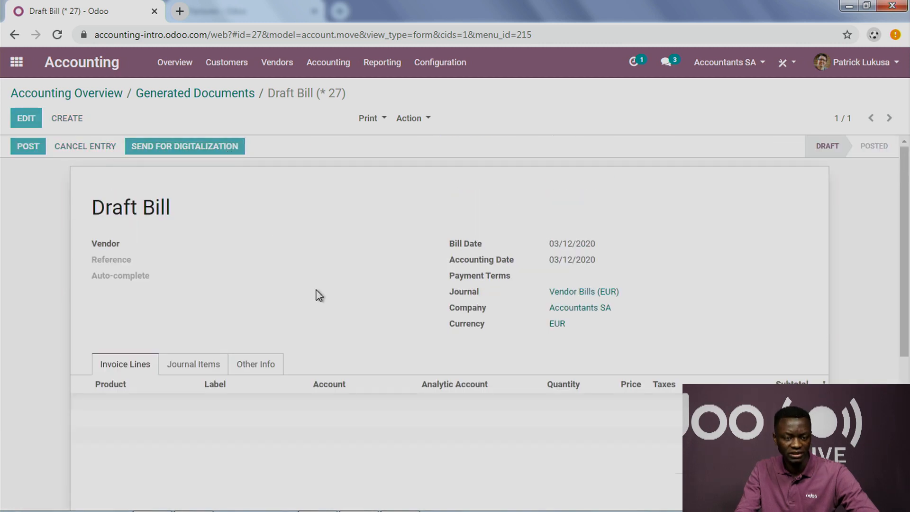
Step: Send the draft bill for digitalization and update its status to load the extracted invoice data
scroll(321, 294, "down", 10)
scroll(317, 293, "up", 10)
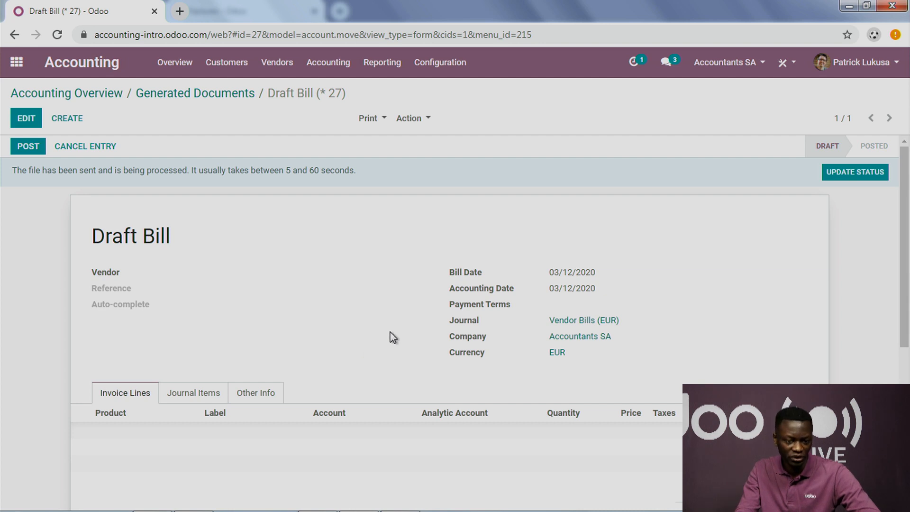
scroll(474, 340, "down", 4)
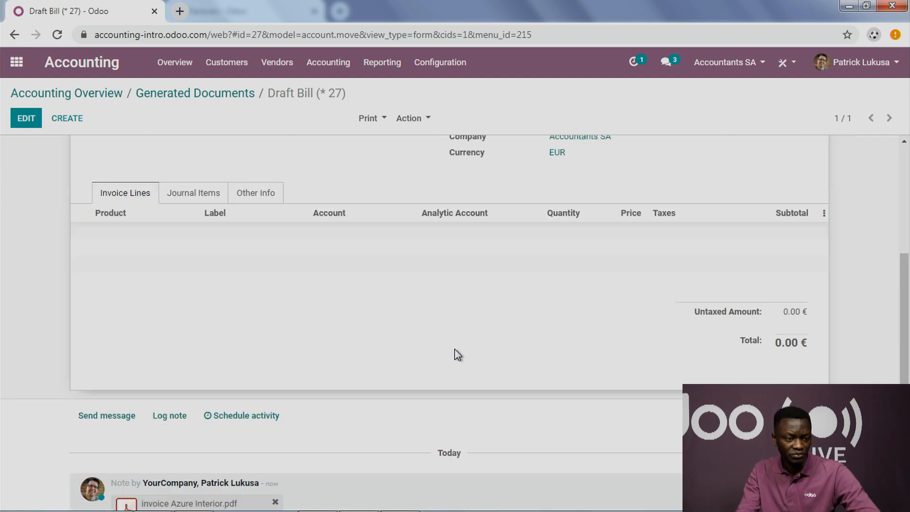
scroll(455, 354, "up", 4)
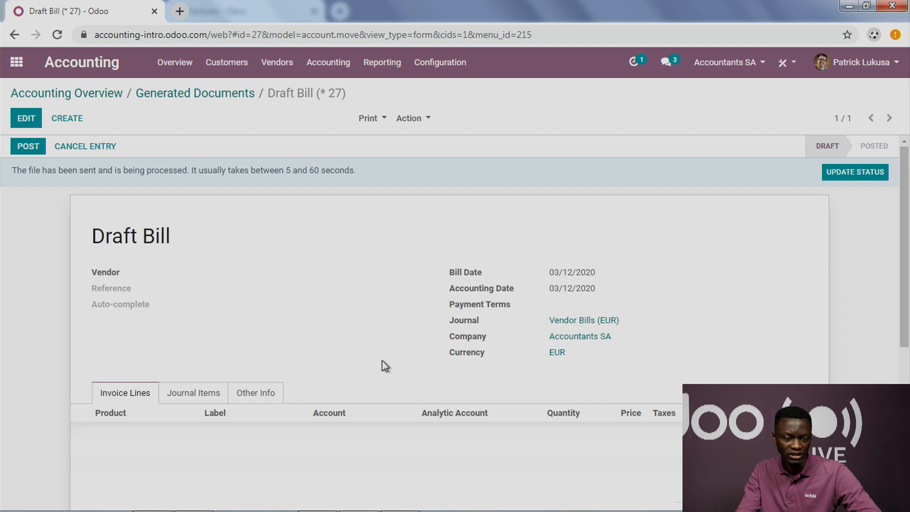
left_click(845, 175)
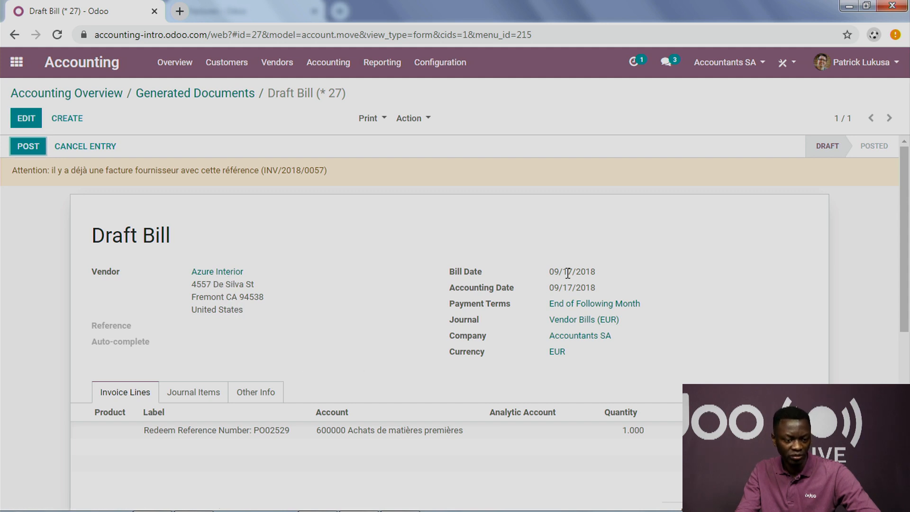
Step: Check the vendor details, invoice line and totals filled in on the draft bill
scroll(505, 334, "down", 5)
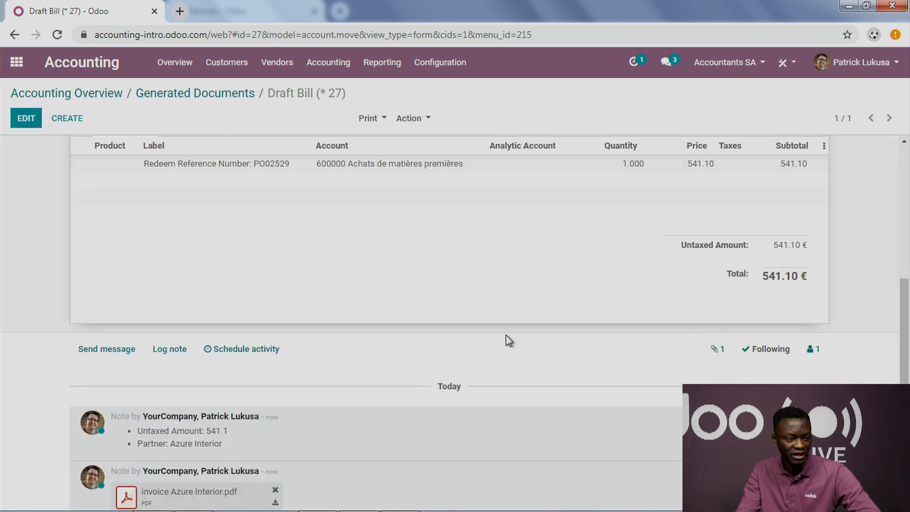
scroll(426, 301, "up", 2)
scroll(703, 305, "down", 3)
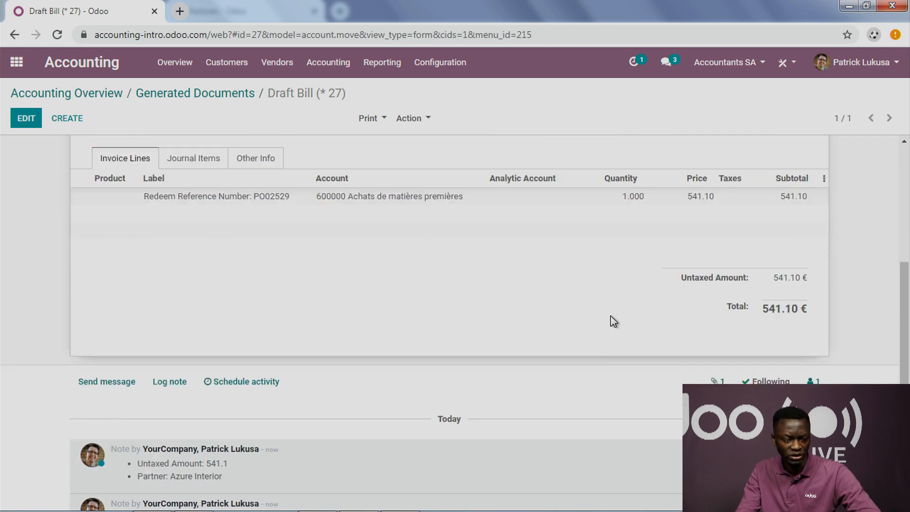
Step: Reopen the attached invoice Azure Interior.pdf, examine its supplier details, product line and total, and close the preview
left_click_drag(221, 426, 221, 428)
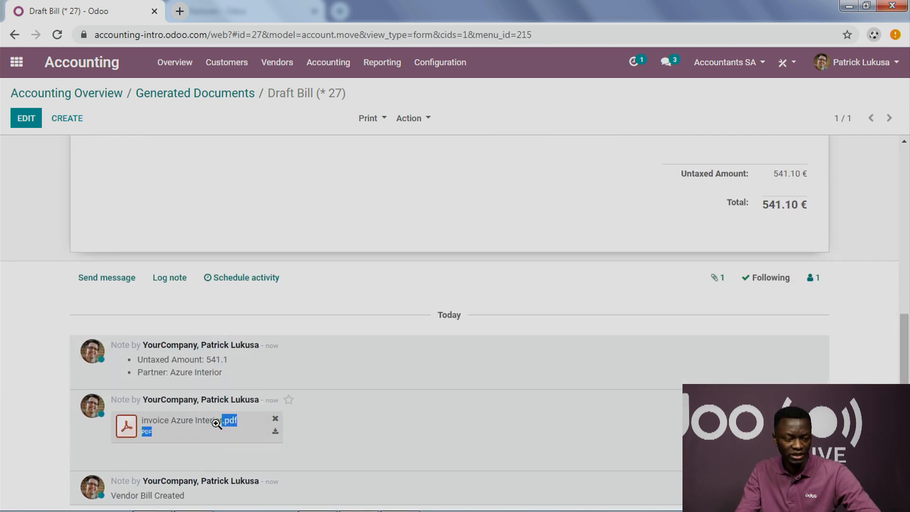
left_click(221, 427)
scroll(372, 310, "down", 10)
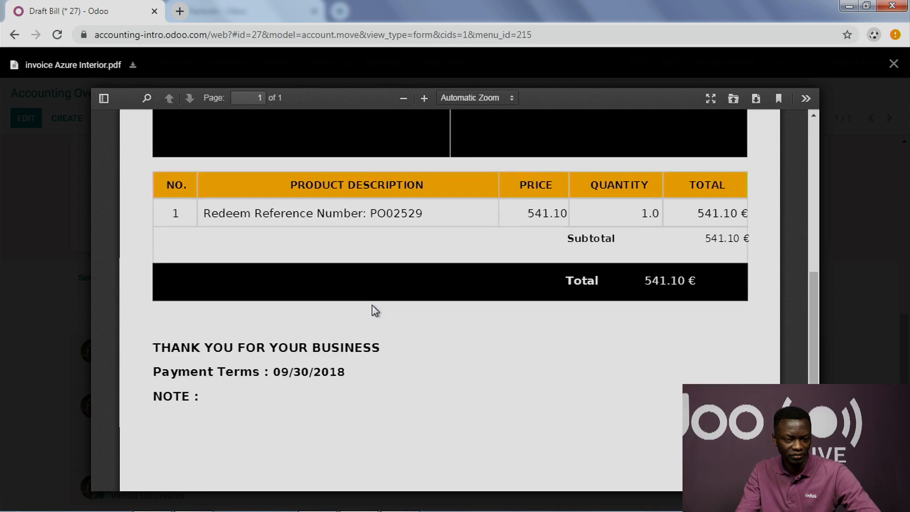
scroll(674, 248, "up", 3)
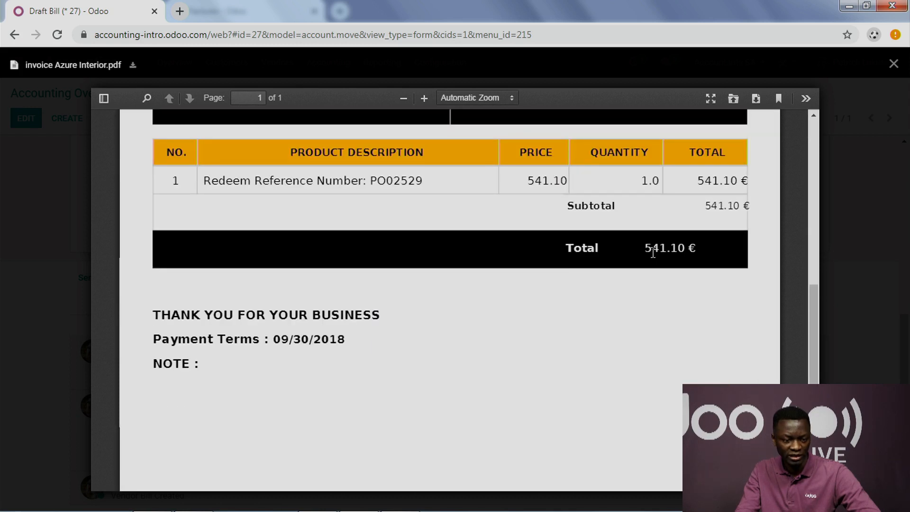
scroll(657, 294, "up", 10)
left_click_drag(186, 223, 330, 282)
left_click(534, 301)
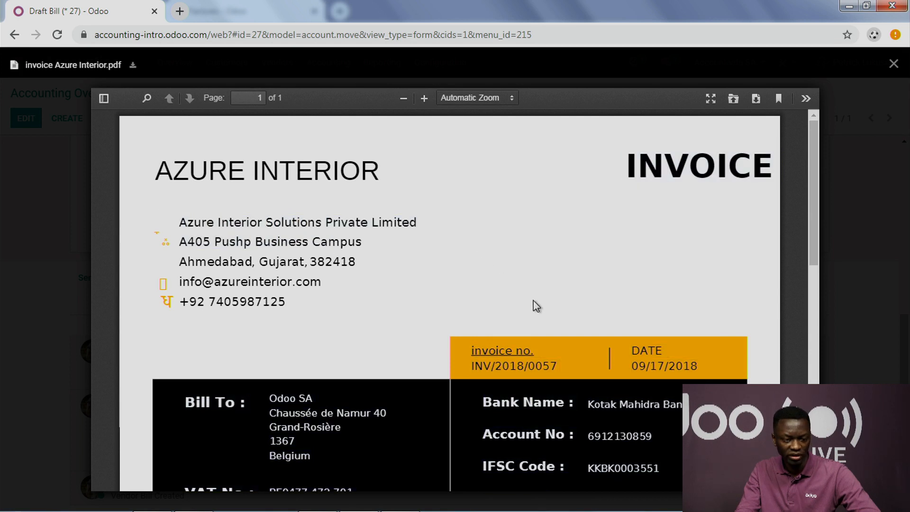
scroll(607, 349, "down", 3)
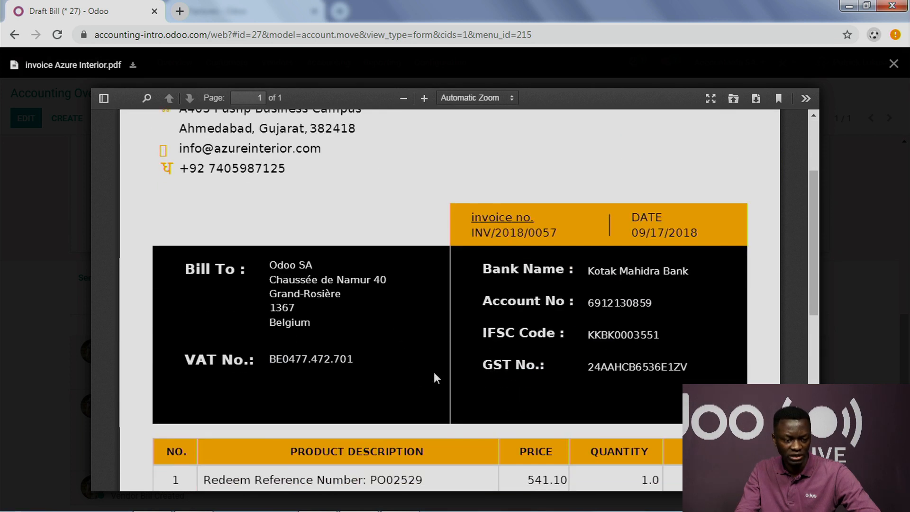
left_click(65, 343)
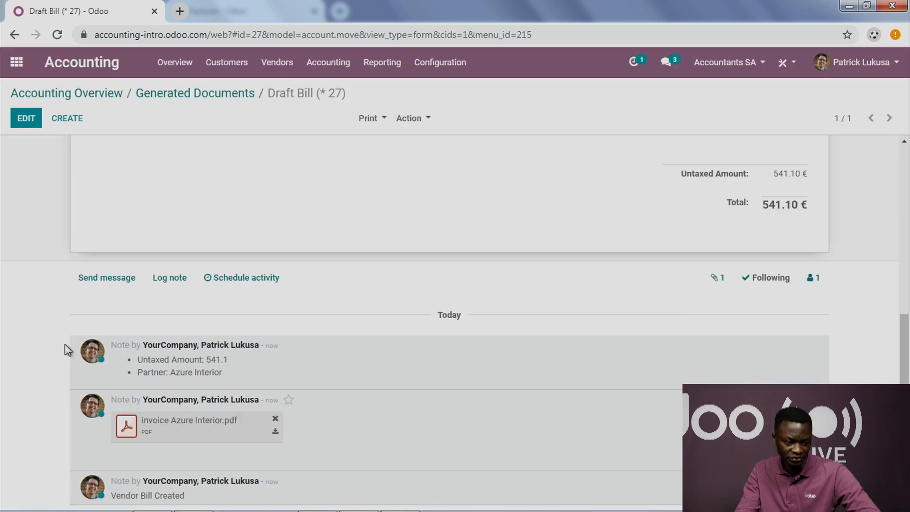
Step: Post the reviewed Azure Interior vendor bill and register its payment
scroll(95, 338, "up", 10)
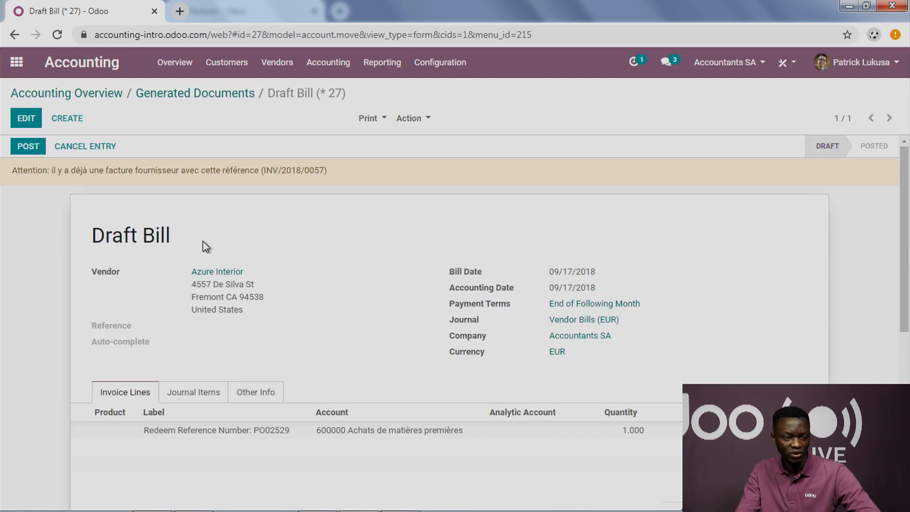
scroll(225, 234, "down", 5)
scroll(226, 234, "up", 5)
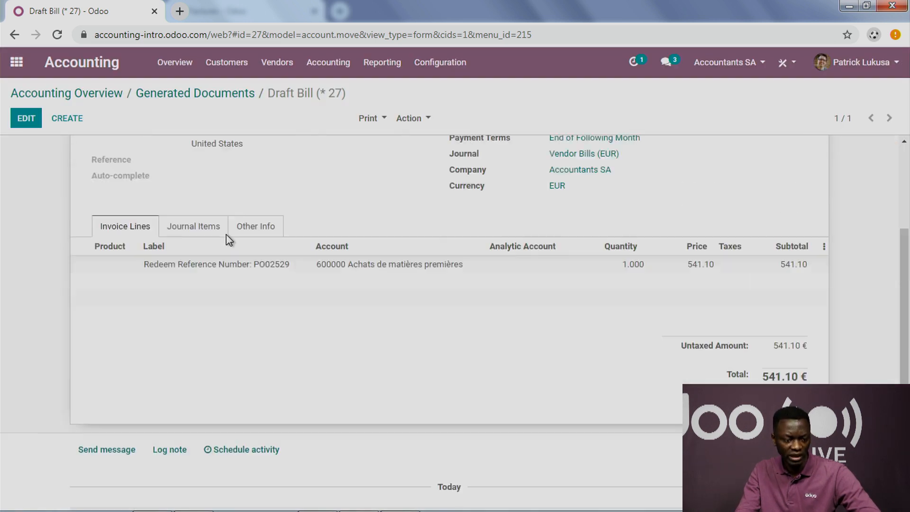
left_click(42, 151)
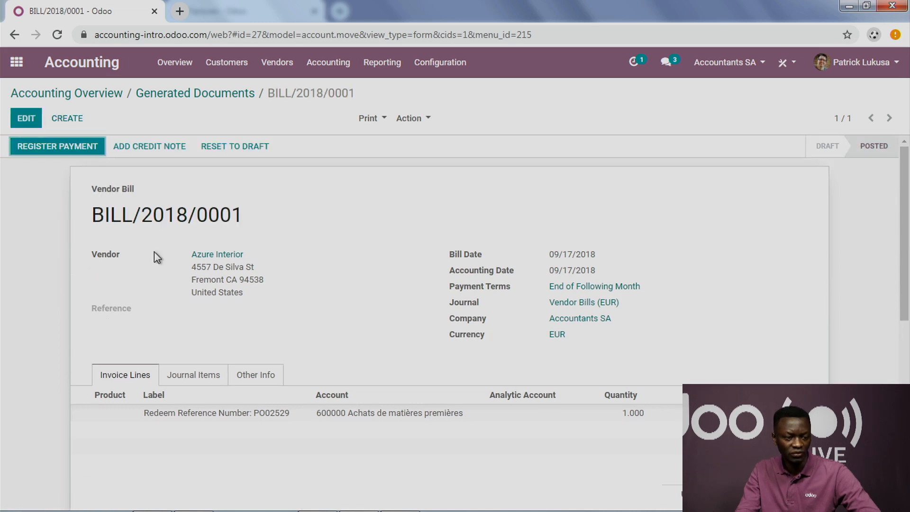
left_click(56, 149)
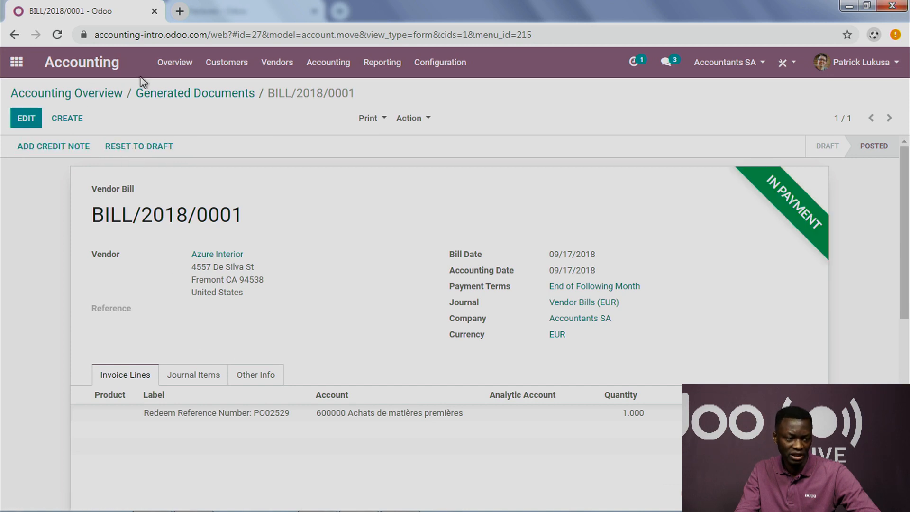
Step: View a blank miscellaneous journal entry with an empty journal item line, then discard it and return to the accounting overview
left_click(168, 66)
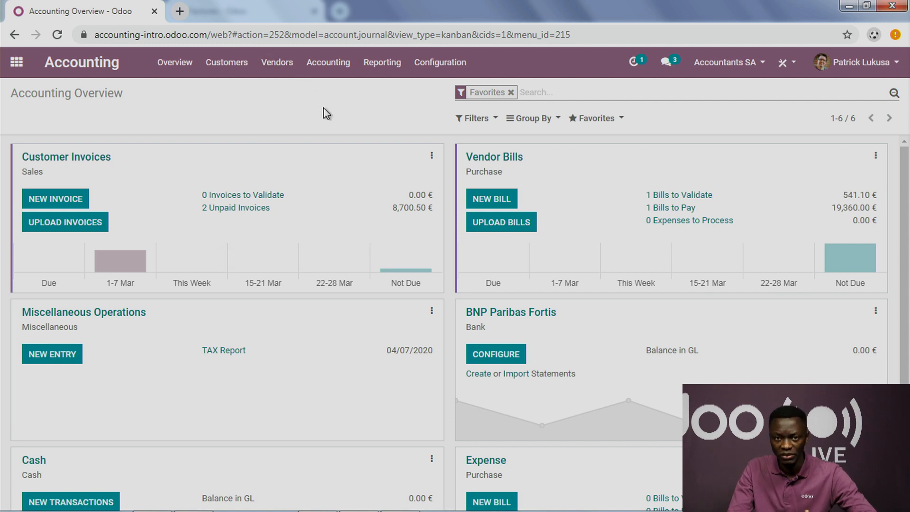
left_click(331, 67)
left_click(348, 107)
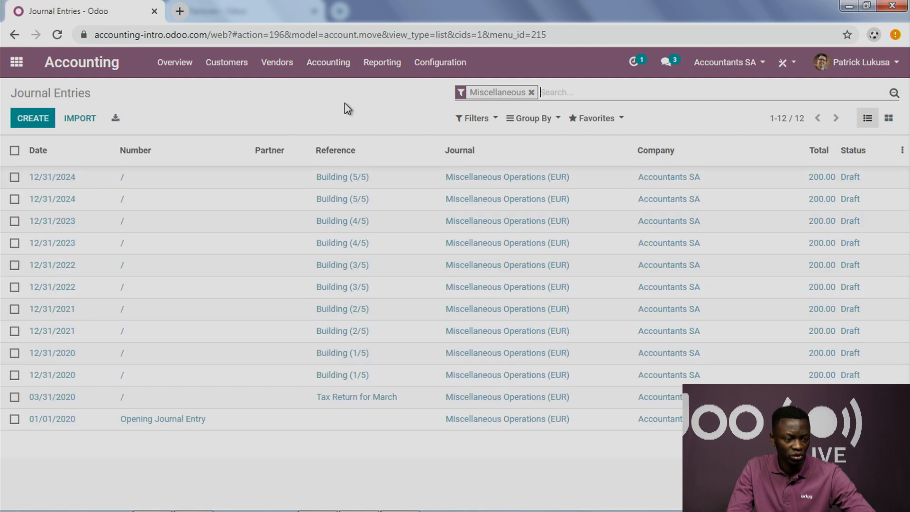
left_click(36, 124)
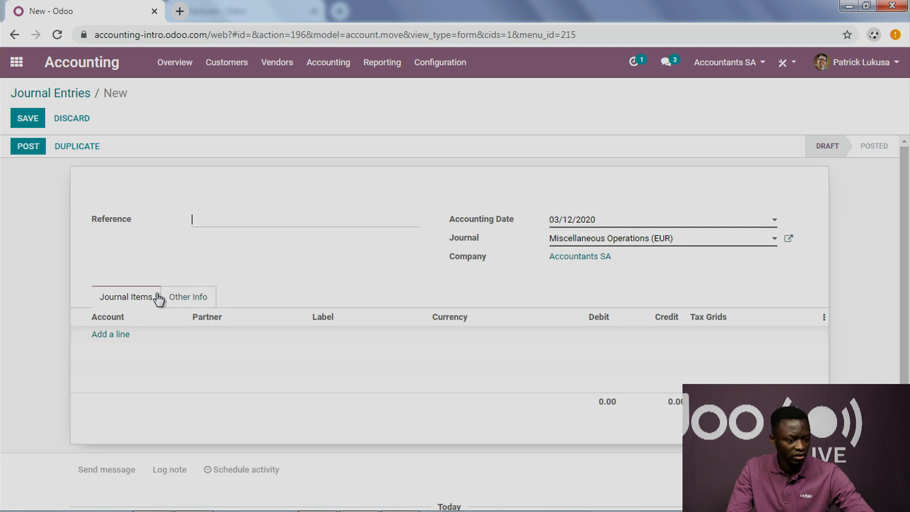
left_click(124, 335)
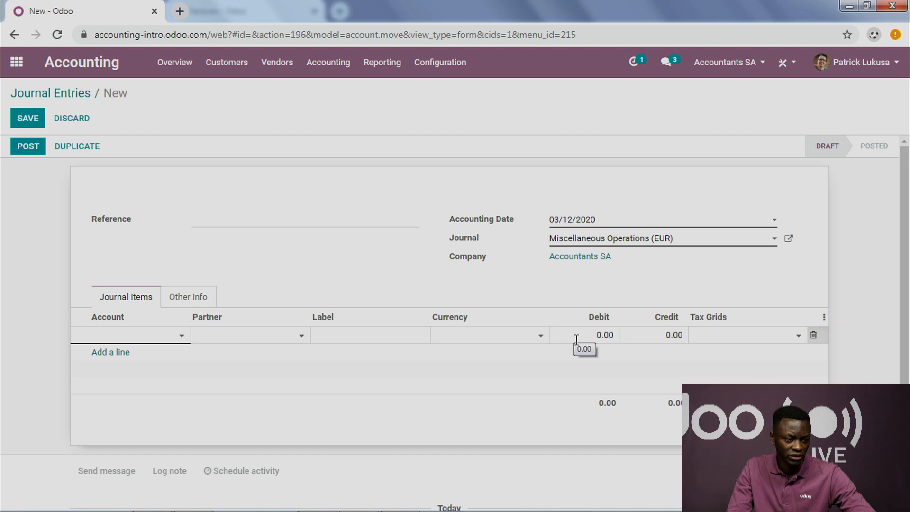
left_click(80, 122)
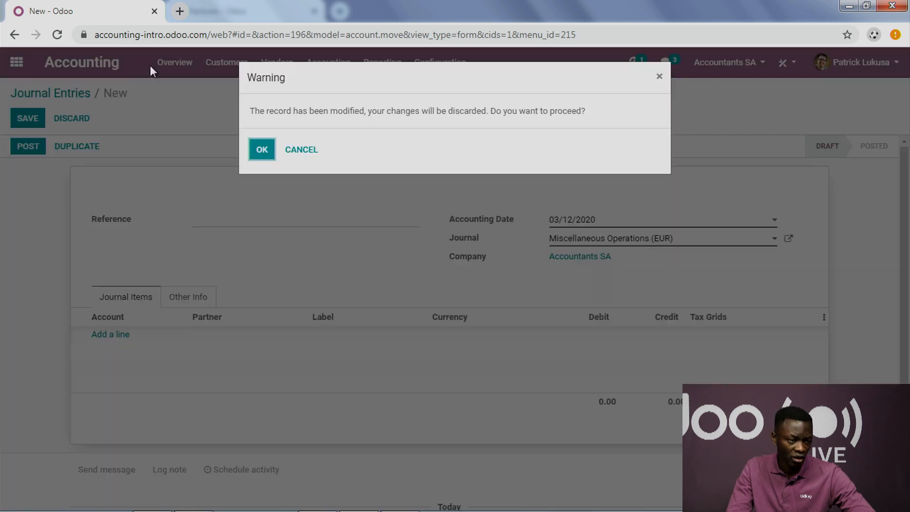
left_click(262, 150)
left_click(175, 67)
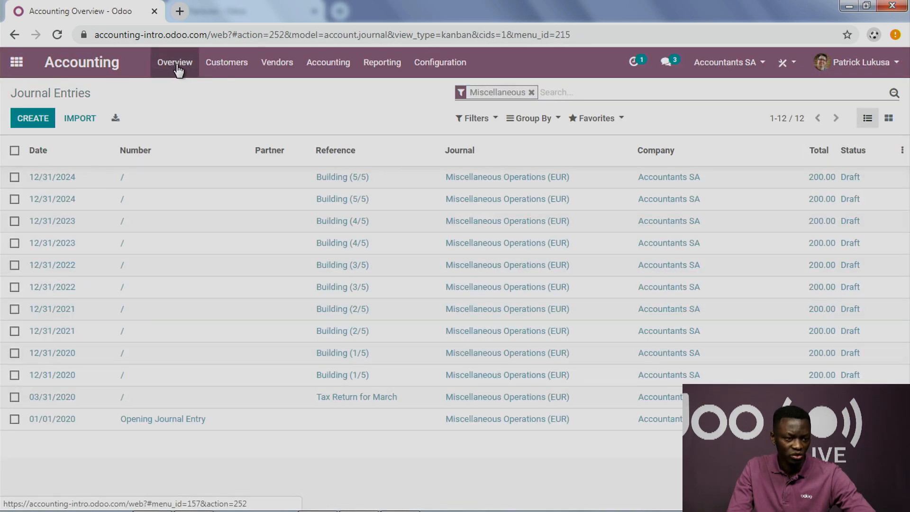
left_click(396, 67)
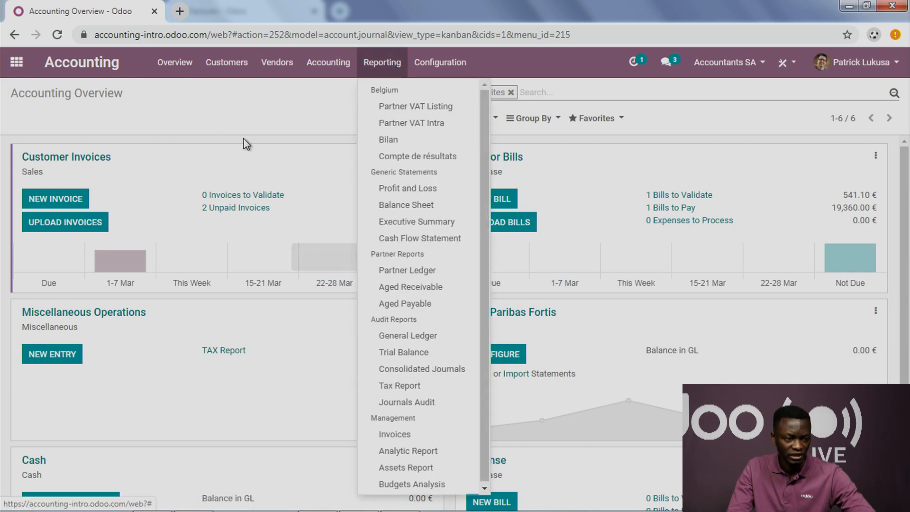
left_click(245, 117)
Step: Switch to the slide presentation and advance from the Hands-on Demo slide to the Reporting slide
key("super+Tab")
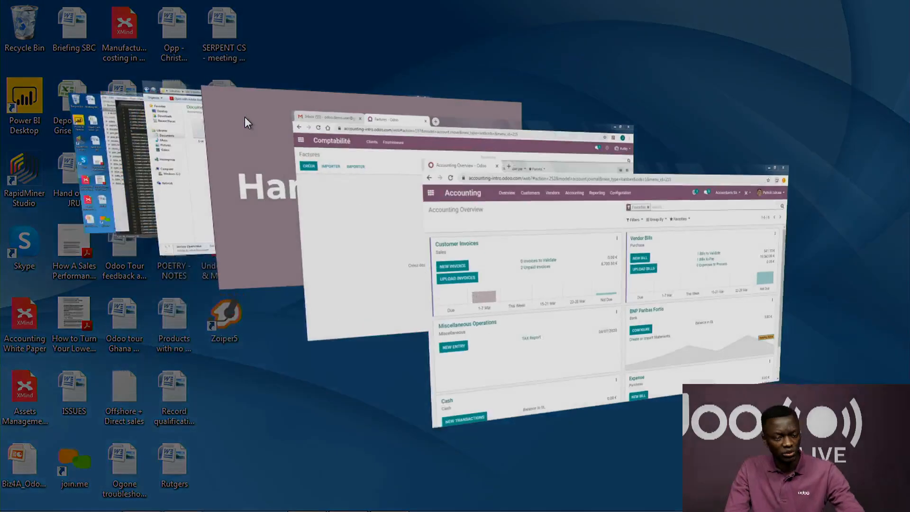
key("super+Tab")
key("super+Tab")
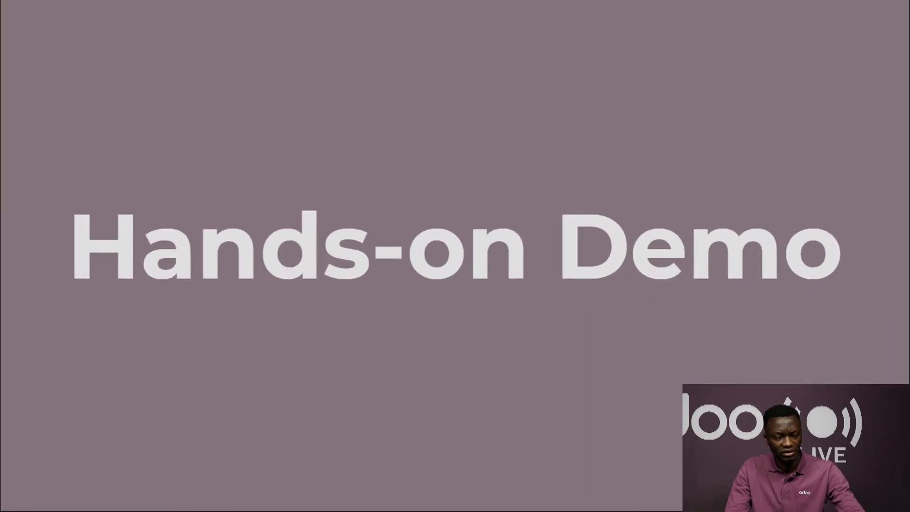
left_click(244, 117)
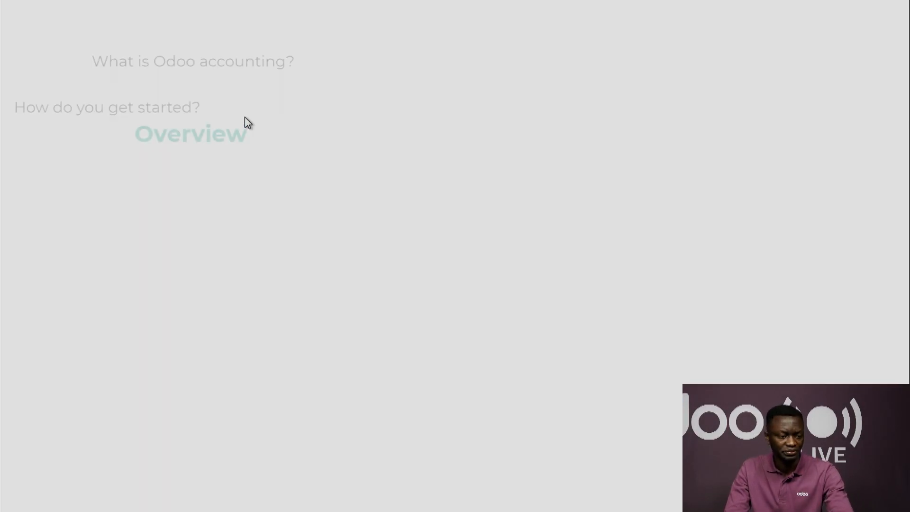
left_click(205, 162)
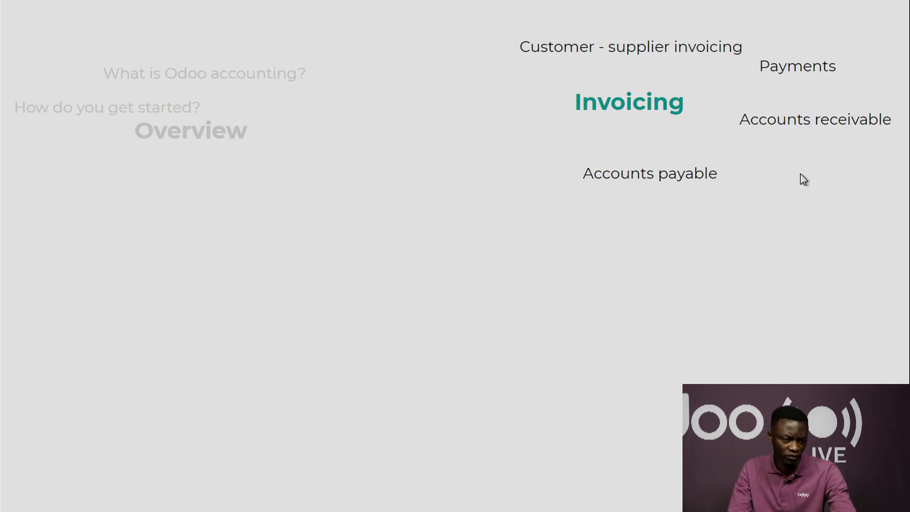
key("Right")
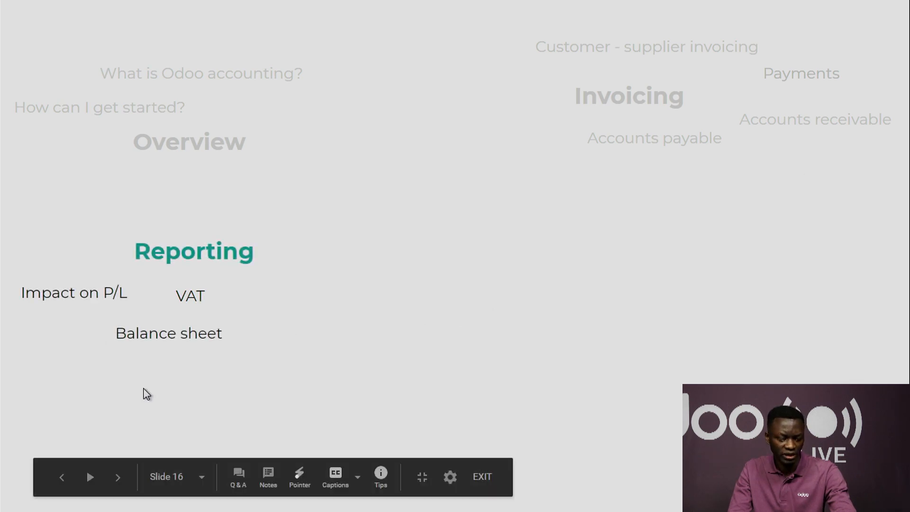
Step: Switch to Odoo, open the customer follow-up reports and filter them by overdue invoices only
key("super+Tab")
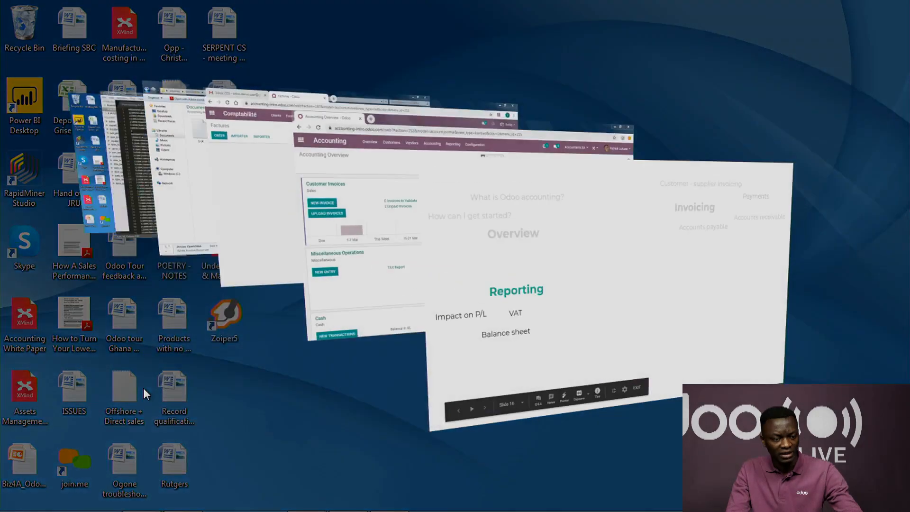
key("super+Tab")
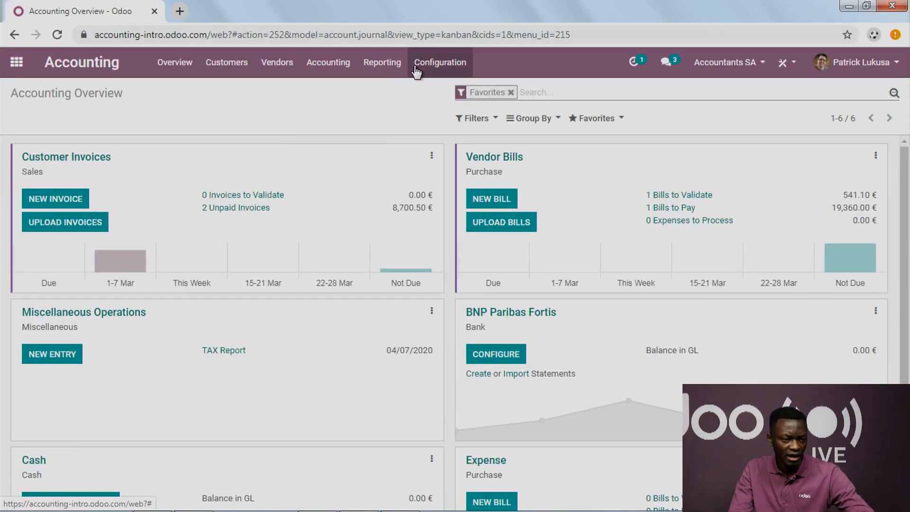
left_click(227, 64)
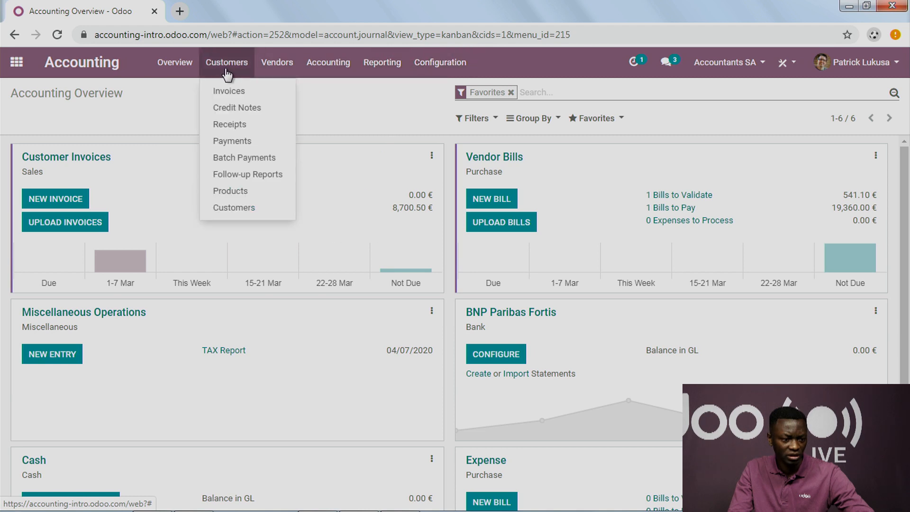
left_click(246, 177)
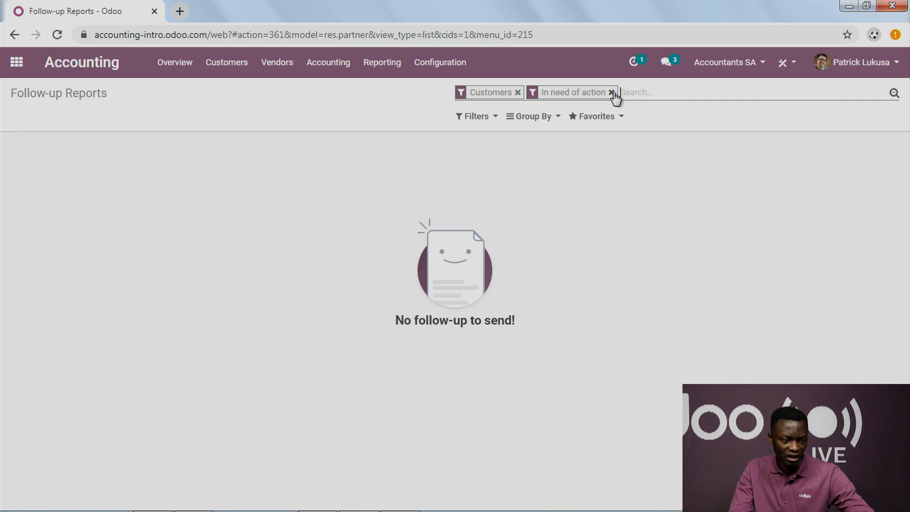
left_click(611, 93)
left_click(477, 117)
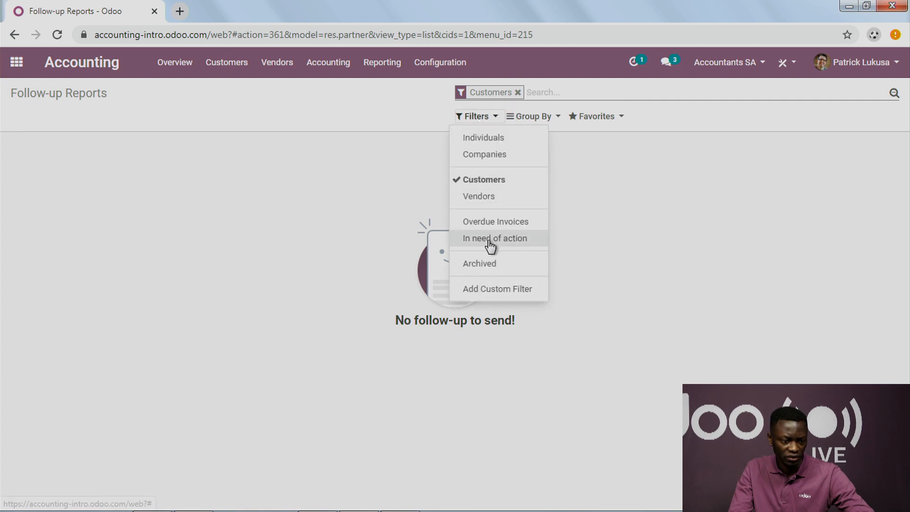
left_click(494, 221)
left_click(517, 93)
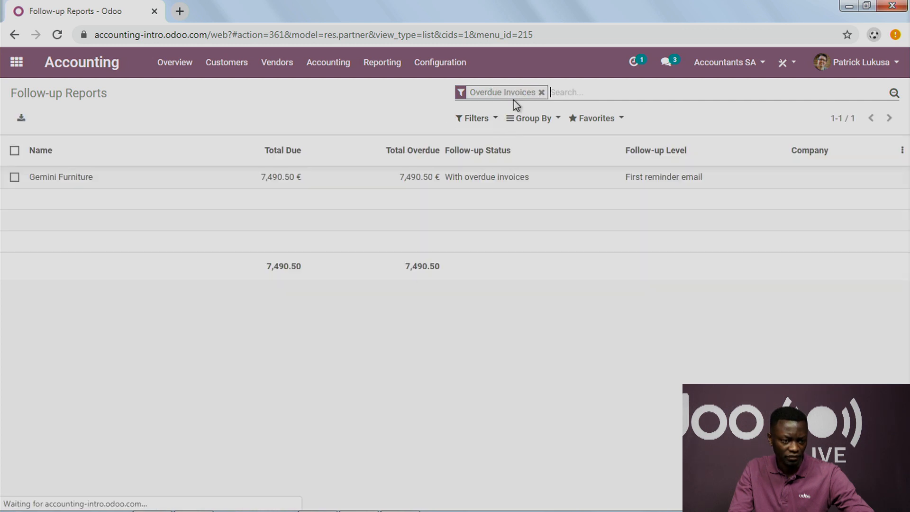
Step: Open Gemini Furniture's follow-up report and print its reminder letter with the Boxed document layout
left_click(112, 183)
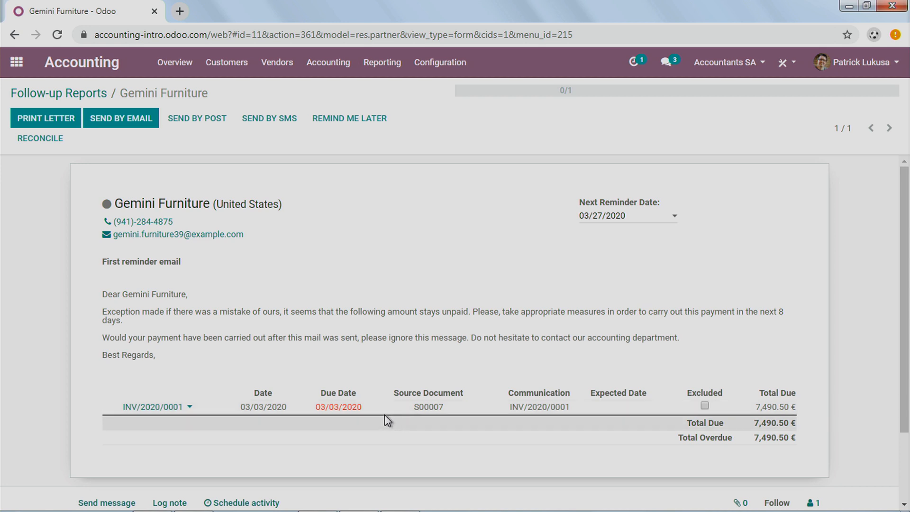
left_click(64, 125)
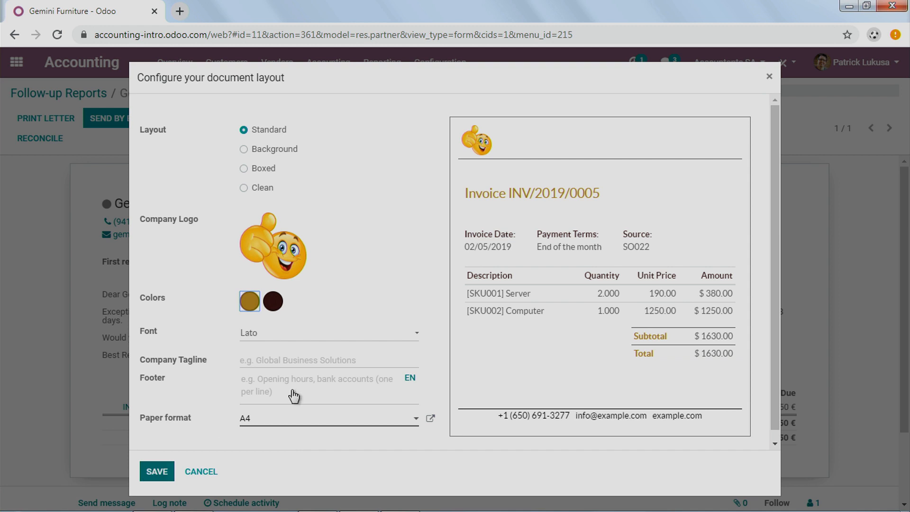
left_click(260, 169)
left_click(153, 472)
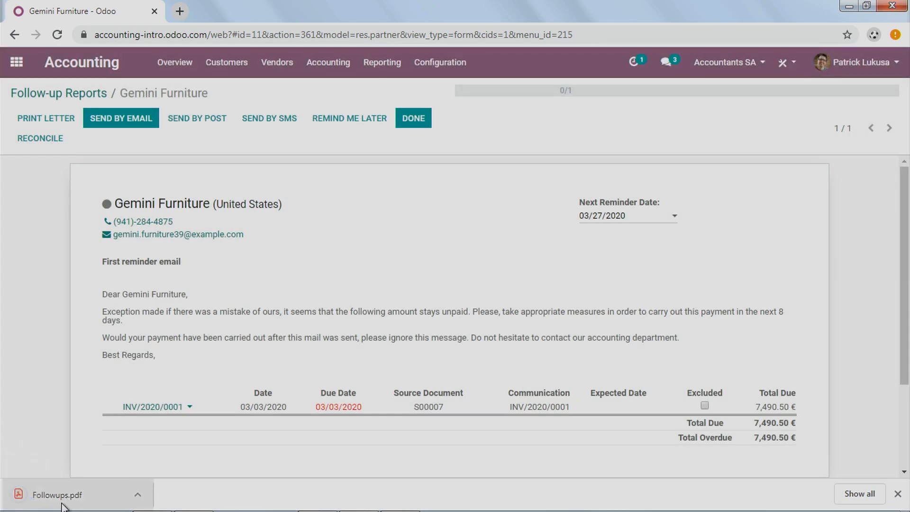
Step: Open the downloaded Followups.pdf, examine its reminder text and table of amounts due, and close it
left_click(63, 505)
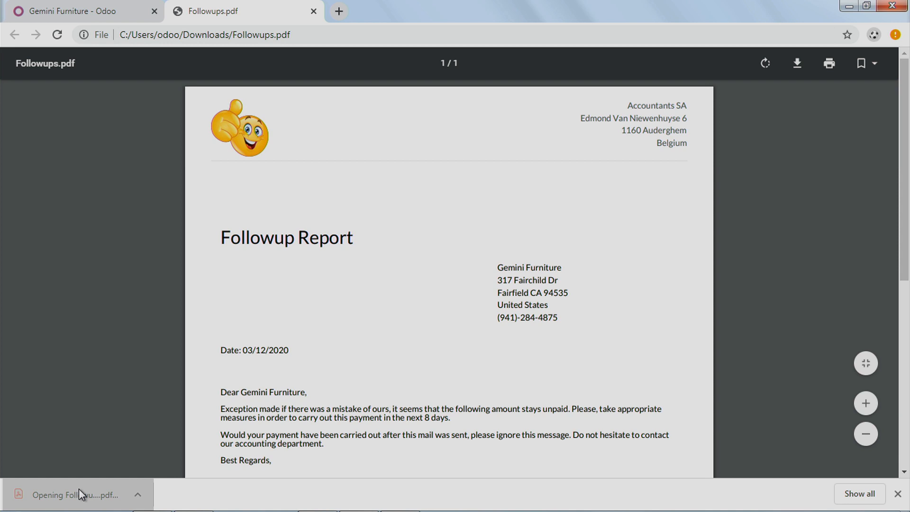
scroll(129, 384, "down", 4)
left_click_drag(223, 195, 252, 224)
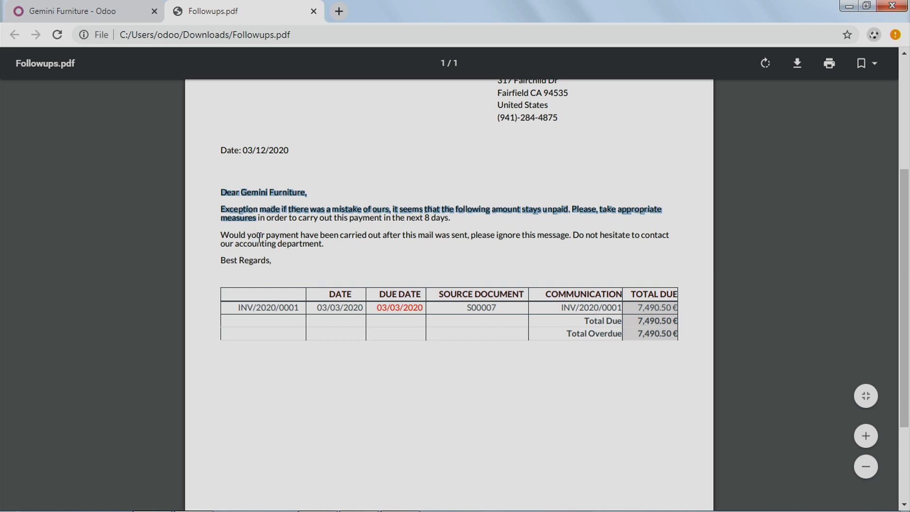
left_click(297, 253)
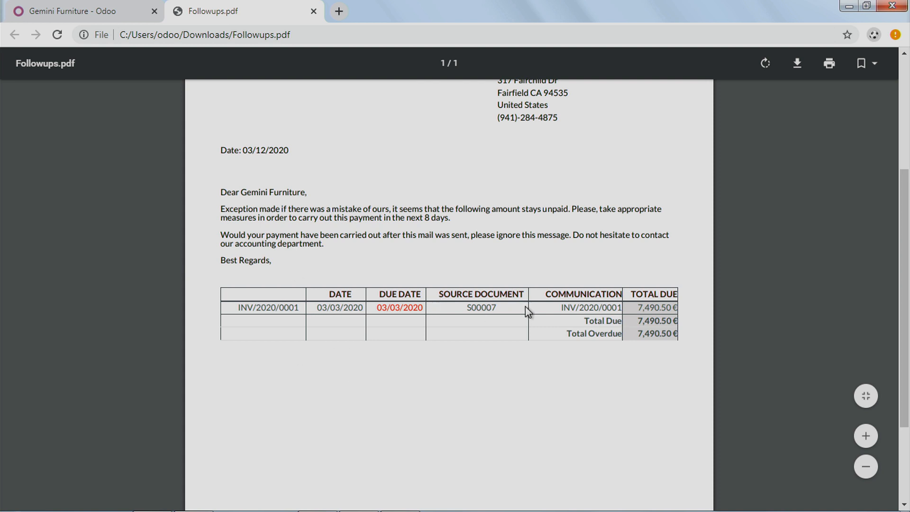
scroll(571, 355, "up", 4)
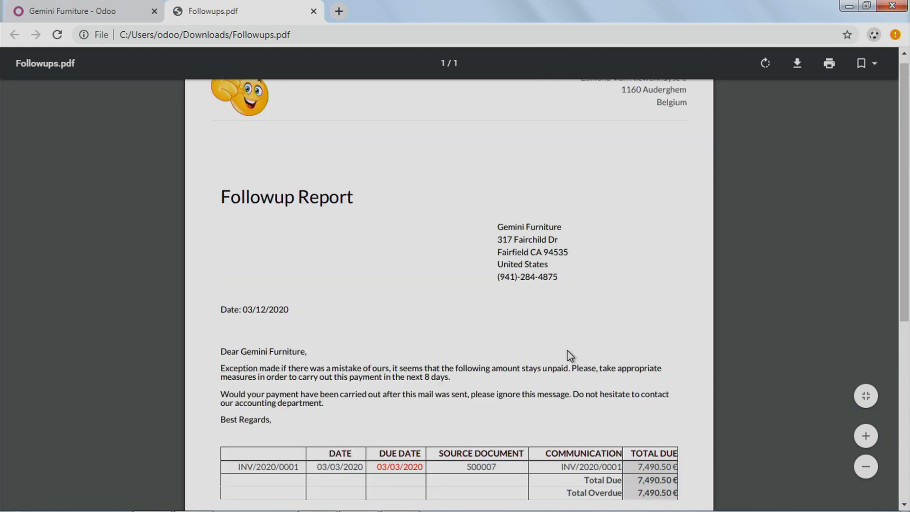
left_click(313, 11)
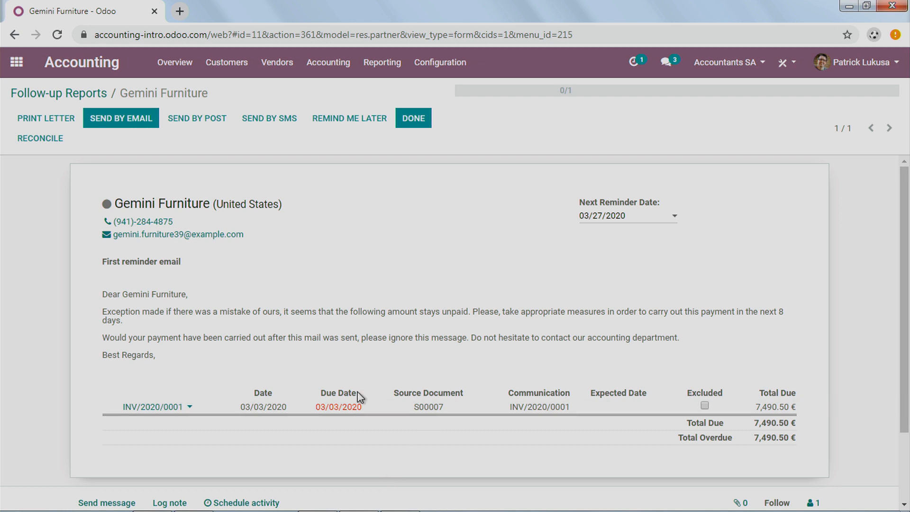
Step: Open the follow-up levels and review the first, second and third reminders by marking them, clearing the selection at the end
left_click(429, 62)
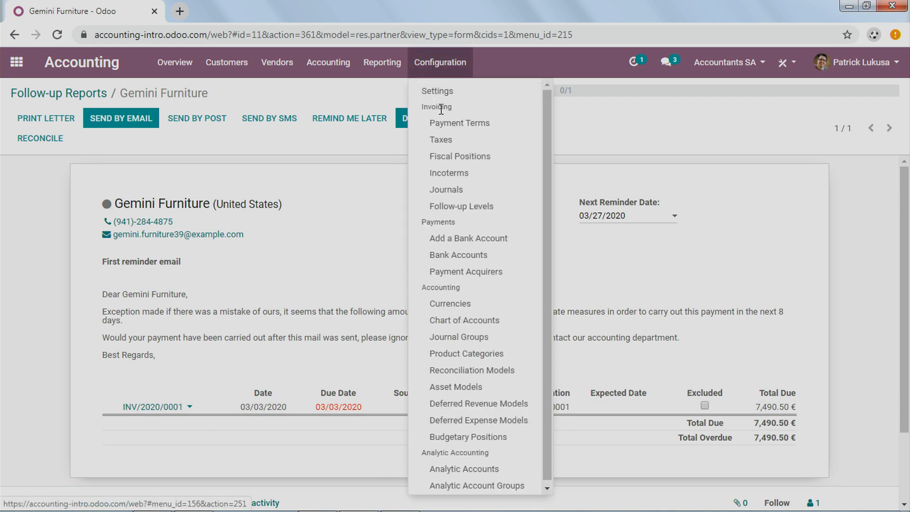
left_click(466, 207)
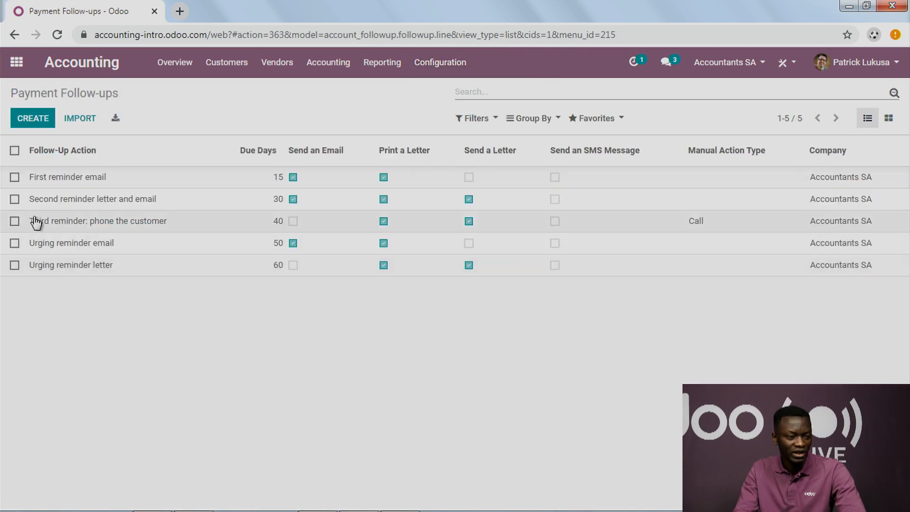
left_click(15, 178)
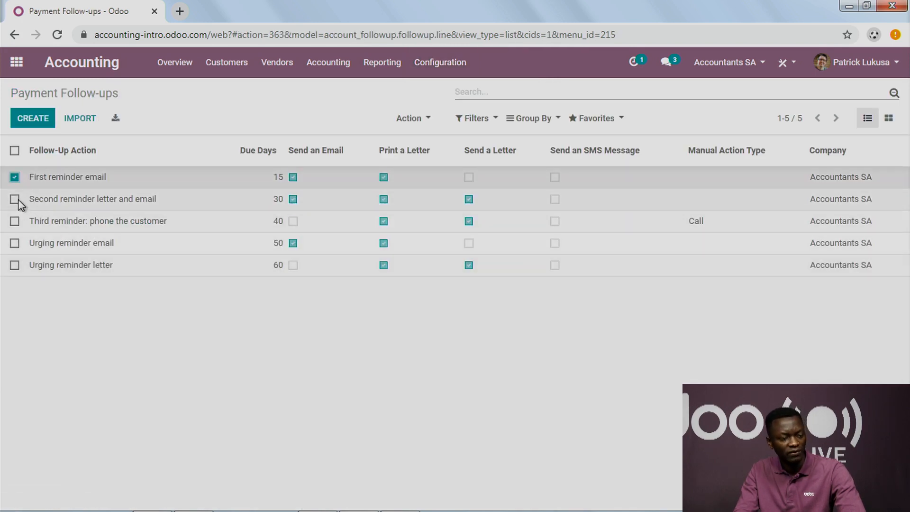
left_click(16, 199)
left_click(15, 221)
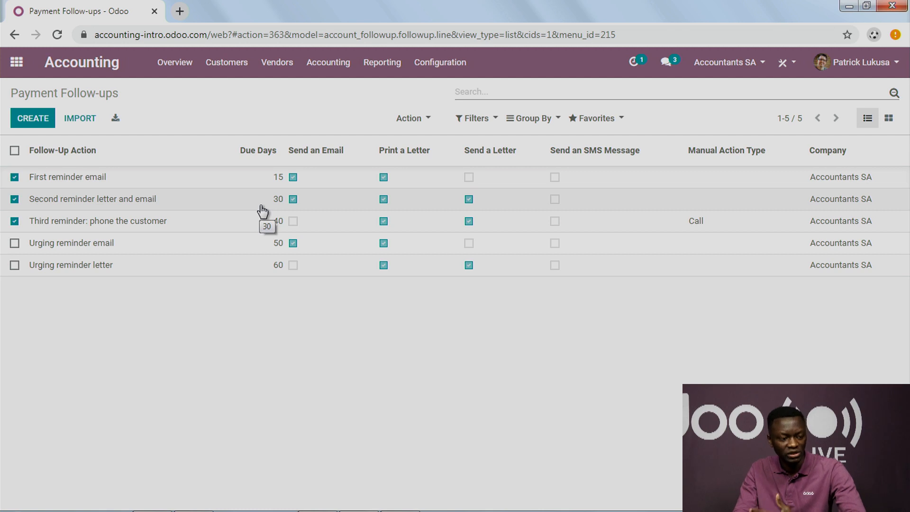
left_click(14, 151)
left_click(15, 151)
Step: Open the Aged Receivable report, unfold Gemini Furniture, examine its overdue invoice and return to the report
left_click(171, 64)
left_click(448, 65)
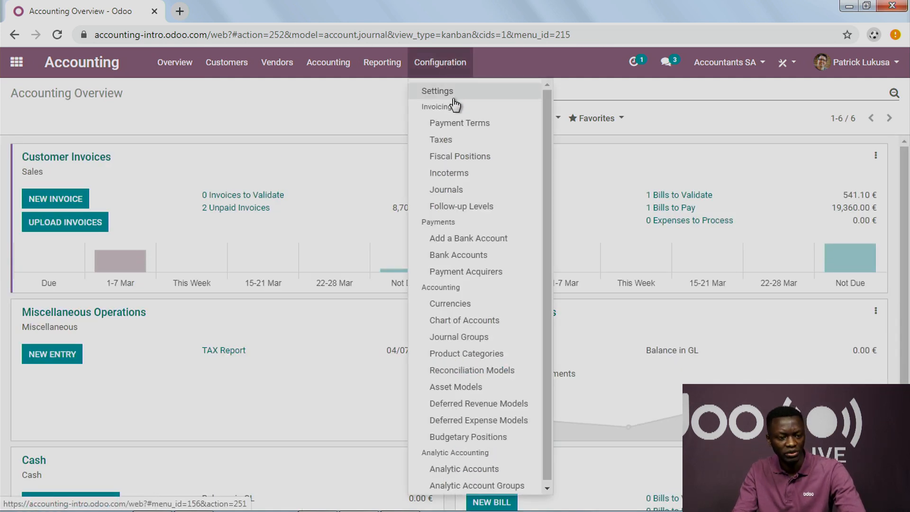
mouse_move(396, 70)
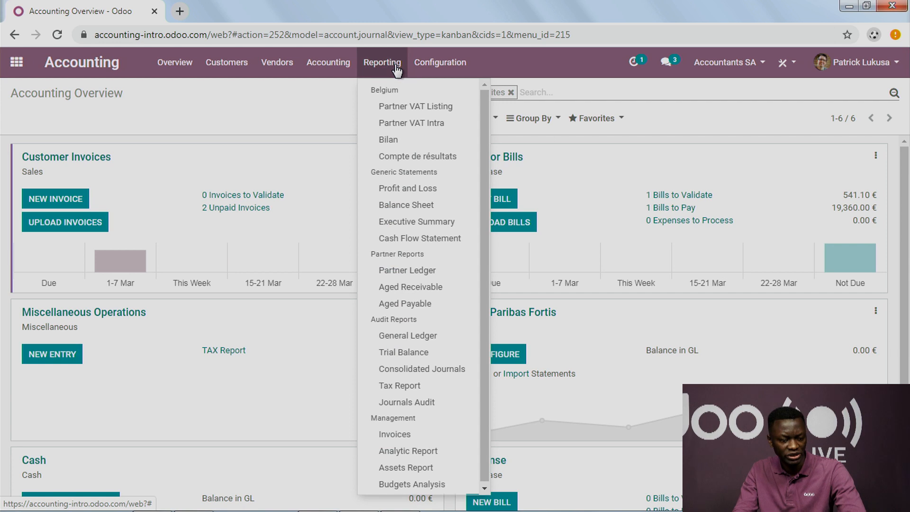
left_click(407, 290)
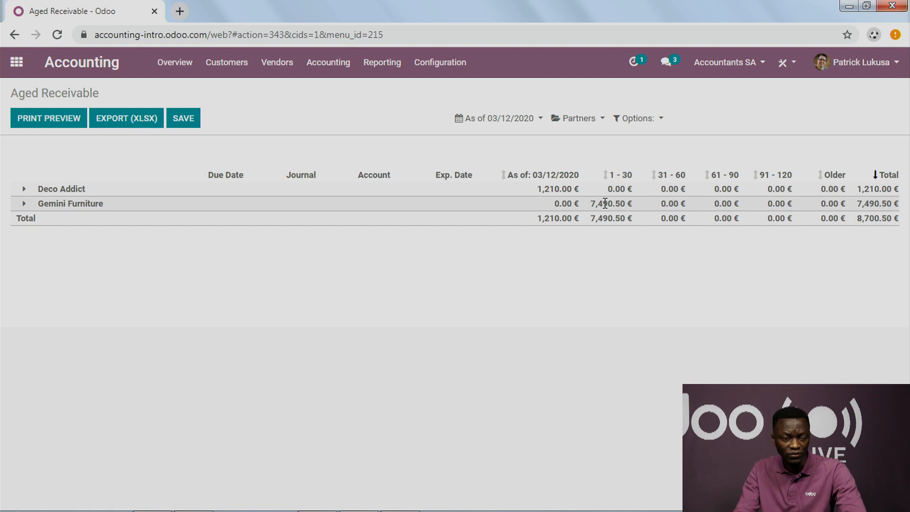
left_click(25, 203)
left_click(123, 221)
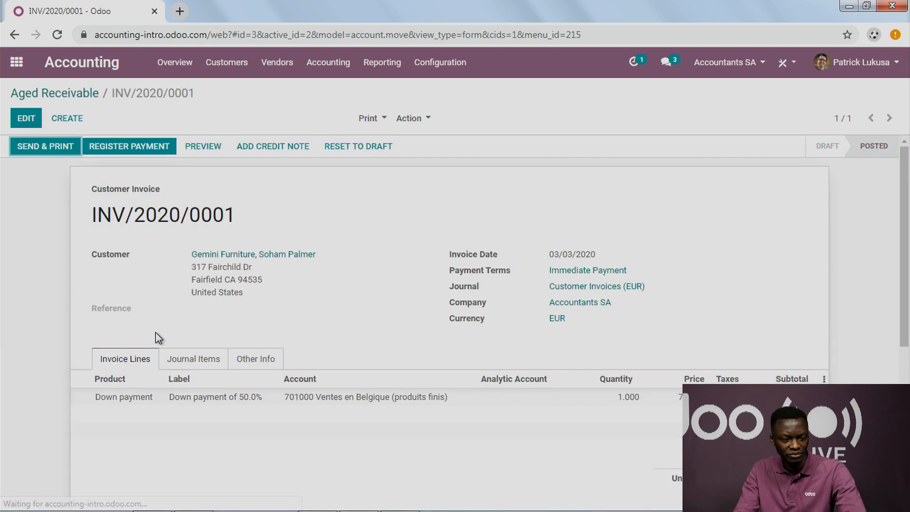
scroll(203, 273, "down", 8)
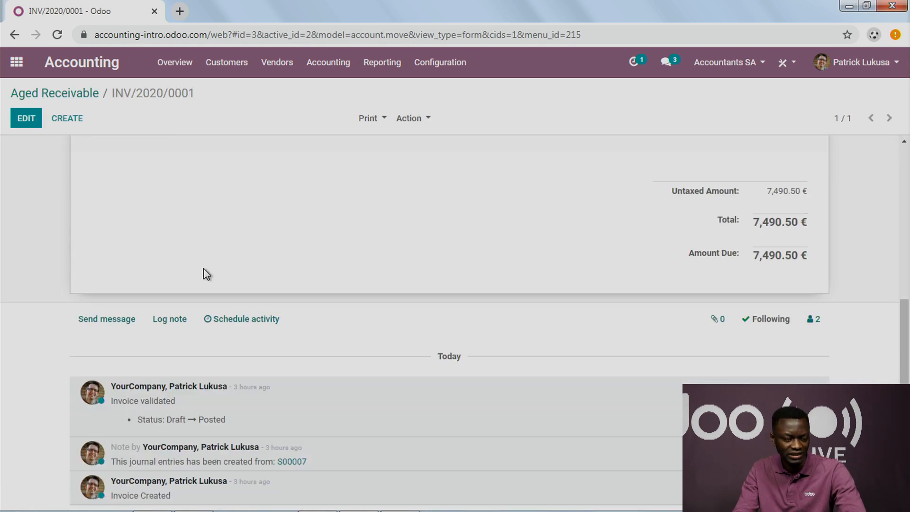
scroll(204, 272, "up", 6)
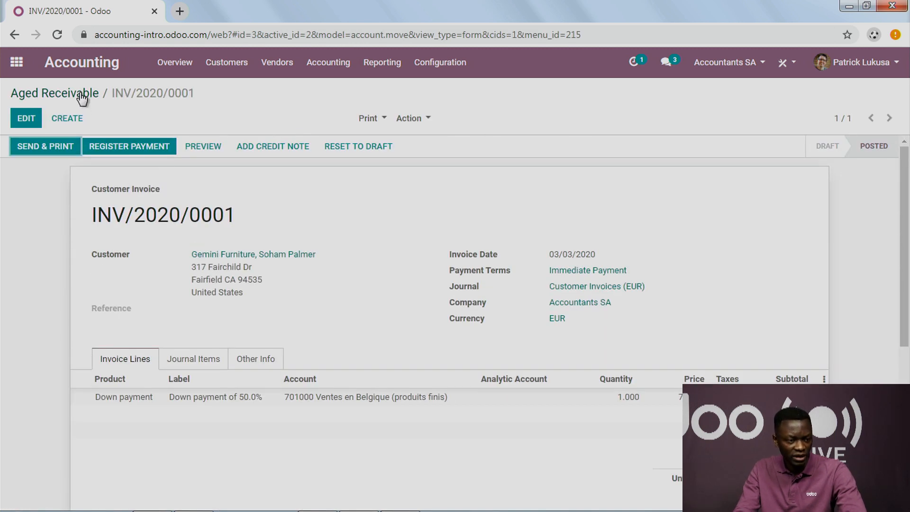
left_click(82, 97)
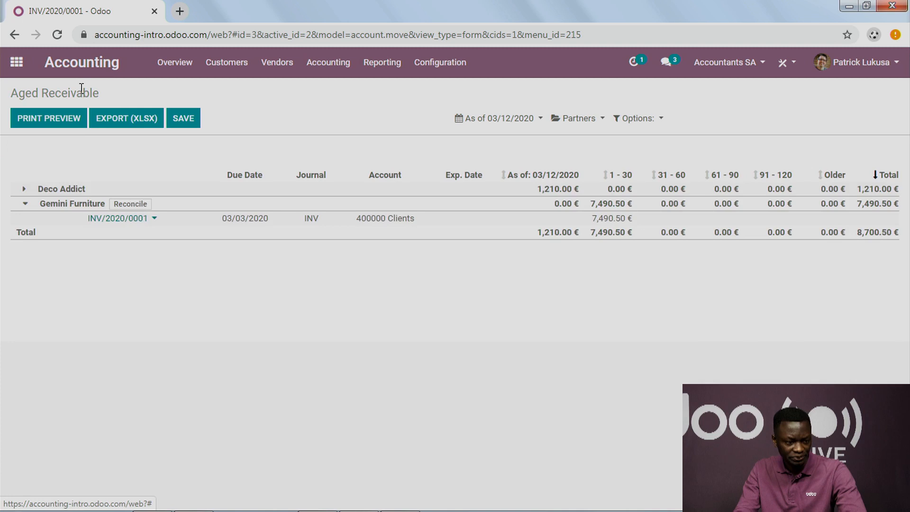
Step: Set the expected payment date of Gemini Furniture's overdue invoice to 03/19/2020 in the Aged Receivable report
left_click(145, 221)
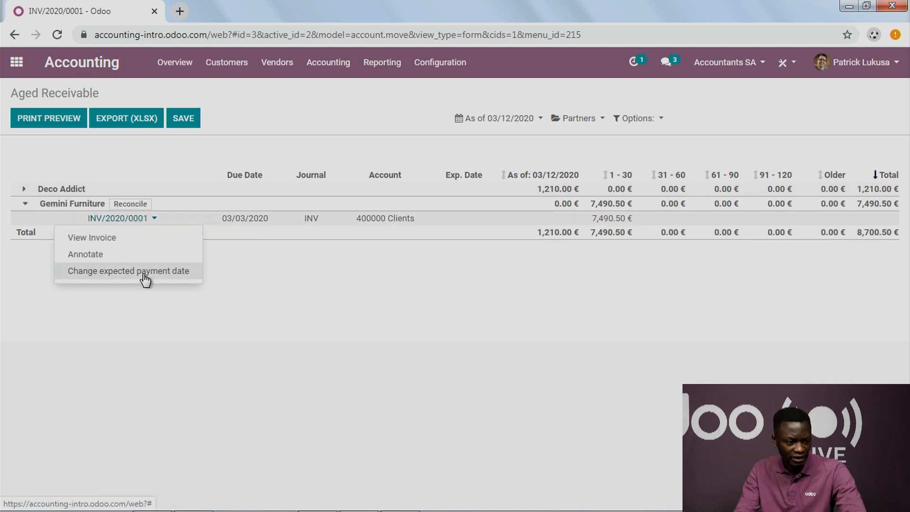
left_click(108, 279)
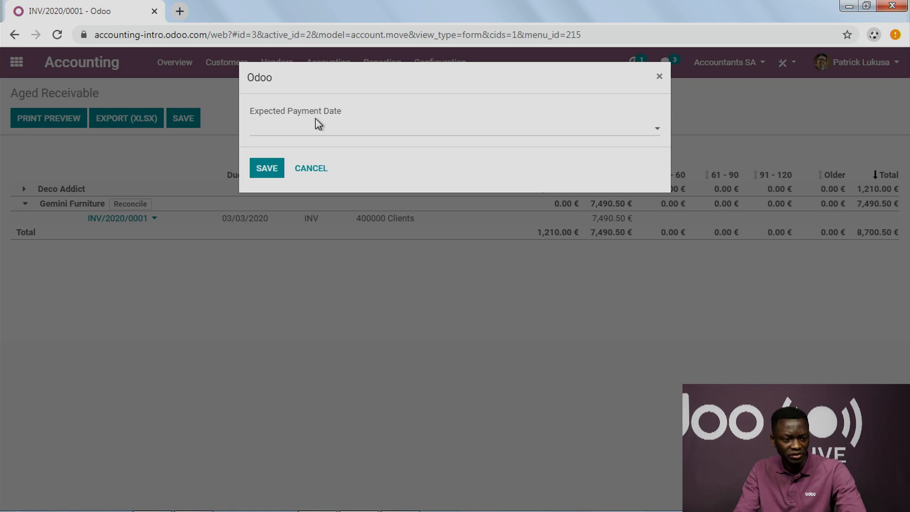
left_click(324, 135)
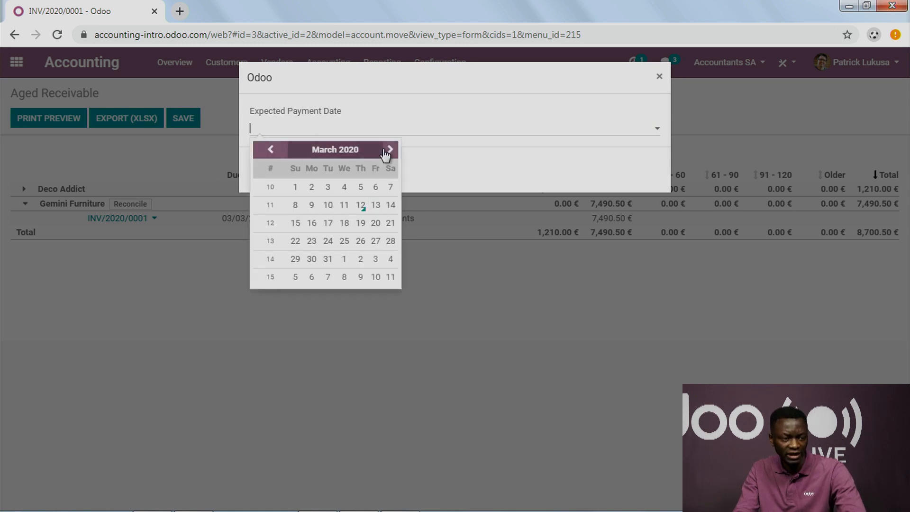
left_click(361, 223)
left_click(269, 171)
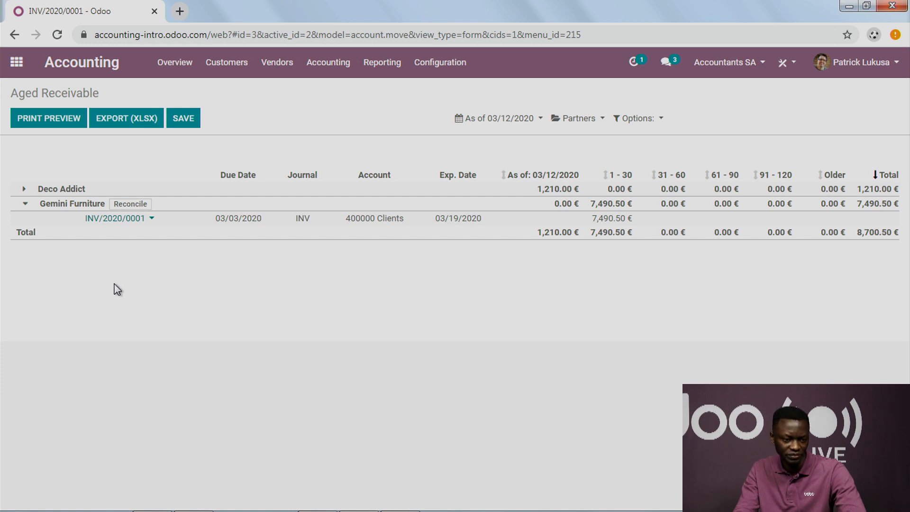
Step: Open the Aged Payable report and unfold Ready Mat to view its outstanding bill
left_click(382, 62)
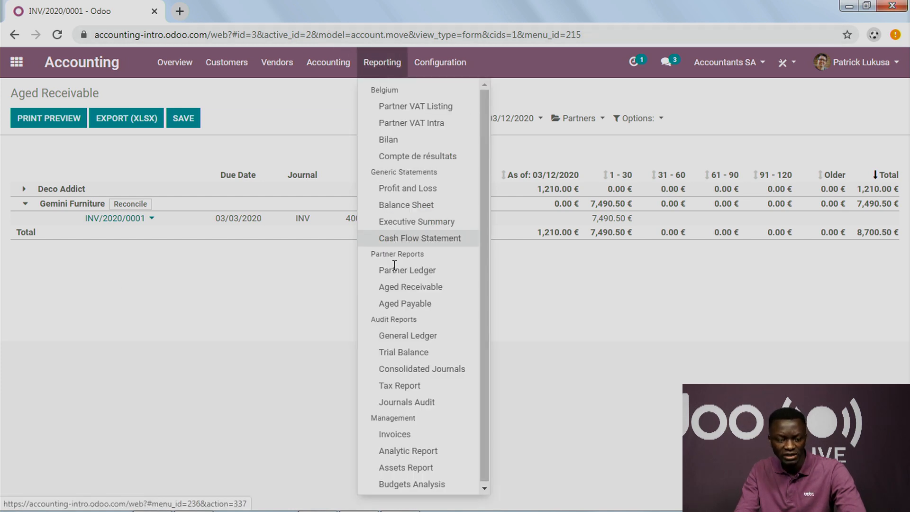
left_click(412, 307)
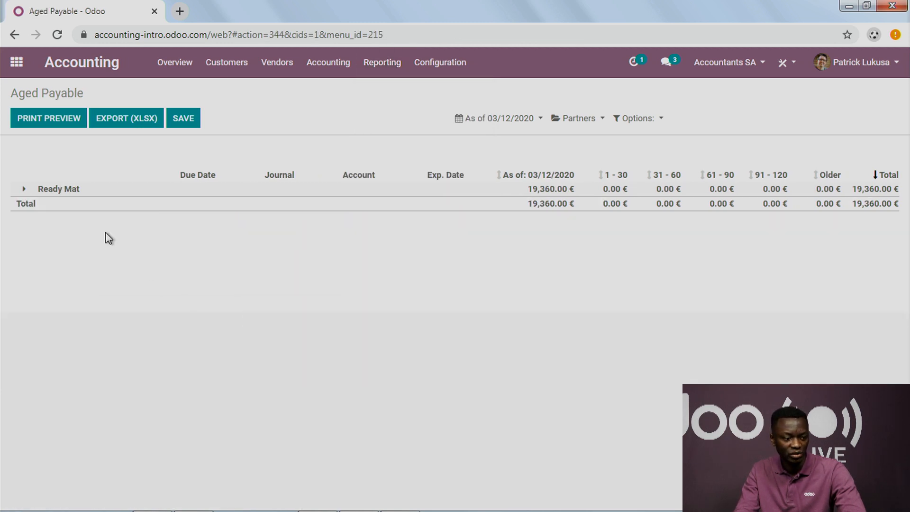
left_click(25, 192)
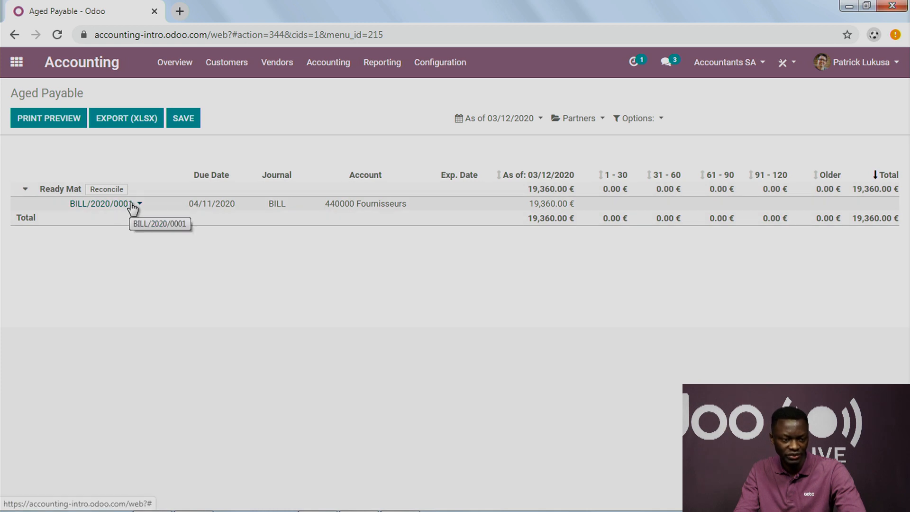
Step: Open the Tax Report and examine its operations and taxes sections down to the final balances
left_click(382, 64)
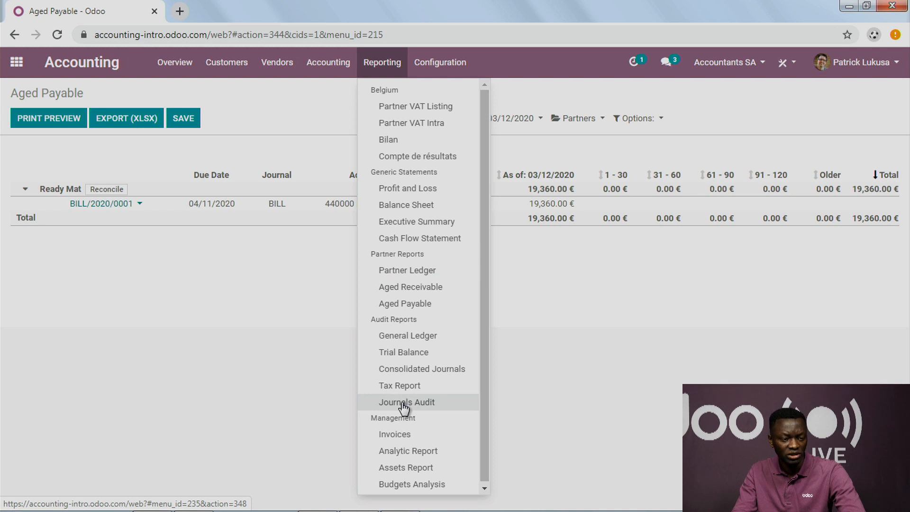
left_click(405, 384)
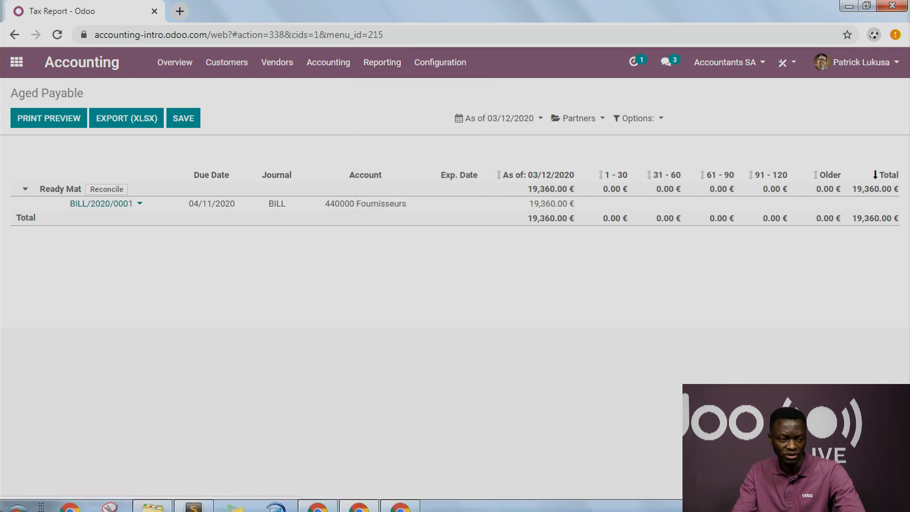
scroll(178, 318, "down", 8)
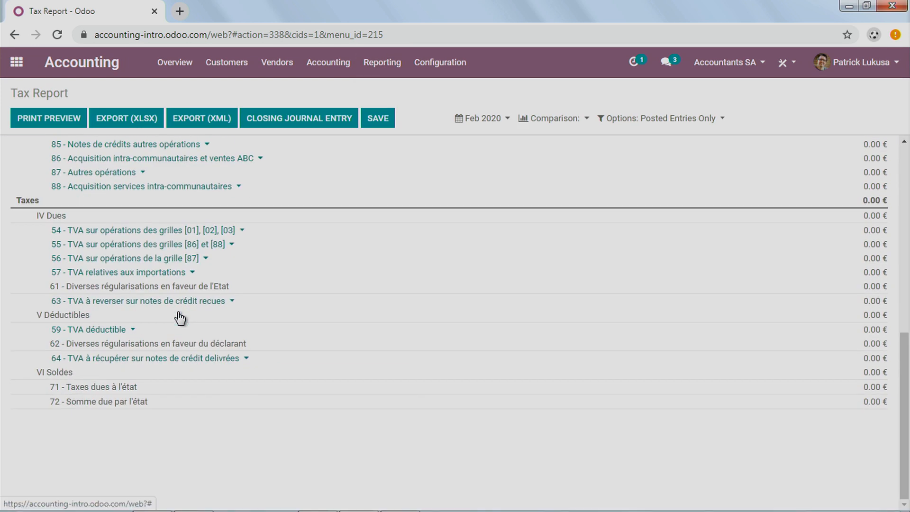
Step: Examine the operations and taxes grids of the February 2020 Tax Report, from the outgoing operations through the VAT due and deductible sections
scroll(179, 319, "up", 10)
scroll(179, 320, "down", 7)
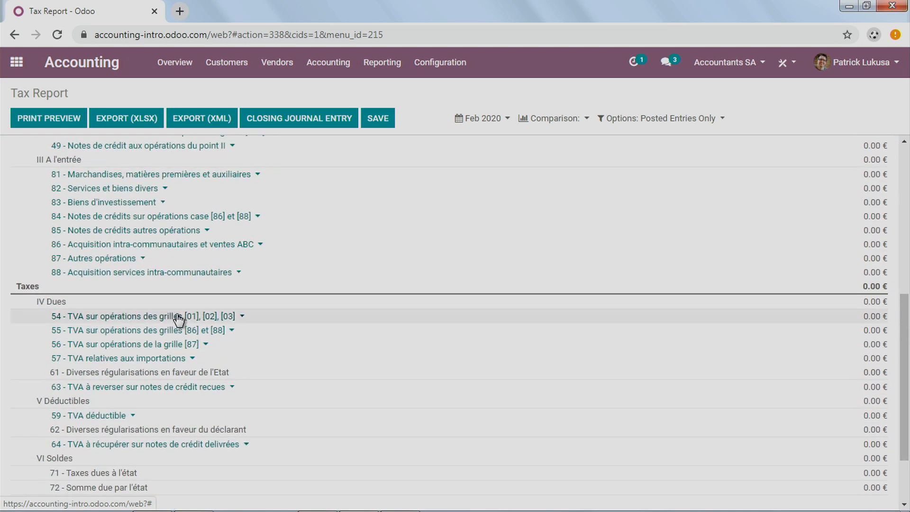
scroll(178, 321, "up", 7)
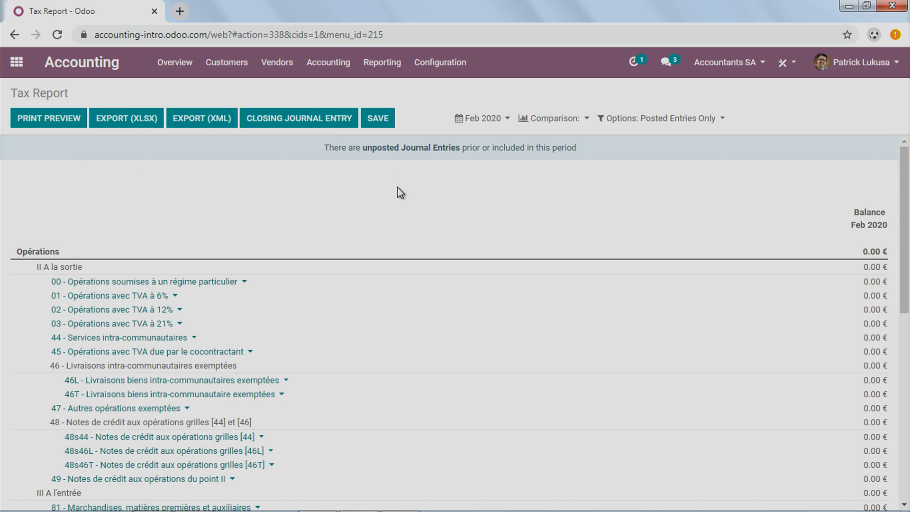
scroll(283, 356, "down", 8)
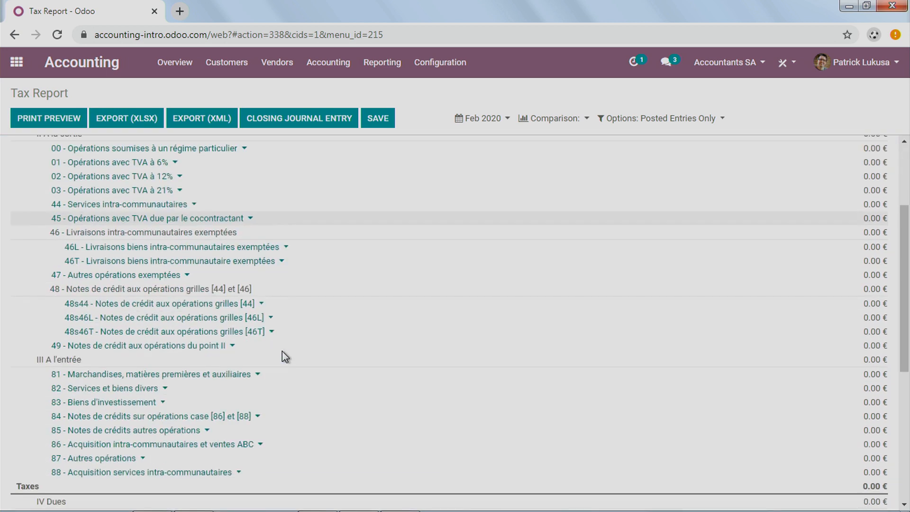
scroll(283, 359, "up", 8)
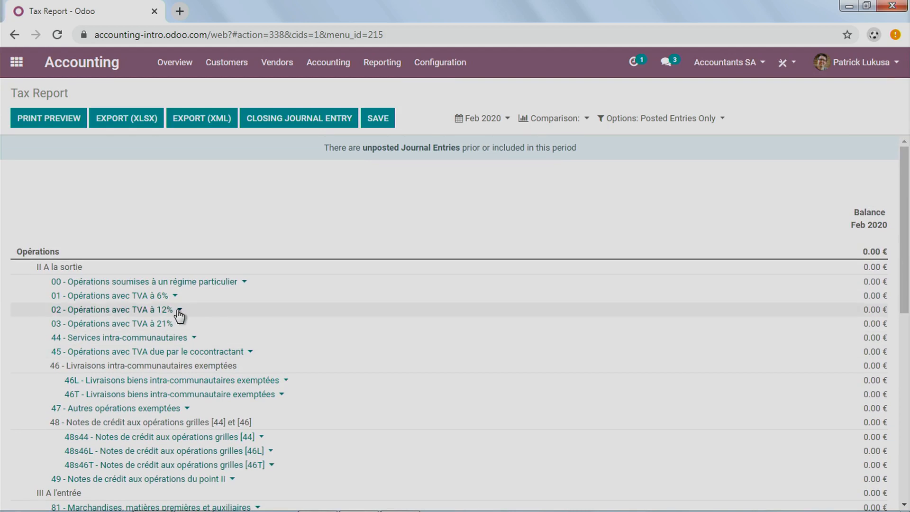
scroll(217, 333, "down", 2)
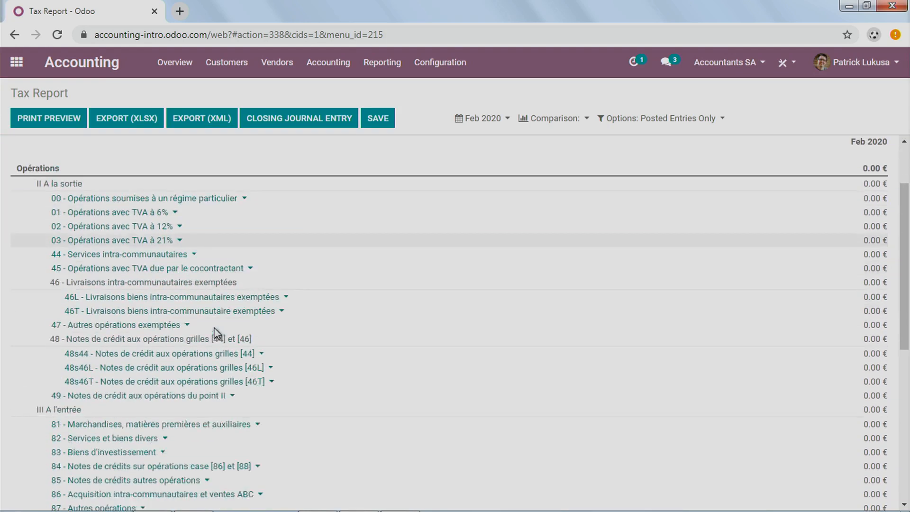
scroll(218, 332, "up", 2)
scroll(194, 365, "down", 5)
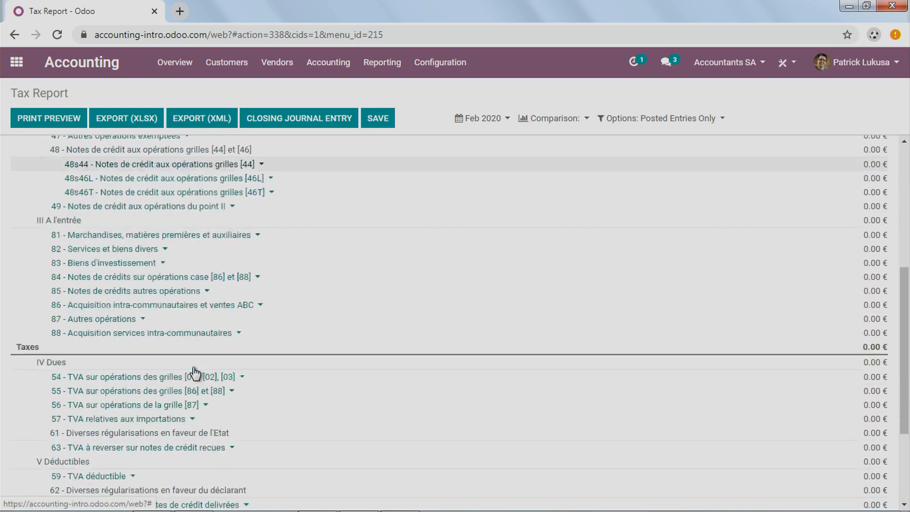
scroll(195, 372, "up", 5)
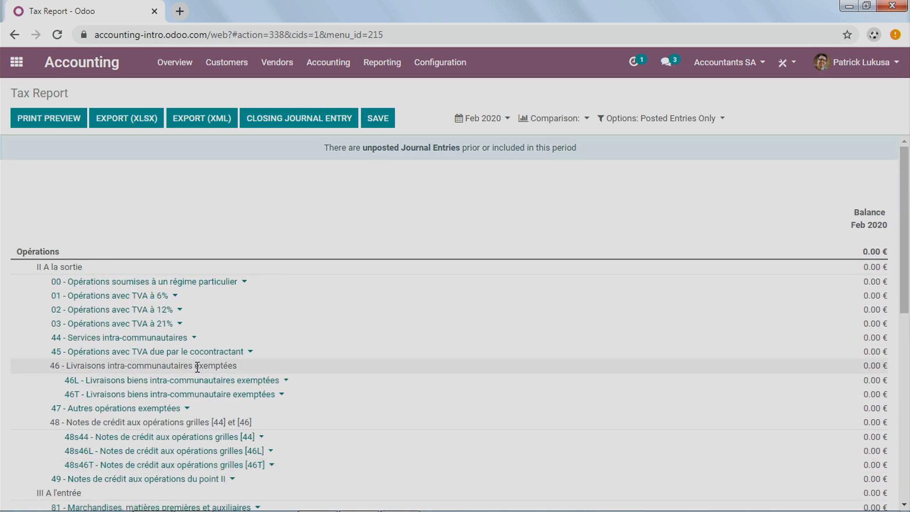
scroll(198, 382, "down", 5)
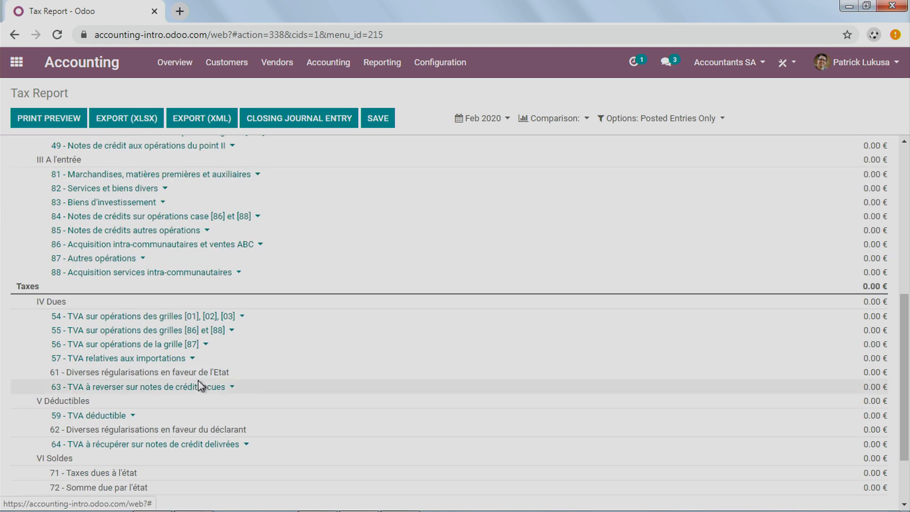
scroll(199, 383, "up", 5)
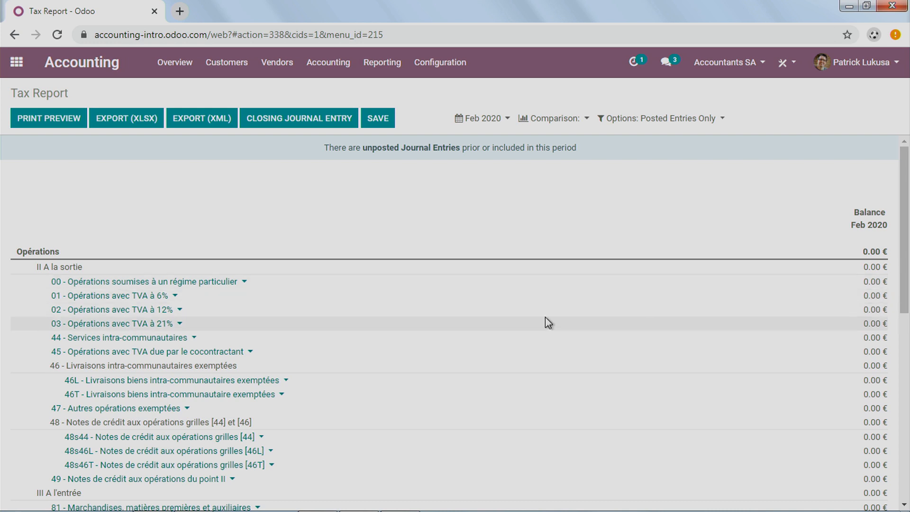
scroll(623, 372, "down", 10)
scroll(592, 308, "up", 10)
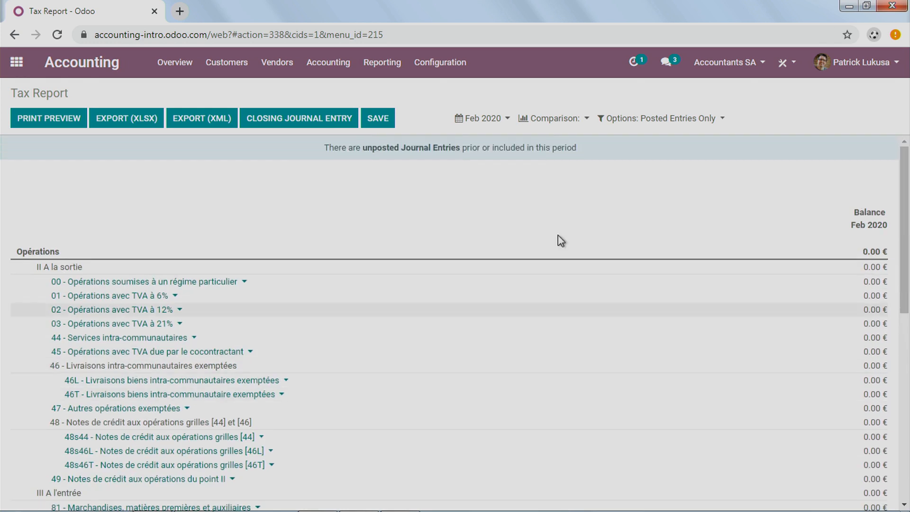
Step: Set the Tax Report period to This Financial Year and review its balances down to line 72, the amount due by the state
left_click(481, 118)
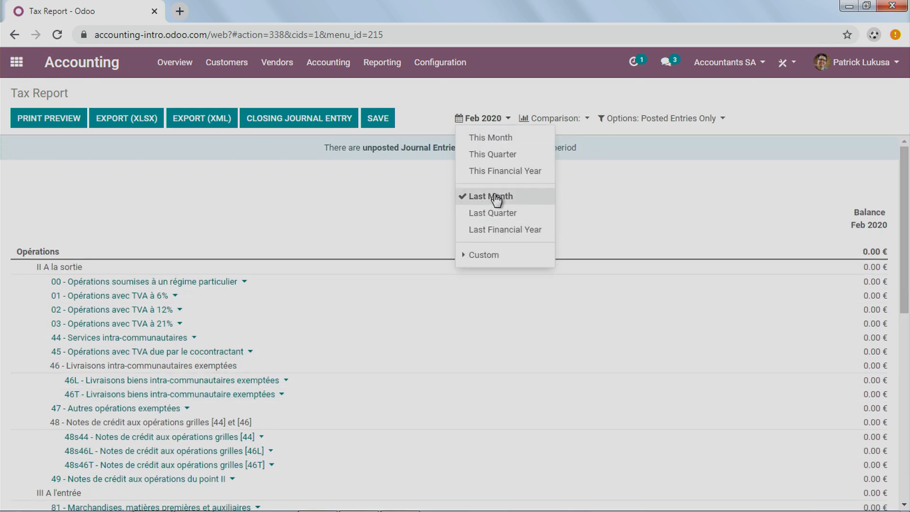
left_click(500, 176)
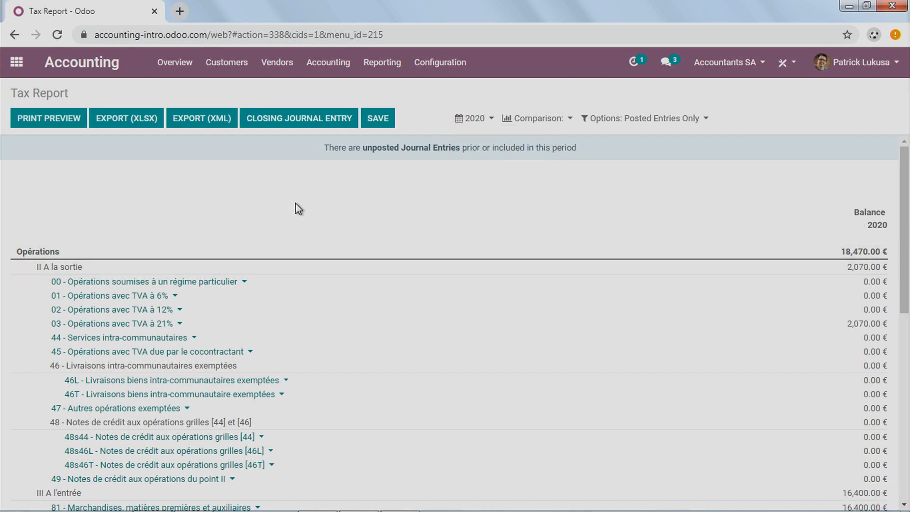
scroll(299, 206, "down", 10)
scroll(299, 204, "up", 7)
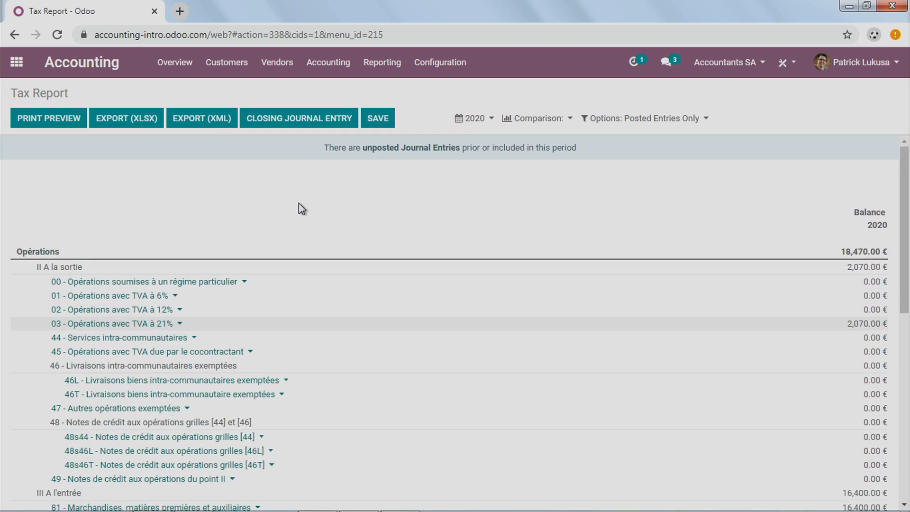
scroll(299, 204, "down", 1)
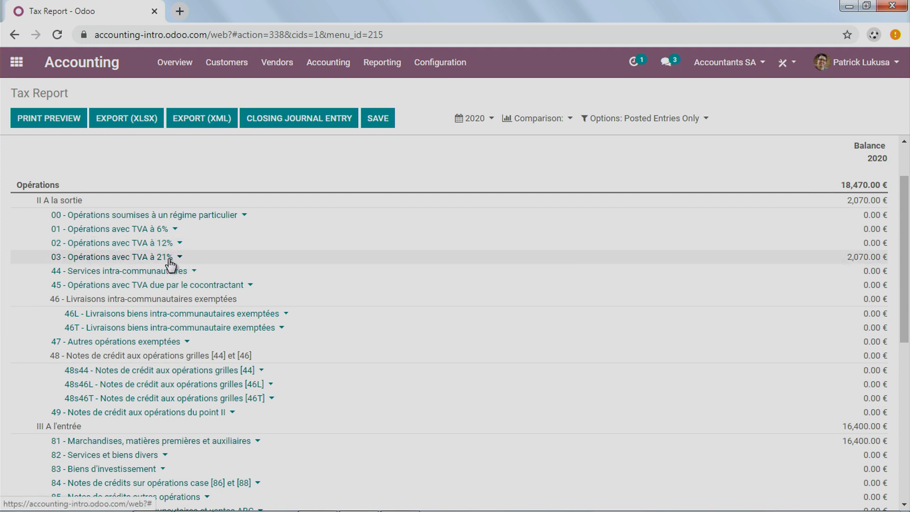
scroll(386, 320, "down", 6)
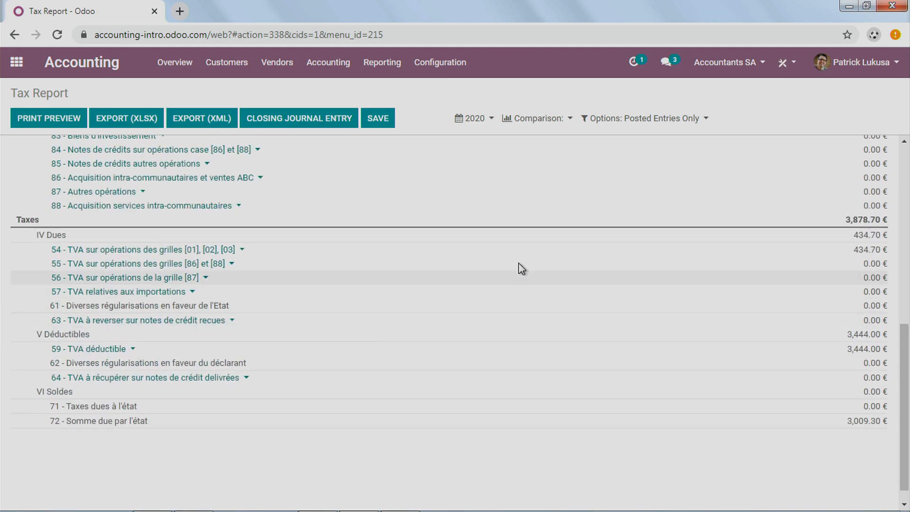
scroll(451, 317, "down", 1)
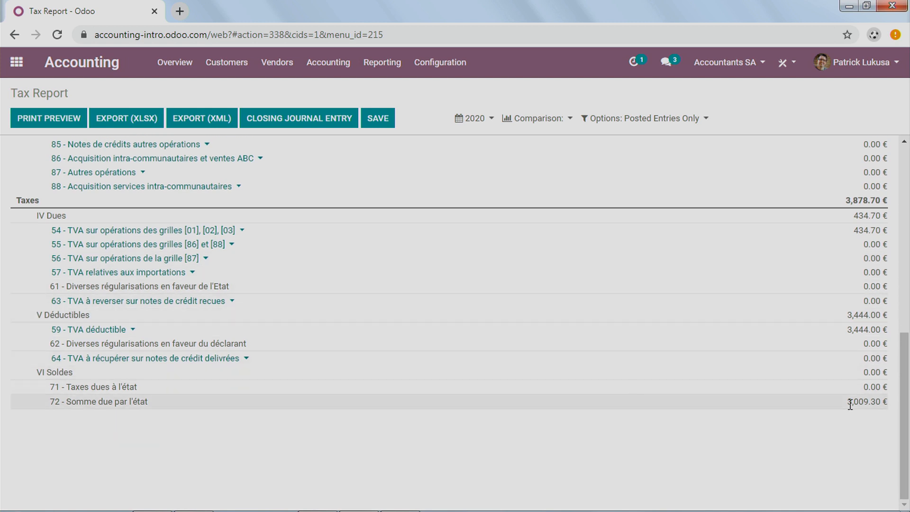
scroll(851, 403, "up", 9)
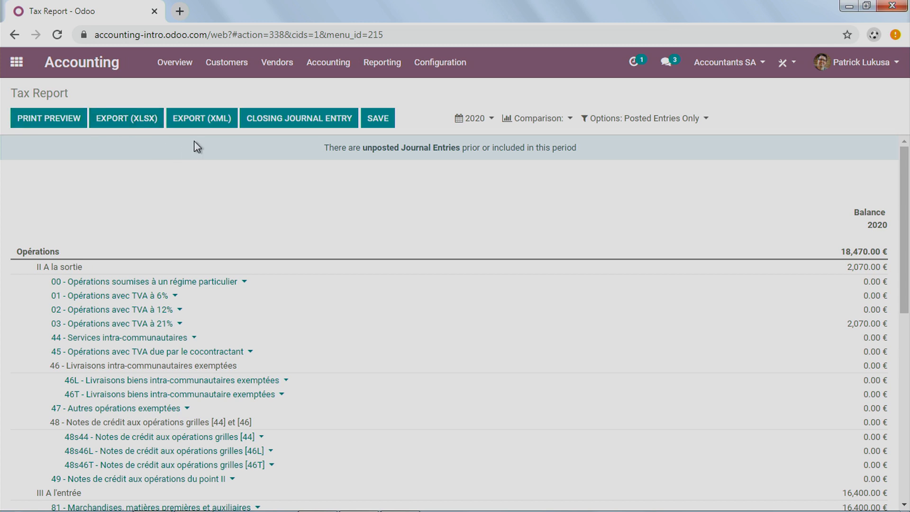
Step: View the Tax Report's XML export options, cancel without exporting, and review the report's tax sections again
left_click(203, 119)
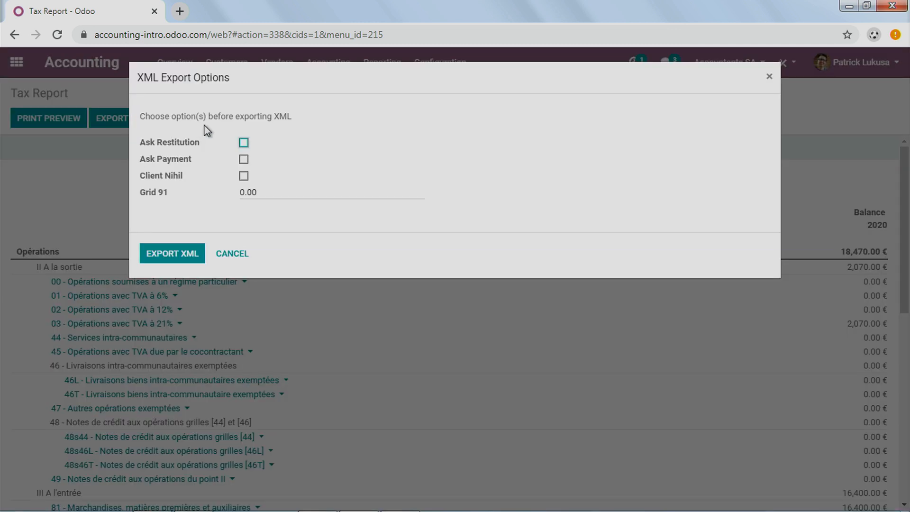
left_click(232, 254)
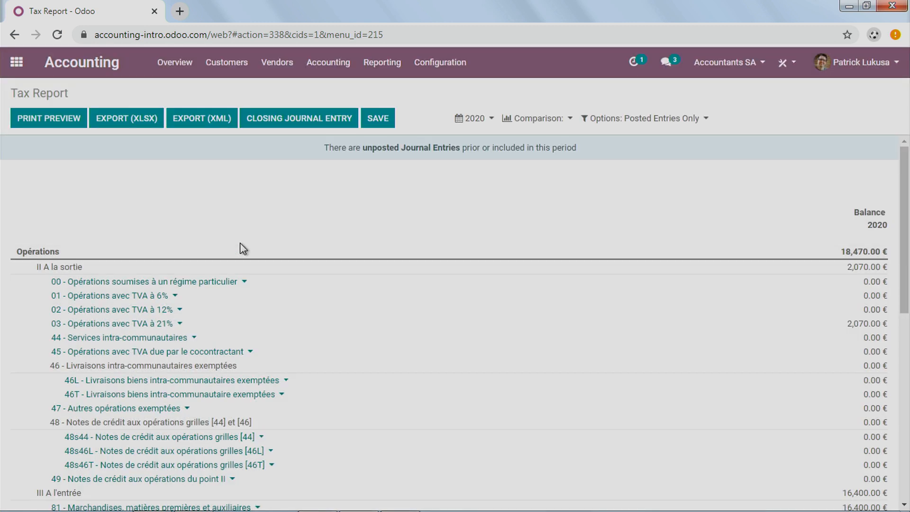
scroll(231, 310, "down", 10)
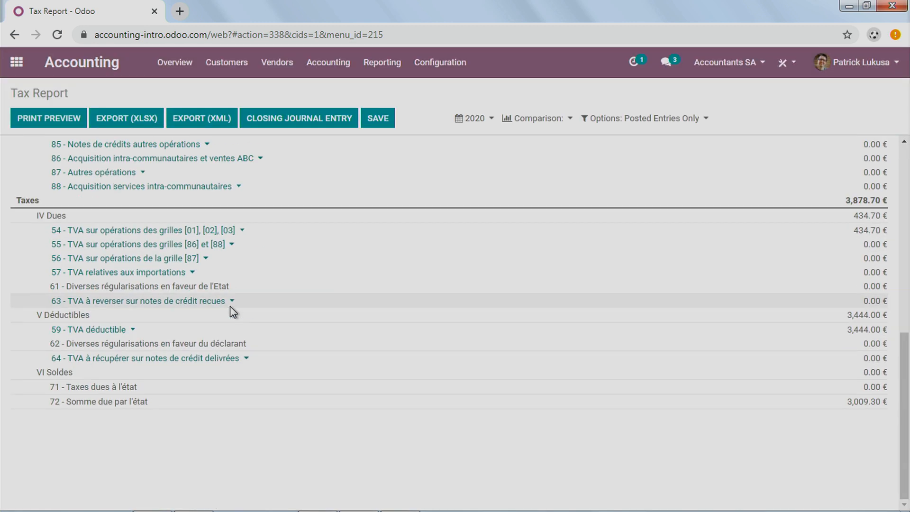
scroll(232, 311, "up", 10)
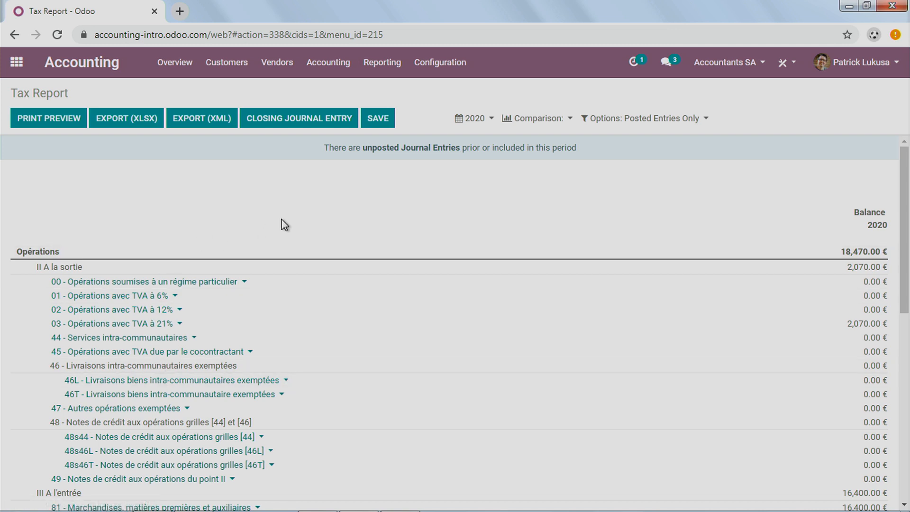
scroll(283, 313, "down", 10)
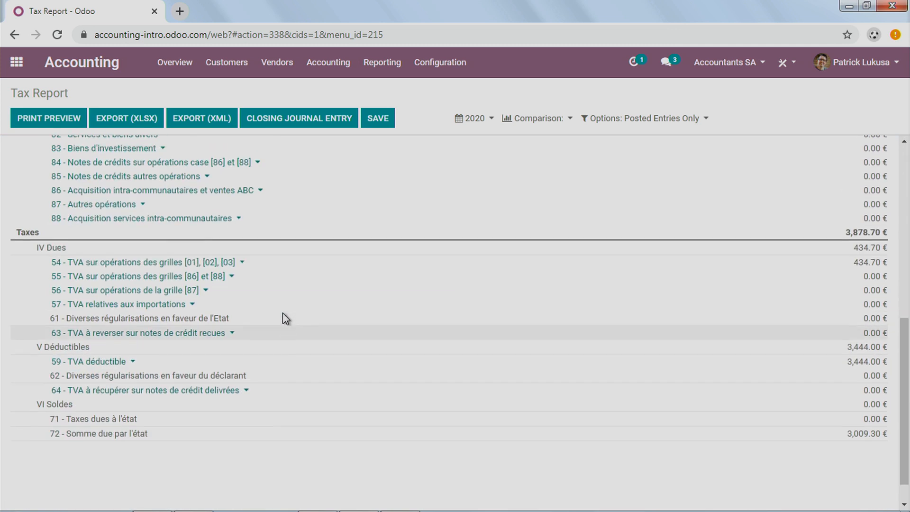
scroll(284, 316, "up", 10)
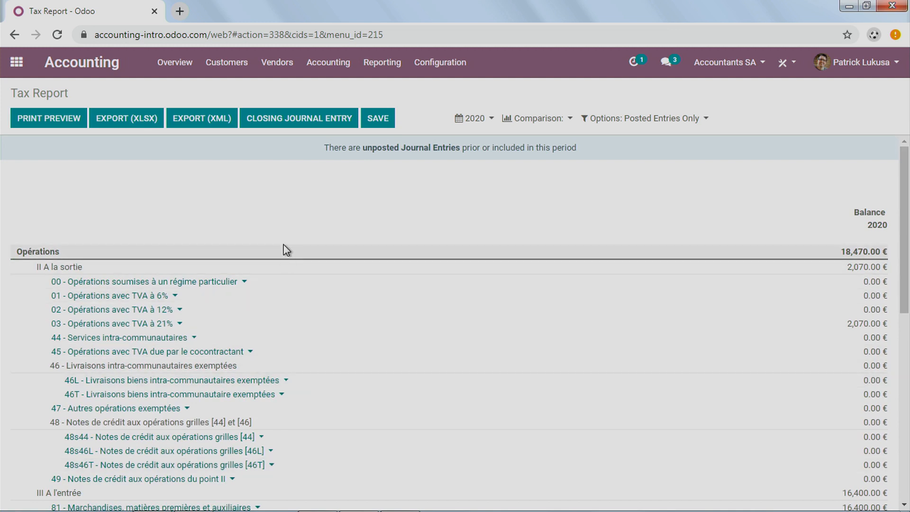
Step: Switch to the presentation outline showing the Reporting topics and return to the Odoo browser window
key("super+Tab")
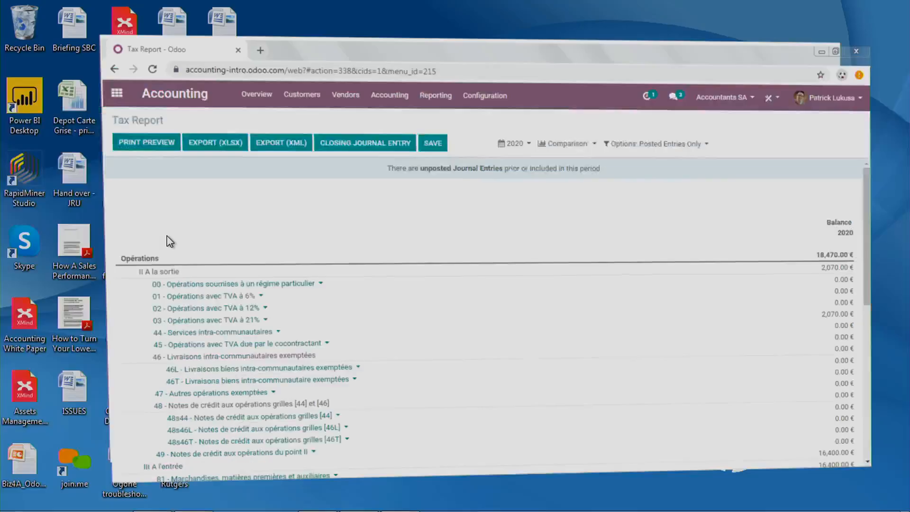
key("super+Tab")
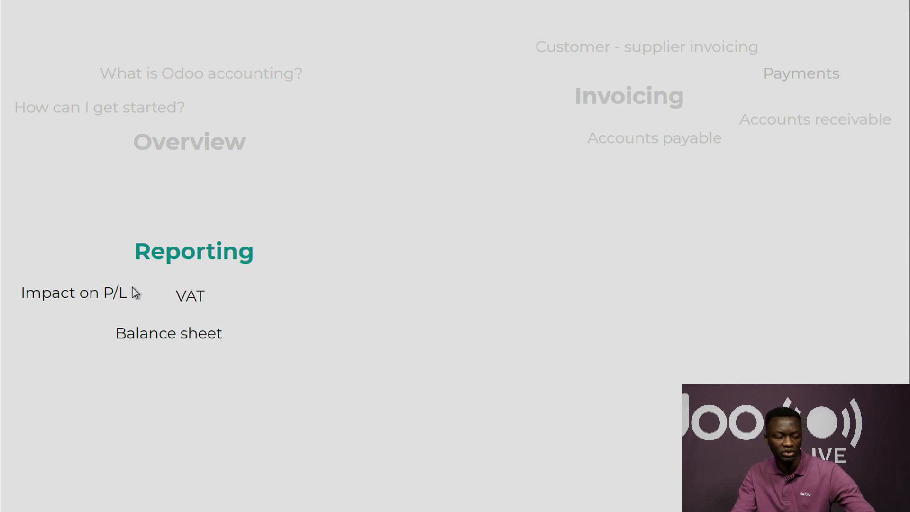
key("super+Tab")
key("super+Tab")
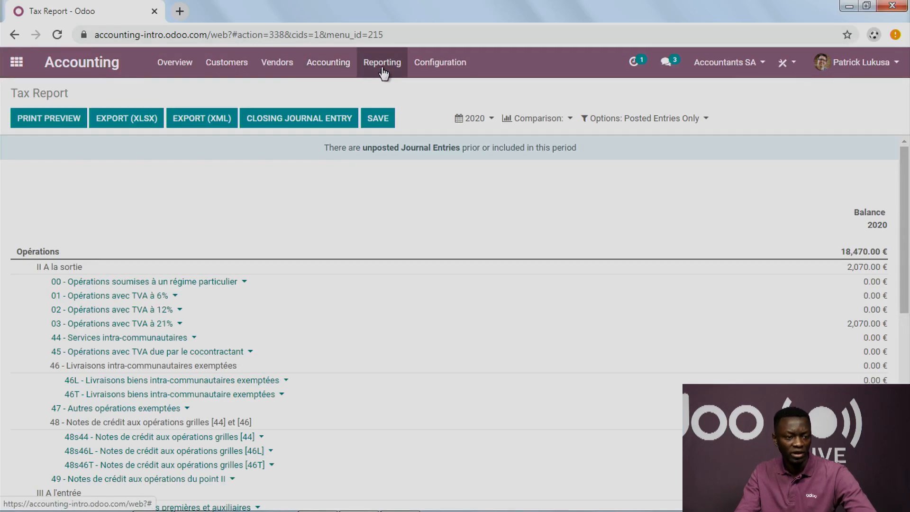
Step: Open the Profit and Loss report and unfold Operating Income to view its account
left_click(383, 72)
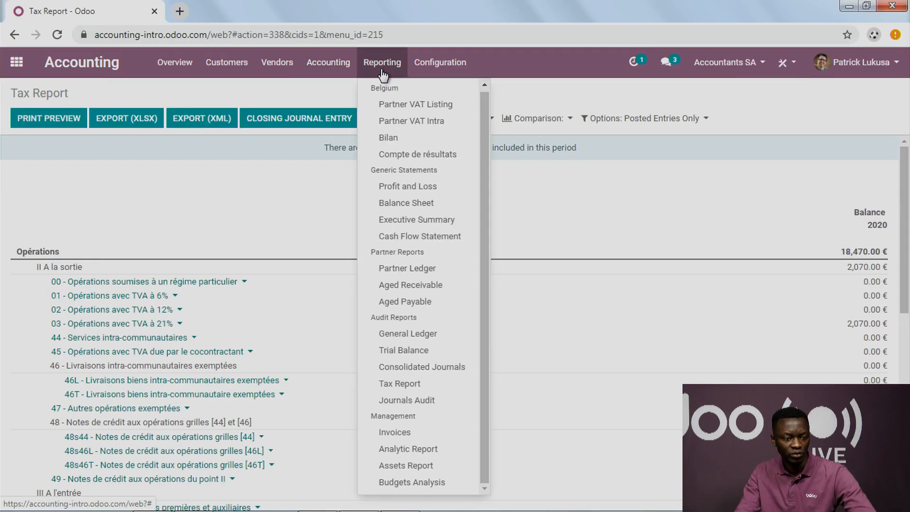
left_click(407, 187)
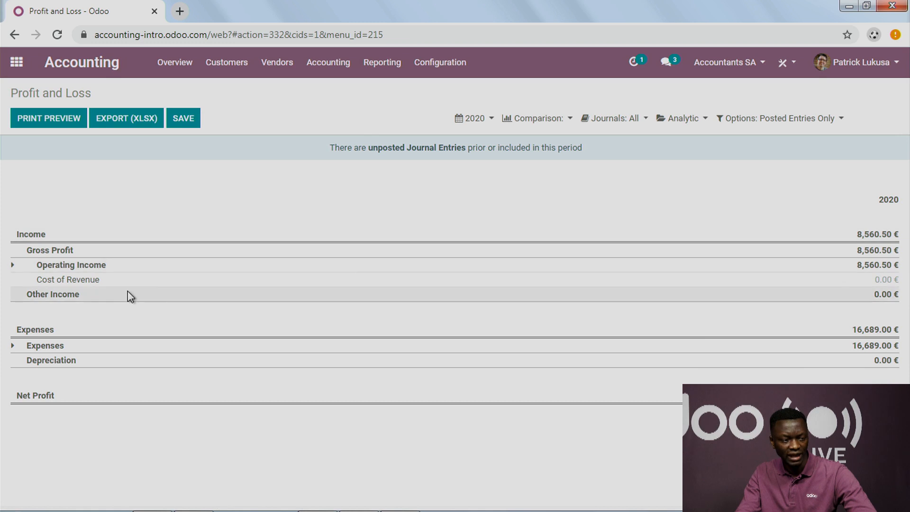
left_click(13, 265)
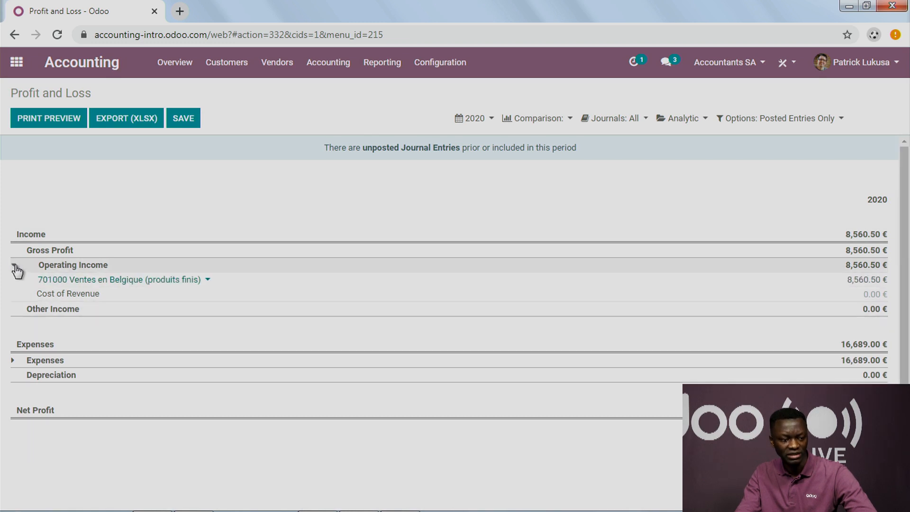
Step: Open the Belgian Compte de résultats report and examine it from sales and costs down to the profit or loss carried forward
left_click(379, 63)
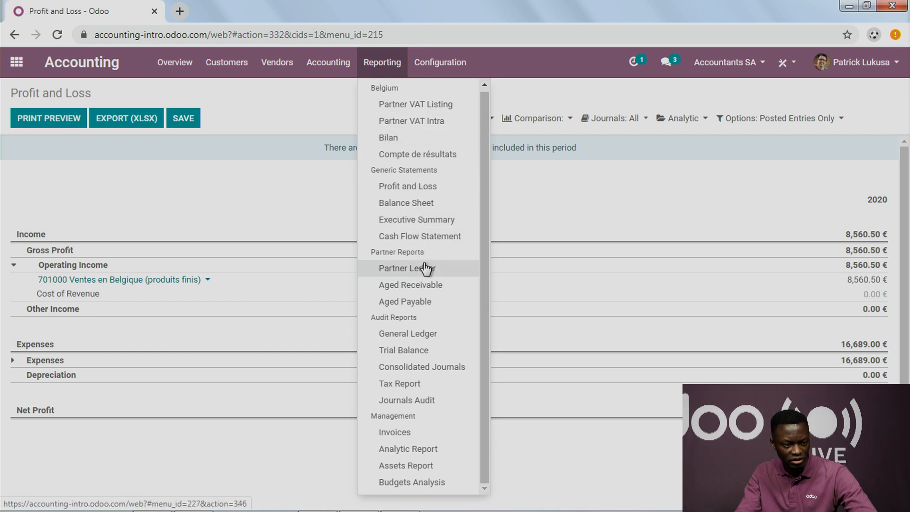
left_click(427, 156)
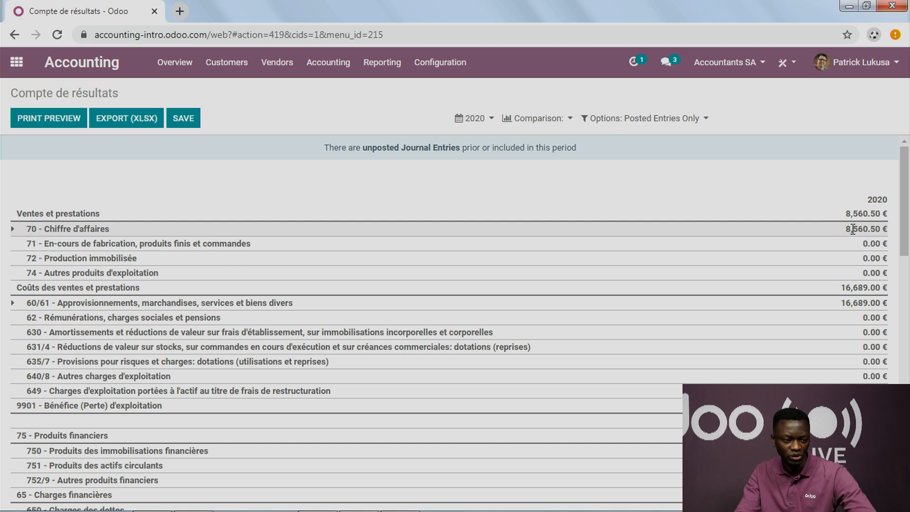
scroll(852, 229, "down", 4)
scroll(852, 229, "up", 1)
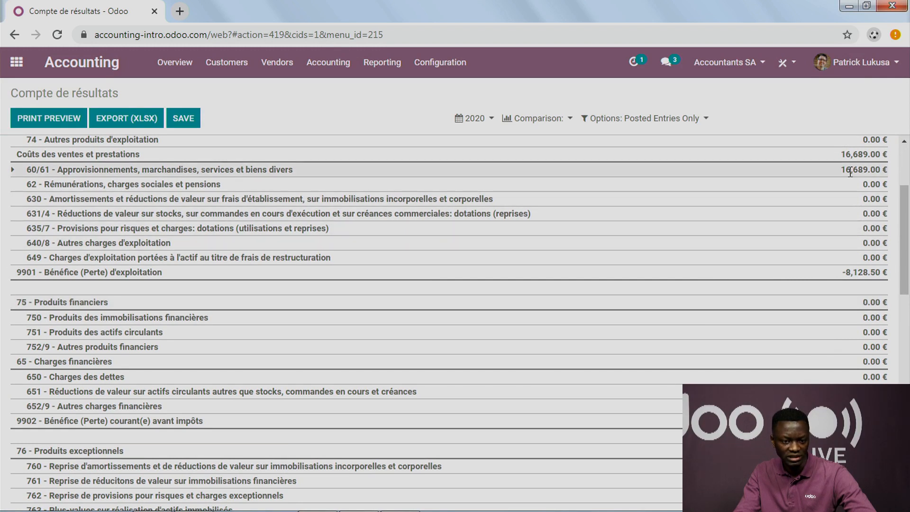
scroll(829, 257, "down", 12)
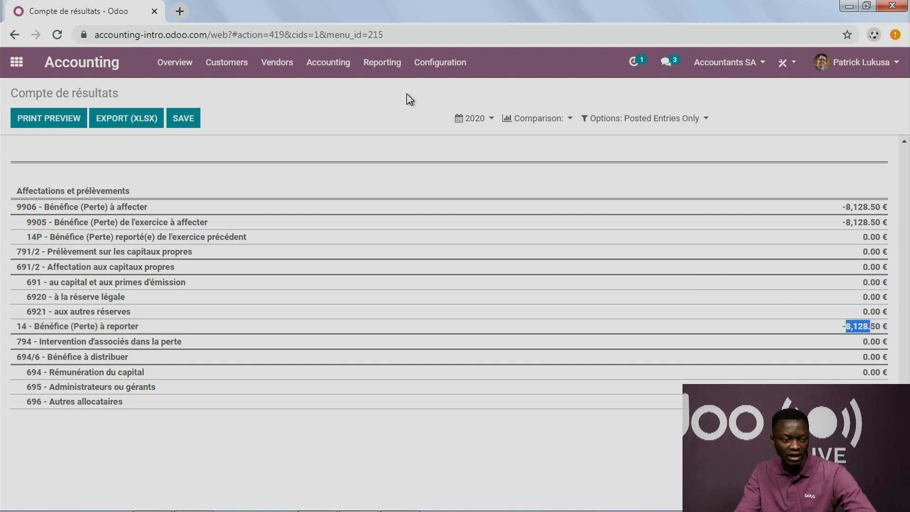
Step: Open the Belgian Bilan report to view the balance sheet
left_click(390, 69)
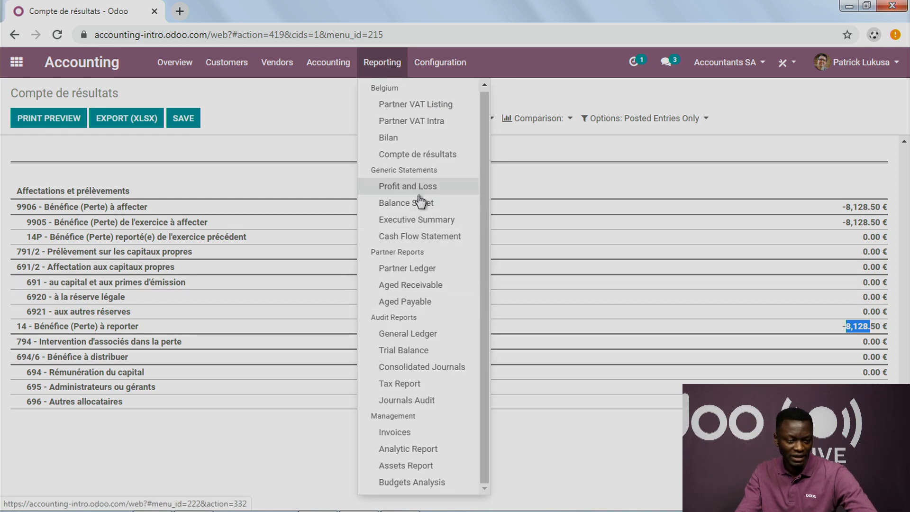
left_click(397, 147)
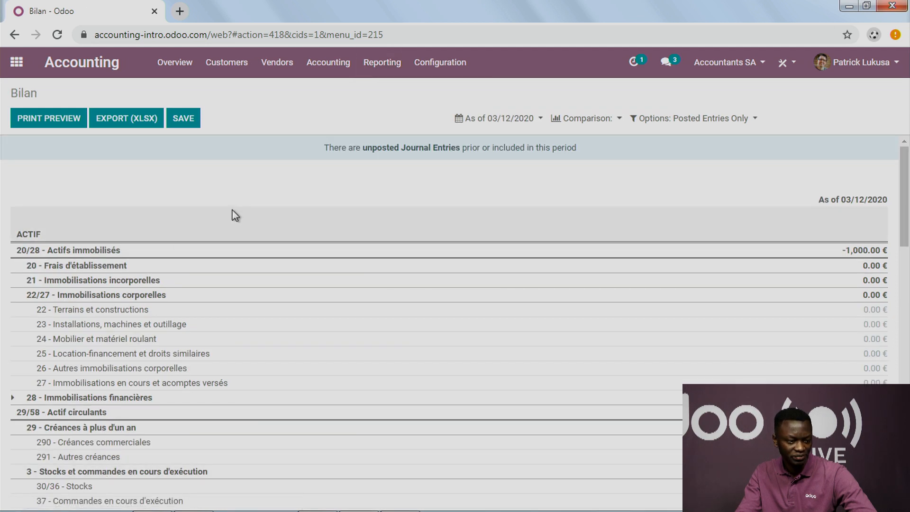
Step: Examine the Bilan from the assets under Actif through the equity and debts under Passif to the total liabilities
scroll(234, 208, "down", 7)
scroll(235, 209, "up", 6)
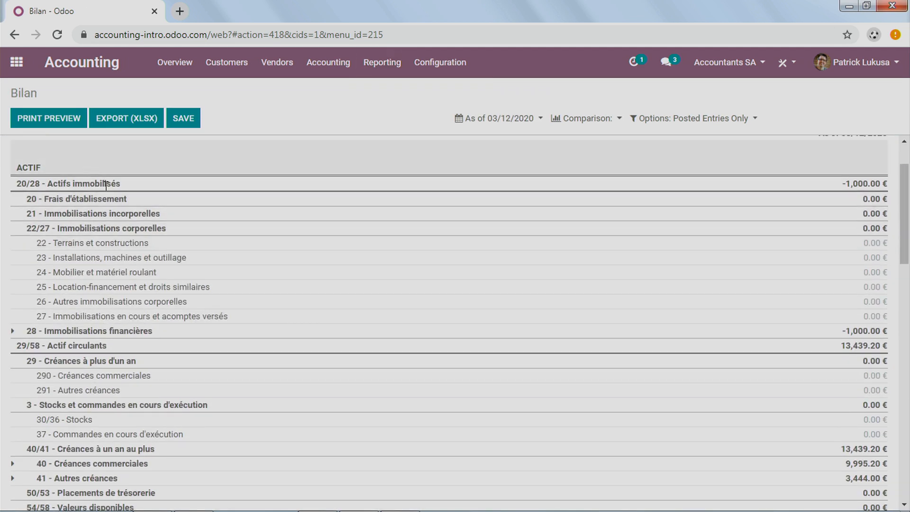
scroll(113, 204, "down", 8)
scroll(127, 308, "down", 1)
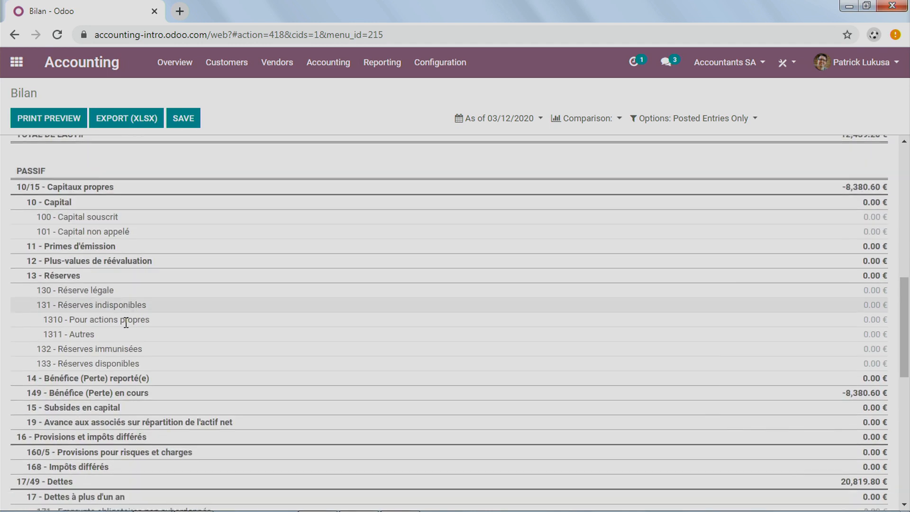
scroll(126, 322, "down", 9)
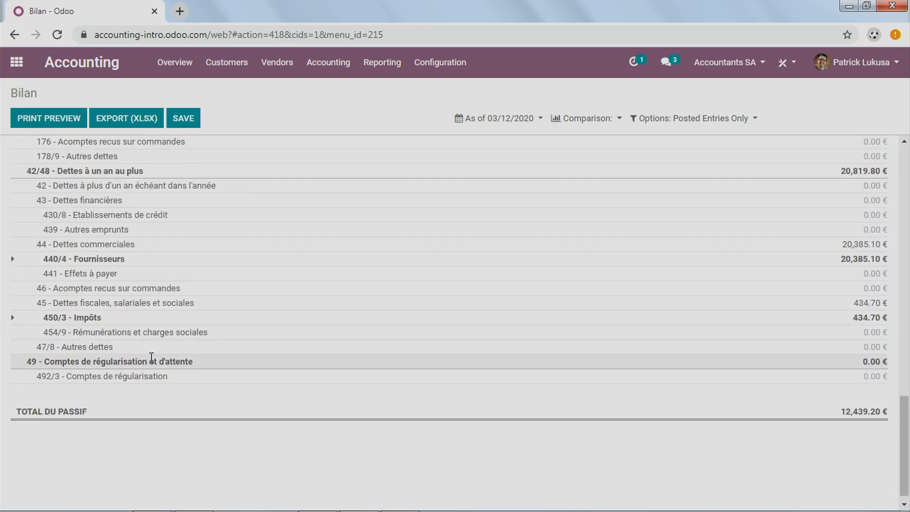
scroll(152, 356, "up", 7)
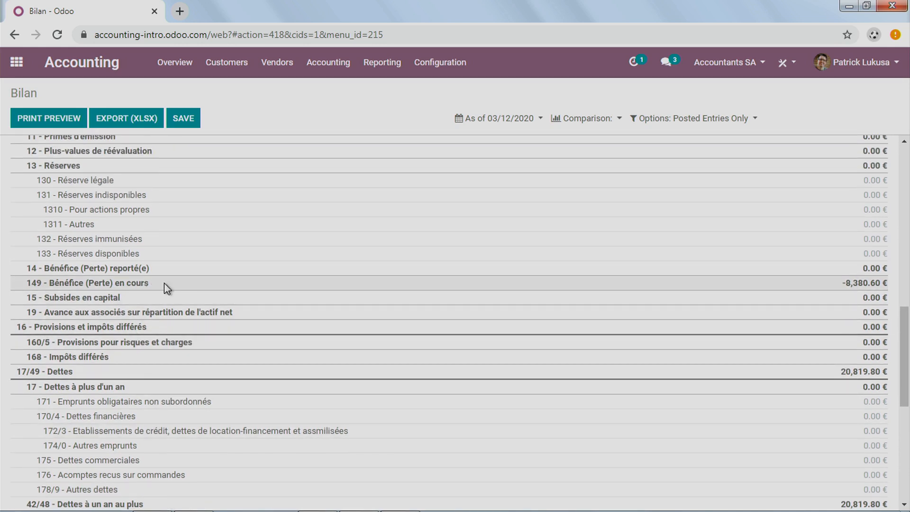
scroll(164, 282, "up", 10)
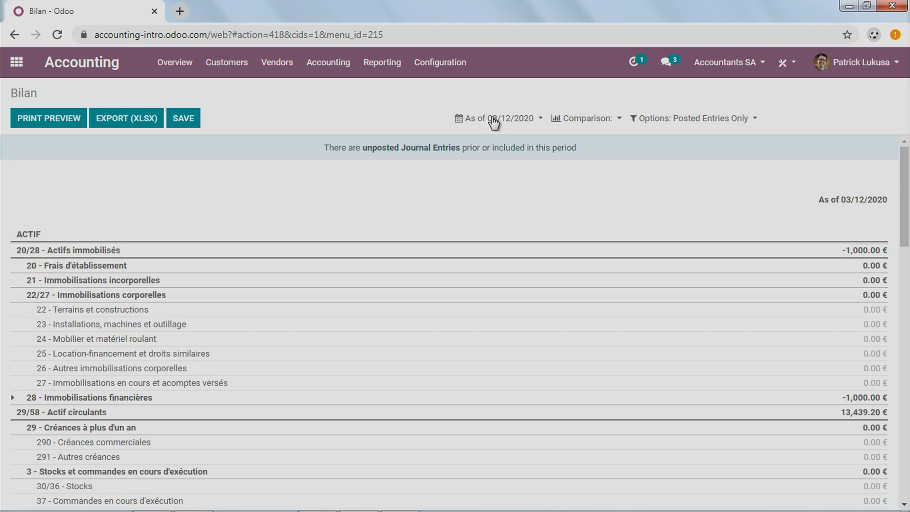
Step: Open the Invoices management report and display the invoices analysis as a pivot table
left_click(393, 69)
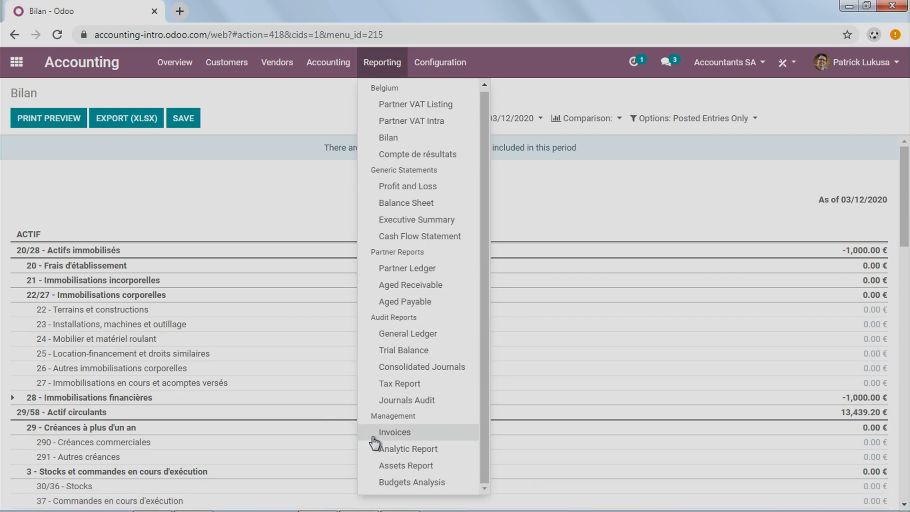
left_click(396, 433)
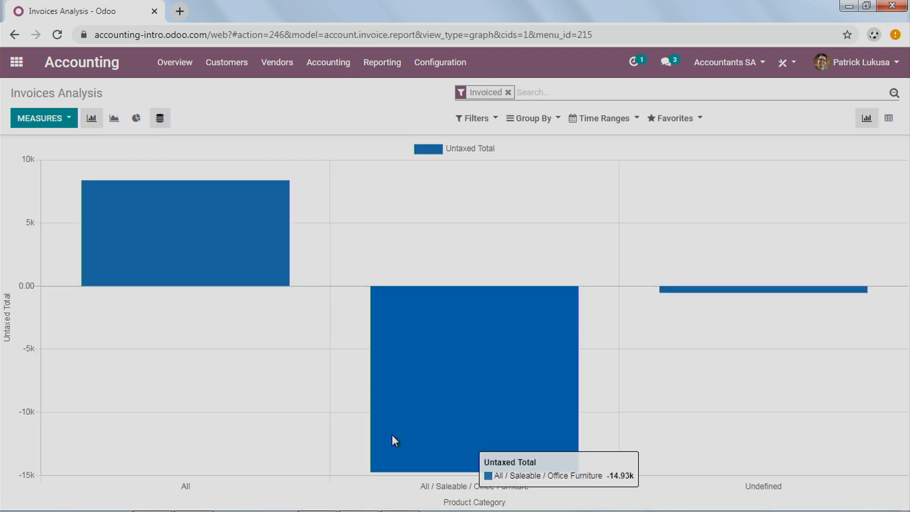
left_click(888, 121)
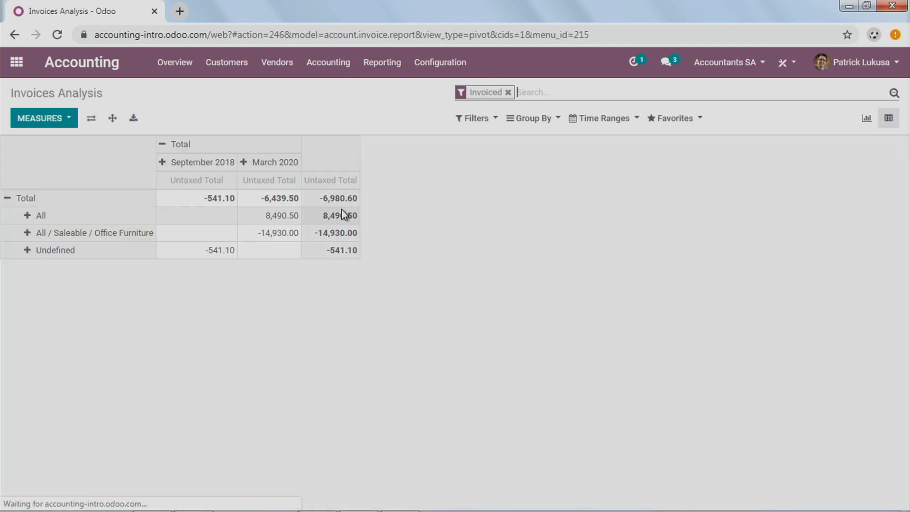
Step: Regroup the pivot table rows by Type instead of product category
left_click(8, 198)
left_click(8, 197)
scroll(50, 298, "down", 5)
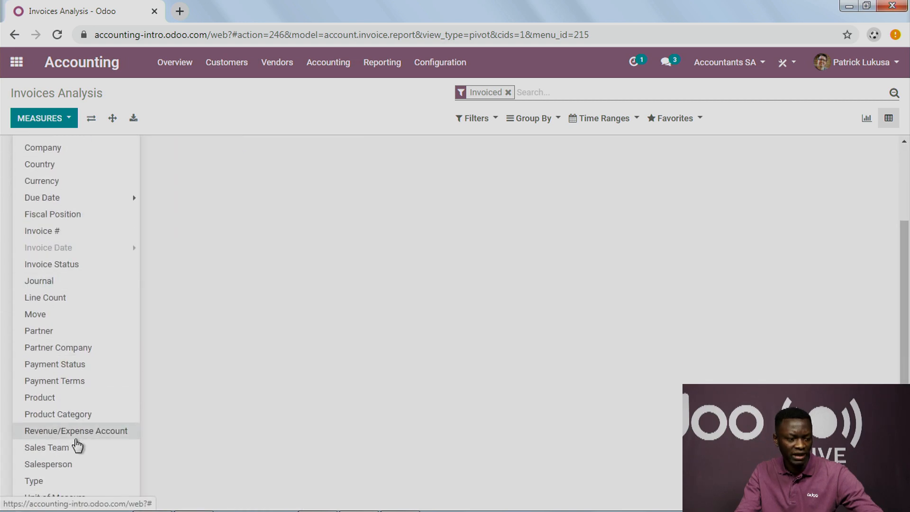
left_click(62, 482)
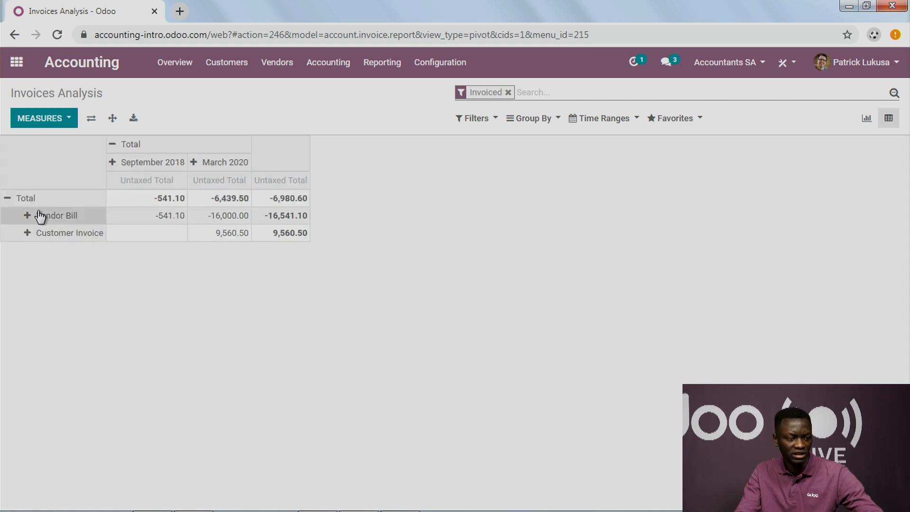
Step: Regroup the pivot table columns by Due Date per month
left_click(112, 145)
left_click(112, 145)
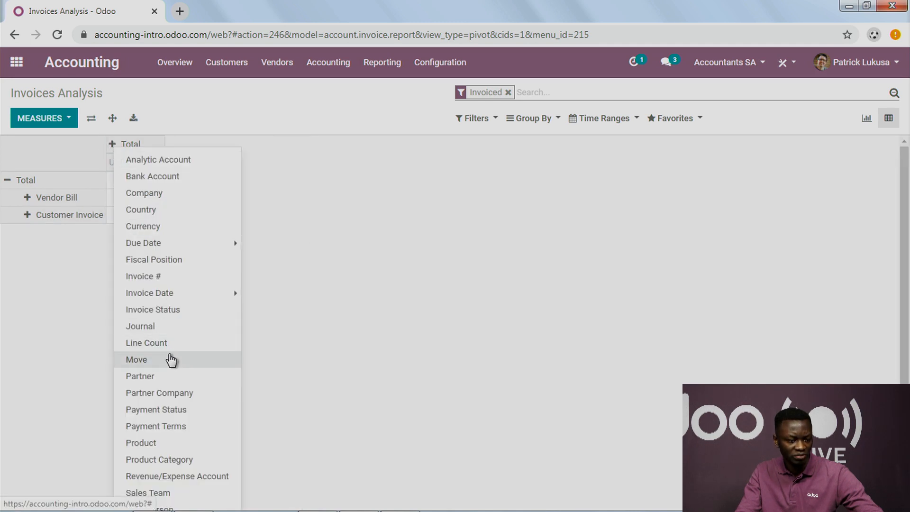
left_click(187, 243)
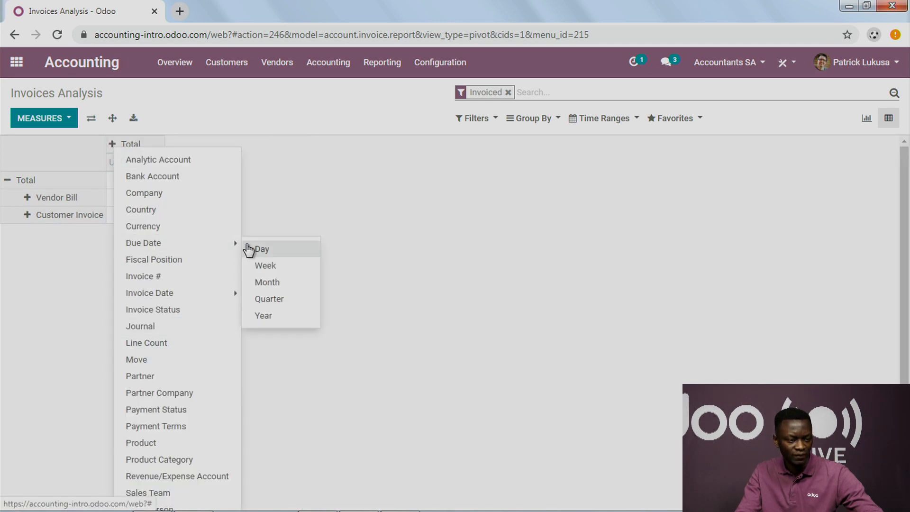
left_click(277, 284)
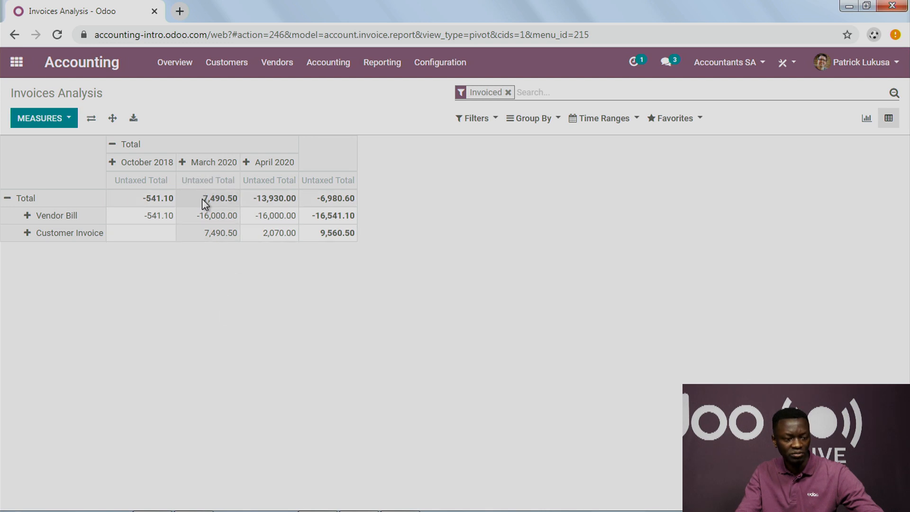
left_click(267, 331)
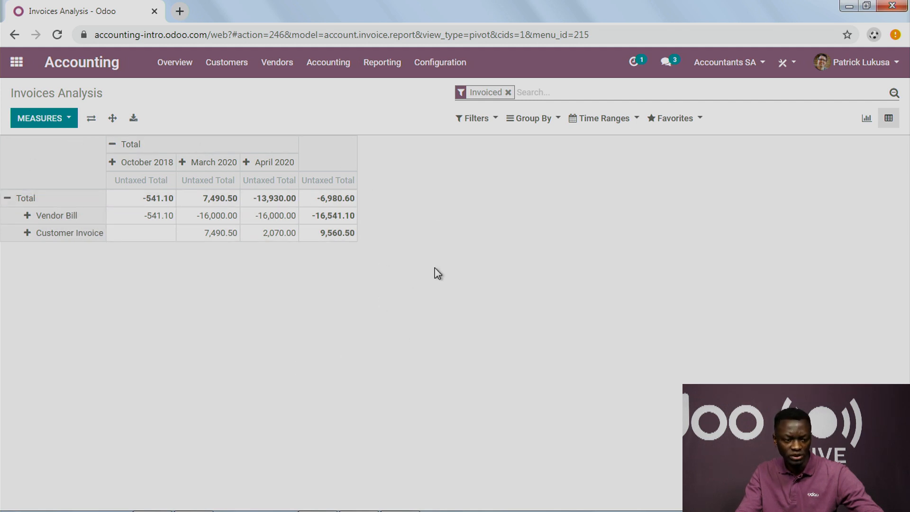
Step: Export the invoices pivot table as a spreadsheet and open the downloaded file in Excel
left_click(133, 118)
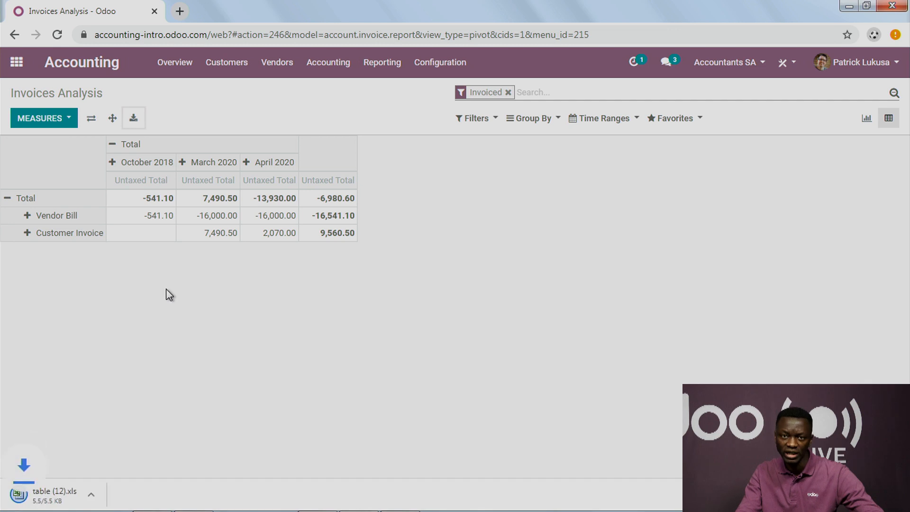
left_click(97, 485)
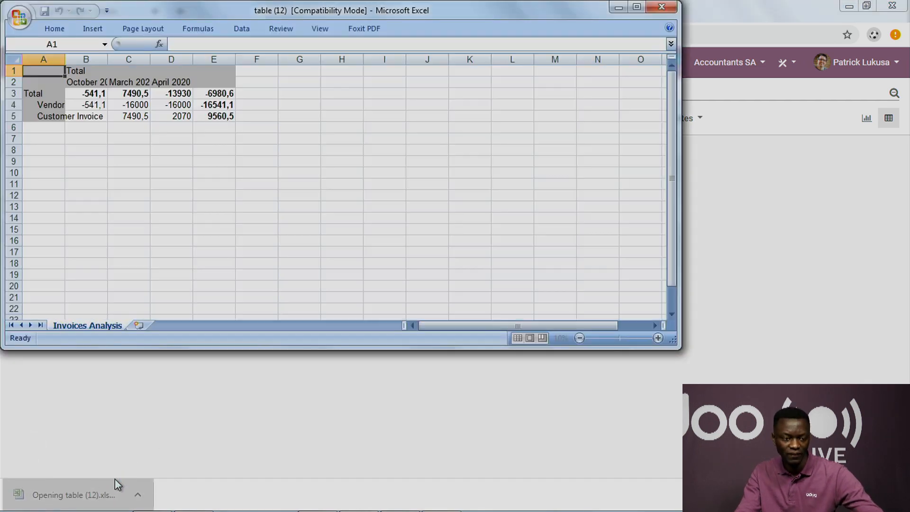
Step: Fit the widths of columns A to D to their contents in the exported Invoices Analysis sheet
double_click(65, 55)
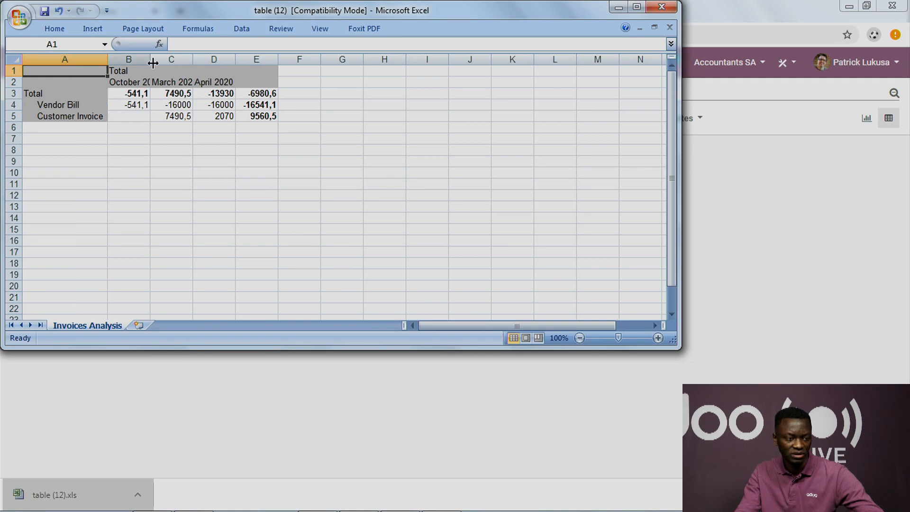
double_click(150, 55)
double_click(250, 57)
double_click(207, 58)
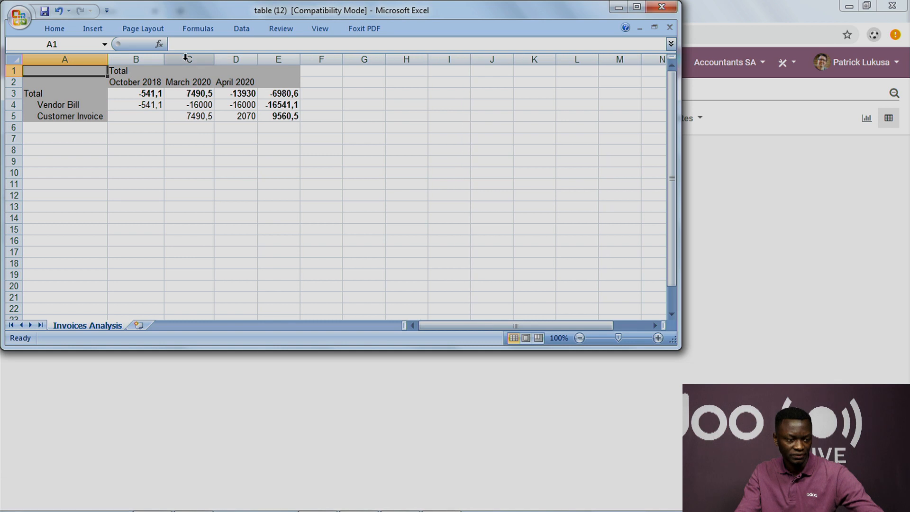
Step: Close the exported workbook without saving the changes and switch to the presentation outline showing the Reporting topics
left_click(662, 7)
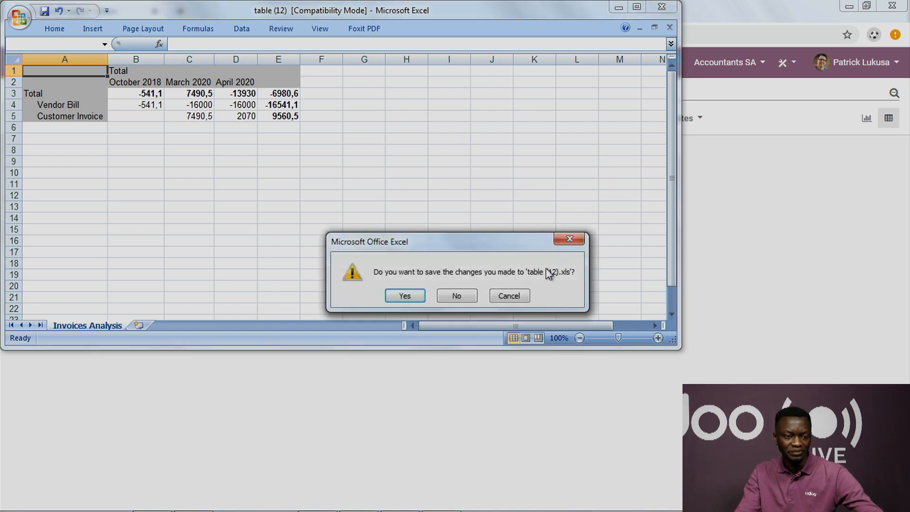
left_click(464, 296)
key("super+Tab")
key("super+Tab")
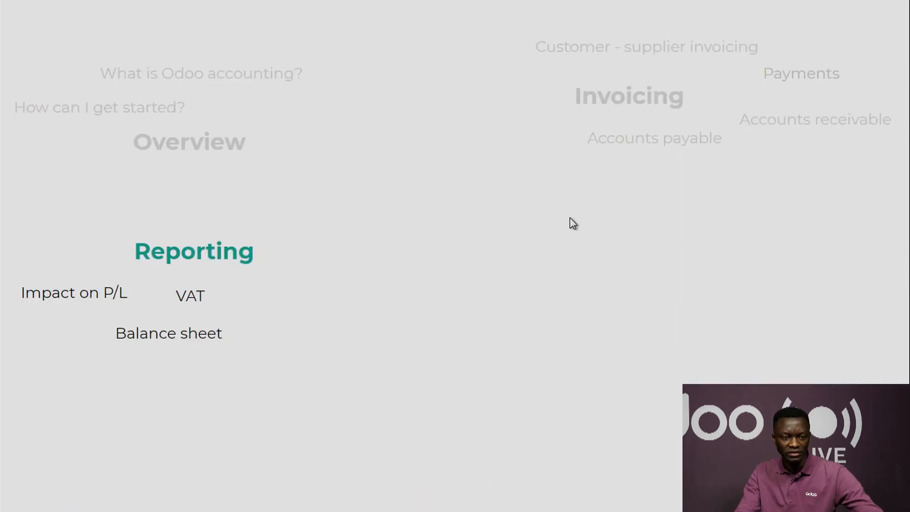
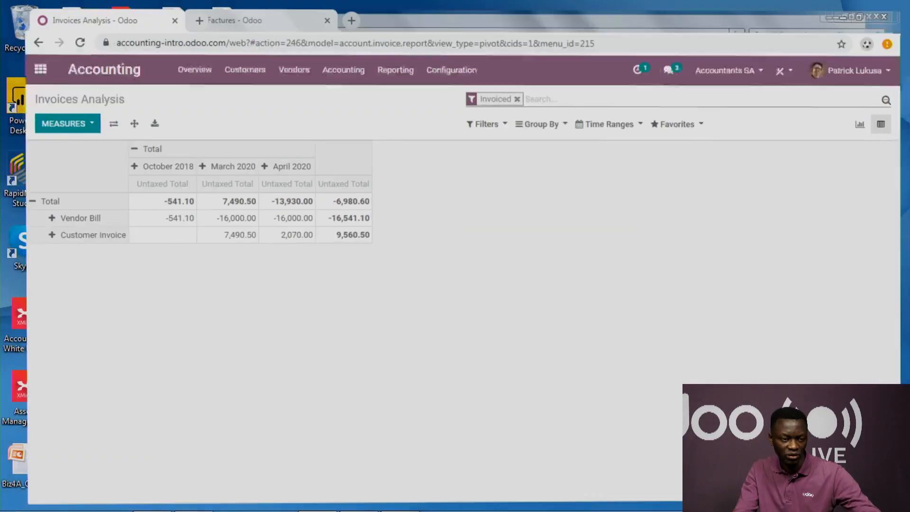
Step: Open the Accounting settings and review the main currency, multi-currency and automatic currency rate options
left_click(437, 67)
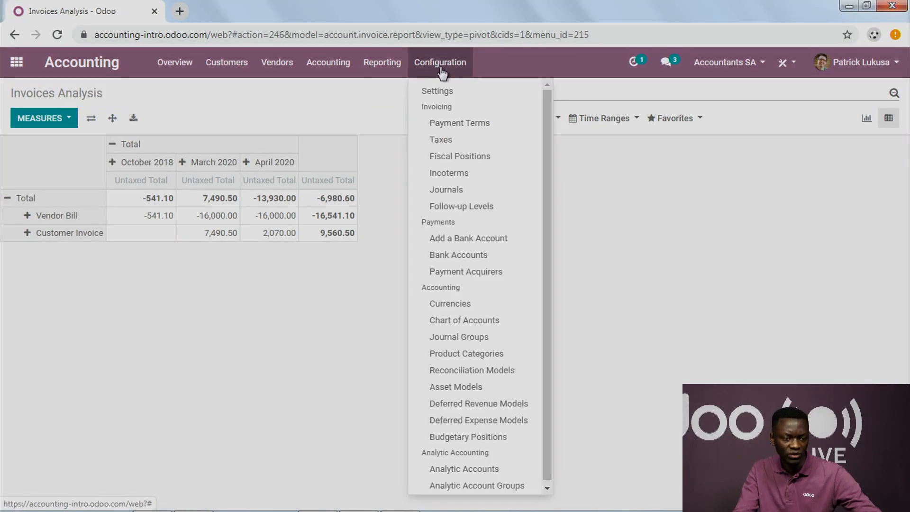
left_click(444, 93)
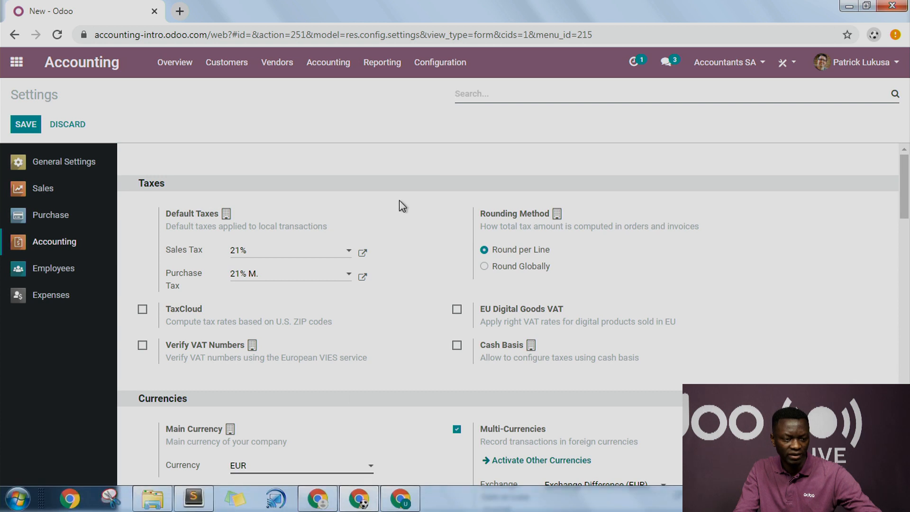
scroll(399, 200, "down", 4)
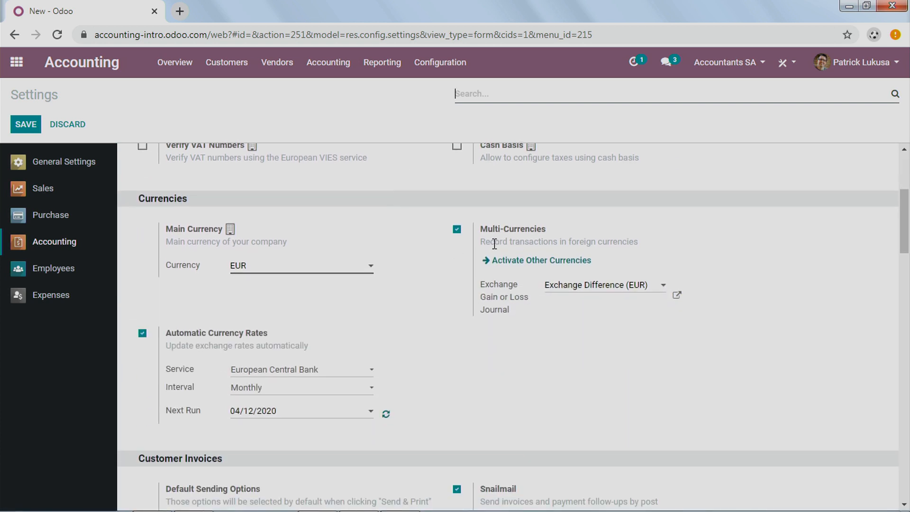
mouse_move(537, 235)
scroll(296, 361, "down", 1)
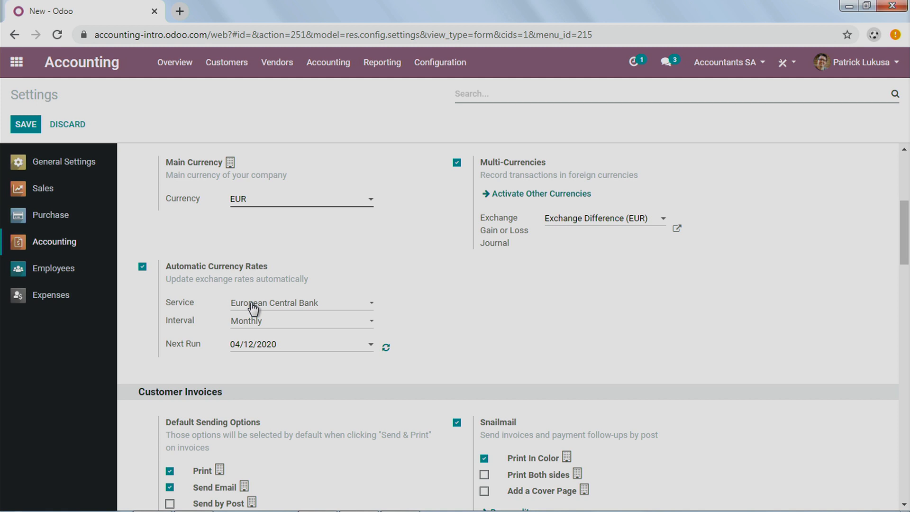
Step: Set the automatic currency rates service to xe.com, trying the Manually interval before choosing Monthly
left_click(282, 309)
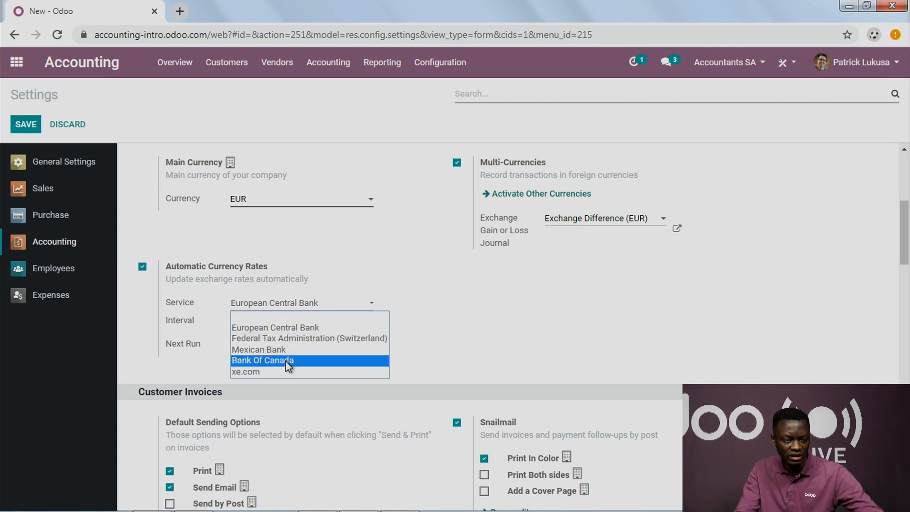
left_click(284, 371)
left_click(280, 322)
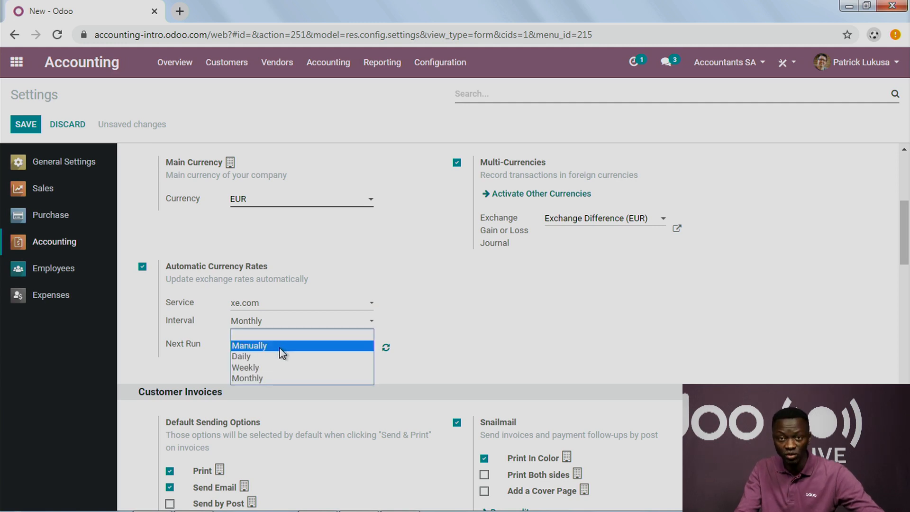
left_click(283, 353)
left_click(280, 327)
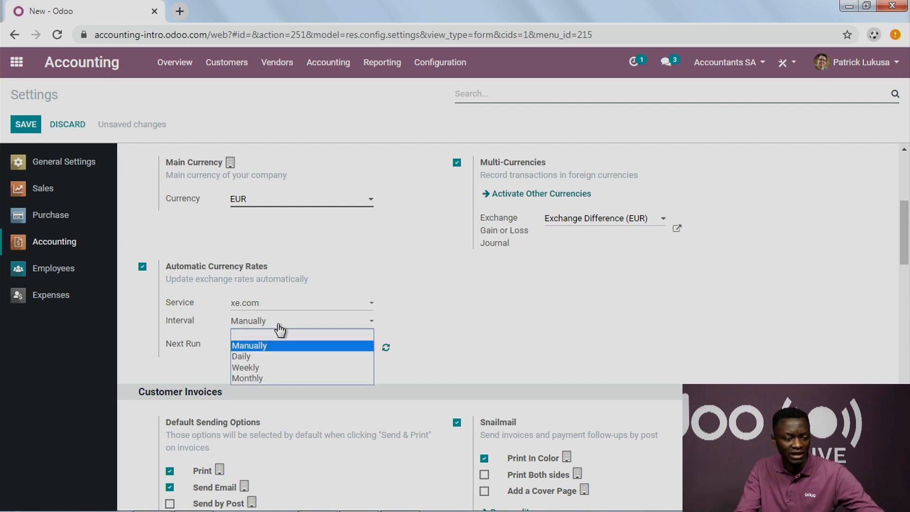
left_click(289, 379)
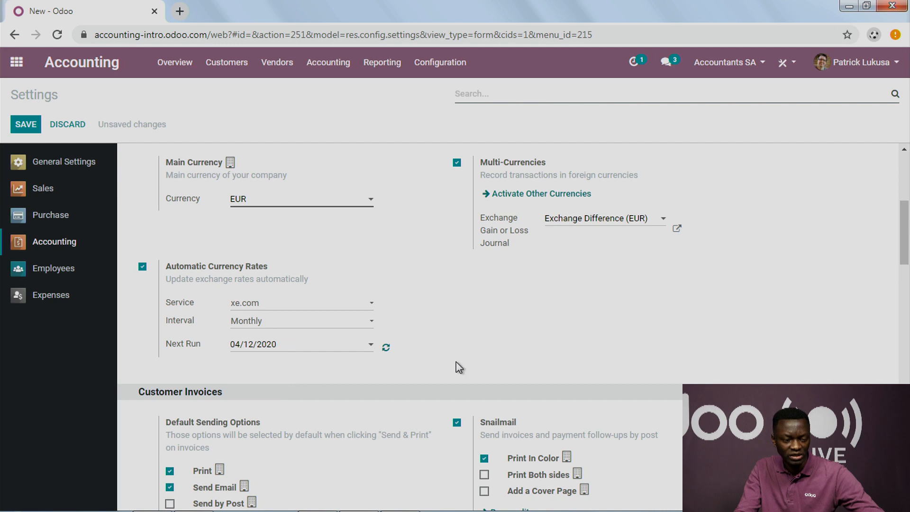
Step: Update the currency exchange rates immediately, accepting that the unsaved settings changes are discarded
left_click(386, 349)
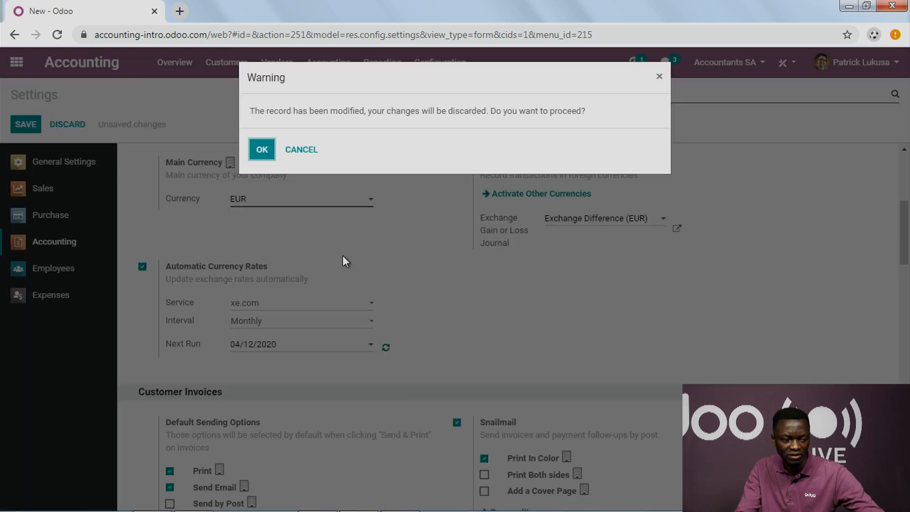
left_click(269, 151)
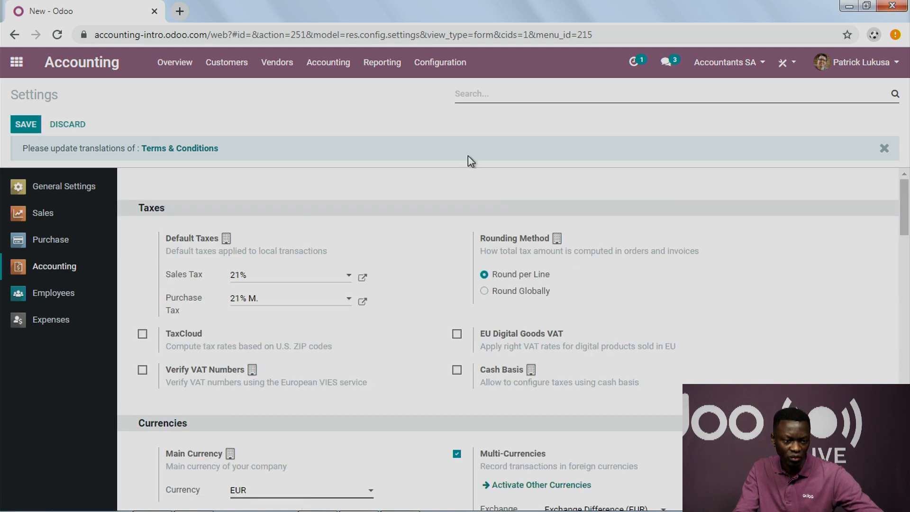
Step: Open the Currencies list and filter it to show only active currencies
left_click(449, 70)
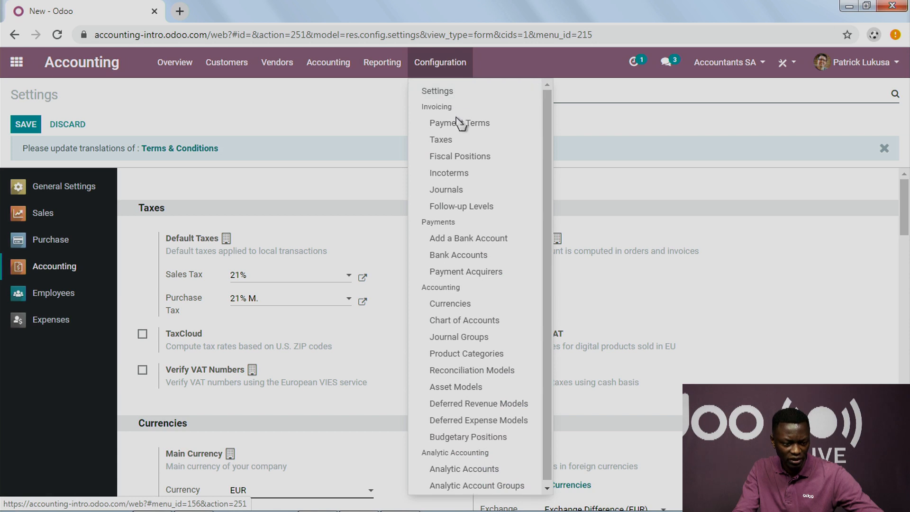
left_click(466, 307)
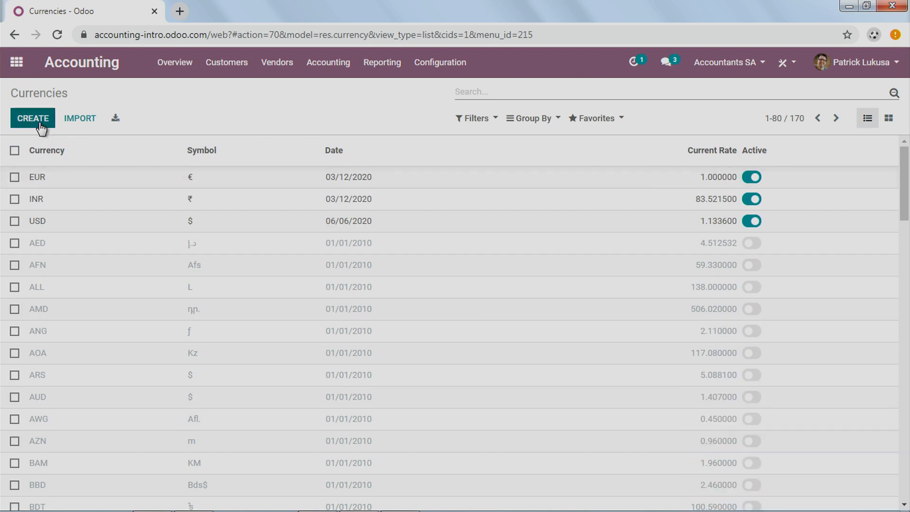
left_click(477, 119)
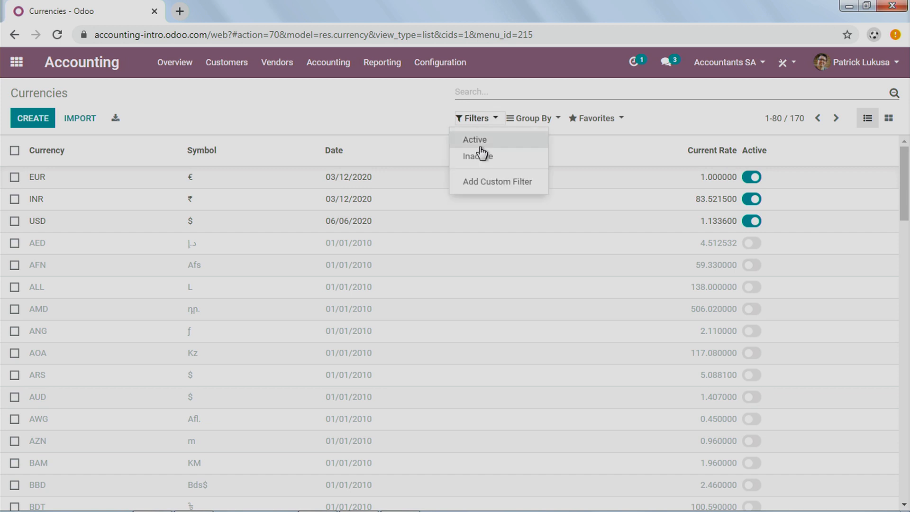
left_click(478, 141)
left_click(207, 102)
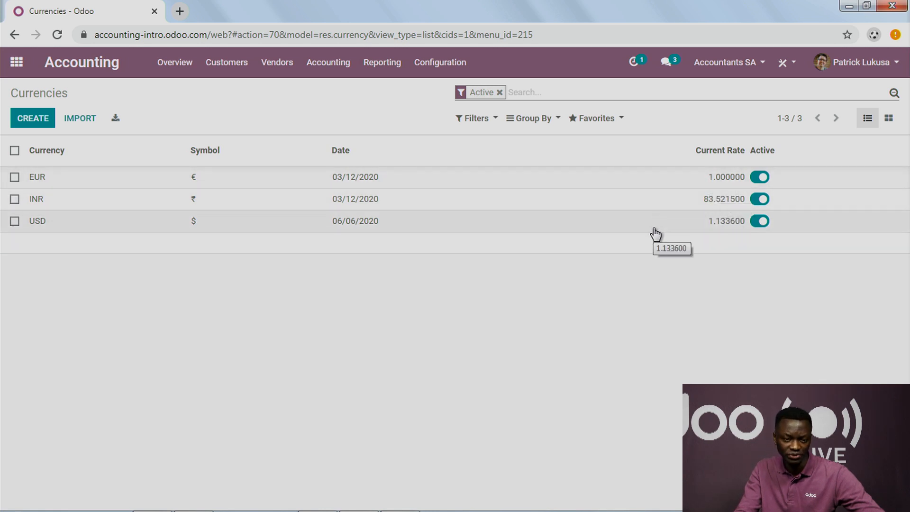
Step: Return to the Accounting settings and review the customer invoice, payment, vendor bill, fiscal period and analytics options, including Budget Management
left_click(439, 63)
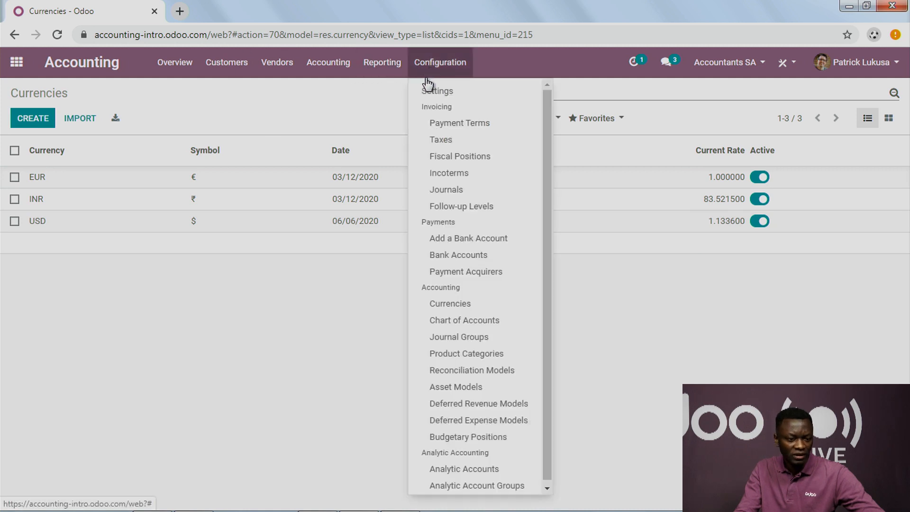
left_click(432, 92)
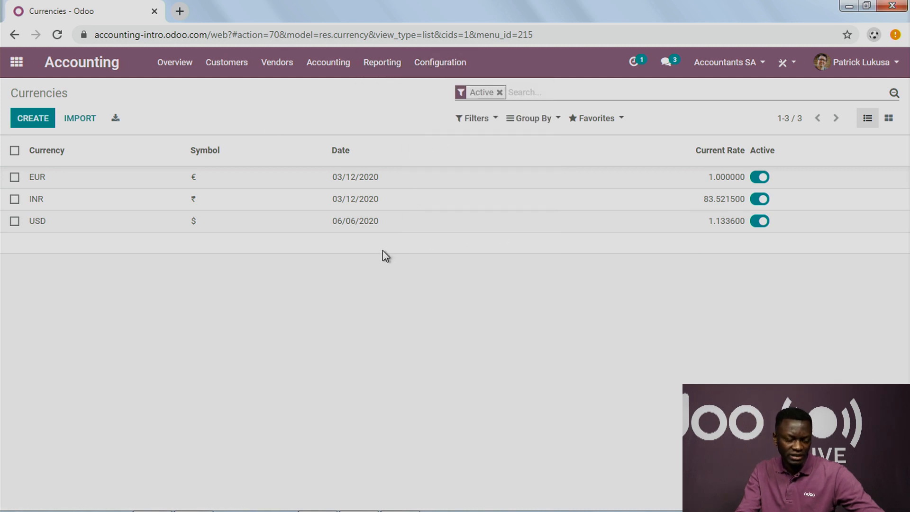
scroll(471, 348, "down", 7)
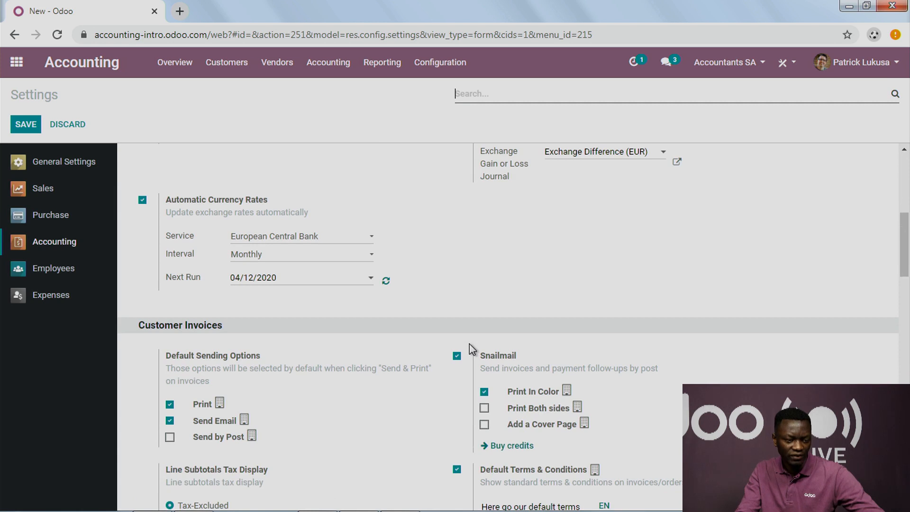
scroll(471, 349, "down", 8)
scroll(469, 345, "down", 12)
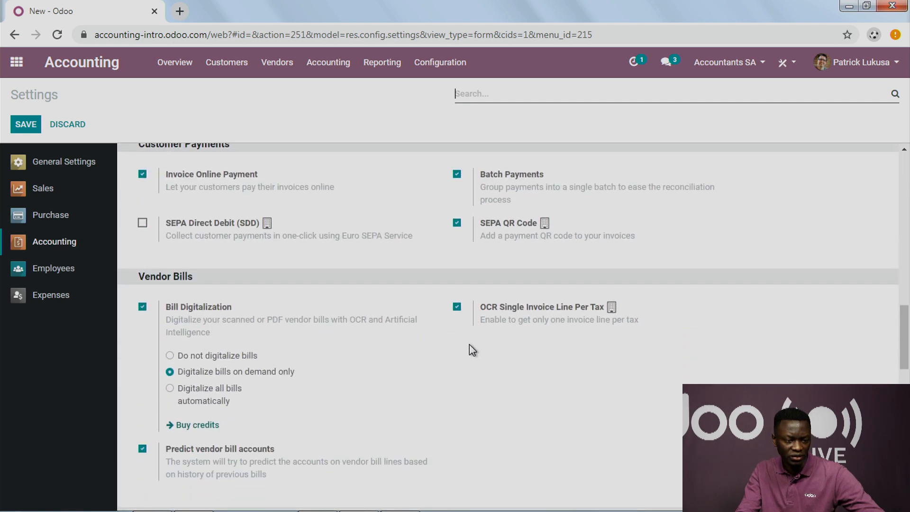
scroll(469, 344, "down", 3)
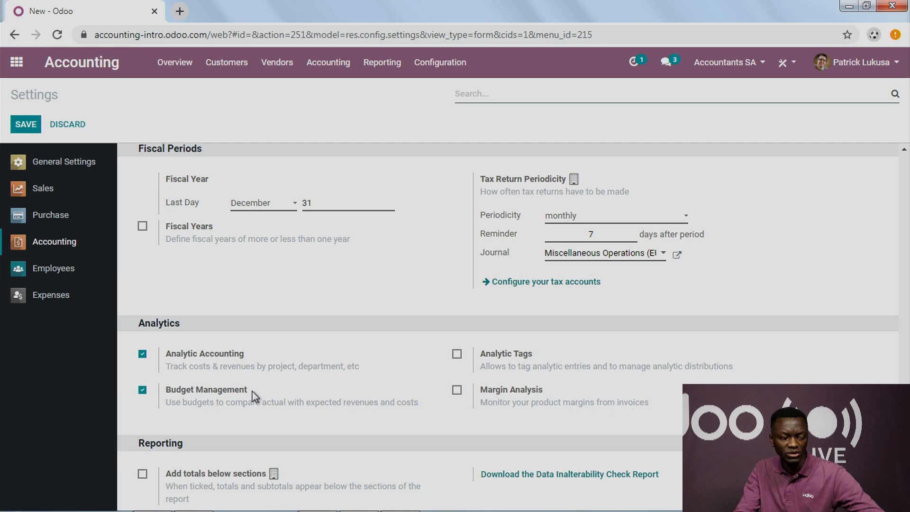
mouse_move(219, 398)
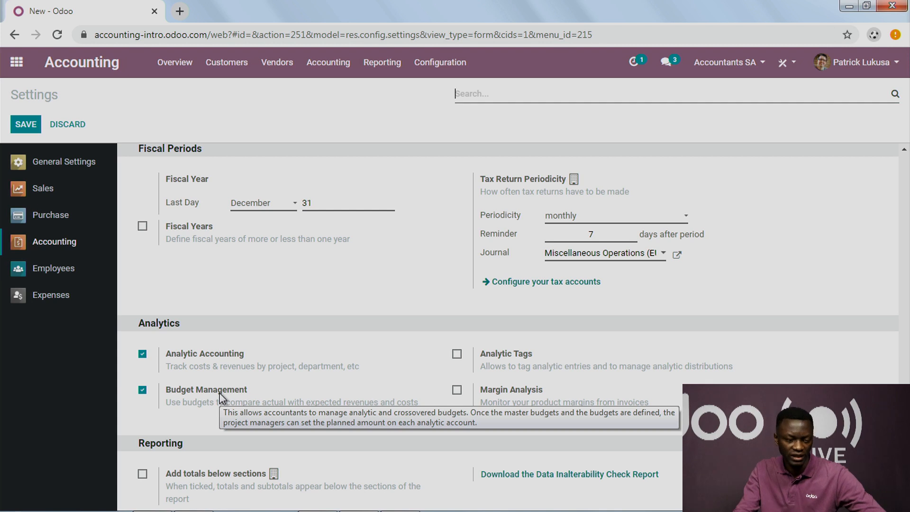
scroll(265, 304, "up", 5)
scroll(265, 303, "up", 6)
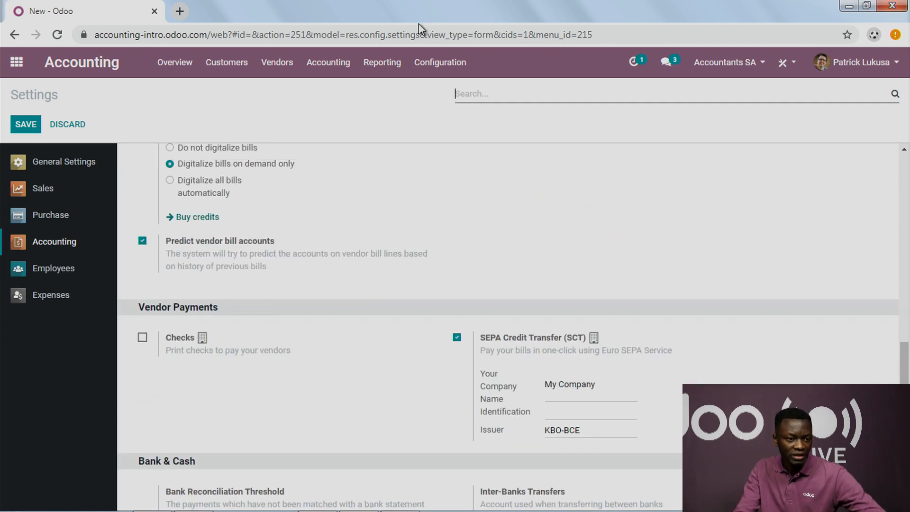
scroll(356, 237, "down", 11)
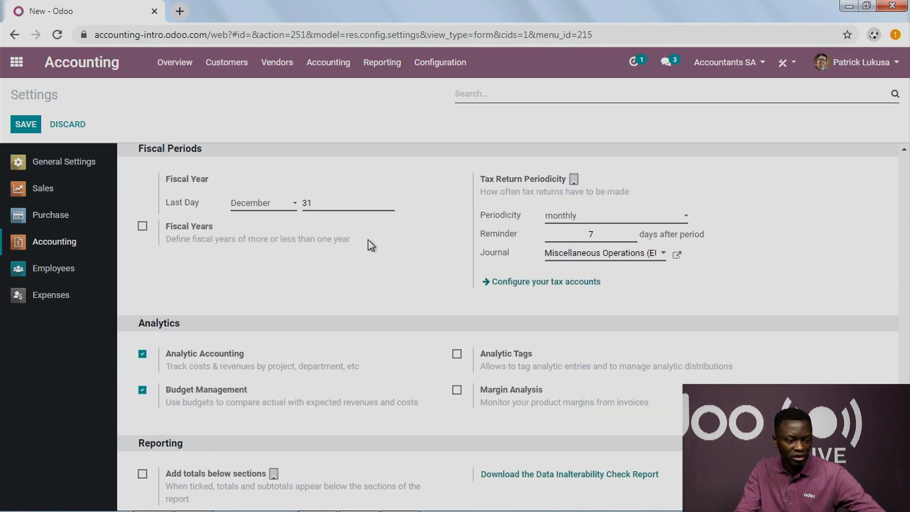
Step: Search for "budget" from the home screen and open the Budgets list under Accounting Management
left_click(439, 62)
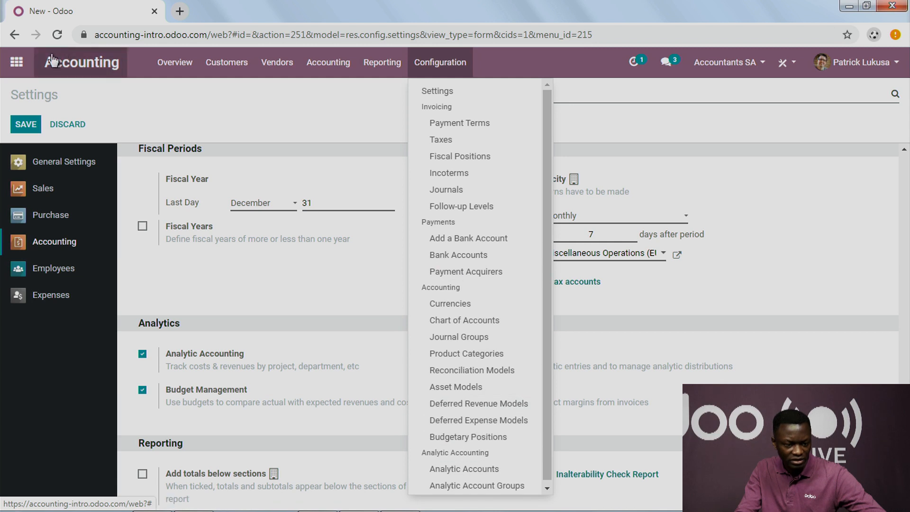
left_click(15, 63)
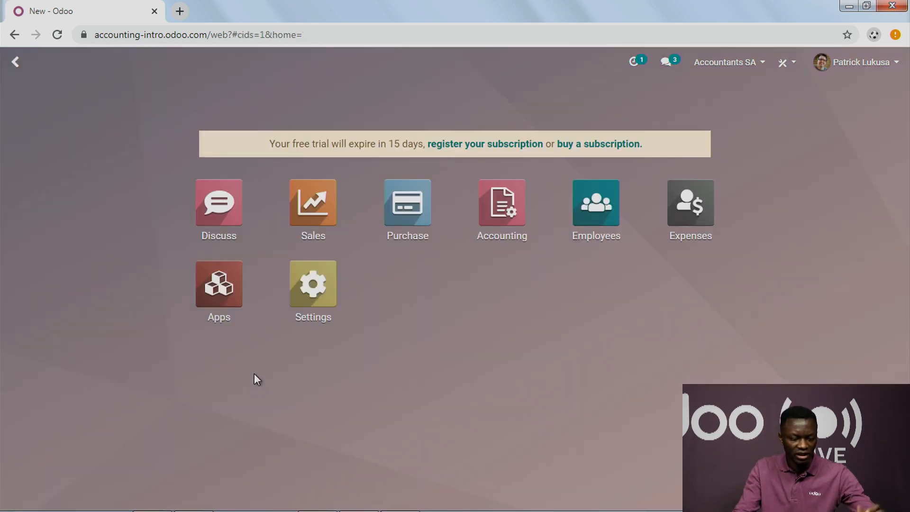
type("budget")
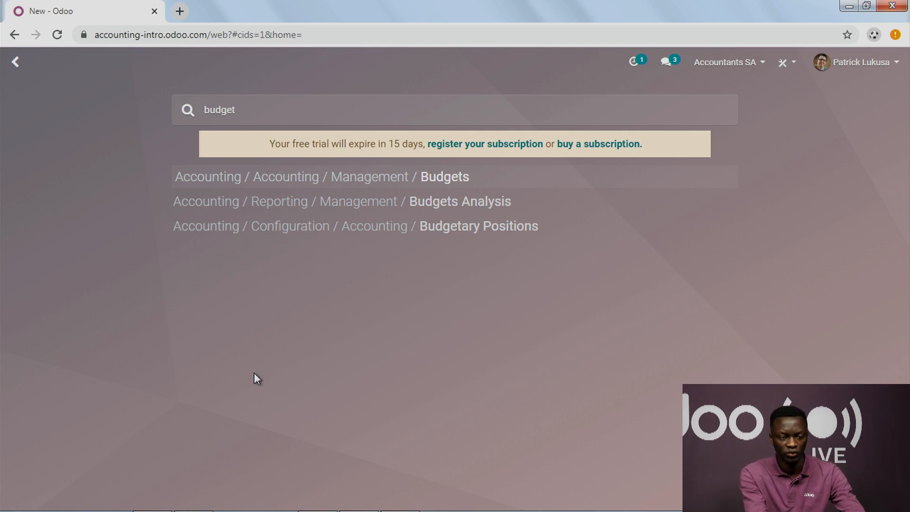
key("Return")
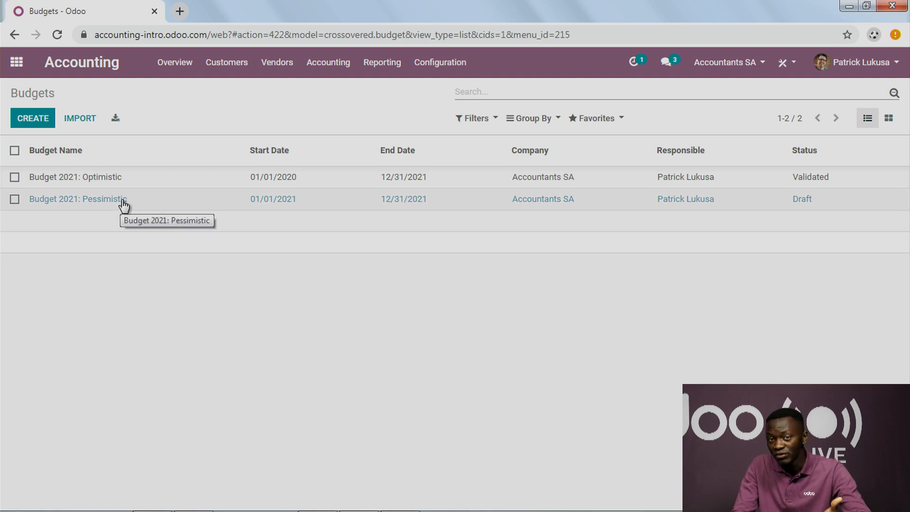
Step: Open Budget 2021: Optimistic for editing and examine the planned, practical and theoretical amounts of its budget lines
left_click(125, 183)
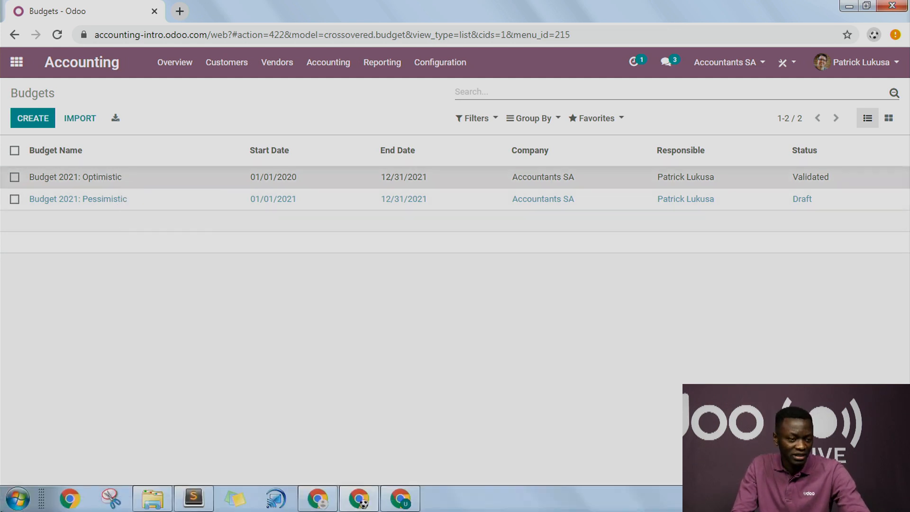
left_click(27, 118)
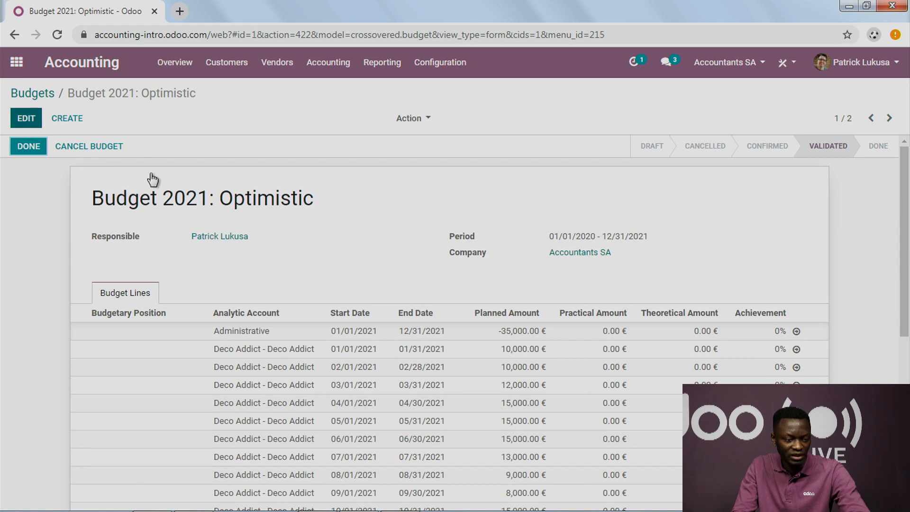
scroll(147, 327, "down", 5)
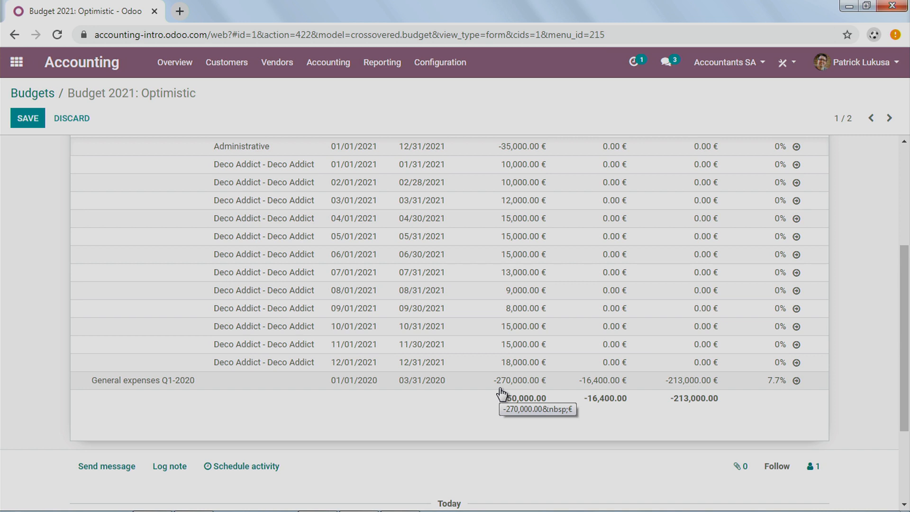
scroll(440, 345, "up", 2)
scroll(326, 364, "down", 4)
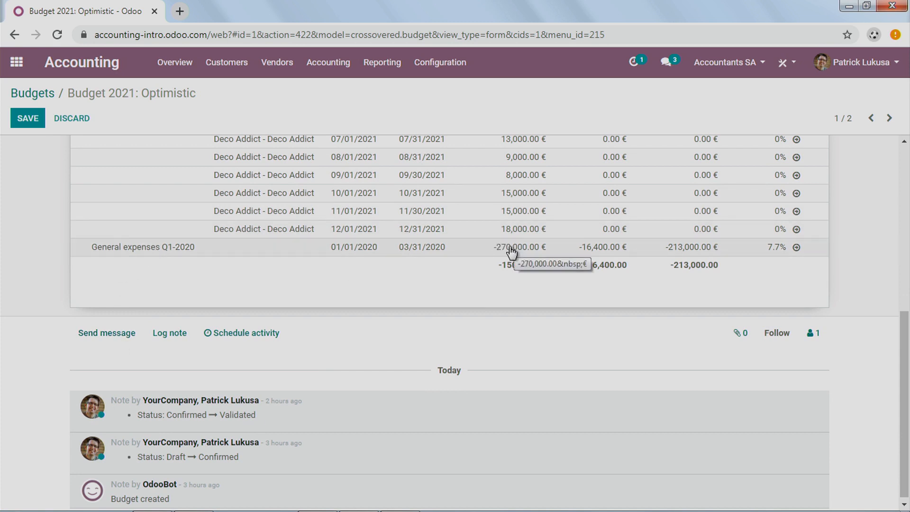
scroll(515, 265, "up", 5)
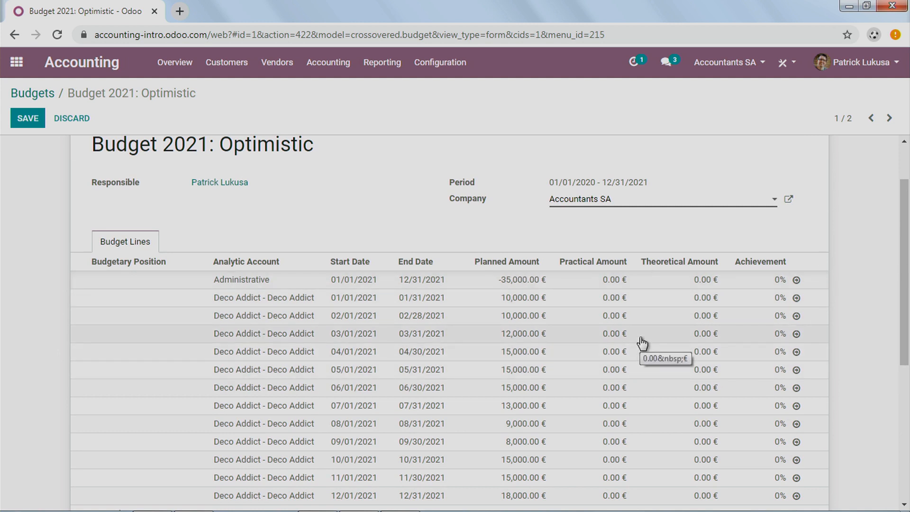
scroll(484, 236, "down", 2)
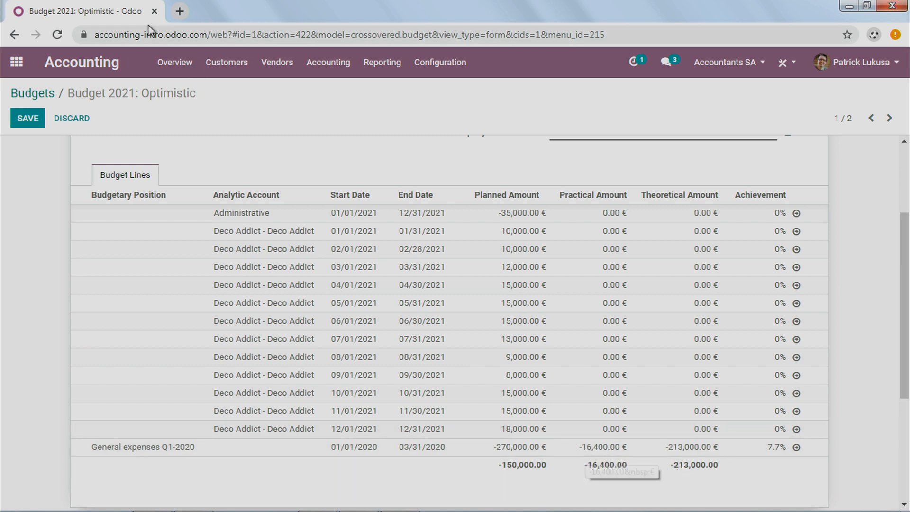
Step: Duplicate the Budget 2021: Optimistic browser tab, recheck the General expenses Q1-2020 line in the original, and switch to the copy
right_click(100, 10)
left_click(132, 58)
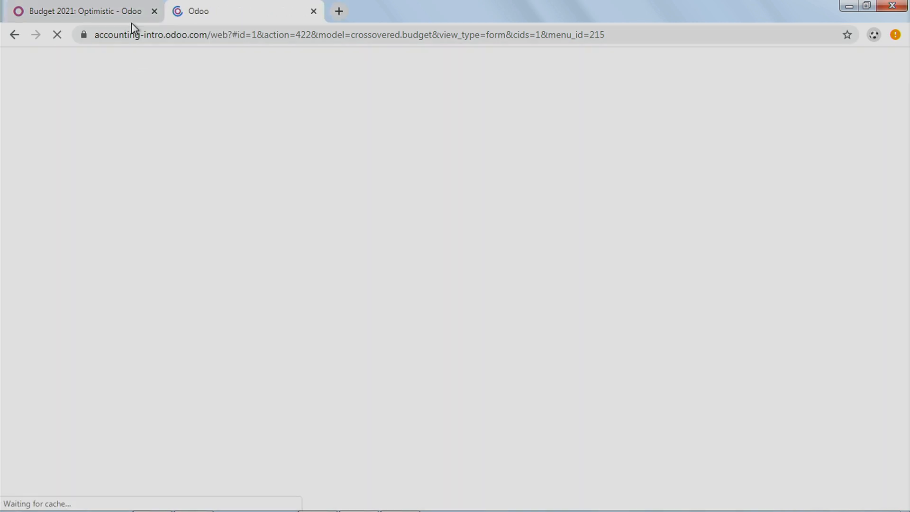
left_click(119, 14)
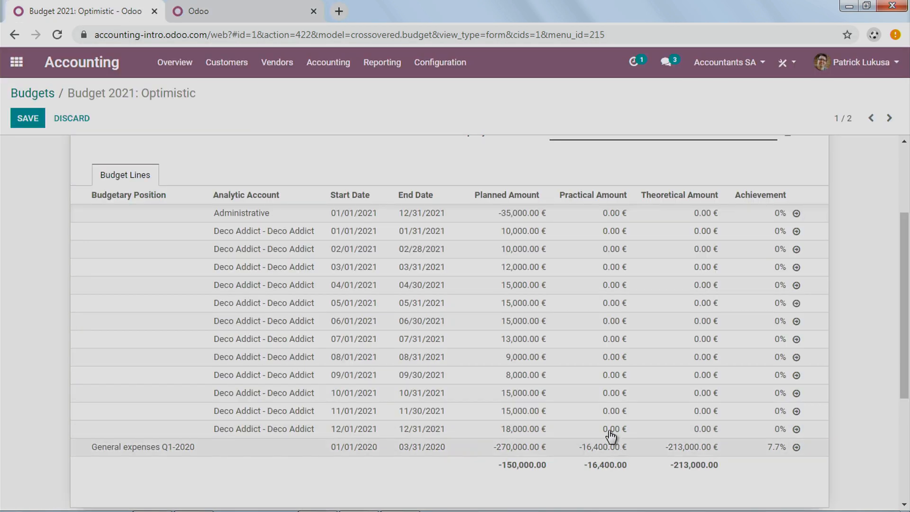
left_click(222, 11)
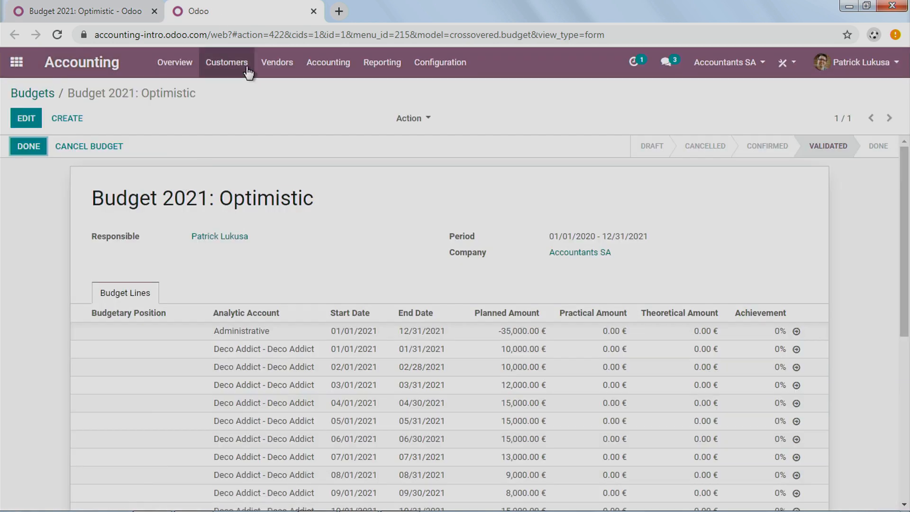
Step: Create a new vendor bill from the accounting overview with Ready Mat as the vendor
left_click(161, 65)
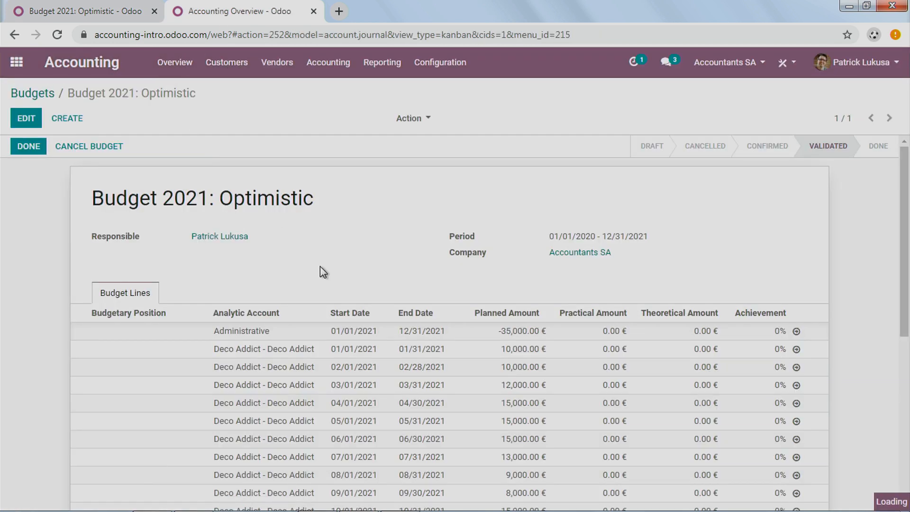
left_click(492, 199)
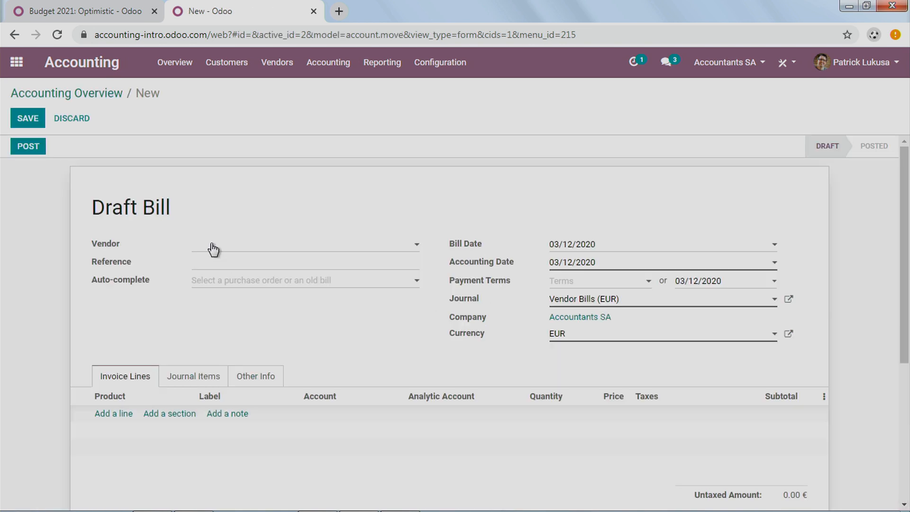
left_click(214, 249)
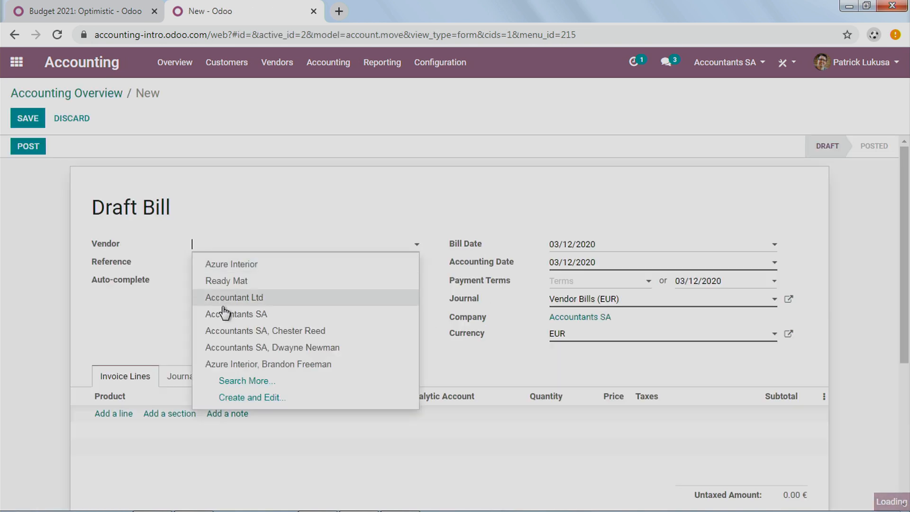
left_click(241, 284)
Step: Add an invoice line to the draft bill and choose the Building product from the full product list
left_click(115, 414)
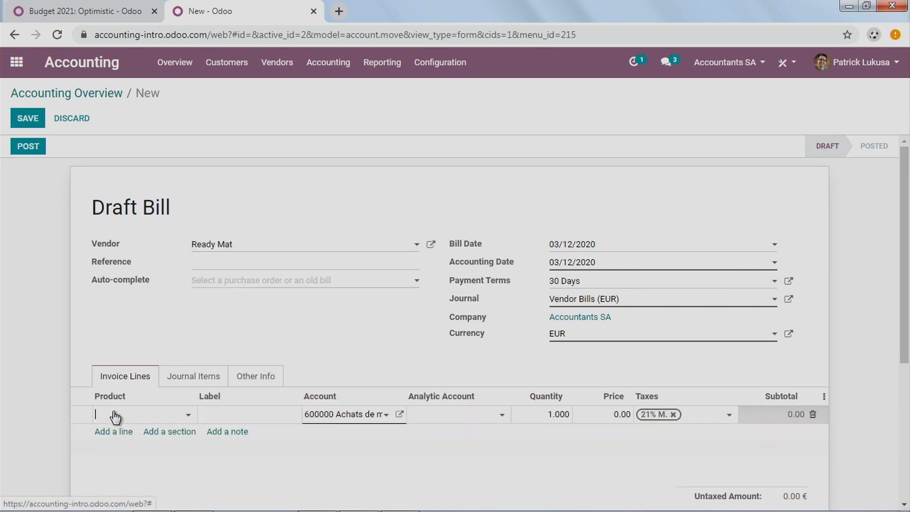
left_click(116, 417)
type("imm")
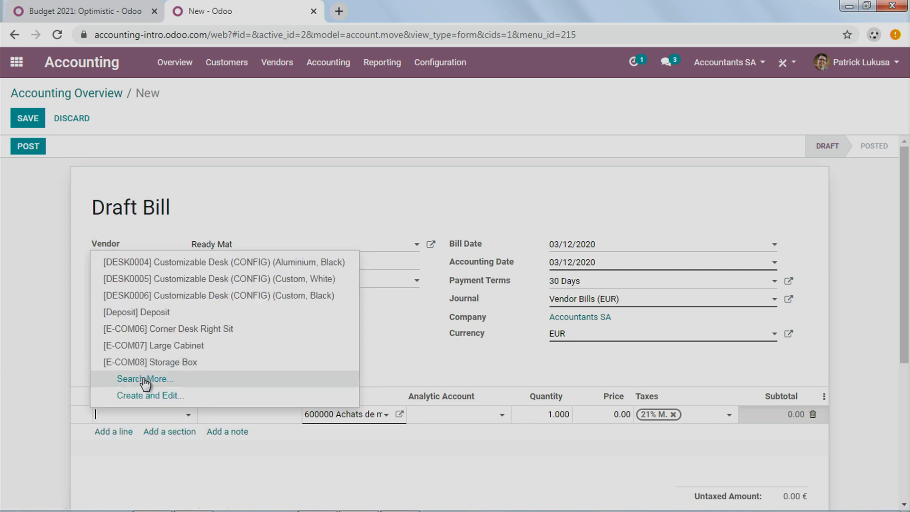
left_click(118, 379)
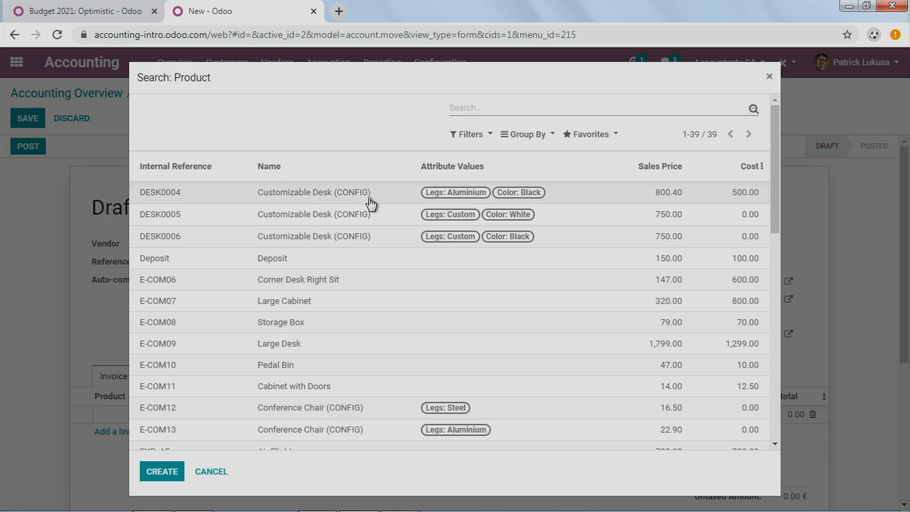
scroll(373, 210, "down", 10)
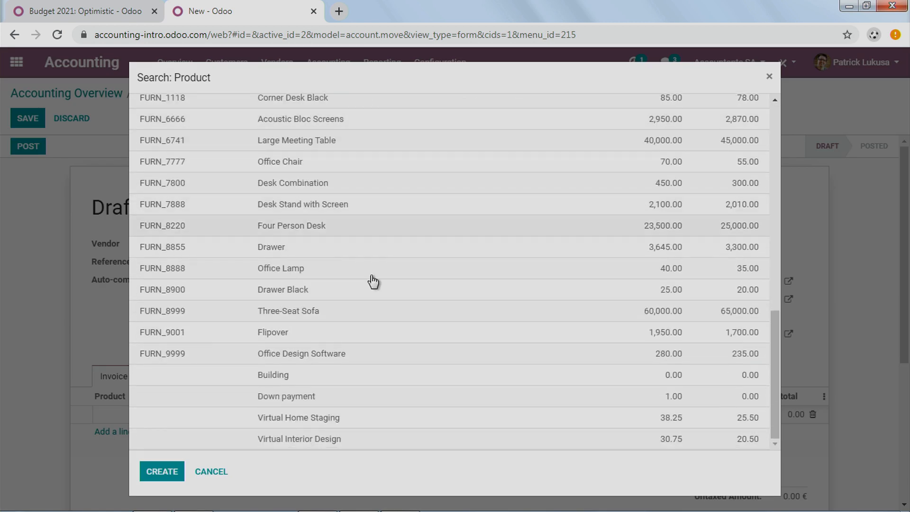
scroll(327, 327, "up", 3)
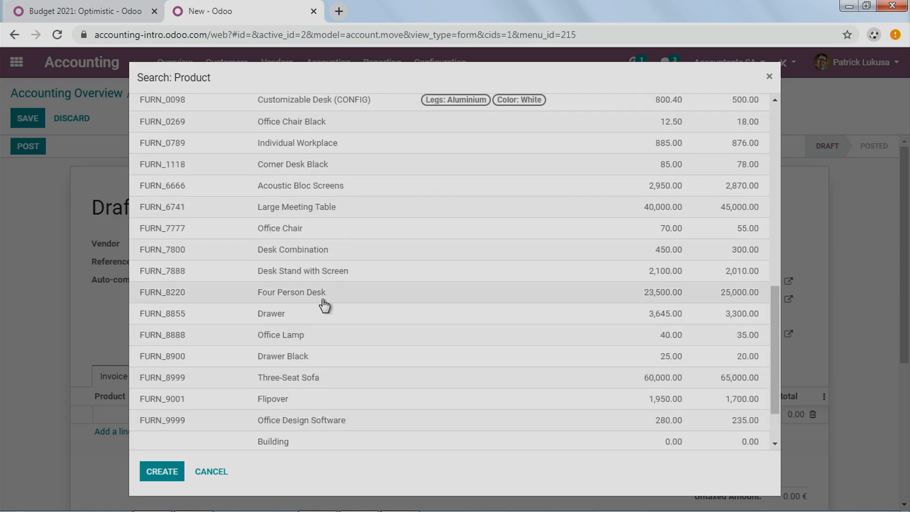
scroll(324, 304, "up", 5)
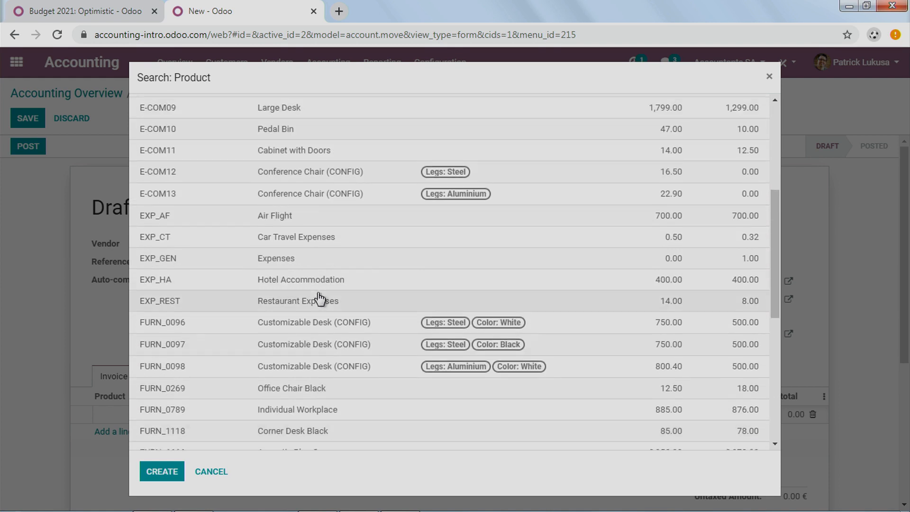
scroll(319, 292, "up", 6)
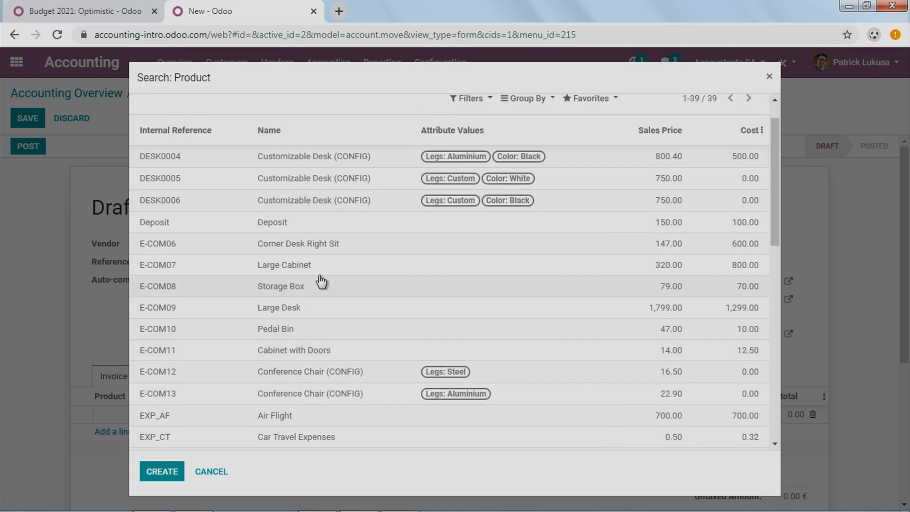
scroll(318, 190, "down", 13)
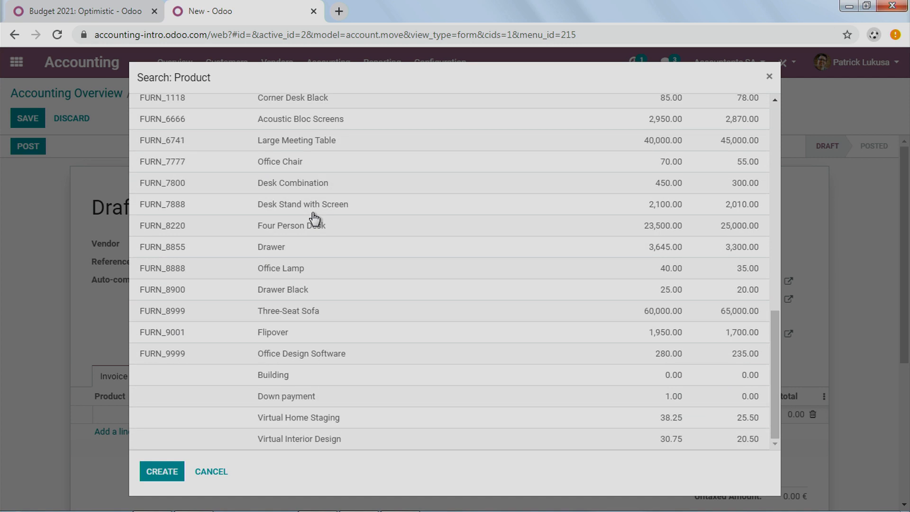
scroll(314, 218, "up", 5)
scroll(389, 260, "down", 2)
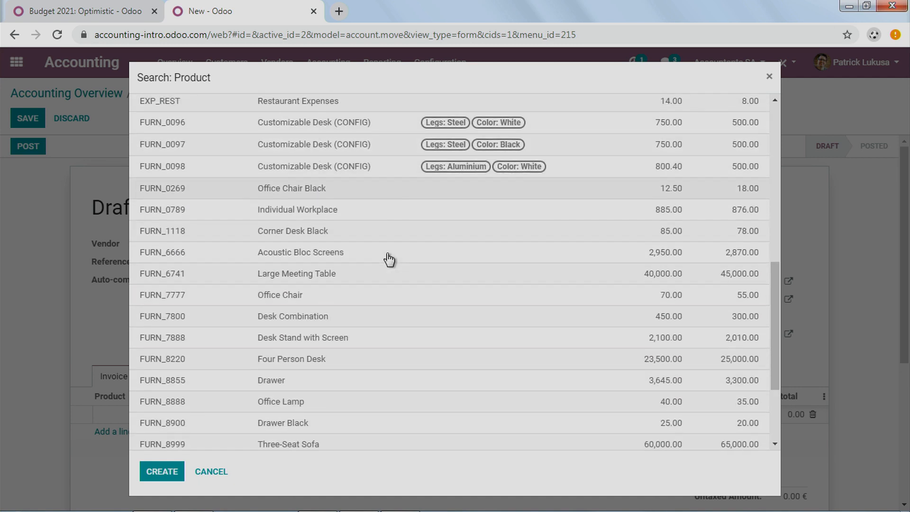
scroll(388, 259, "down", 3)
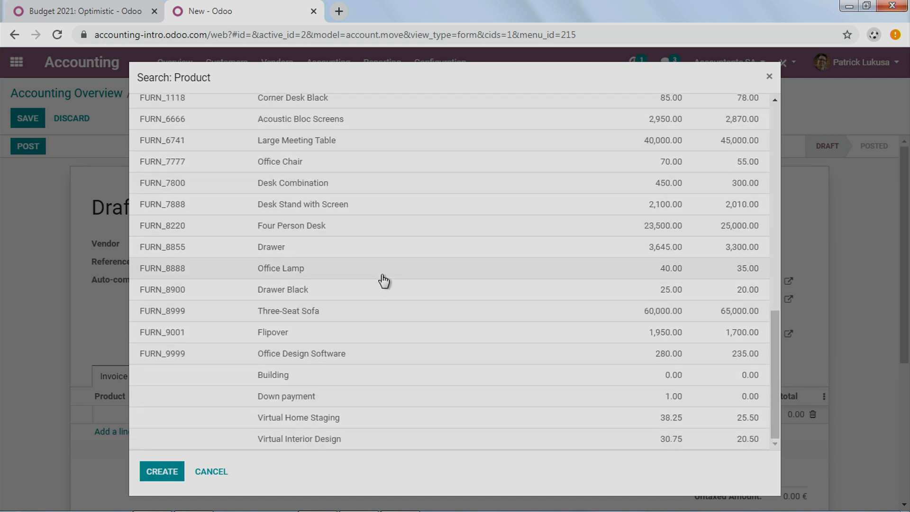
left_click(301, 379)
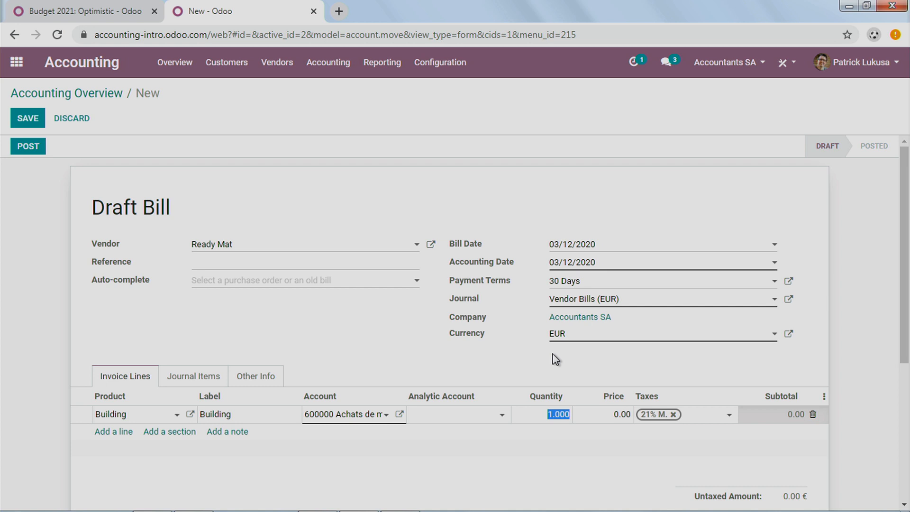
Step: Set the Building line's quantity to 1000 and price to 50000, checking the budget in the other browser tab, and post the bill
type("1000")
left_click(65, 10)
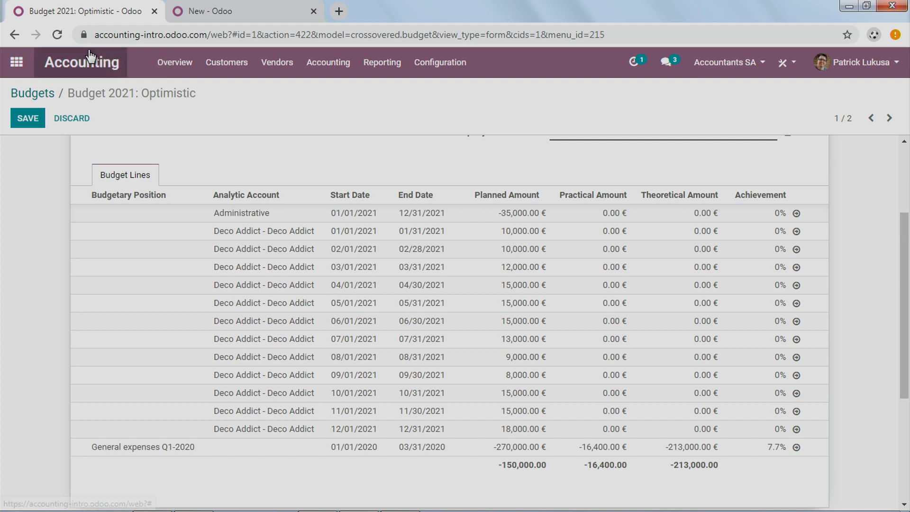
key("ctrl+Tab")
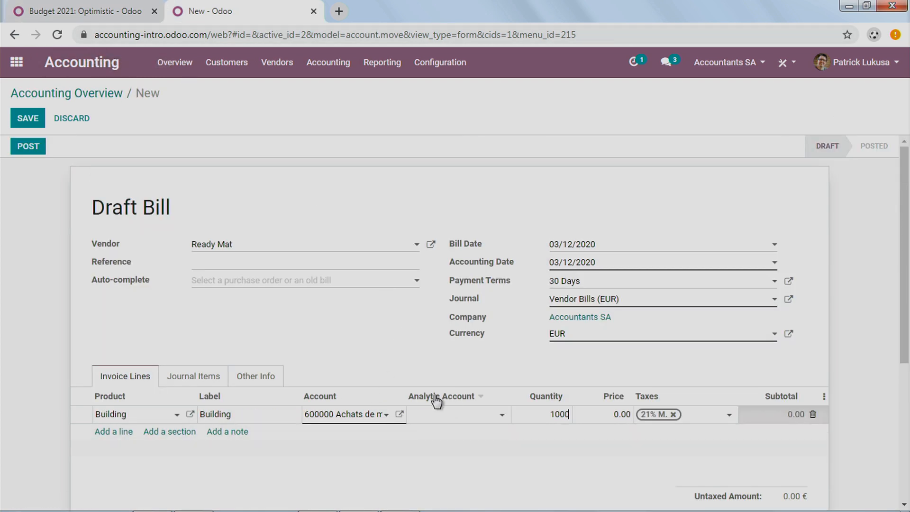
left_click(598, 409)
type("50000")
left_click(423, 373)
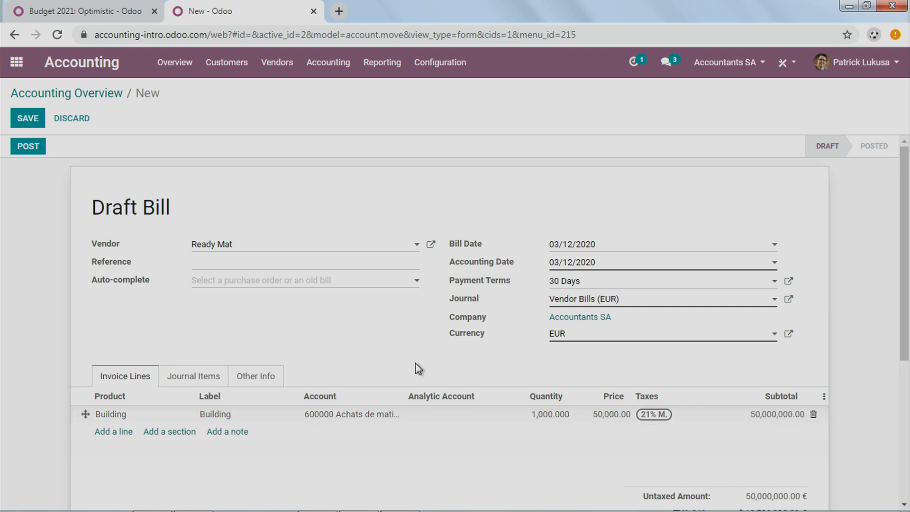
left_click(26, 149)
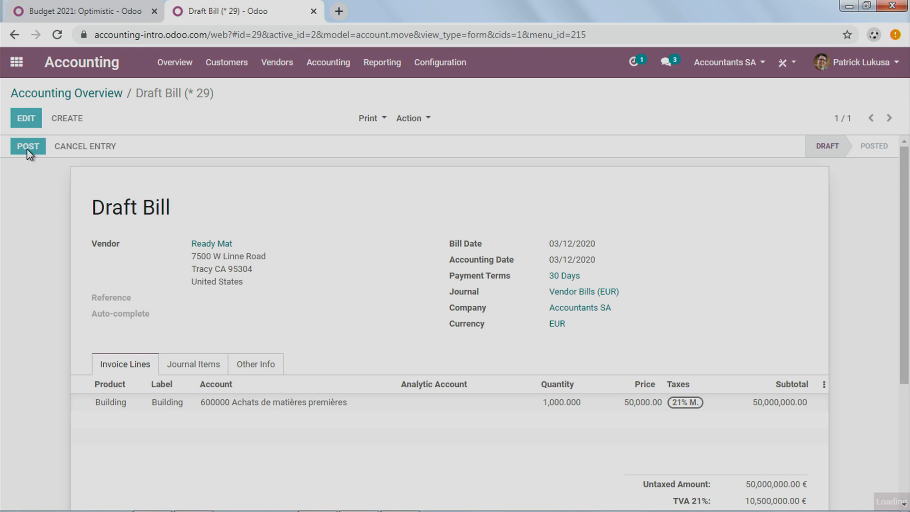
Step: Create another vendor bill with Ready Mat as the vendor
left_click(71, 118)
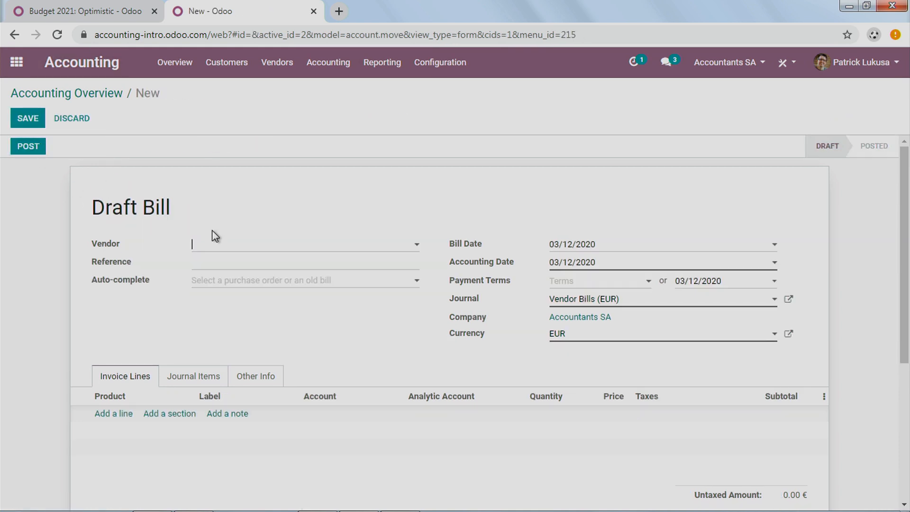
left_click(255, 247)
left_click(263, 265)
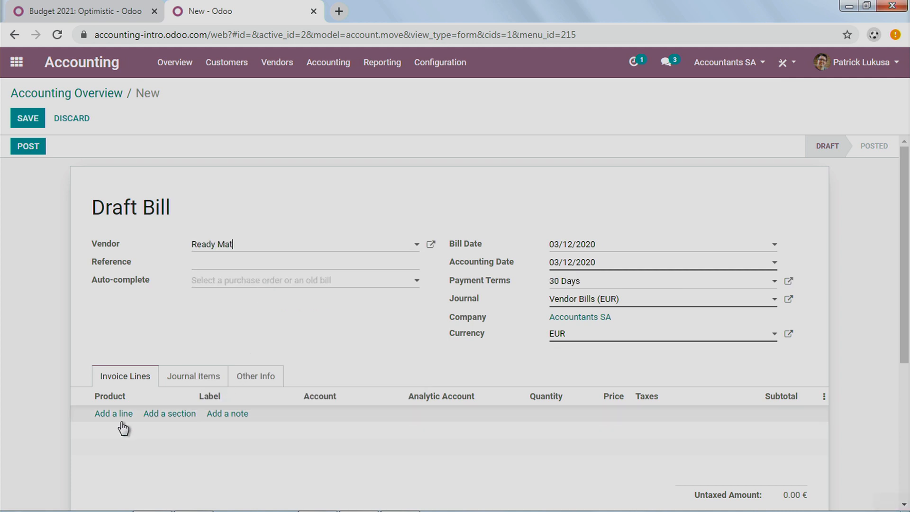
Step: Add a line for the DESK0006 Customizable Desk (Custom, Black) at a price of 20000 and post the bill
left_click(118, 417)
left_click(119, 417)
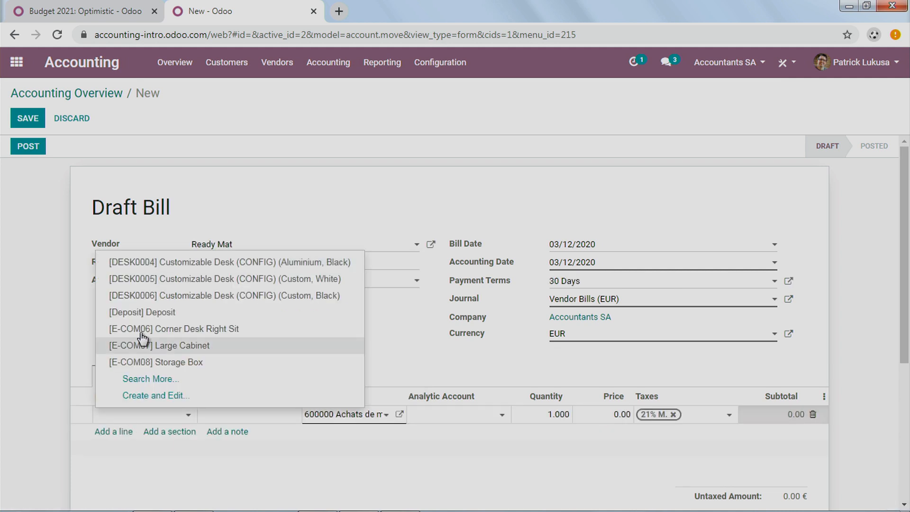
left_click(182, 301)
left_click(598, 417)
type("20000")
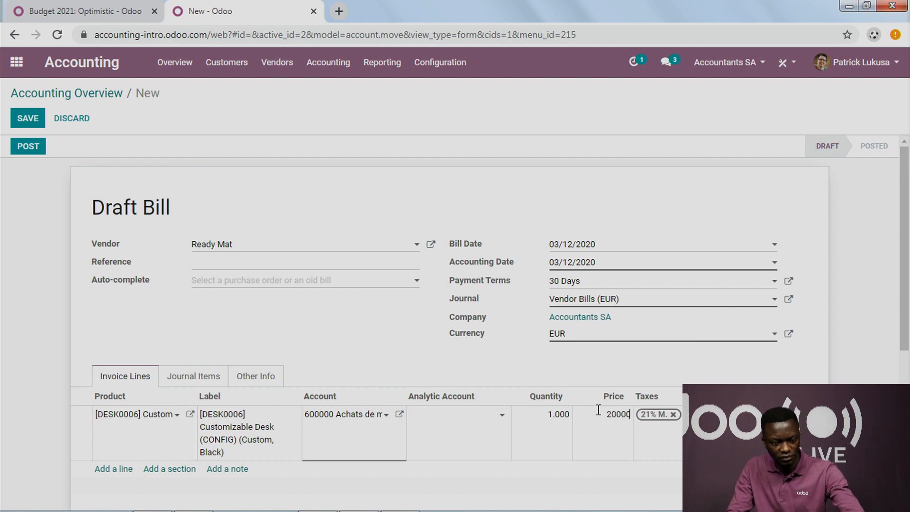
left_click(40, 150)
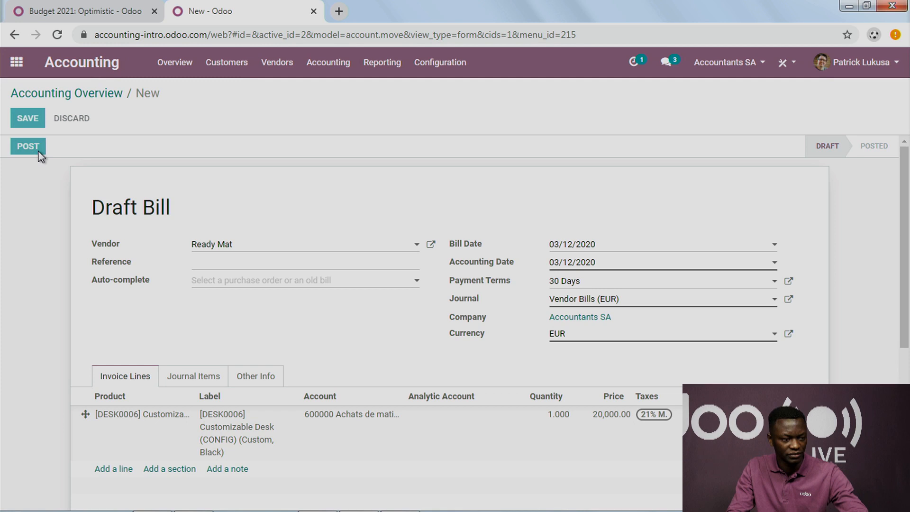
Step: Reload the Budget 2021: Optimistic tab and examine the practical amount and achievement of the General expenses Q1-2020 line
left_click(94, 15)
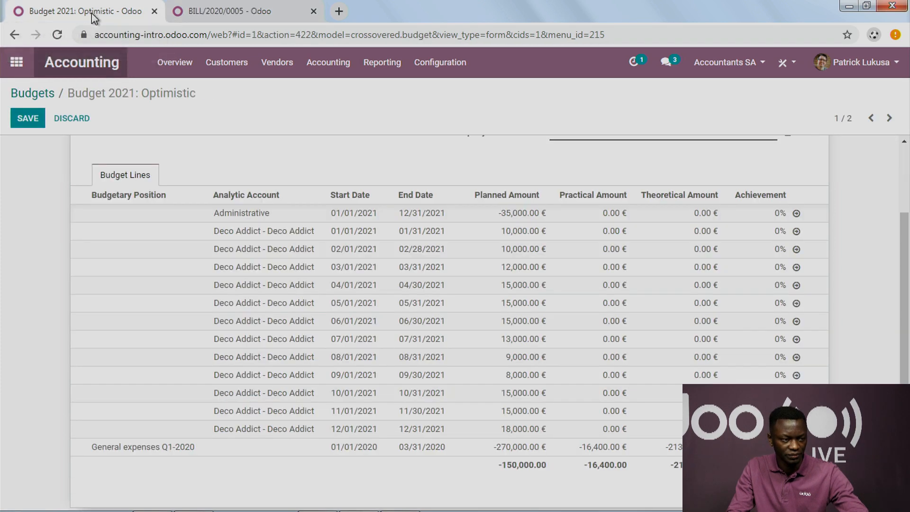
left_click(60, 36)
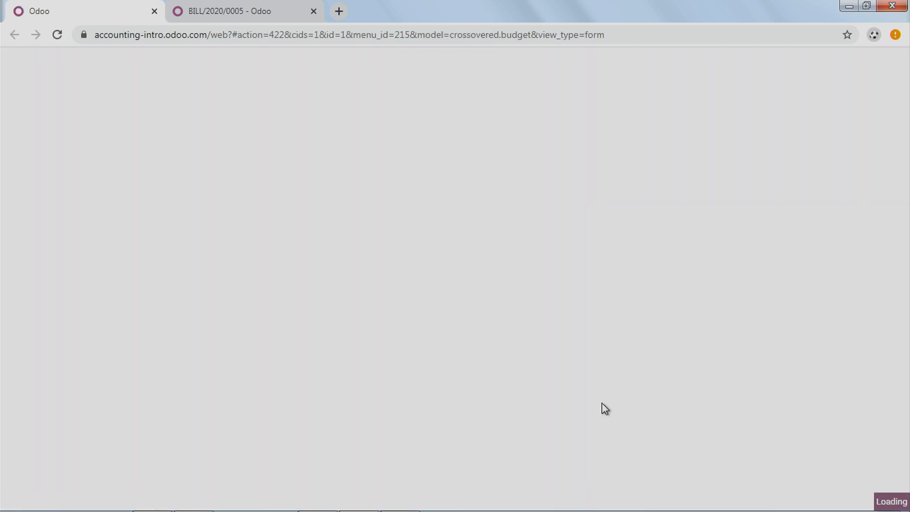
scroll(602, 407, "down", 3)
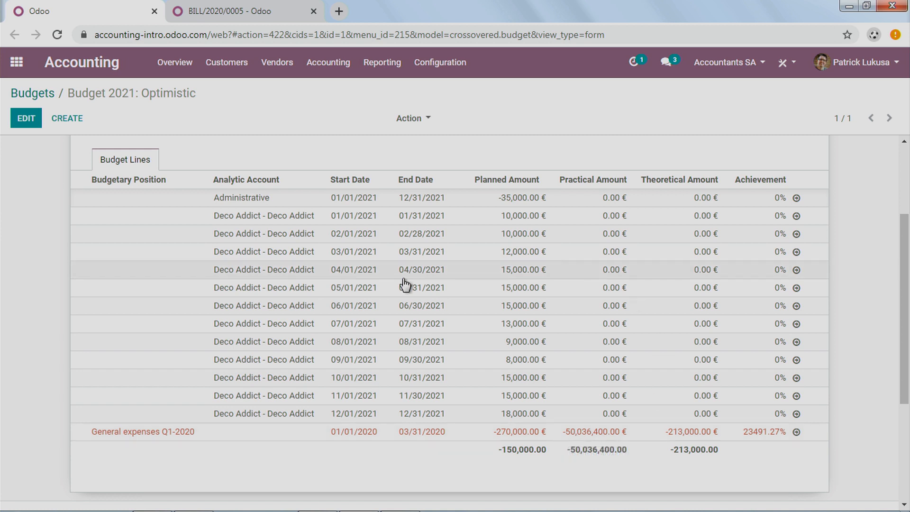
scroll(351, 270, "up", 3)
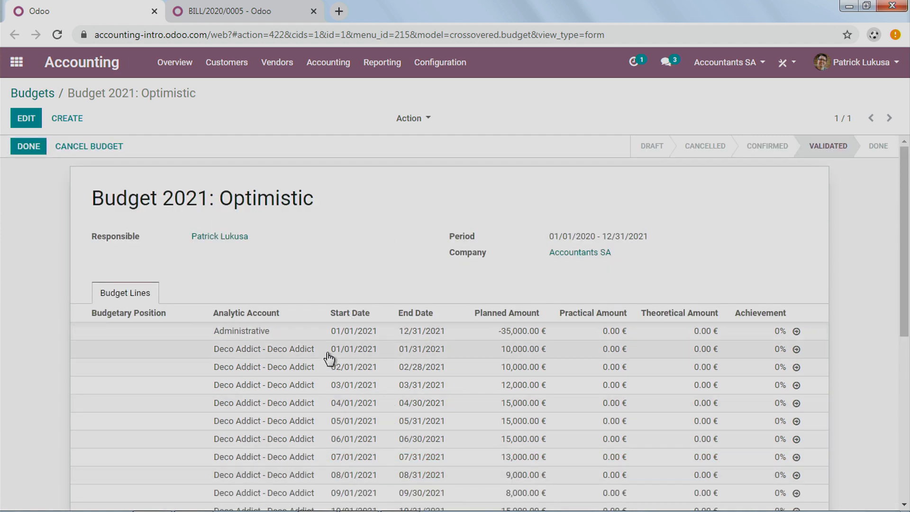
scroll(386, 358, "down", 4)
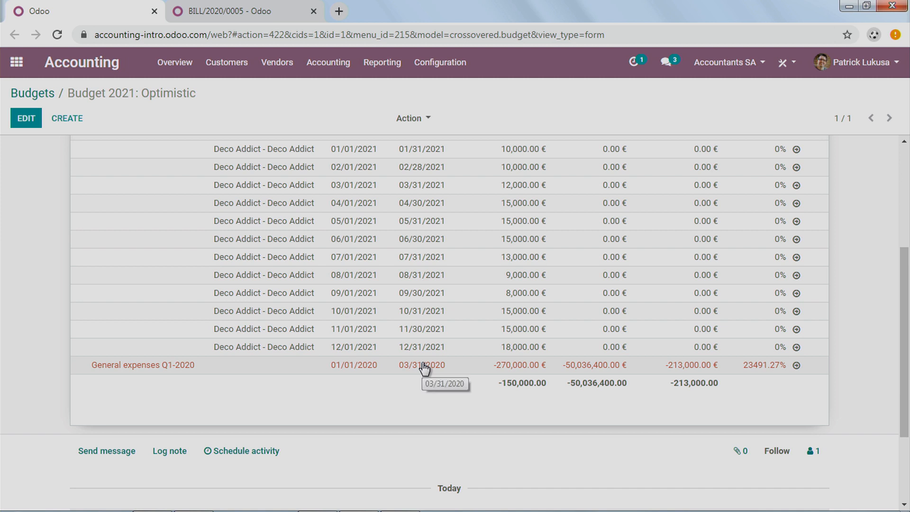
scroll(307, 401, "up", 5)
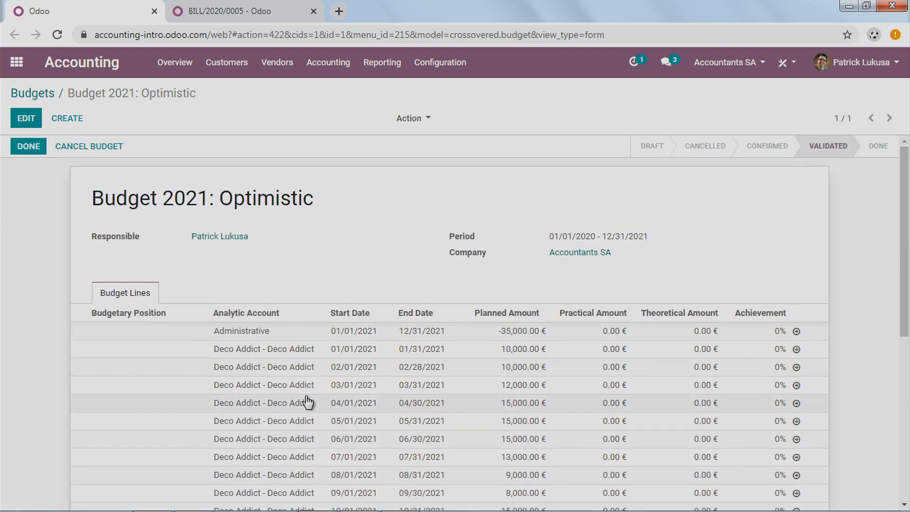
scroll(337, 331, "down", 6)
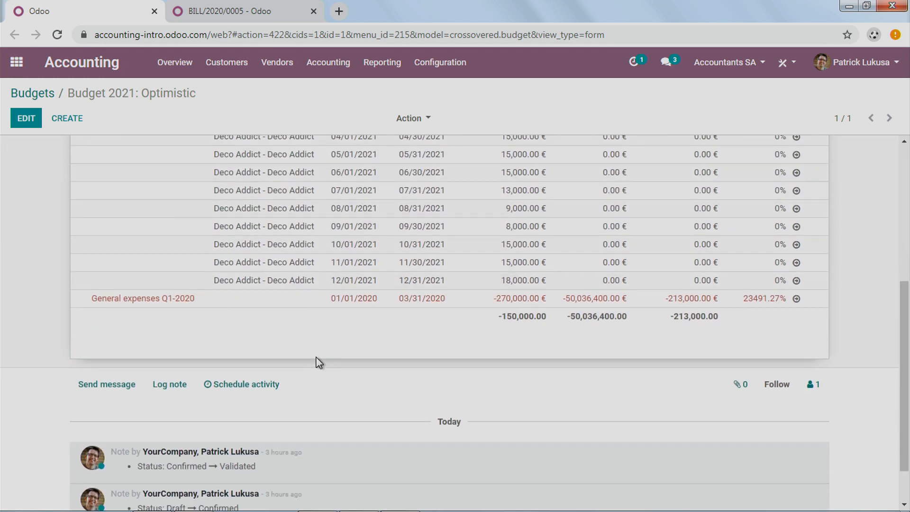
scroll(316, 353, "up", 5)
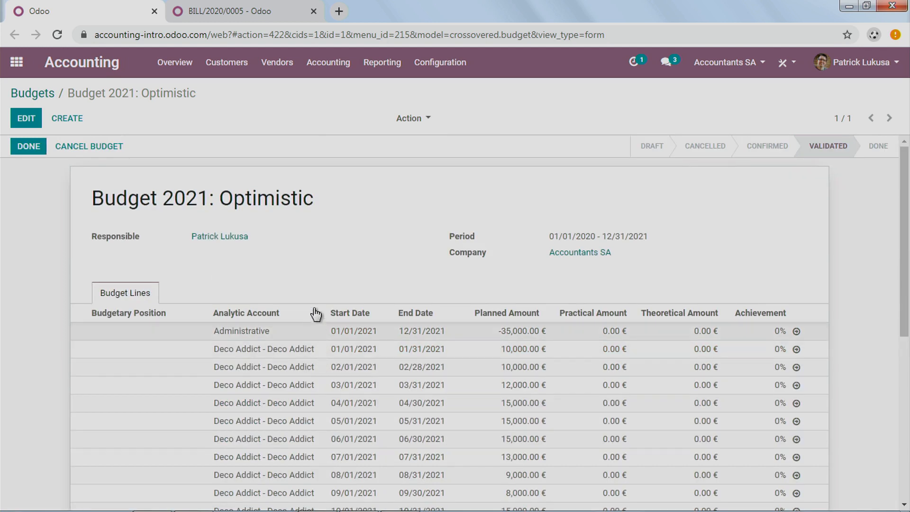
Step: Open the list of analytic accounts and view the Our Super Product account for Deco Addict
left_click(430, 70)
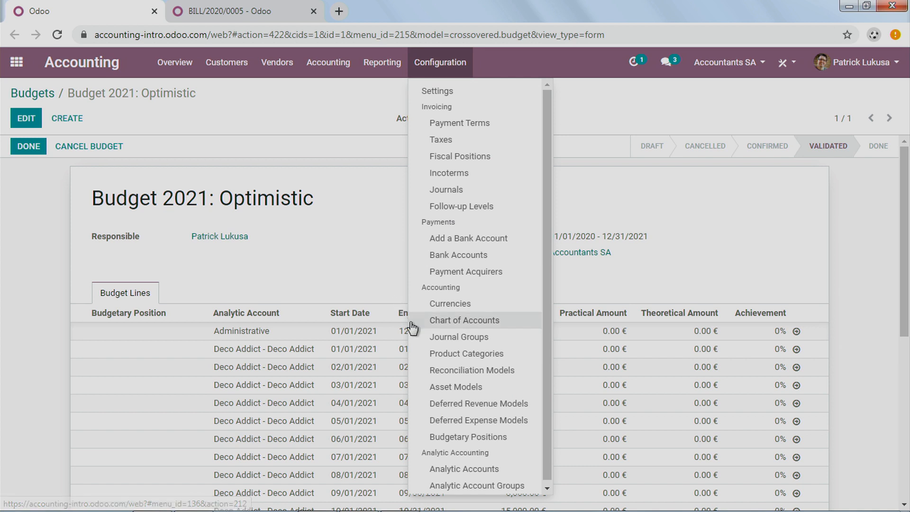
scroll(474, 327, "down", 1)
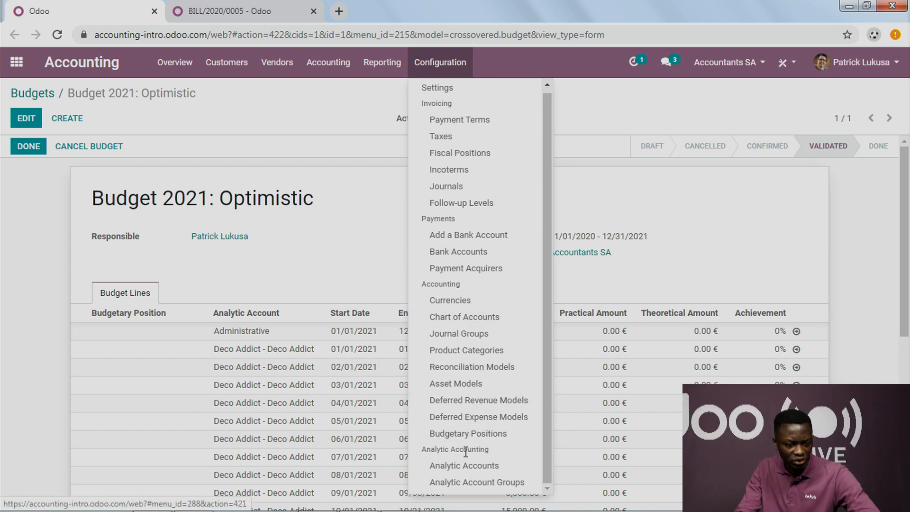
left_click(464, 467)
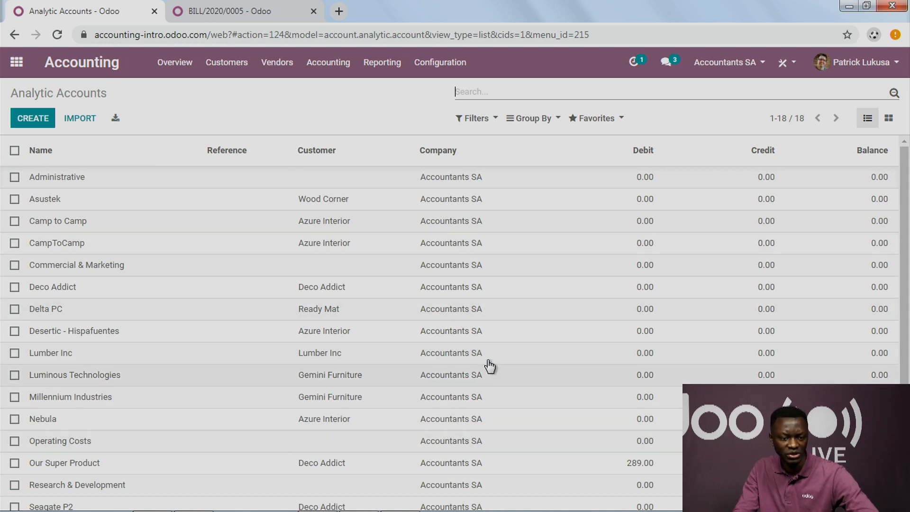
scroll(491, 363, "down", 2)
left_click(266, 385)
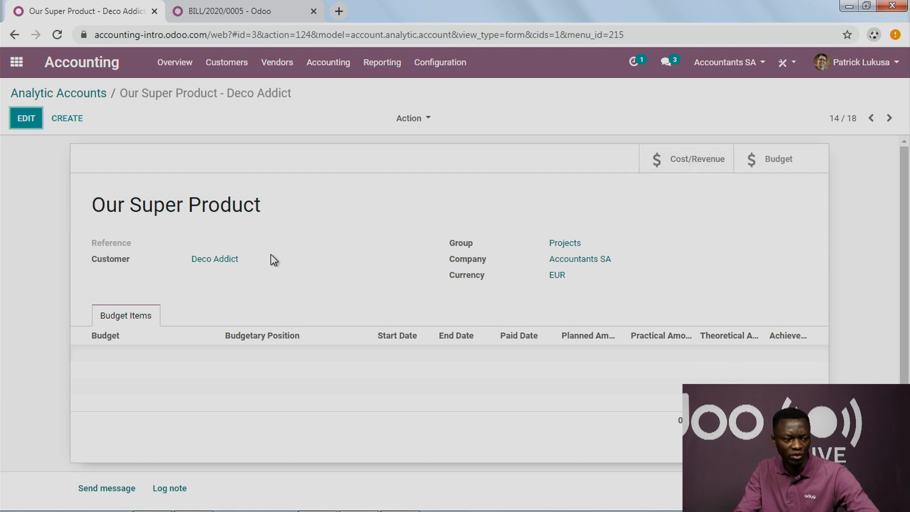
Step: View the costs and revenues of the Our Super Product analytic account and examine the April 2020 entry and total
left_click_drag(106, 211, 232, 209)
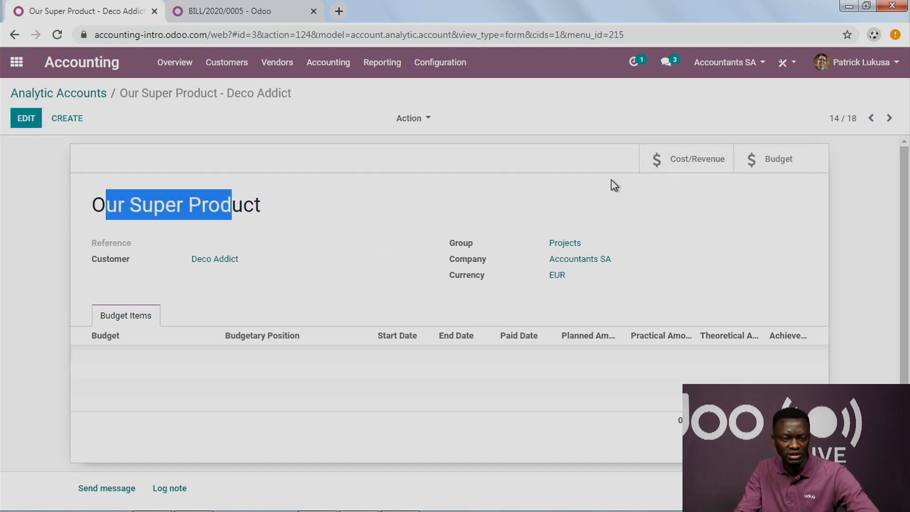
left_click(663, 164)
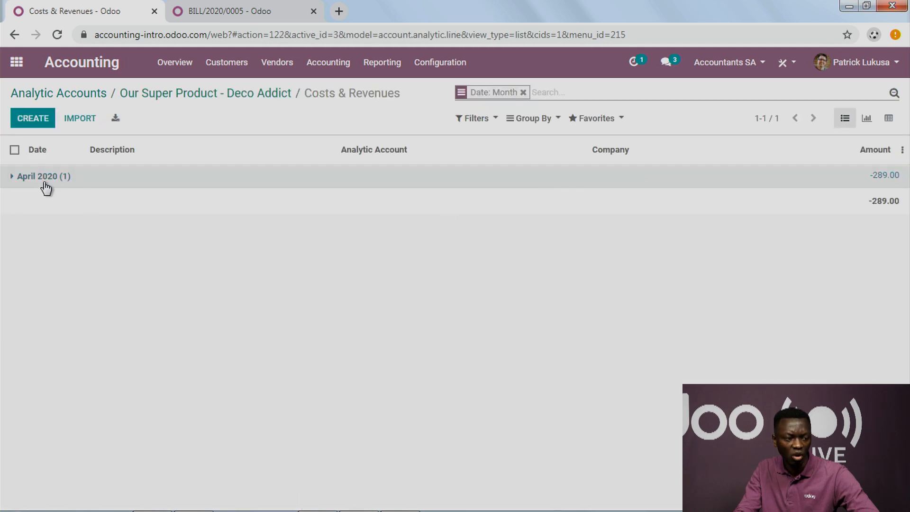
left_click(7, 177)
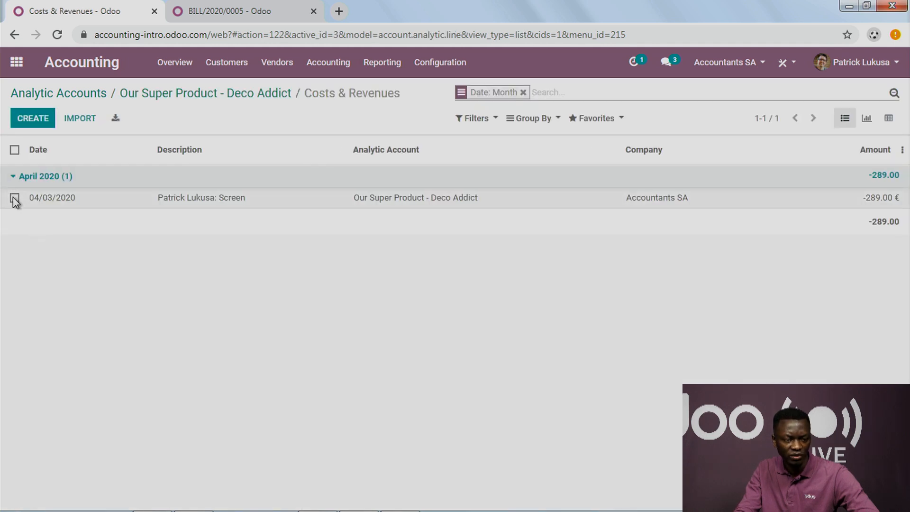
left_click(15, 198)
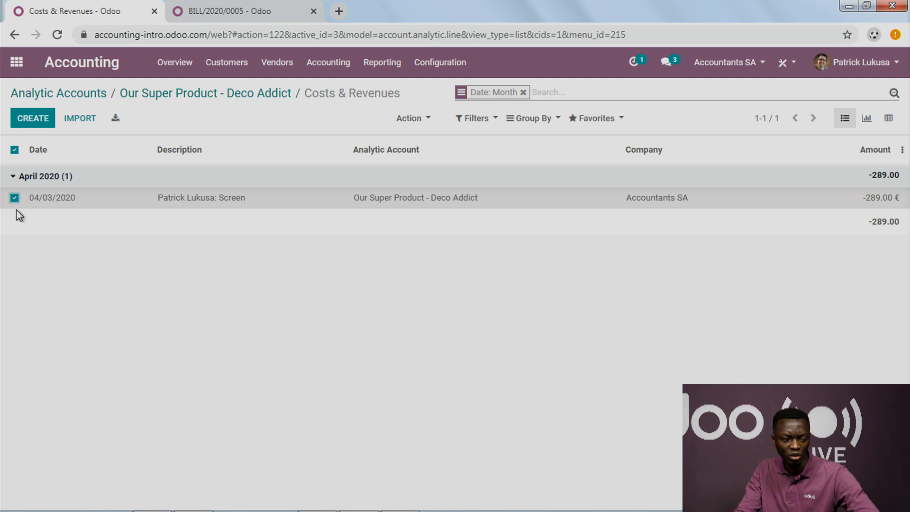
left_click_drag(868, 221, 899, 222)
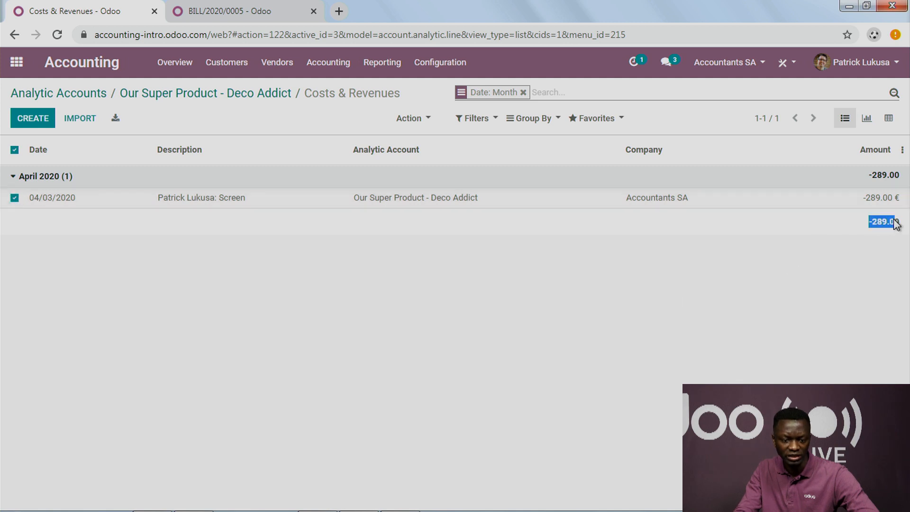
Step: Create a new customer invoice with the Deco Addict contact as the customer
left_click(228, 65)
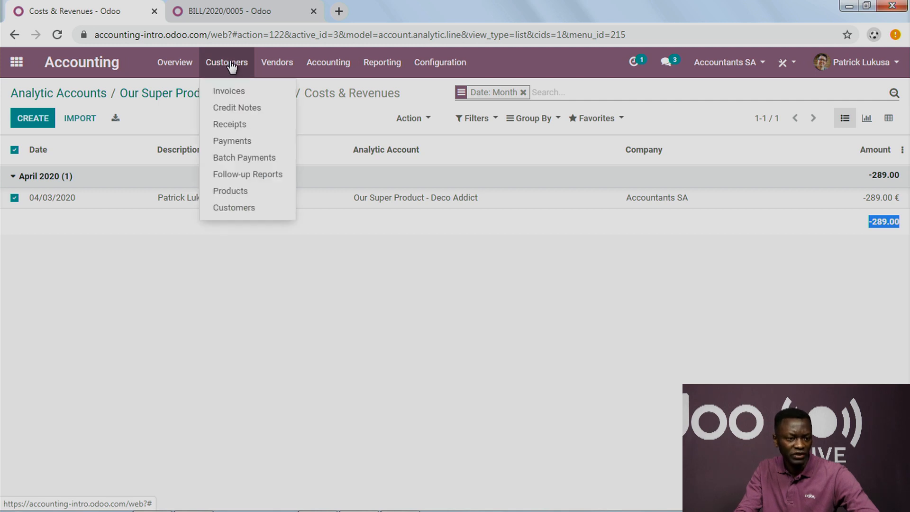
left_click(236, 93)
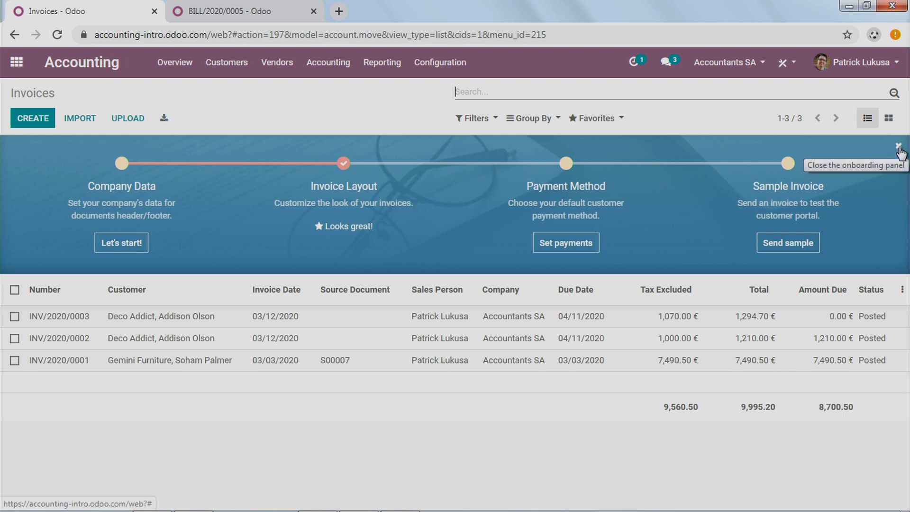
left_click(48, 126)
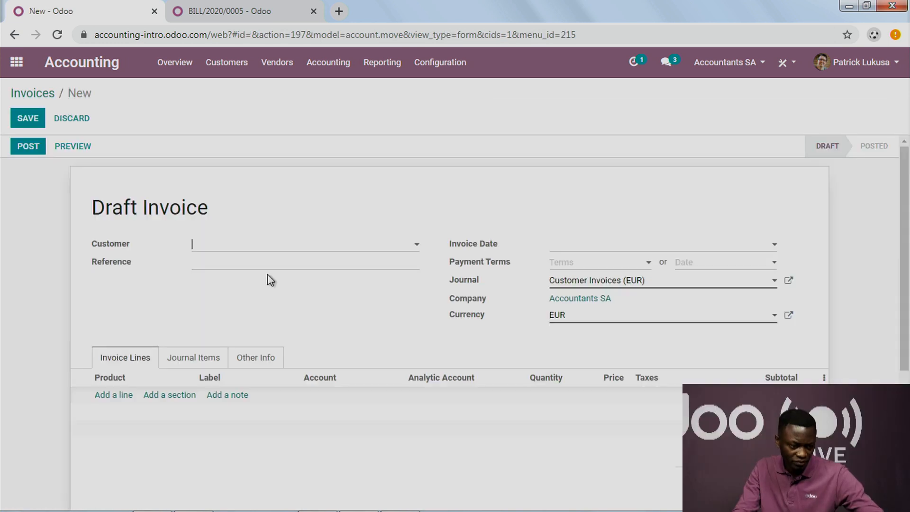
left_click(275, 247)
left_click(278, 265)
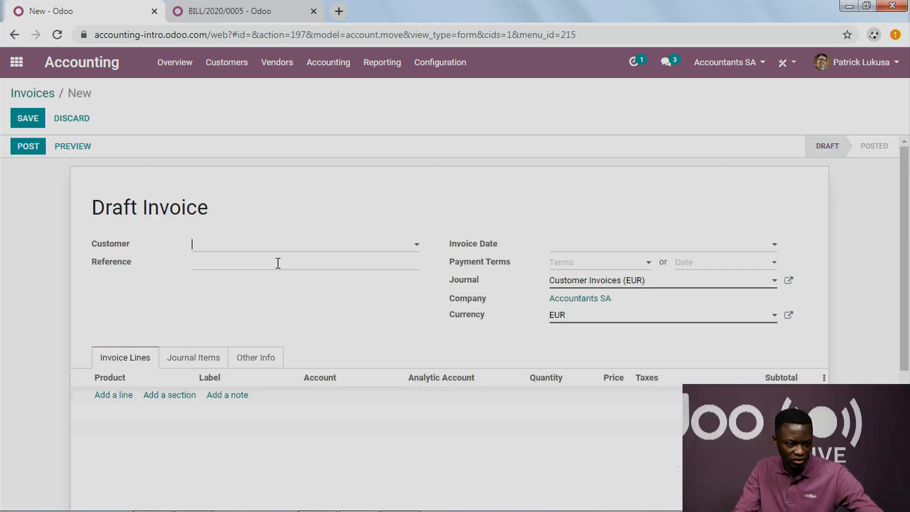
Step: Add an invoice line for the E-COM08 Storage Box with quantity 20000 and analytic account Deco Addict - Deco Addict
left_click(114, 398)
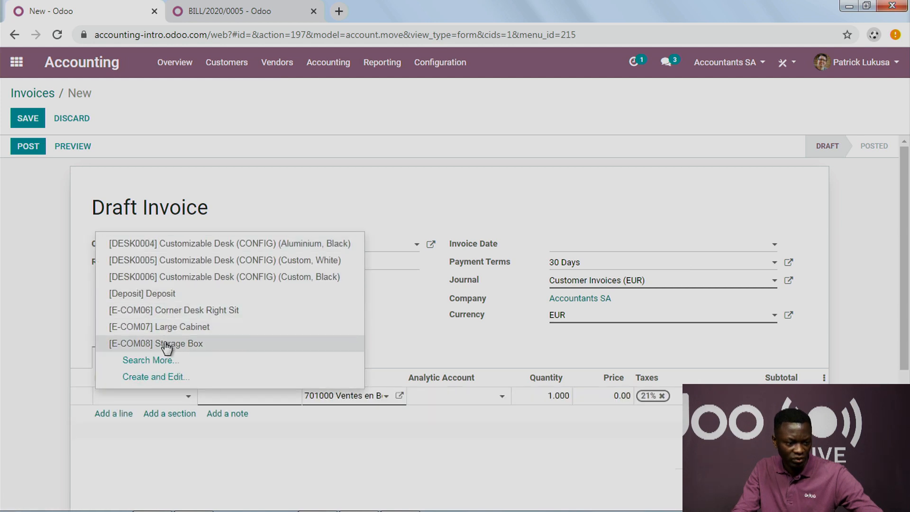
left_click(167, 343)
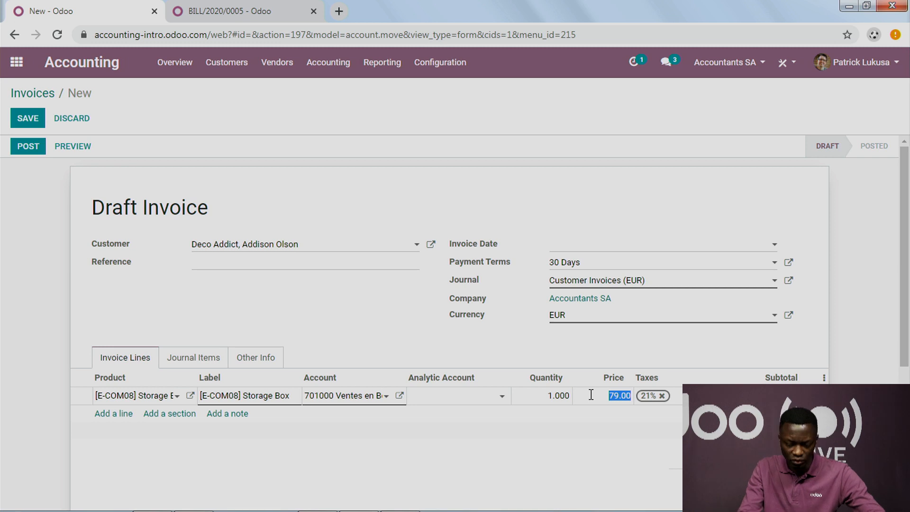
left_click(545, 394)
type("200")
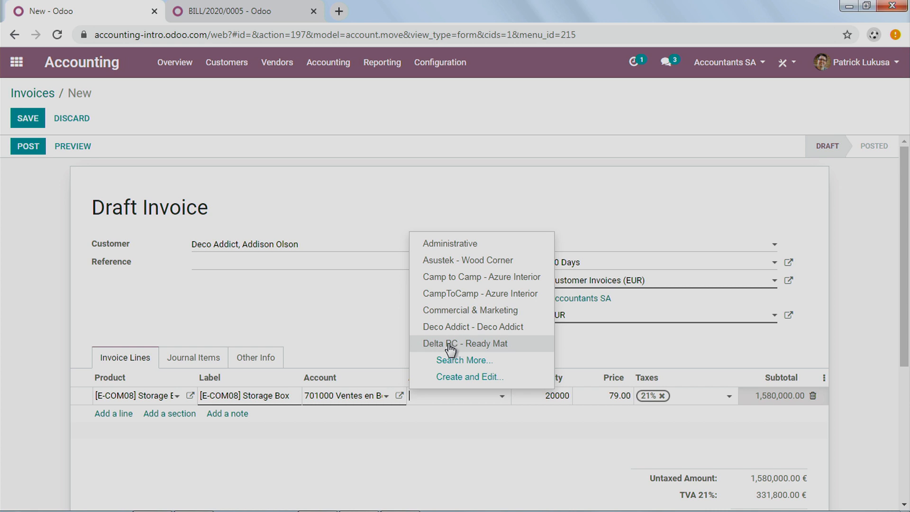
left_click(467, 327)
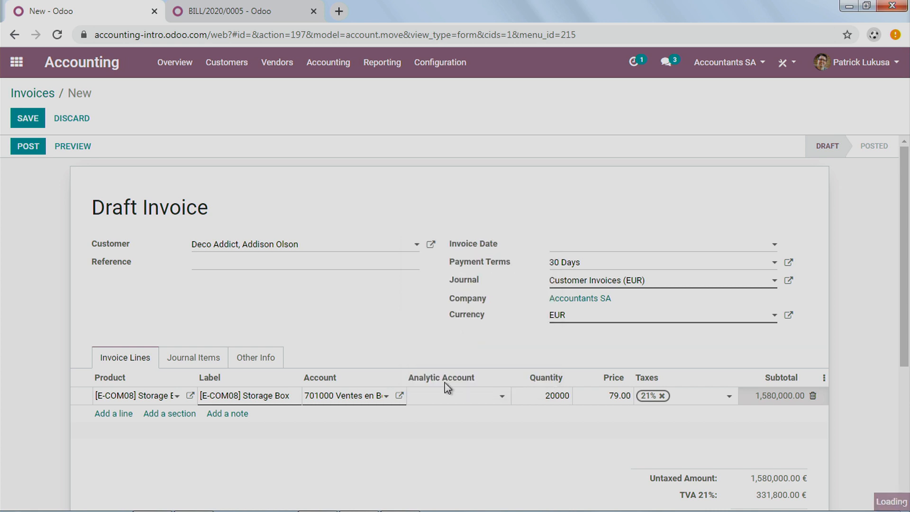
Step: Post the Deco Addict invoice and show its journal items
left_click(30, 125)
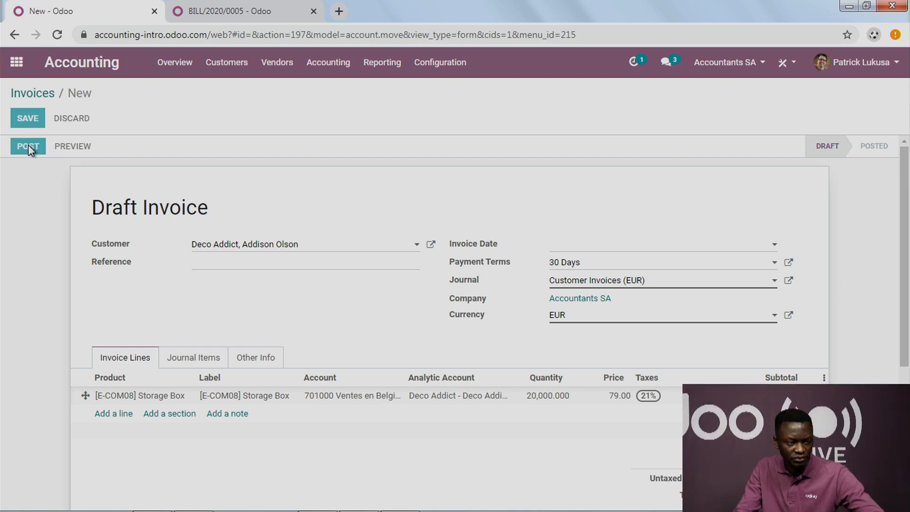
left_click(27, 145)
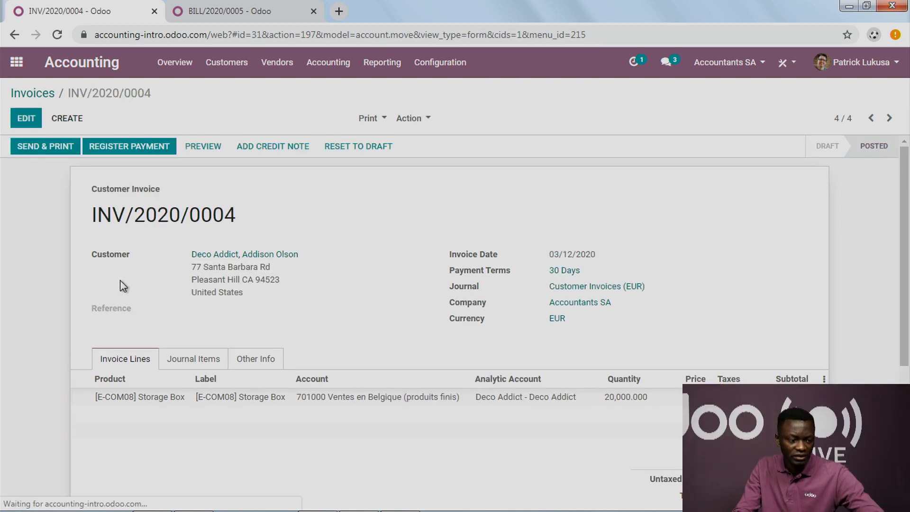
left_click(184, 362)
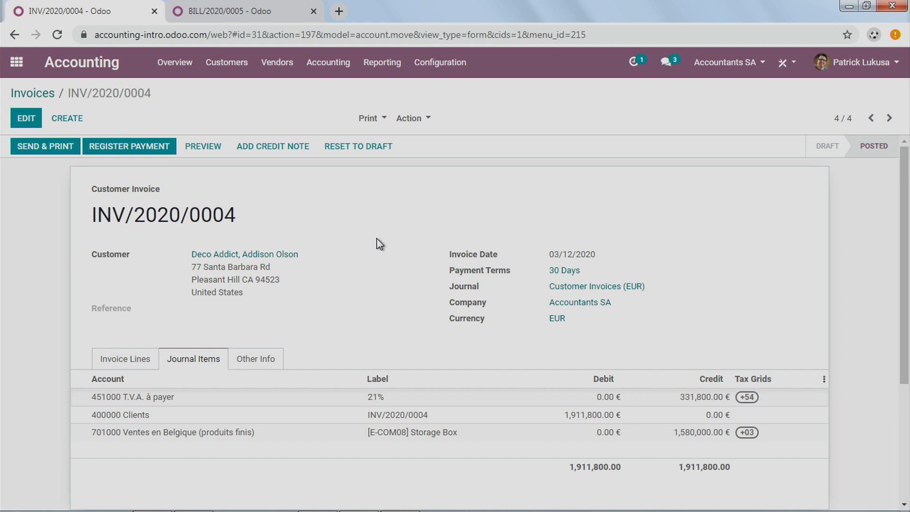
Step: Open the Deco Addict analytic account's costs and revenues and expand March 2020 to check the invoiced Storage Box entry
left_click(392, 66)
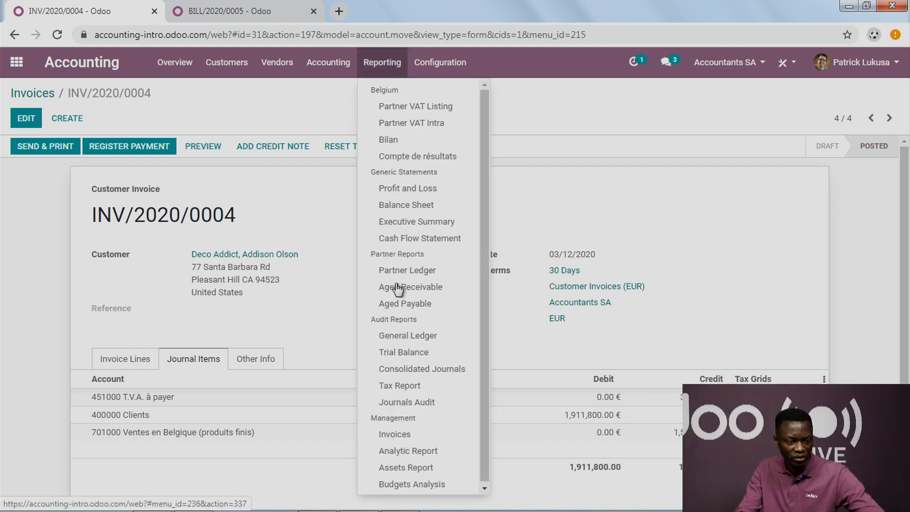
left_click(467, 70)
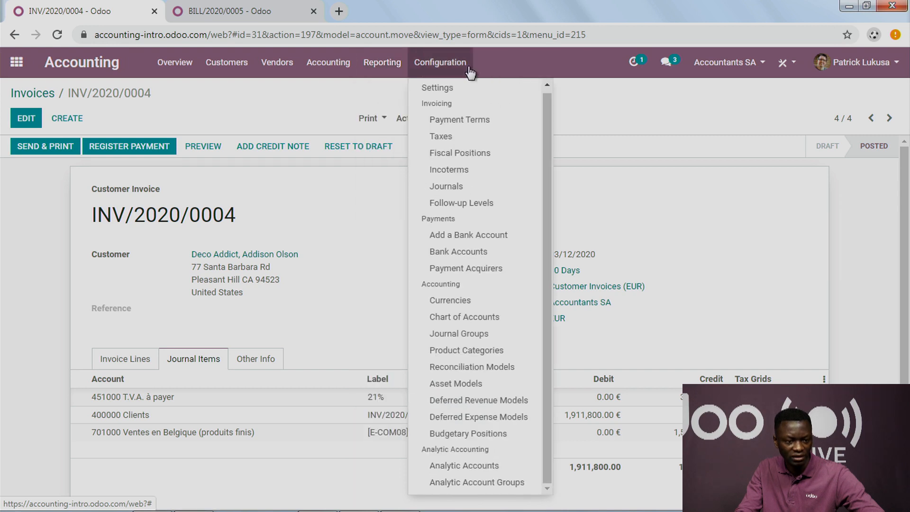
left_click(488, 467)
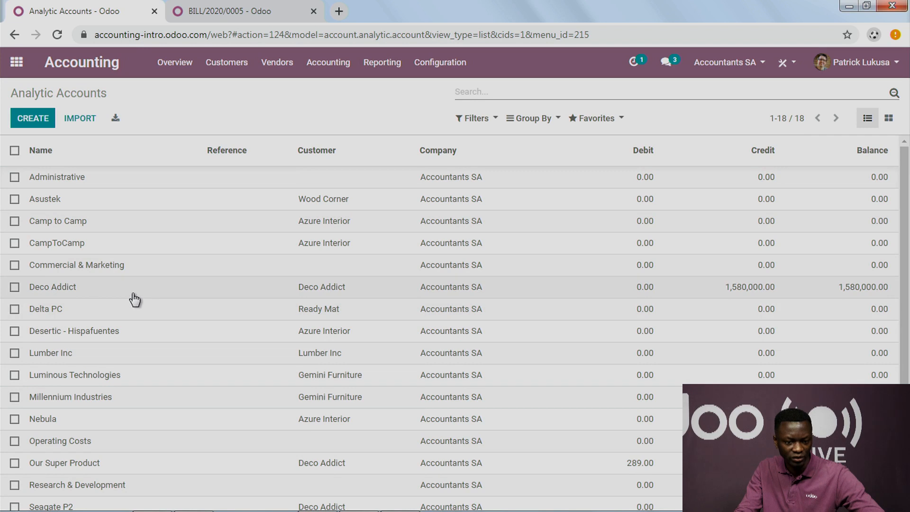
left_click(147, 294)
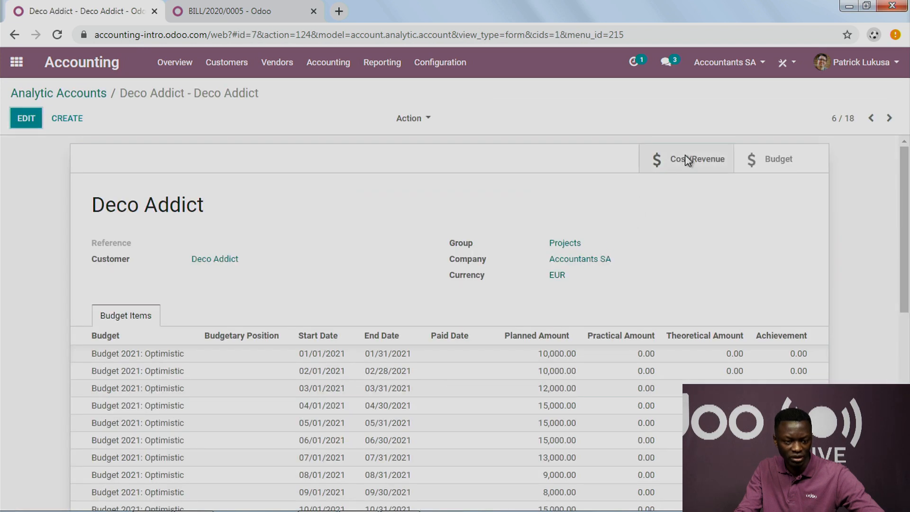
left_click(685, 158)
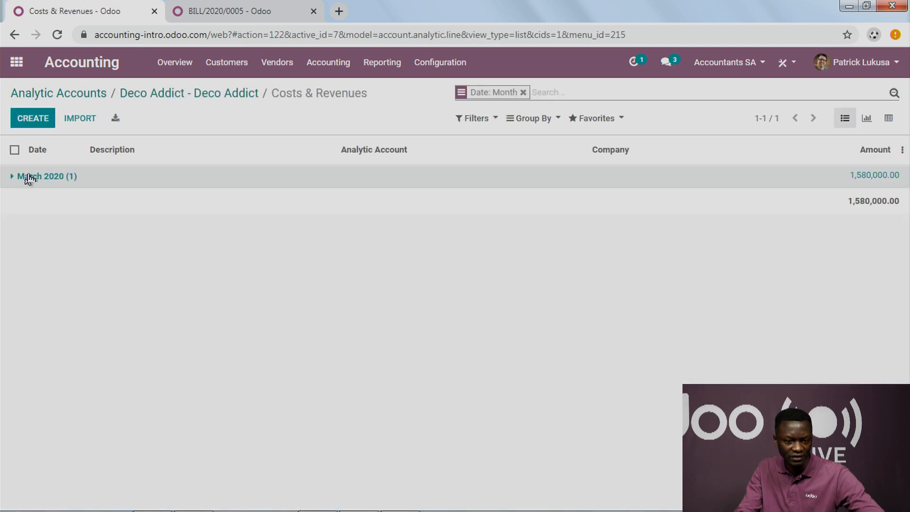
left_click(28, 178)
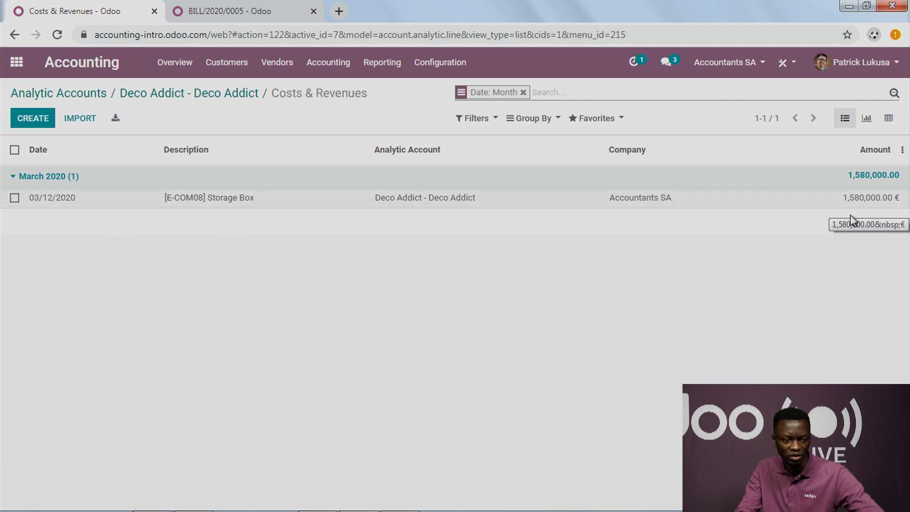
Step: Return to the Odoo home screen, switch to the presentation to check its topics slide, and switch back to Odoo
left_click(16, 62)
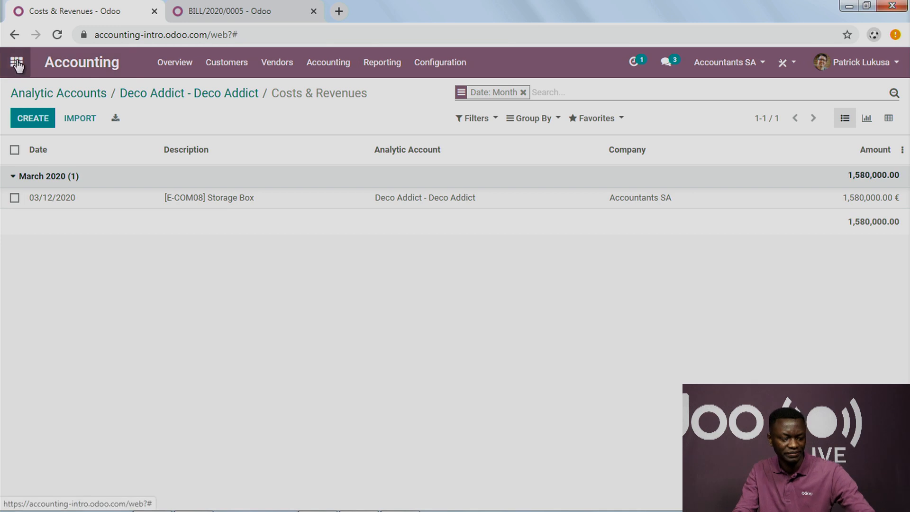
key("super+Tab")
key("super+Tab")
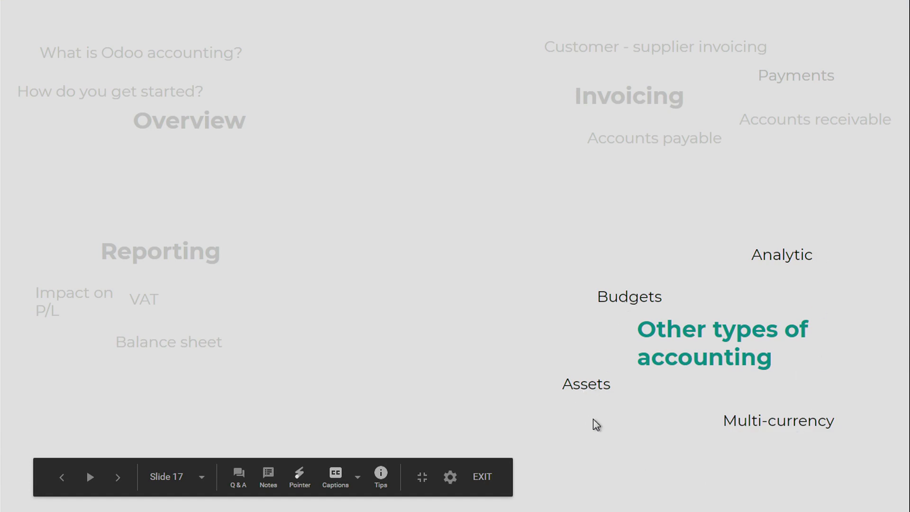
key("super+Tab")
key("super+Tab")
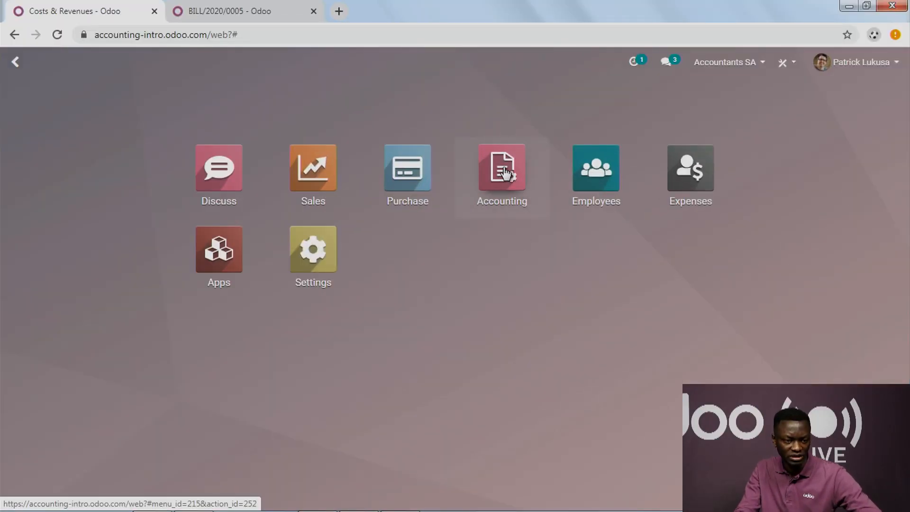
left_click(473, 137)
left_click(384, 63)
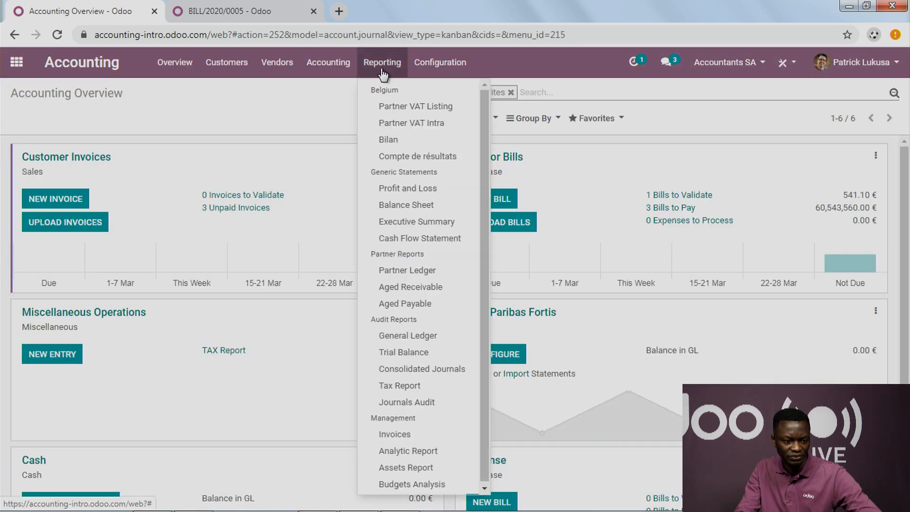
left_click(328, 259)
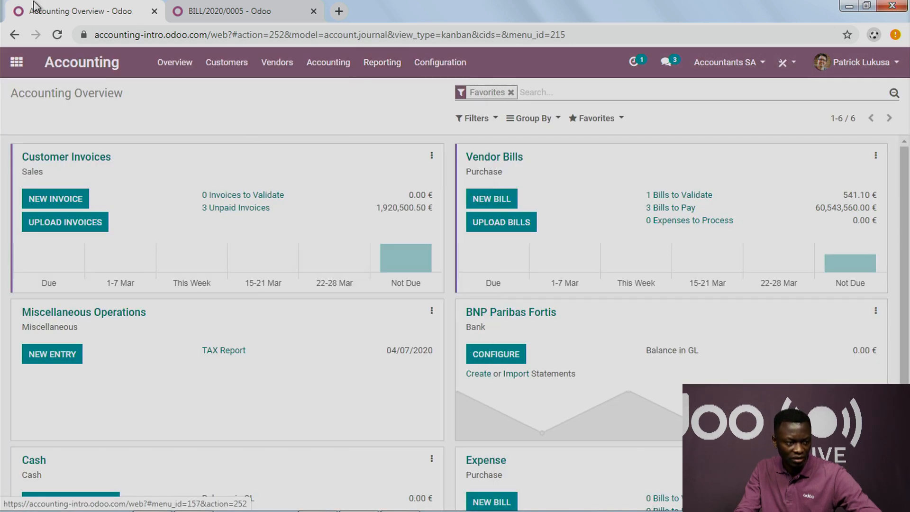
Step: Search the apps for ASSET, open the Assets list and open the Building asset
left_click(26, 64)
type("ASSET")
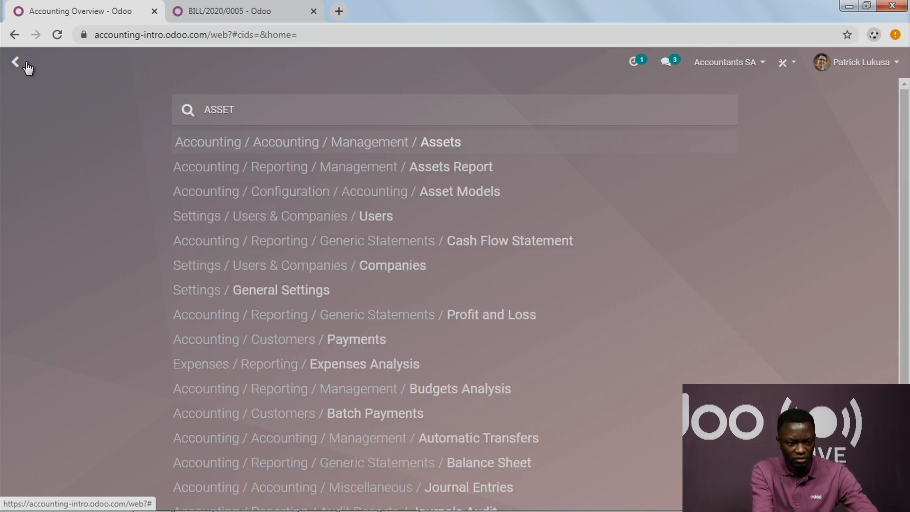
key("Return")
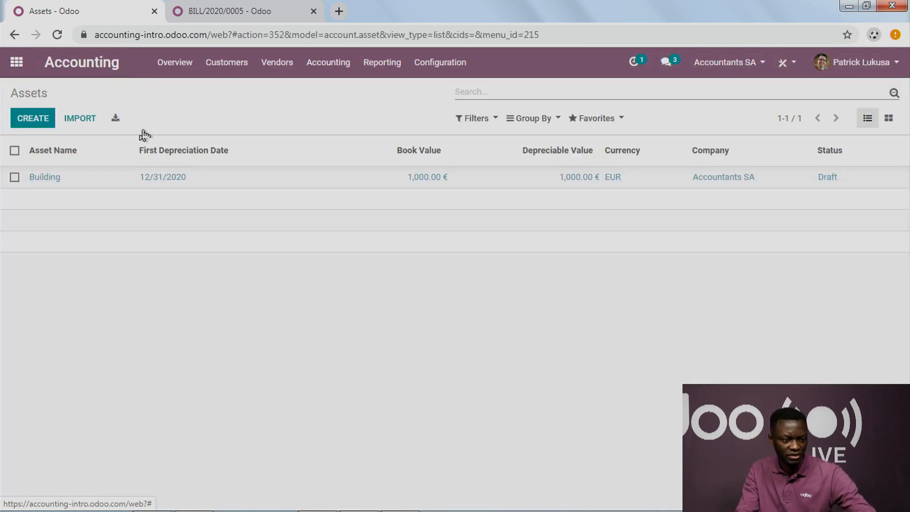
left_click(242, 176)
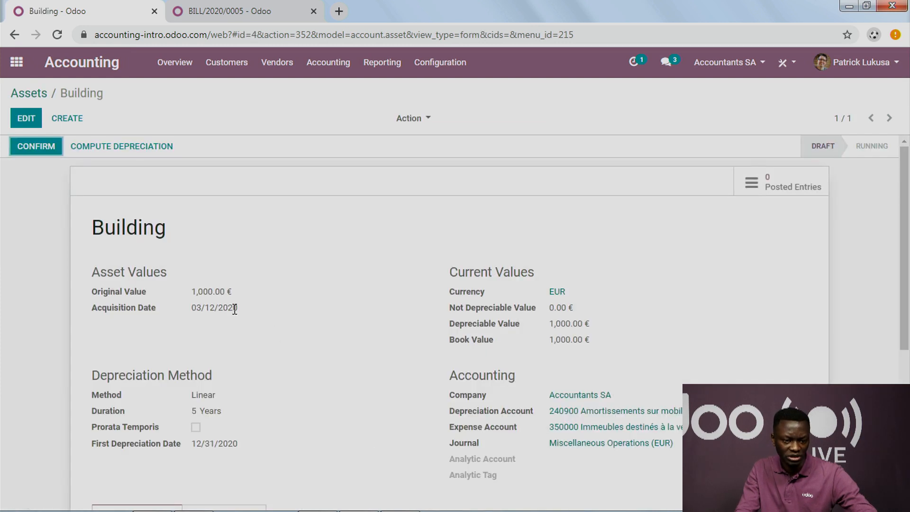
Step: Examine the Building asset's original value, depreciation duration and depreciation board
scroll(238, 315, "down", 7)
scroll(248, 288, "up", 7)
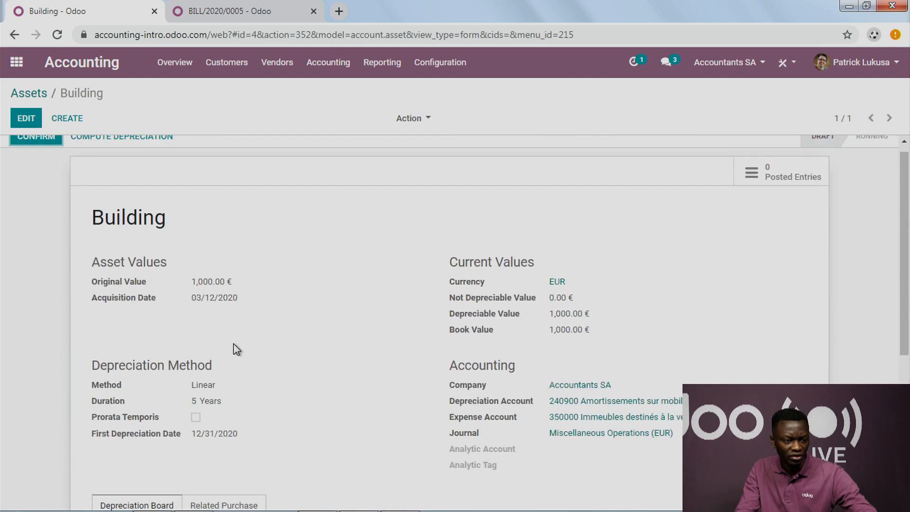
left_click_drag(192, 281, 225, 283)
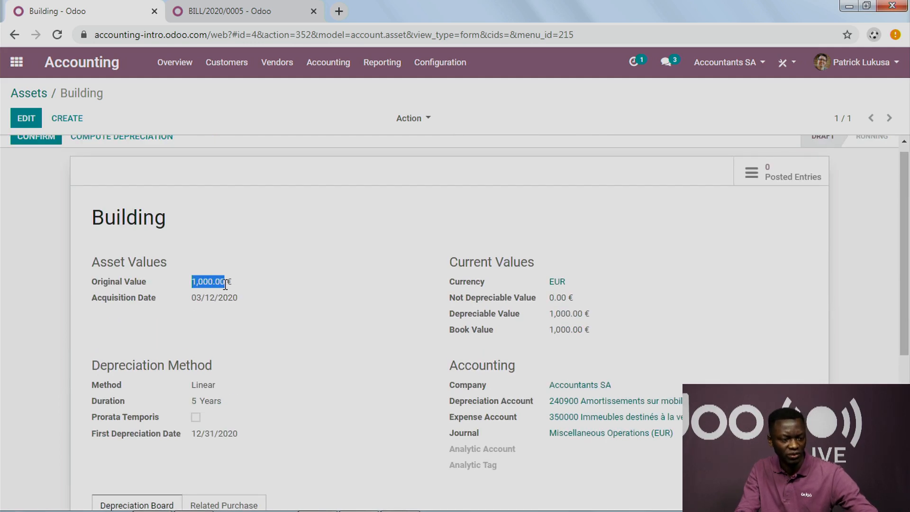
scroll(285, 288, "down", 5)
scroll(294, 296, "up", 3)
scroll(281, 303, "down", 3)
scroll(280, 305, "up", 4)
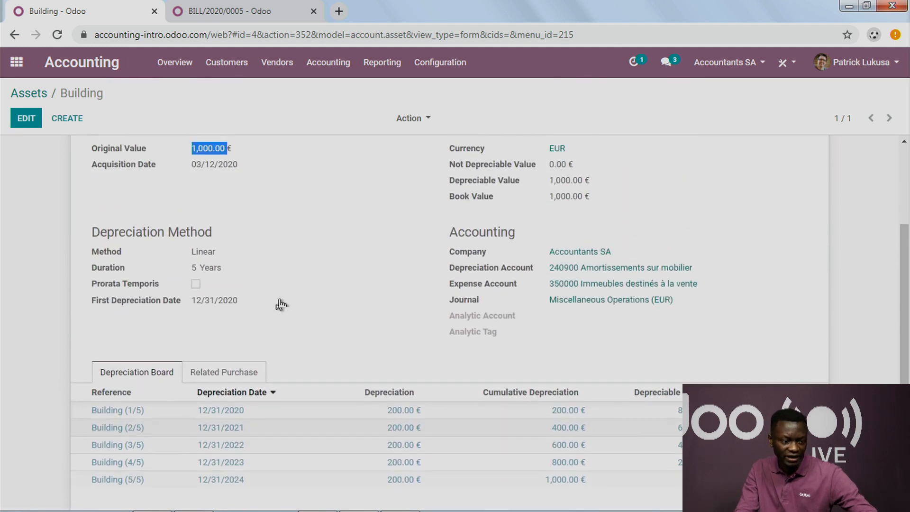
left_click_drag(194, 333, 219, 331)
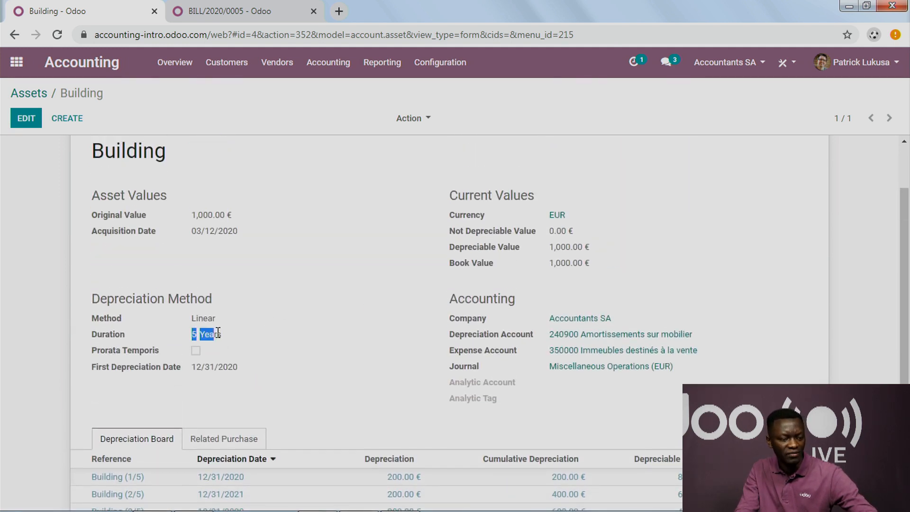
scroll(319, 341, "up", 3)
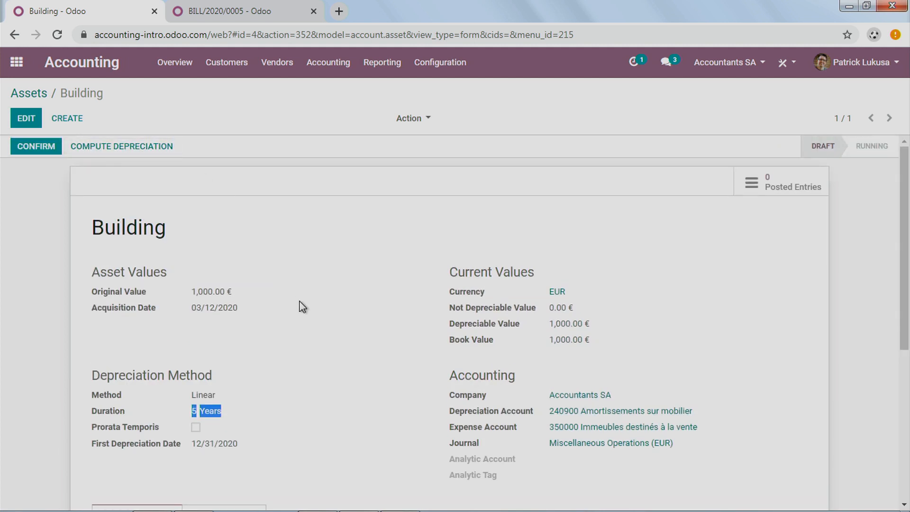
Step: Review the Building asset's depreciation board and open the deferred revenue model Revenue Recognition Maintenance Contract - 1 Years
scroll(301, 305, "down", 4)
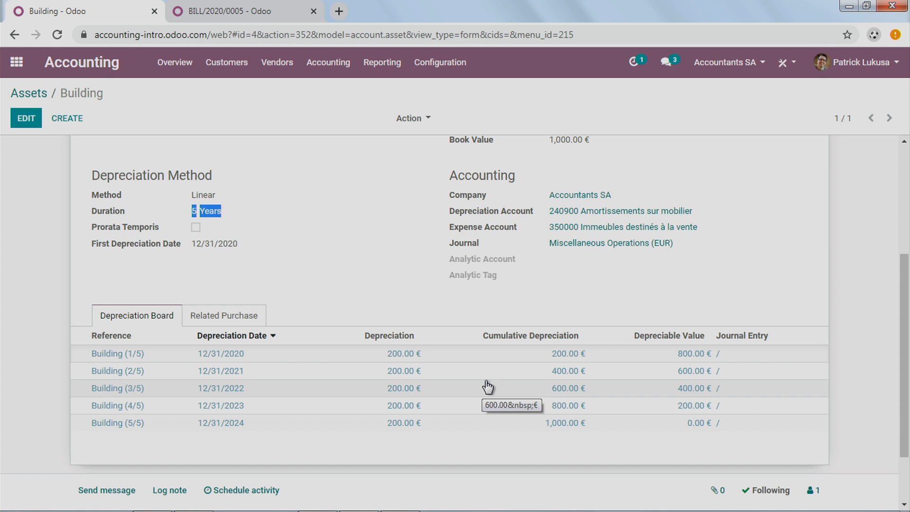
scroll(485, 380, "up", 4)
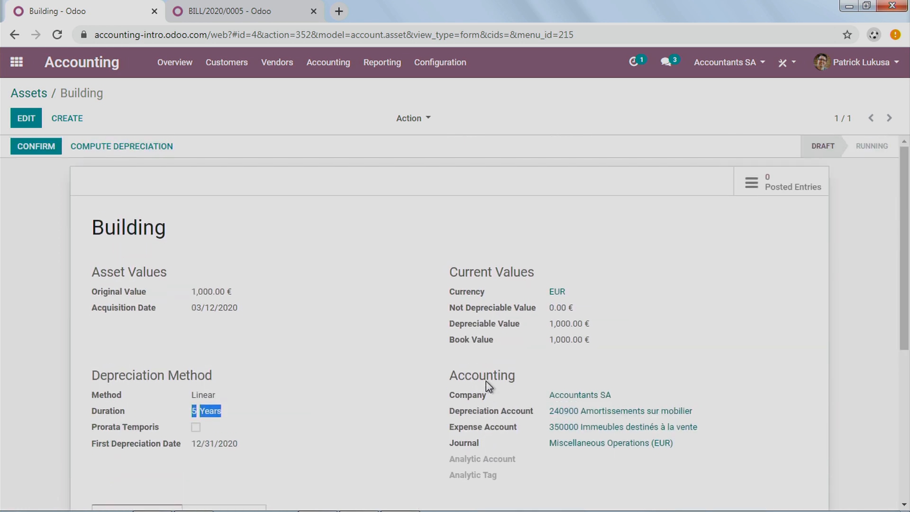
left_click(446, 66)
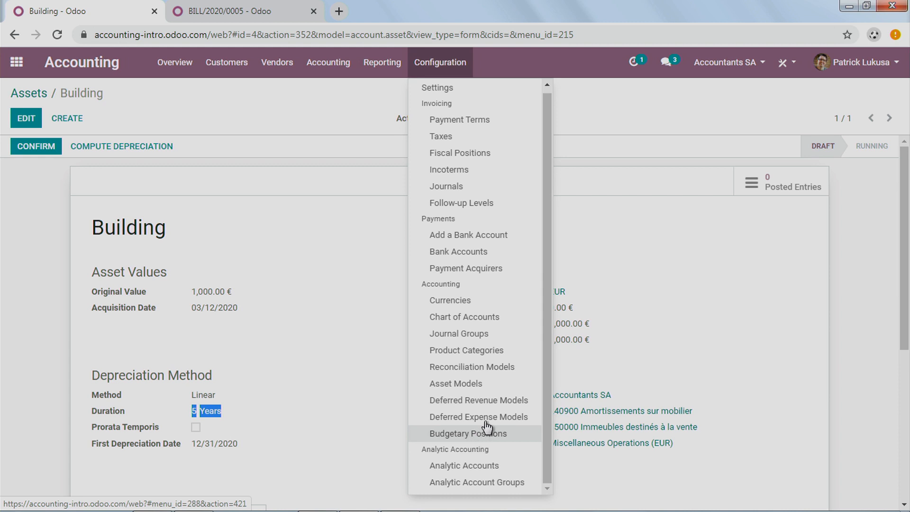
left_click(497, 400)
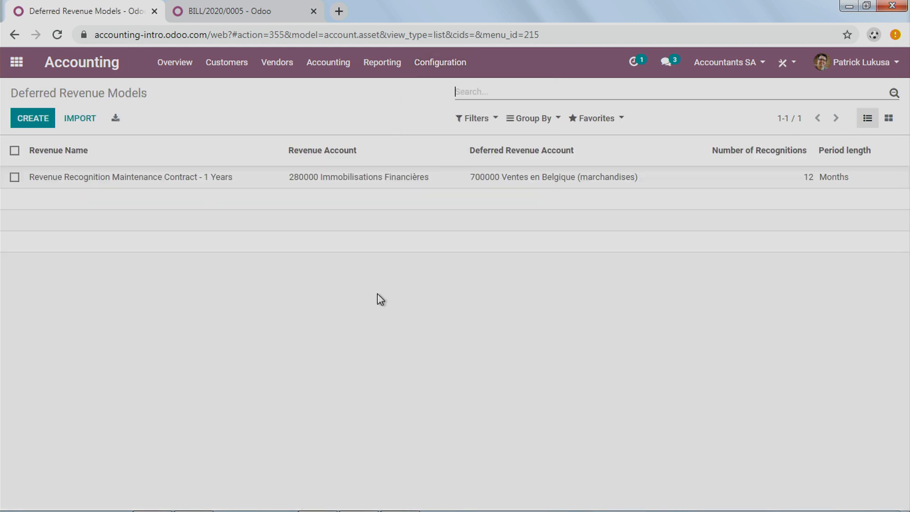
left_click(176, 183)
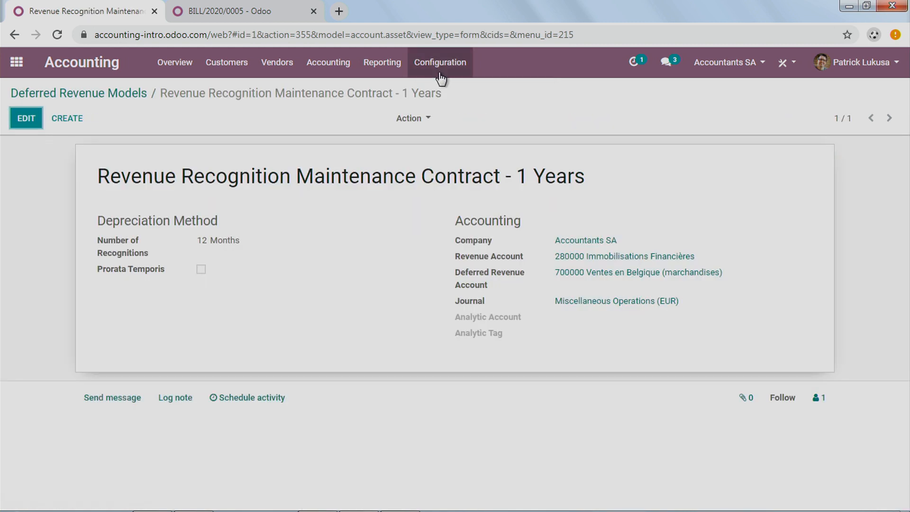
Step: Check the Asset Models list, and review the editable fields of the Revenue Recognition Maintenance Contract - 1 Years deferred revenue model, saving it
left_click(440, 71)
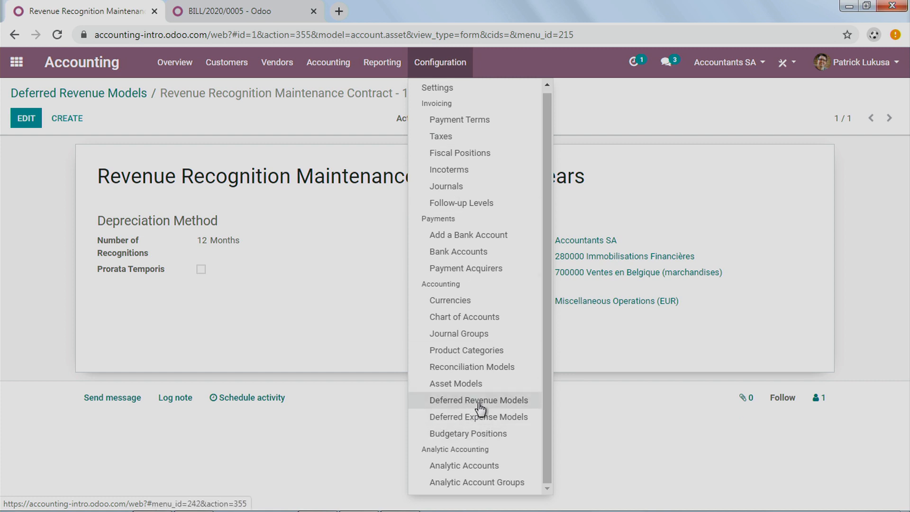
left_click(464, 383)
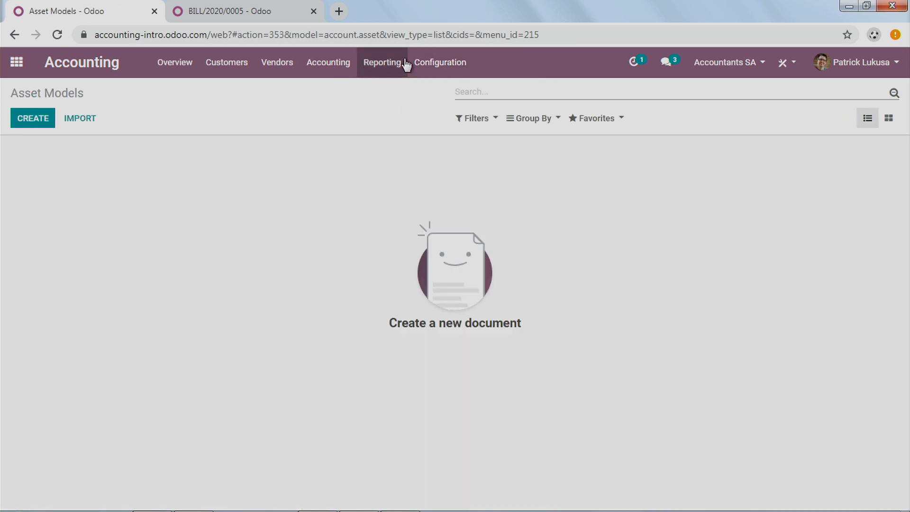
left_click(424, 62)
left_click(532, 400)
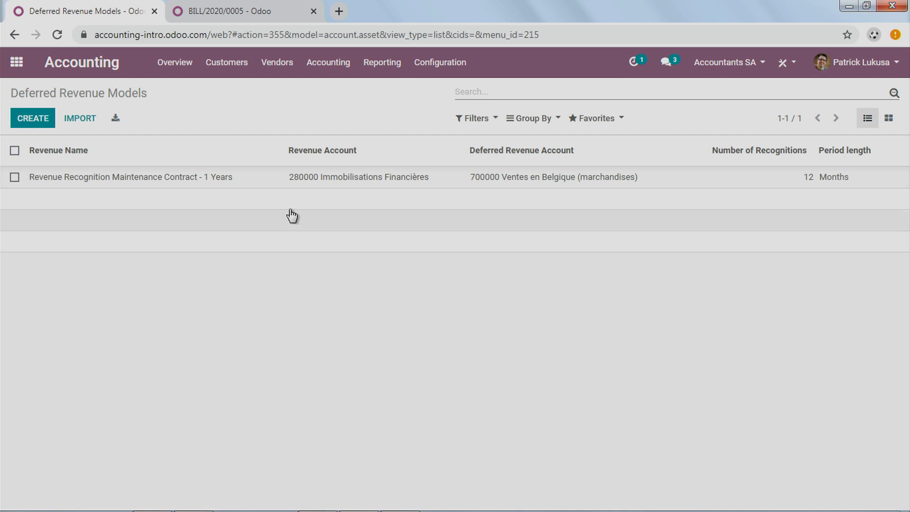
left_click(226, 177)
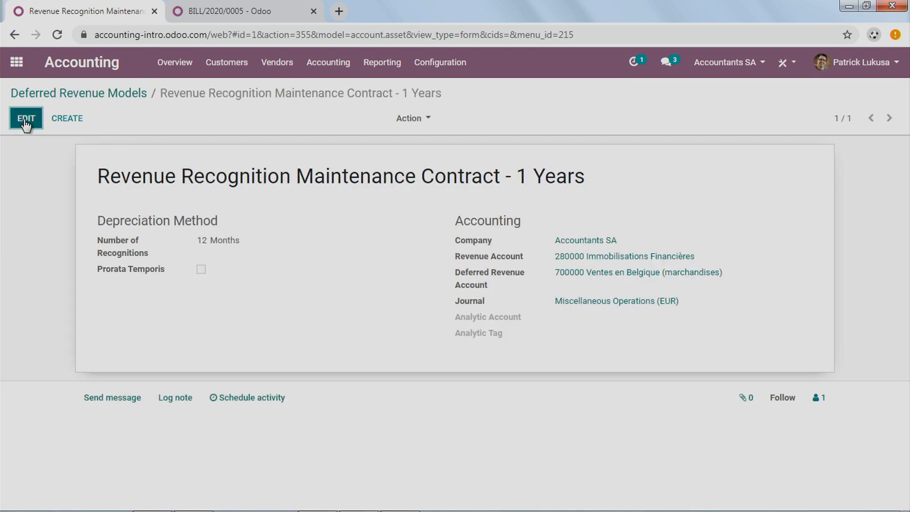
left_click(26, 119)
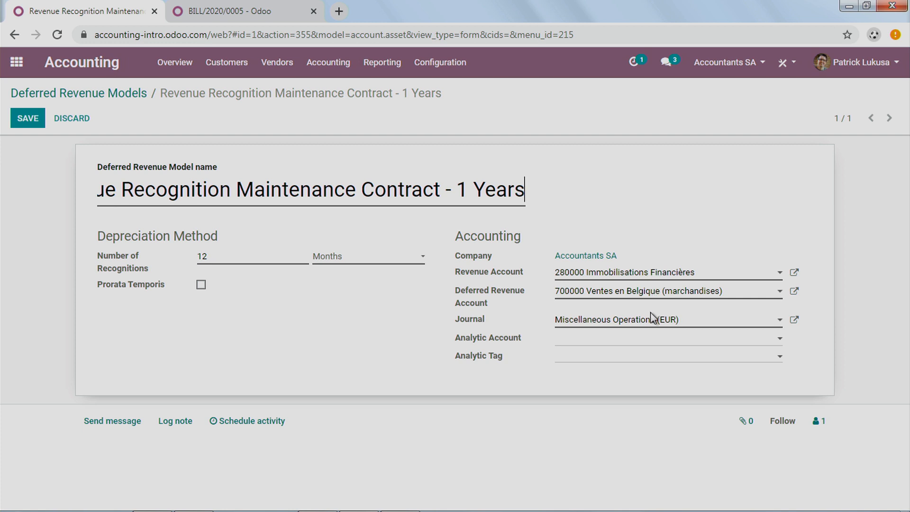
left_click(26, 121)
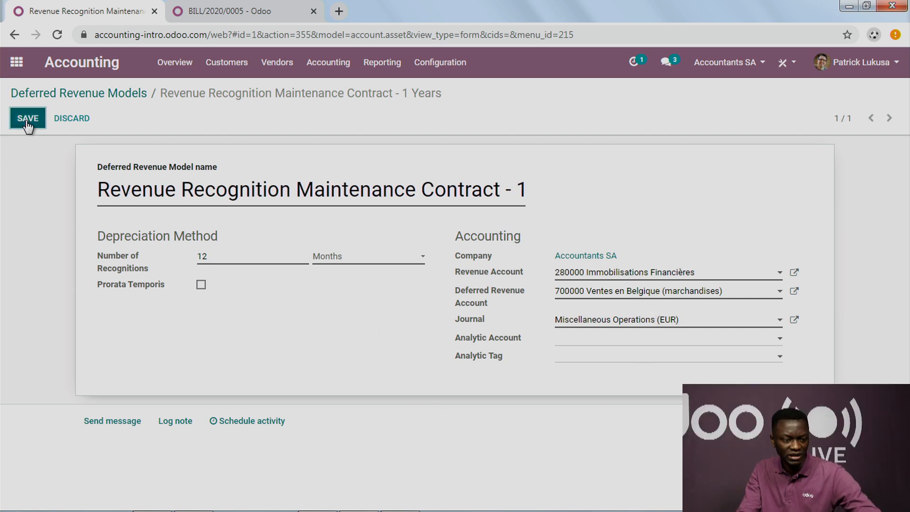
Step: Open customer invoice INV/2020/0004 from the Invoices list and advance to INV/2020/0003
left_click(236, 65)
left_click(249, 94)
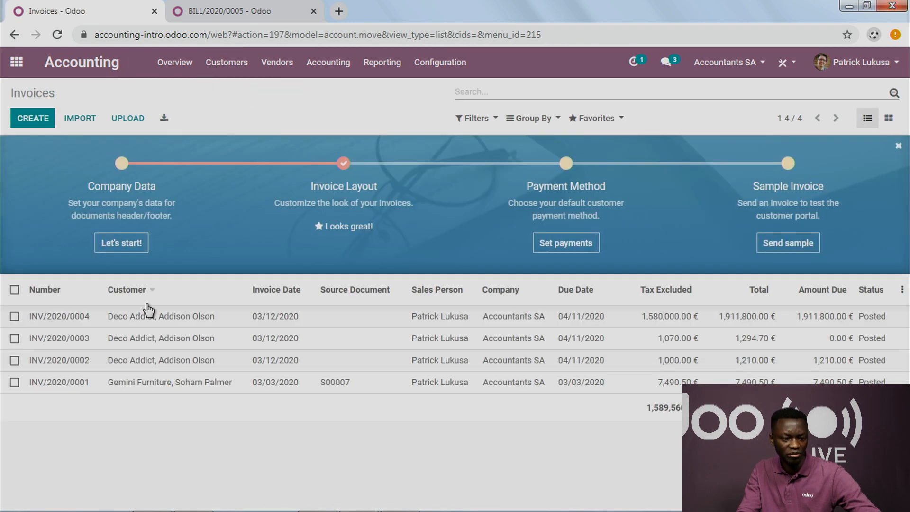
left_click(168, 321)
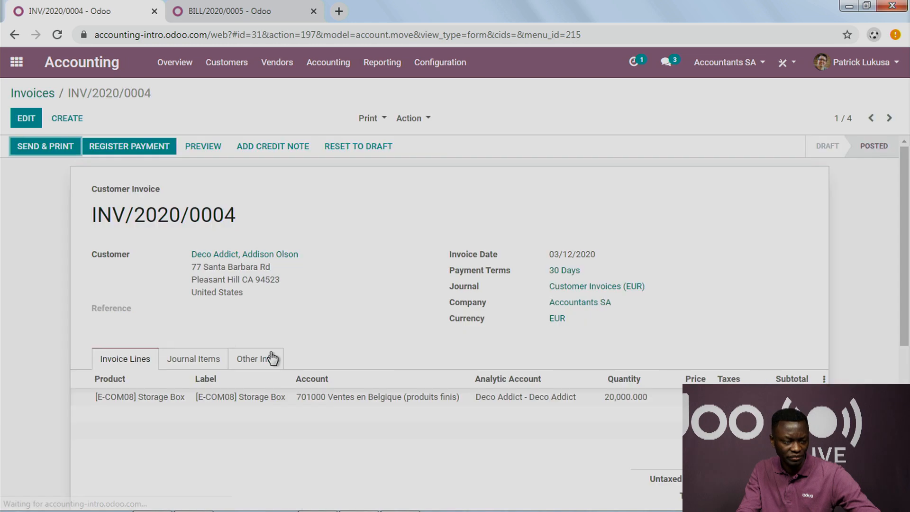
left_click(887, 121)
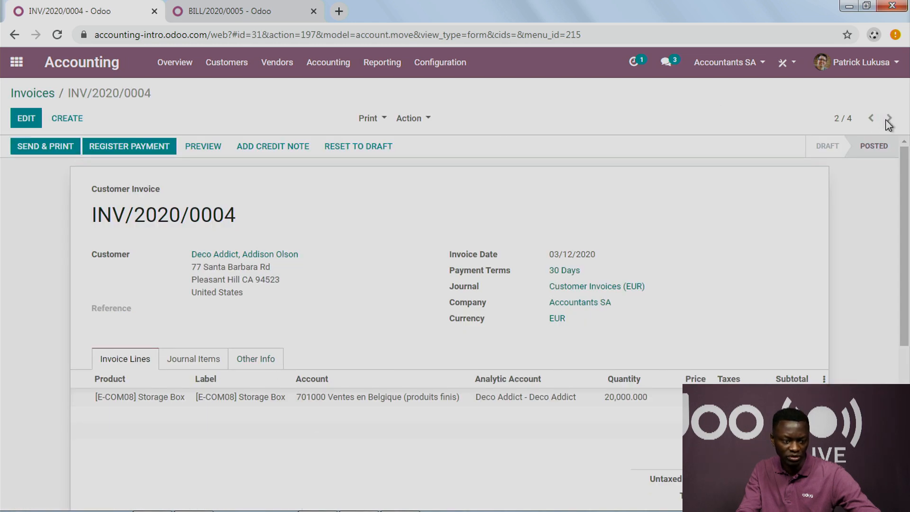
Step: Open vendor bill BILL/2020/0005, advance to the Building bill BILL/2020/0004 and review its lines and amounts
left_click(274, 62)
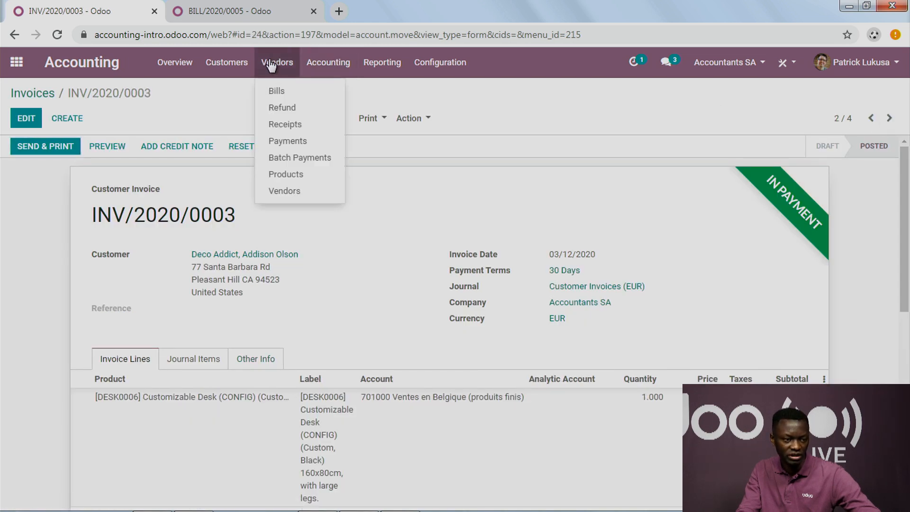
left_click(280, 92)
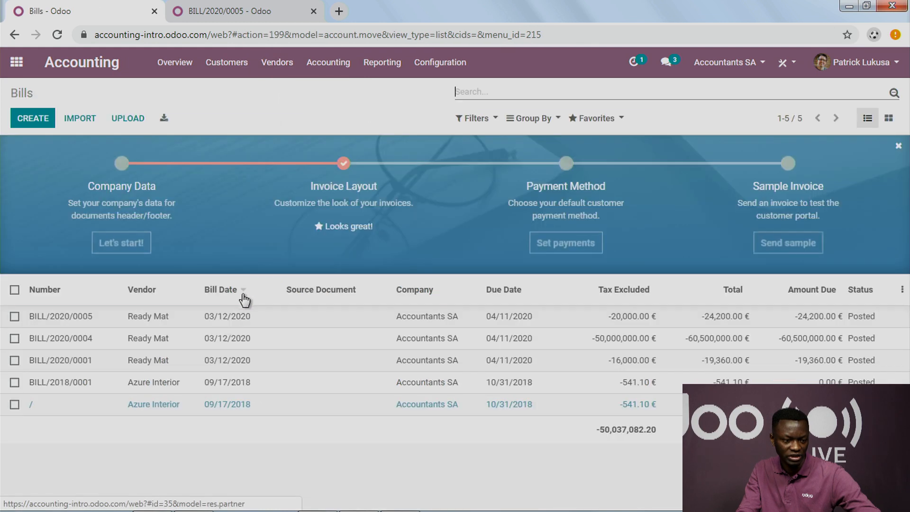
left_click(382, 328)
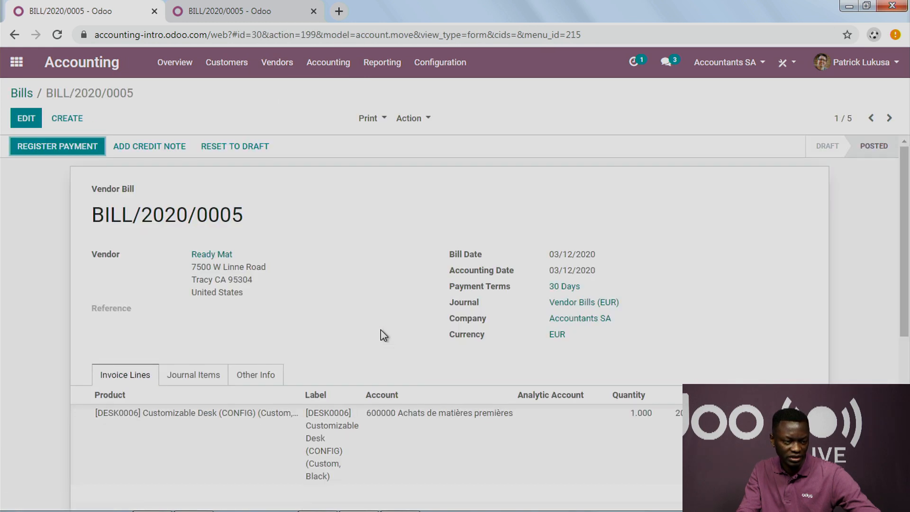
scroll(382, 335, "down", 1)
left_click(890, 118)
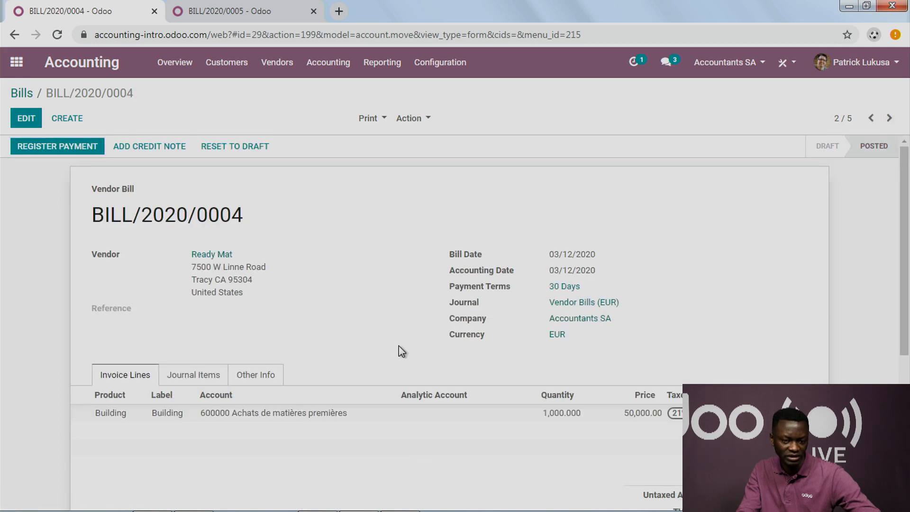
scroll(401, 353, "down", 1)
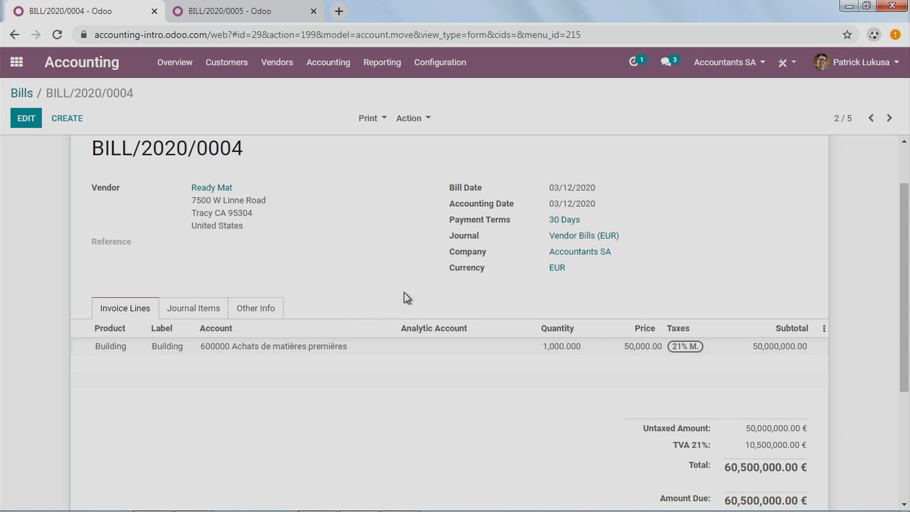
scroll(438, 275, "up", 1)
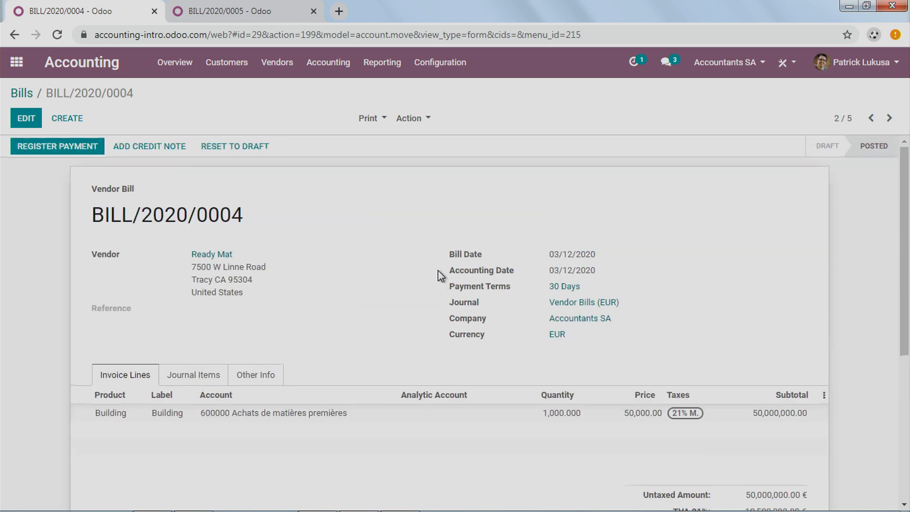
Step: Page backwards through the vendor bills, looping around to the Building bill BILL/2020/0004
left_click(880, 119)
left_click(874, 119)
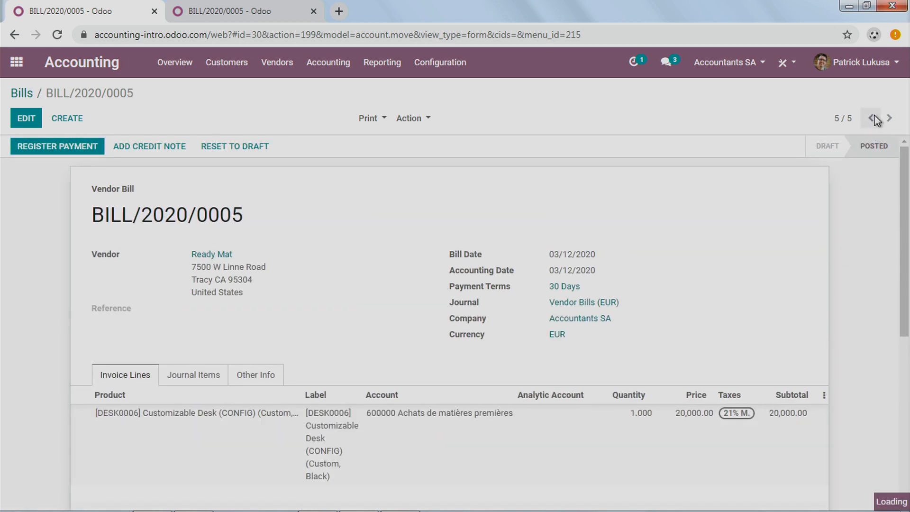
left_click(876, 119)
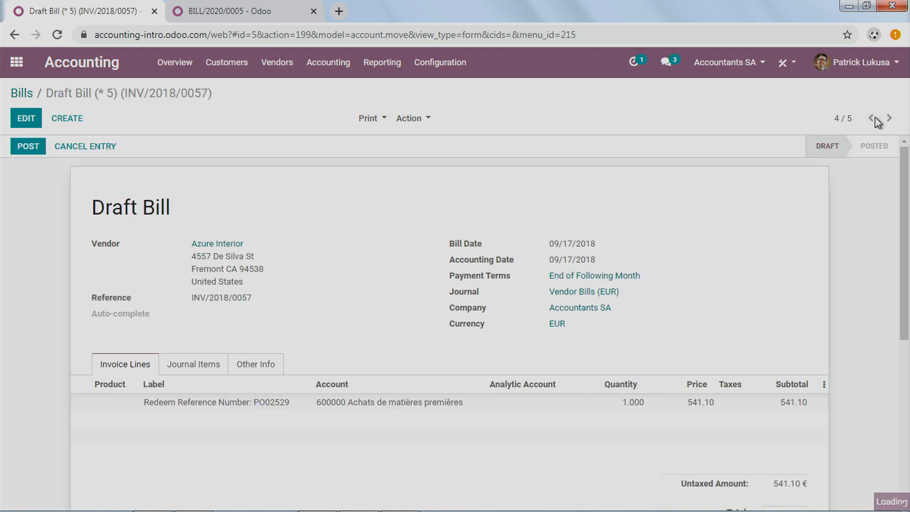
left_click(877, 121)
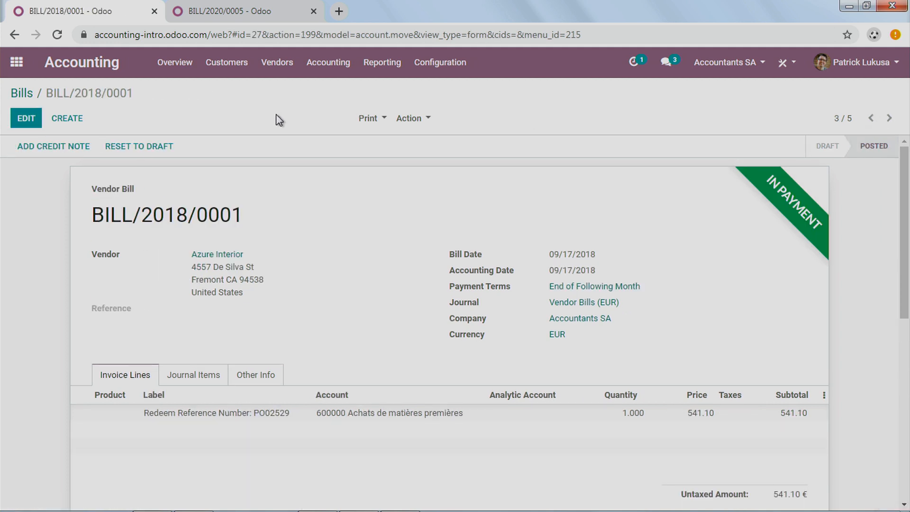
left_click(870, 119)
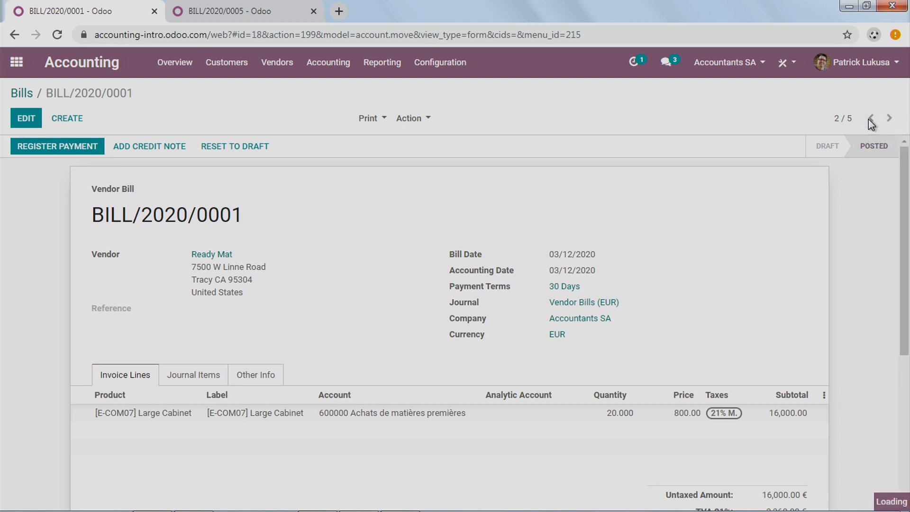
Step: Open the customer invoices and page through them to INV/2020/0002, the invoice for the Building product
left_click(226, 62)
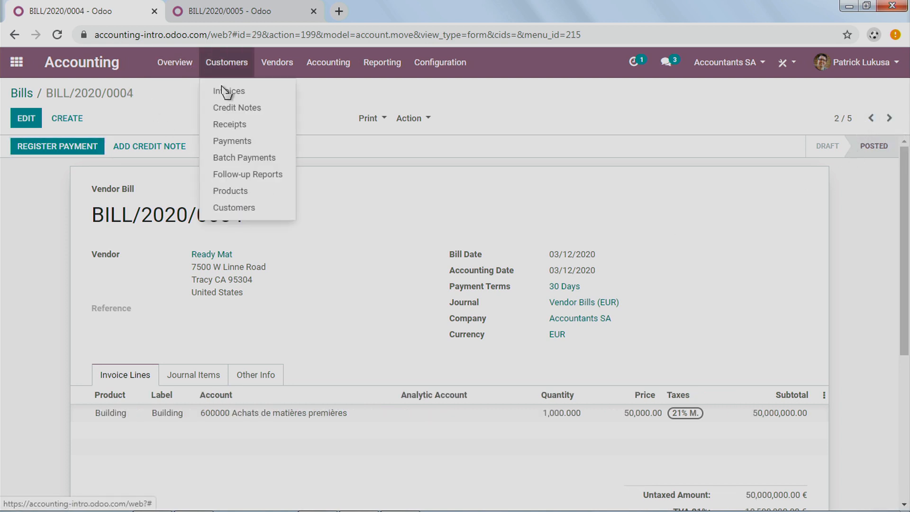
left_click(233, 91)
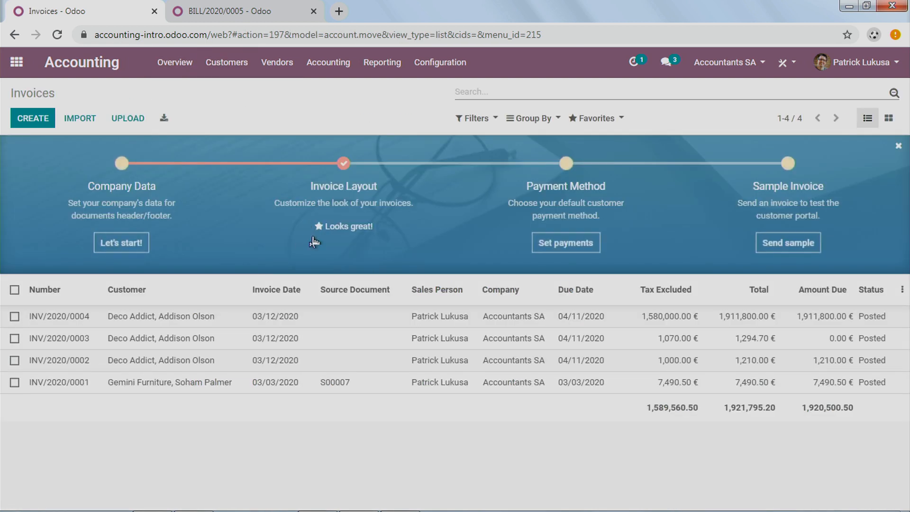
left_click(592, 325)
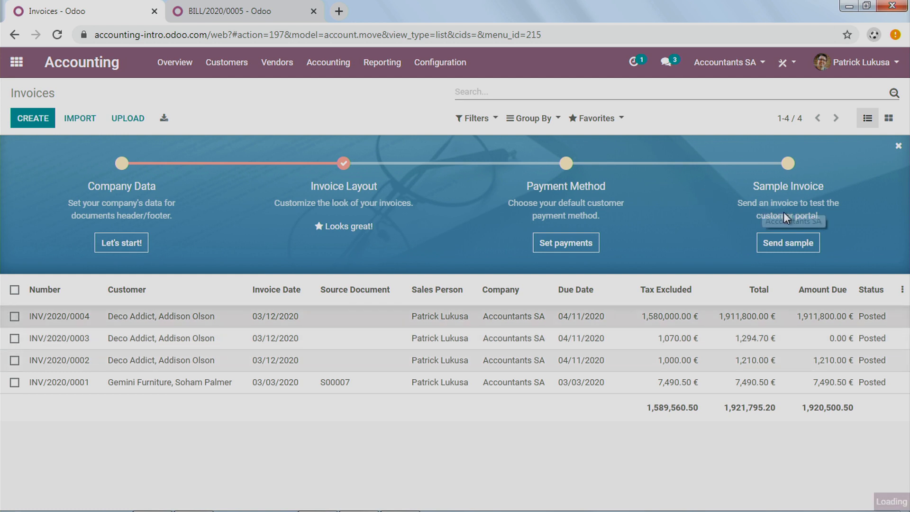
left_click(888, 119)
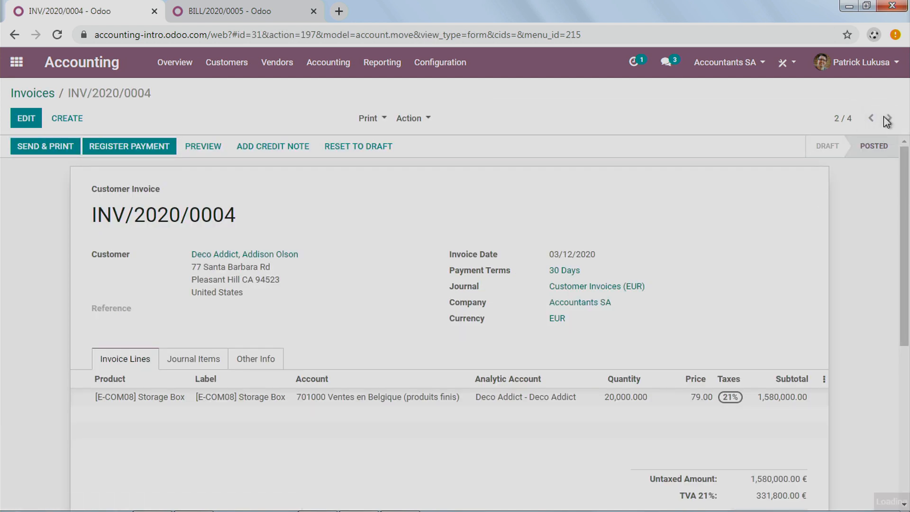
left_click(887, 119)
left_click(887, 119)
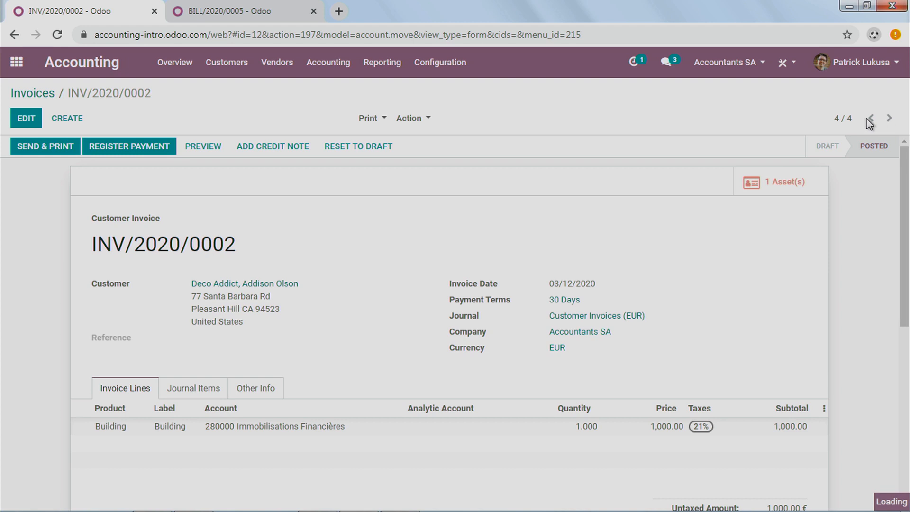
left_click(871, 118)
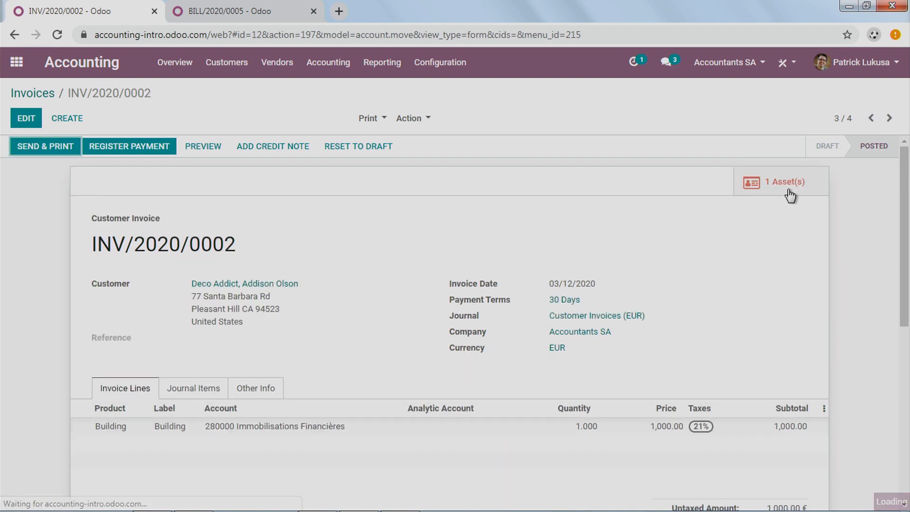
Step: Review the depreciation board of the Building asset linked to invoice INV/2020/0002, and return to the home screen
left_click(789, 187)
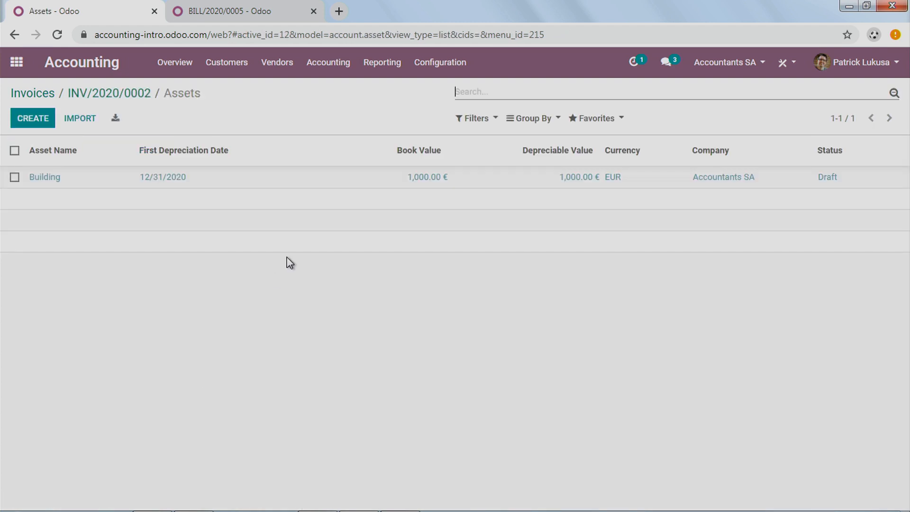
left_click(126, 96)
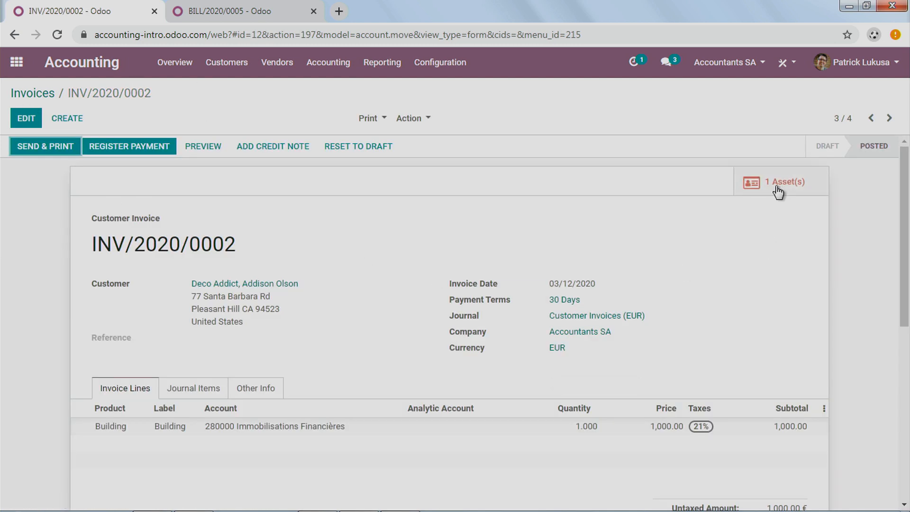
left_click(779, 190)
left_click(429, 181)
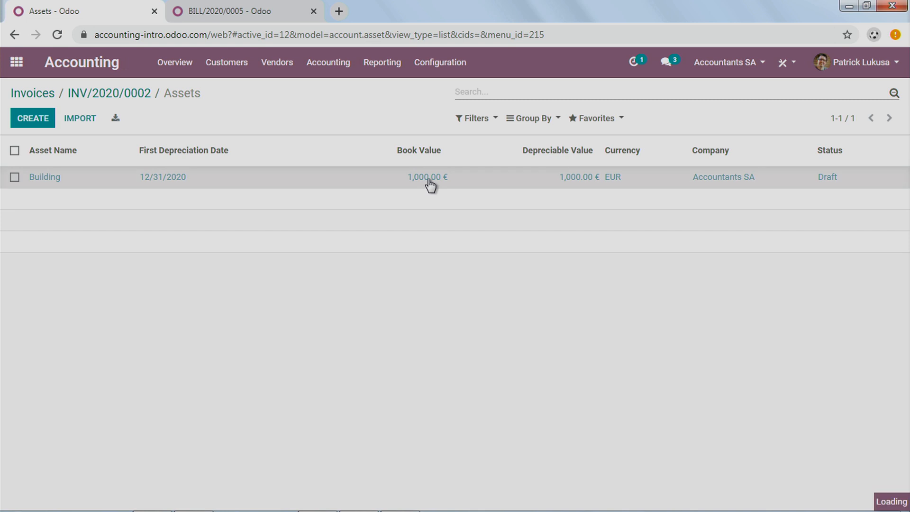
scroll(426, 318, "down", 6)
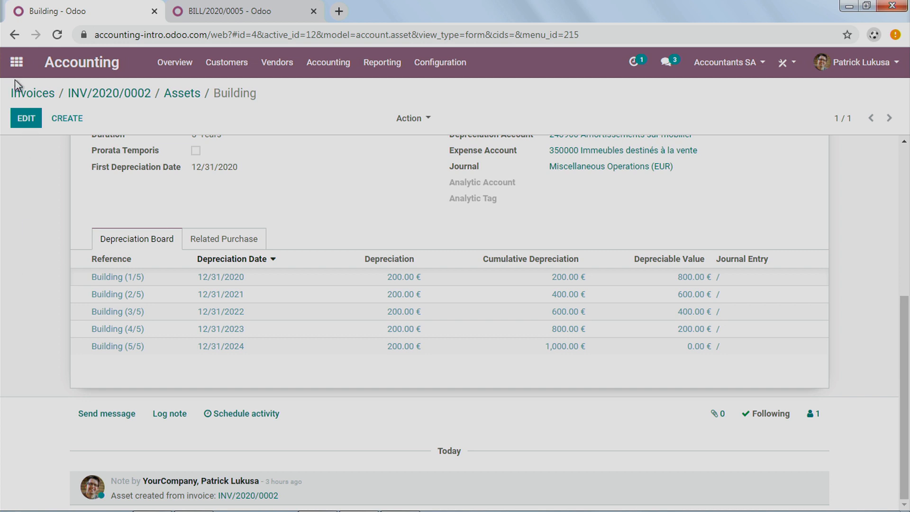
left_click(16, 62)
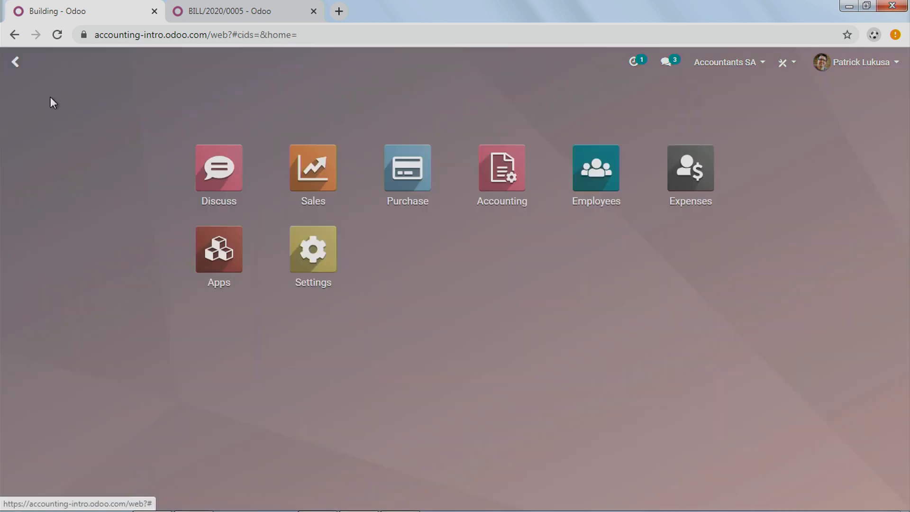
Step: Open the Accounting settings and review the bank statement import options under Bank & Cash
left_click(497, 183)
left_click(424, 72)
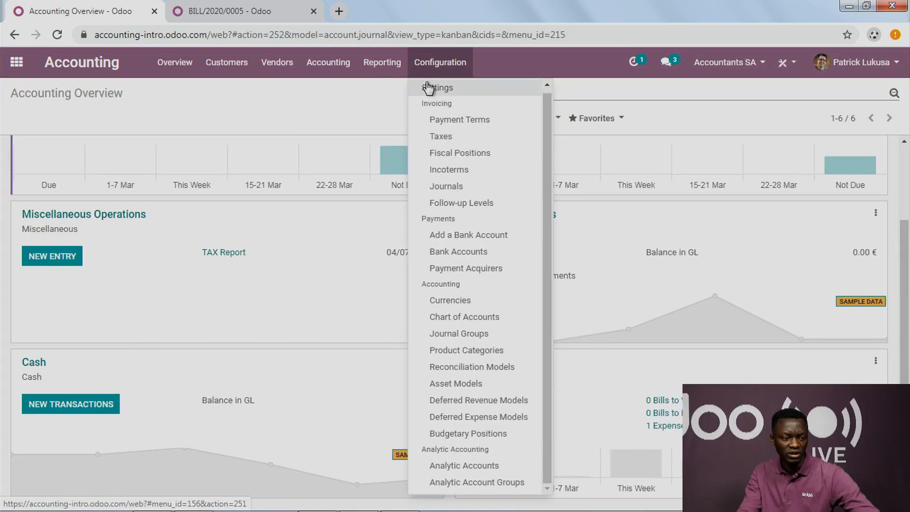
left_click(428, 87)
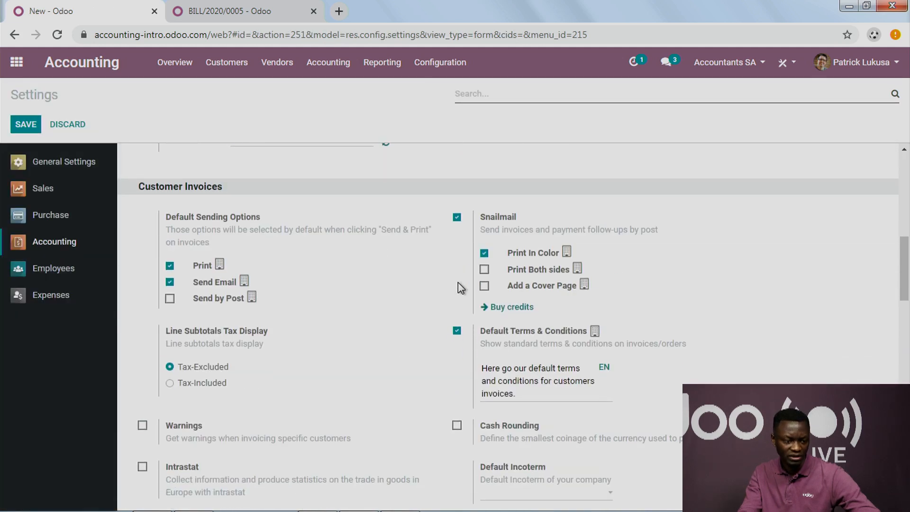
scroll(458, 283, "down", 15)
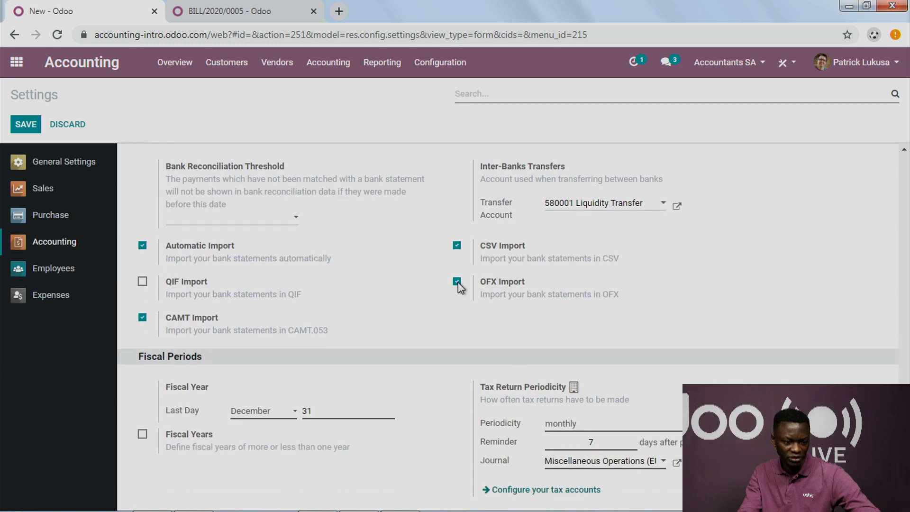
scroll(458, 282, "down", 4)
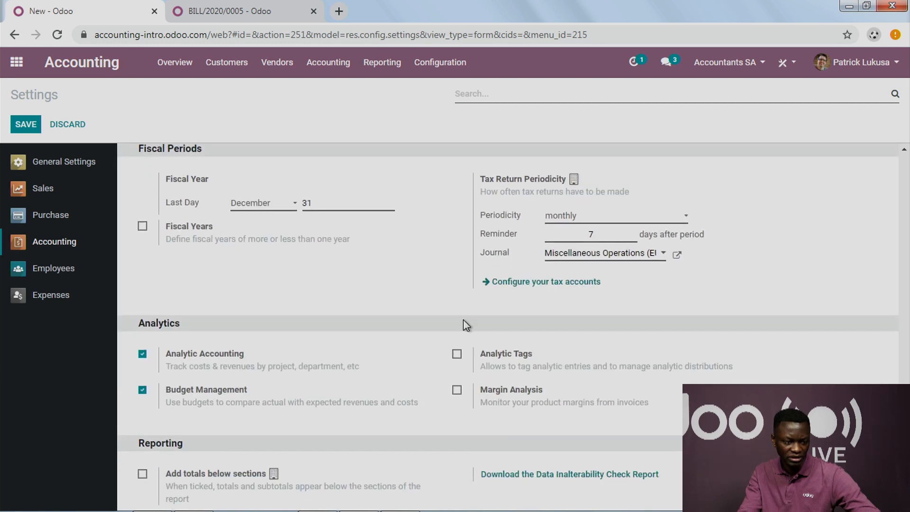
scroll(463, 321, "up", 7)
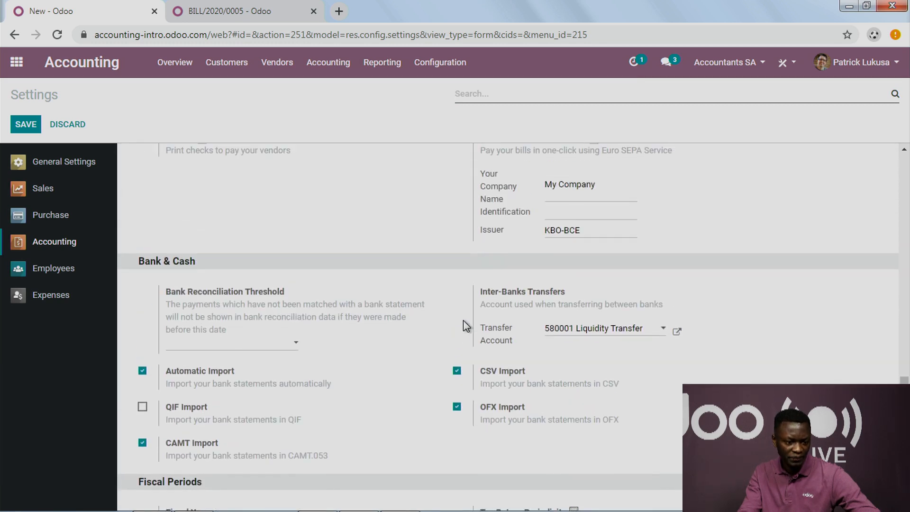
scroll(463, 321, "up", 2)
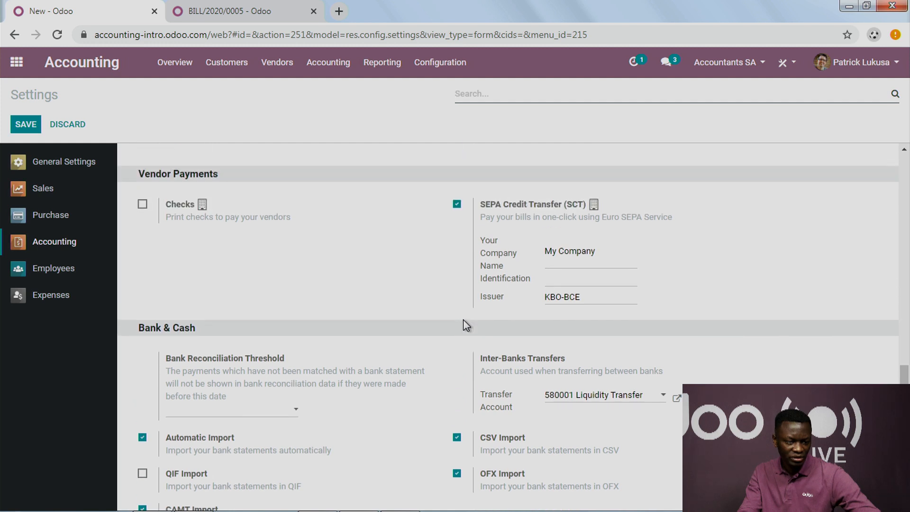
scroll(466, 325, "down", 2)
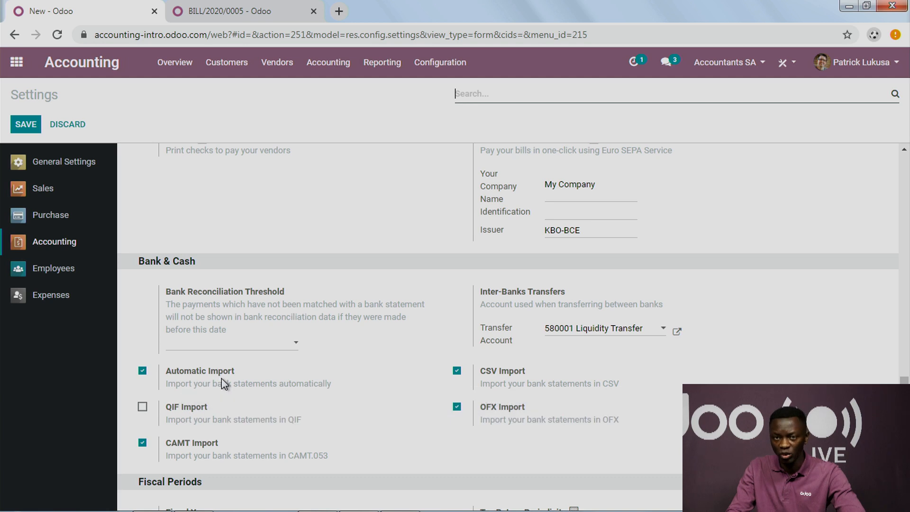
mouse_move(223, 382)
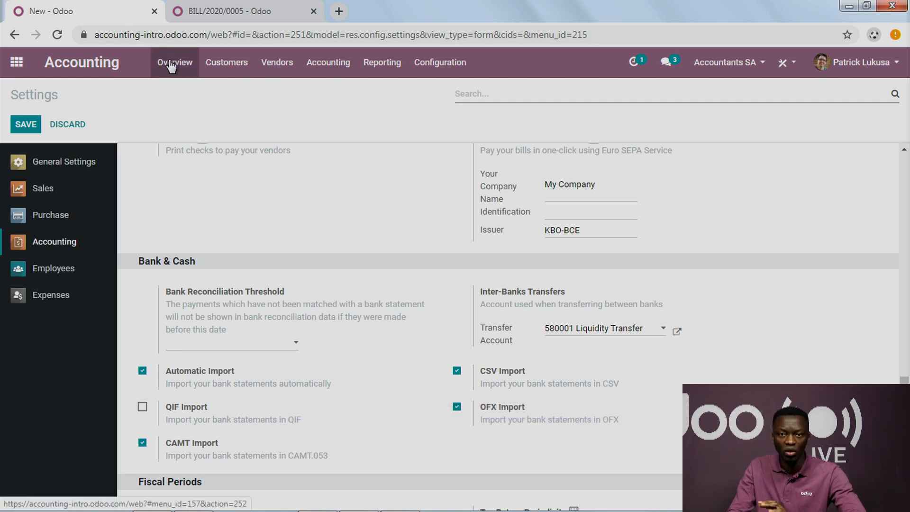
Step: Return to the accounting overview and open the statement import for the BNP Paribas Fortis journal
left_click(223, 66)
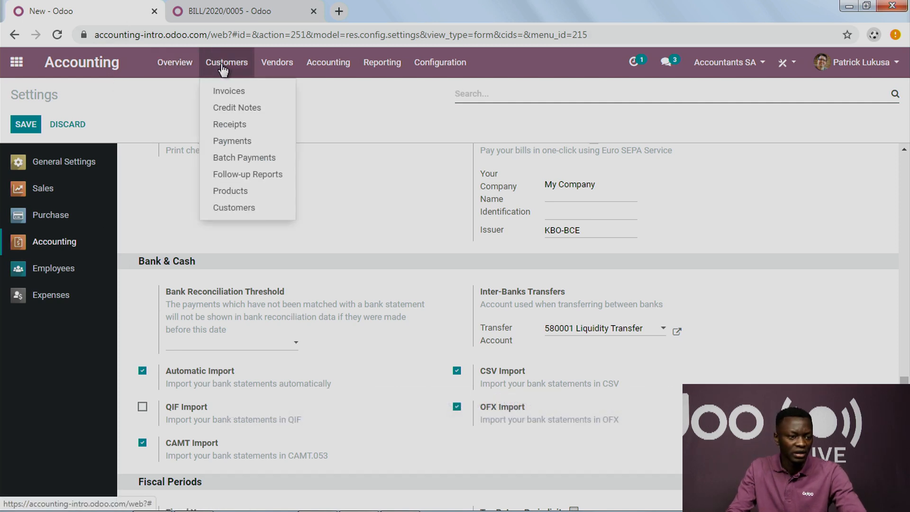
left_click(234, 95)
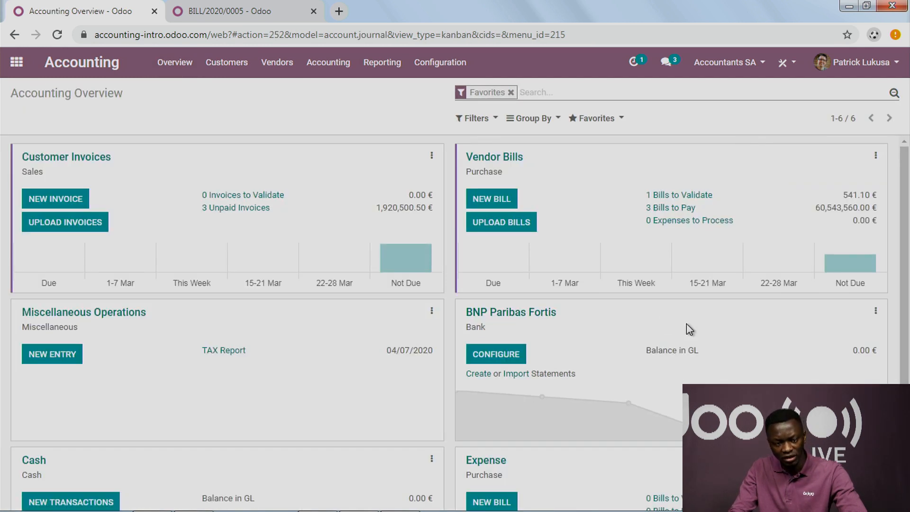
left_click(521, 374)
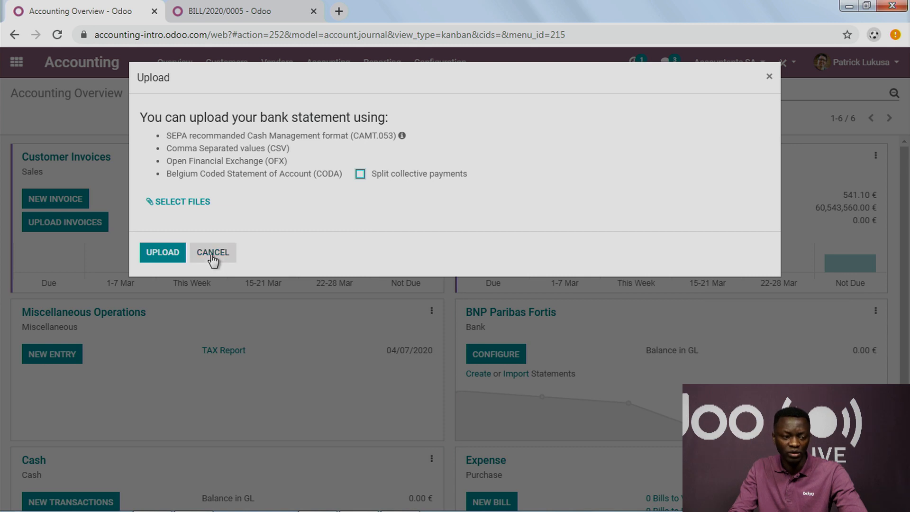
Step: Switch to the text editor showing 1 ok.txt and examine the contents of the coded bank statement file
key("super+Tab")
key("super+Tab")
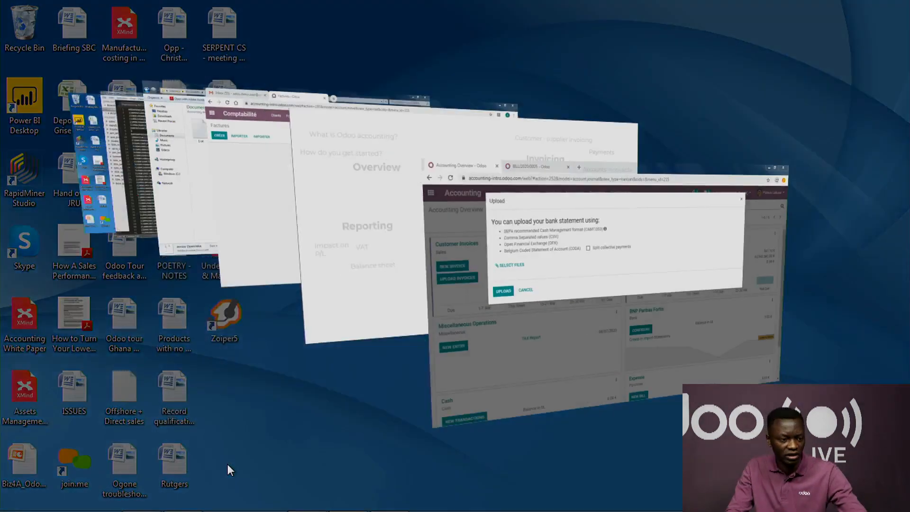
key("super+Tab")
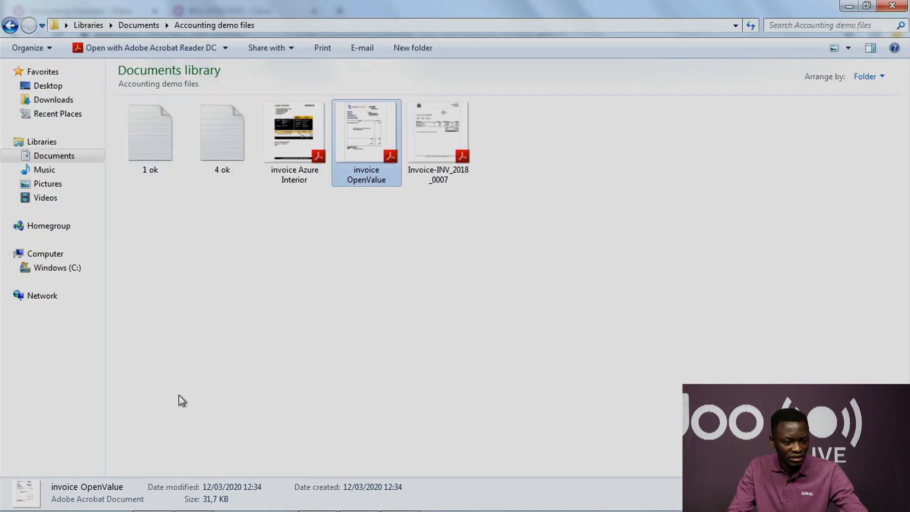
key("super+Tab")
key("super+Tab")
key("super+Tab")
key("super+Tab")
key("super+Tab")
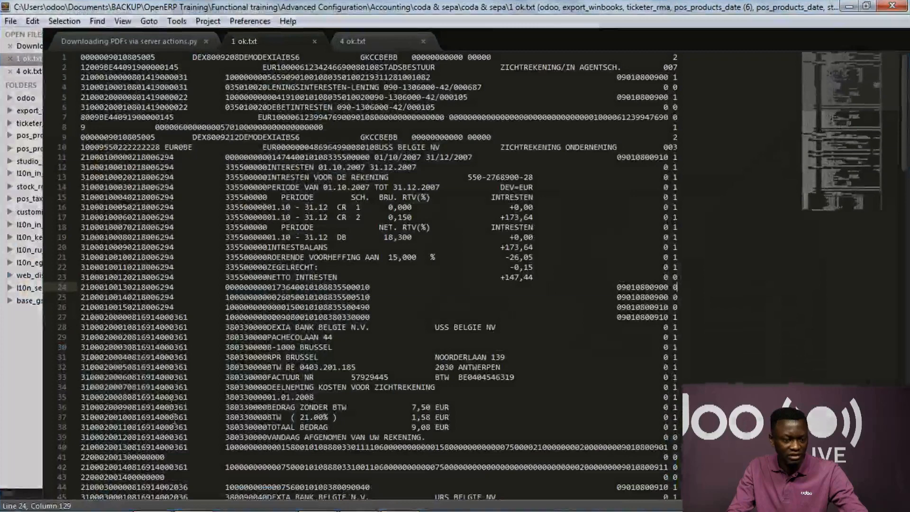
left_click(323, 227)
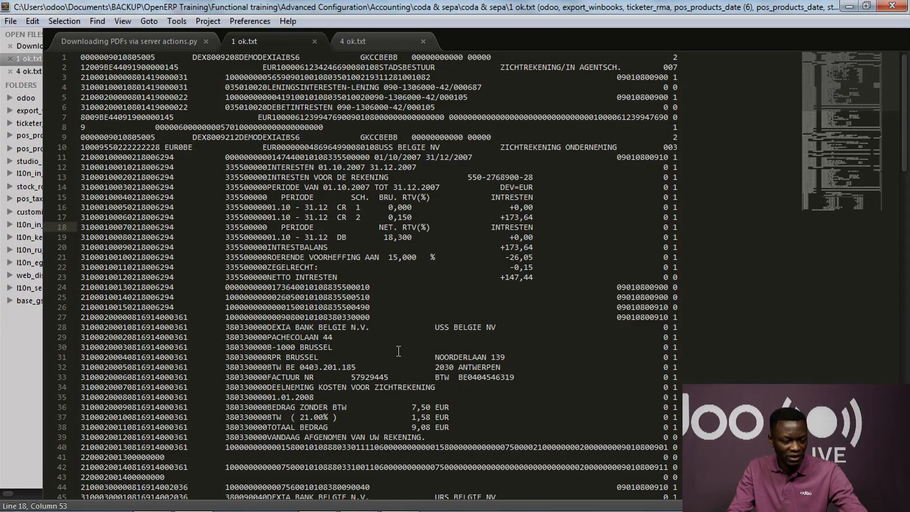
scroll(405, 340, "down", 5)
scroll(406, 333, "up", 5)
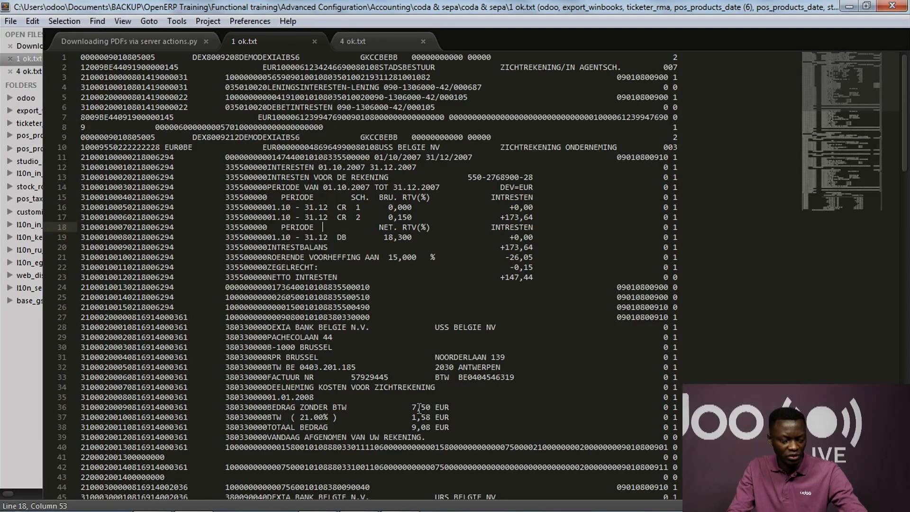
Step: Switch back to Odoo in the browser, review the supported bank statement formats, and cancel the upload
key("super+Tab")
key("super+Tab")
key("super+Tab")
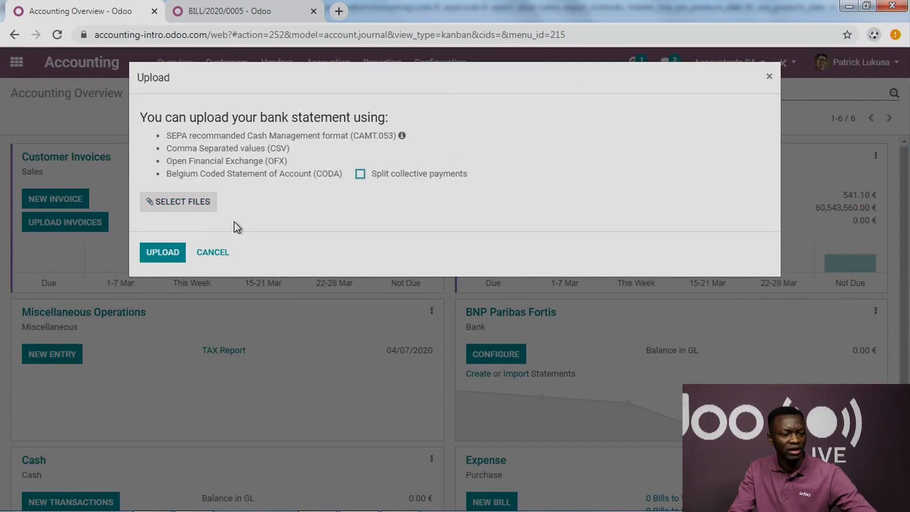
left_click_drag(270, 149, 274, 150)
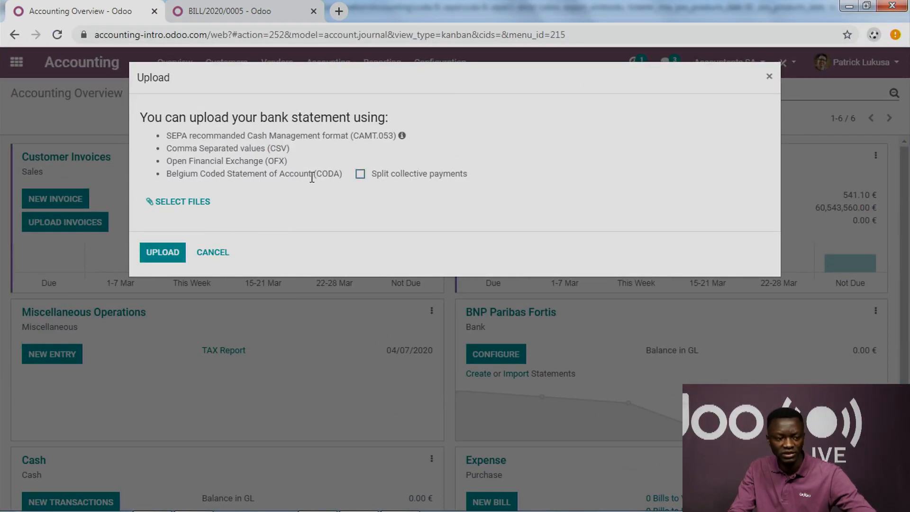
left_click(212, 253)
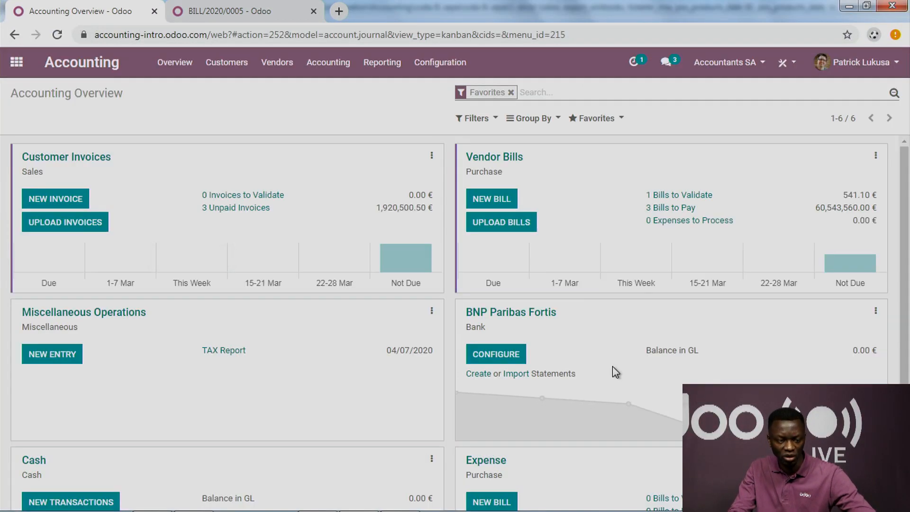
Step: Import the bank statement file "1 ok" into the BNP Paribas Fortis journal
left_click(518, 375)
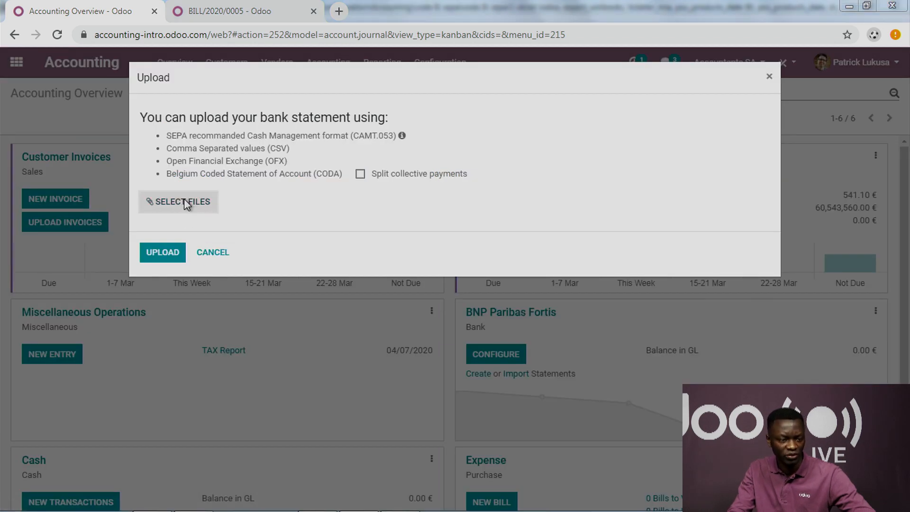
left_click(195, 209)
double_click(162, 149)
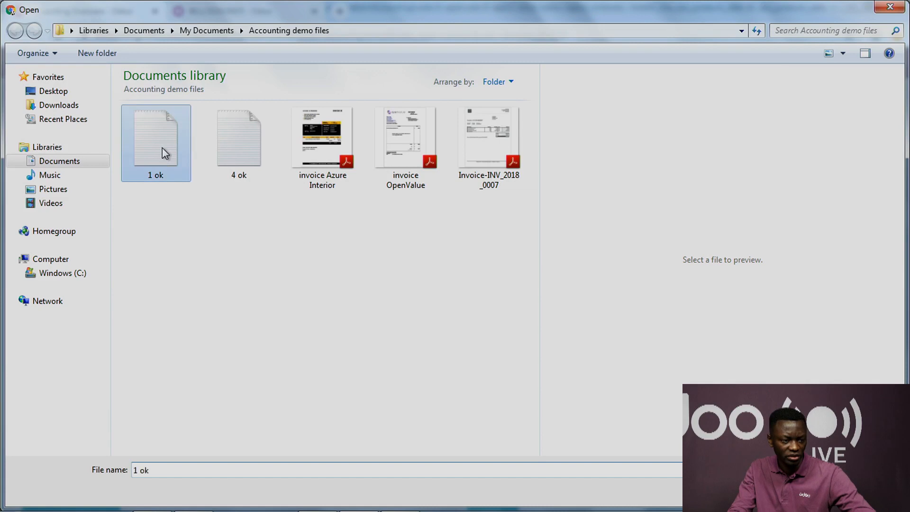
left_click(173, 294)
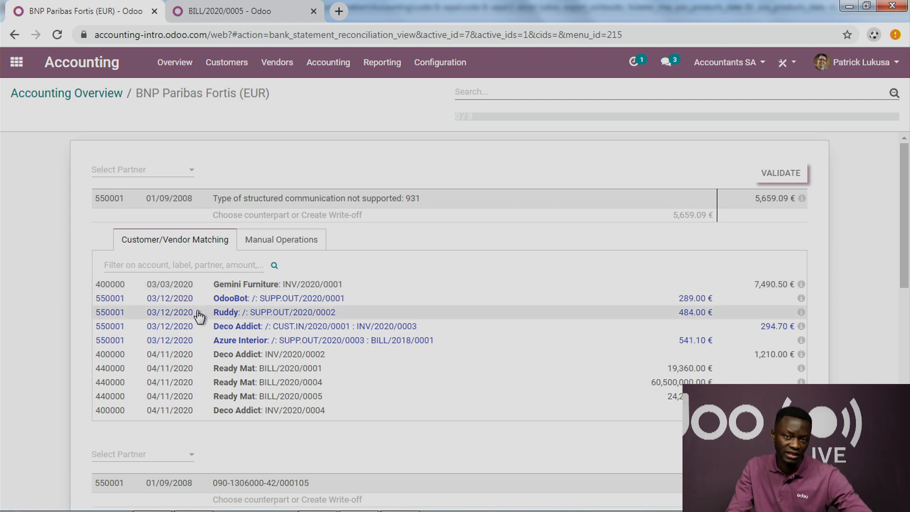
Step: Review the imported bank statement lines and the customer and vendor matching suggestions in the reconciliation view
scroll(227, 363, "down", 3)
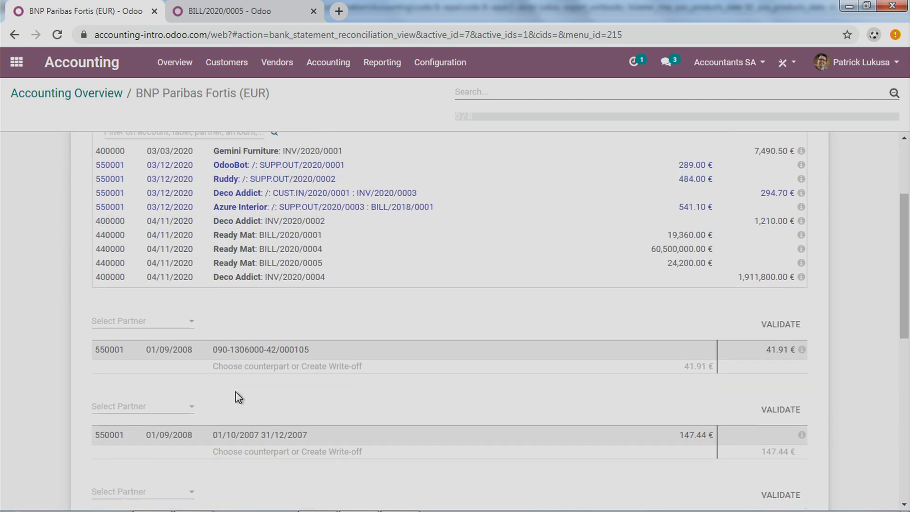
scroll(237, 395, "down", 5)
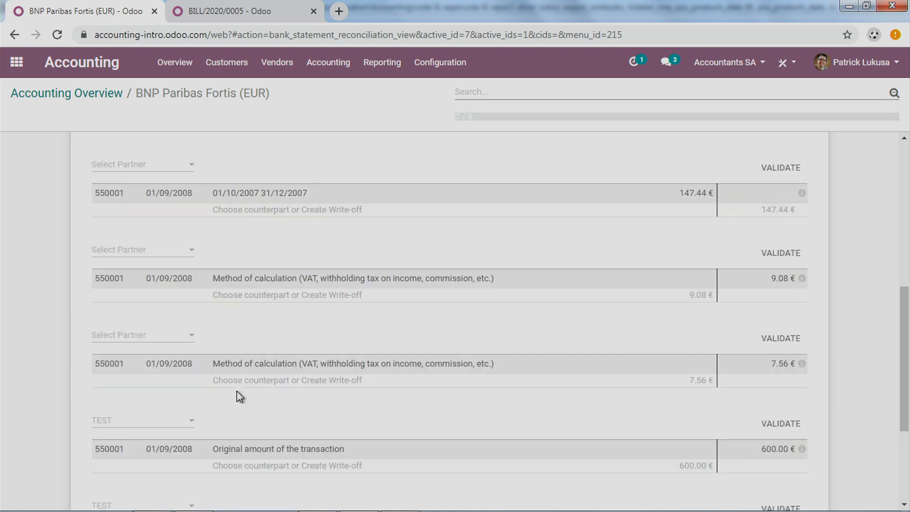
scroll(238, 391, "up", 6)
scroll(239, 387, "up", 2)
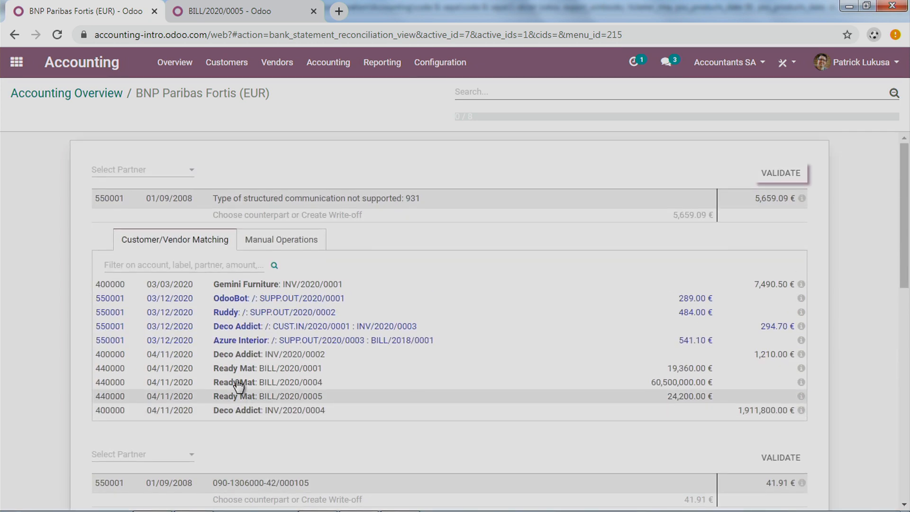
scroll(238, 375, "down", 10)
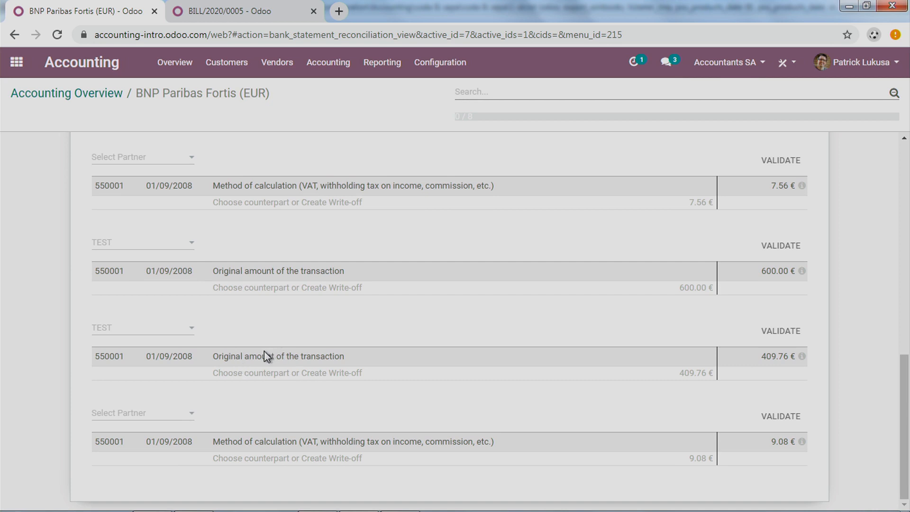
scroll(505, 365, "up", 10)
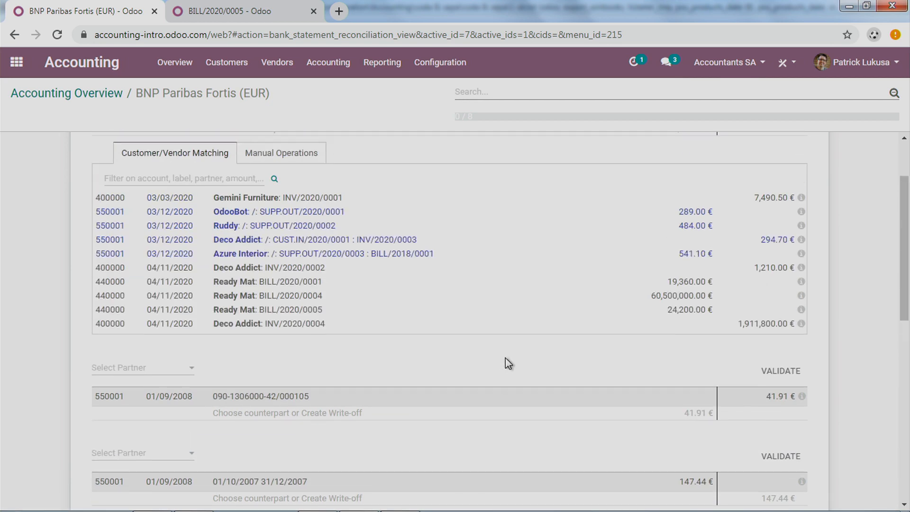
scroll(505, 364, "up", 2)
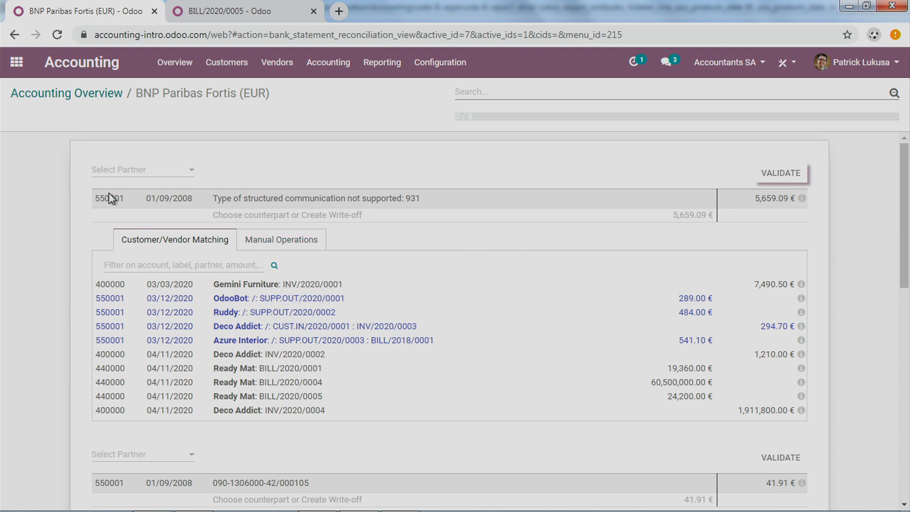
left_click_drag(100, 198, 204, 202)
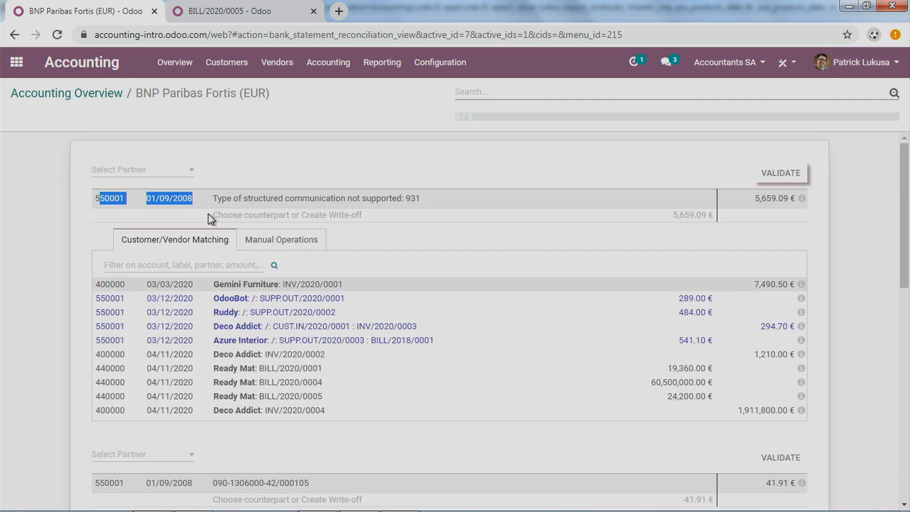
Step: Open the BNP Paribas Fortis journal's configuration from the accounting overview, set Bank Feeds to Automated Bank Synchronization, and save
left_click(91, 98)
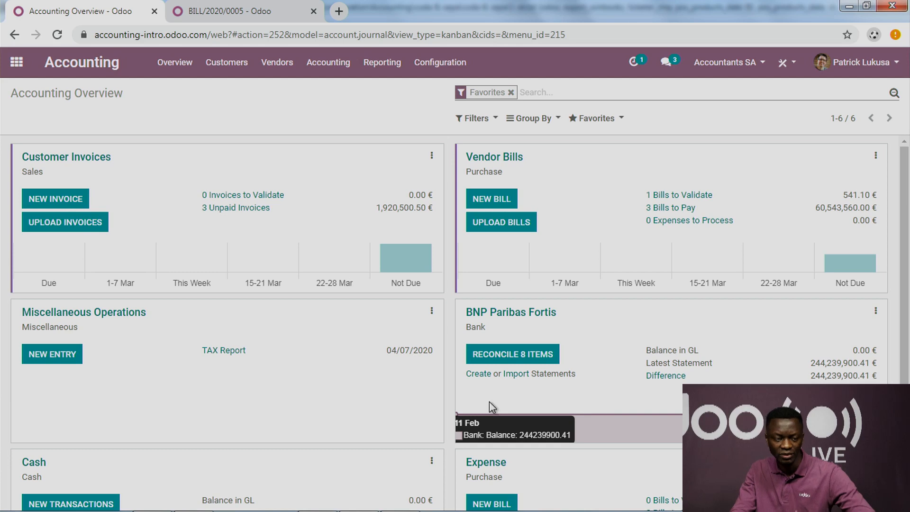
left_click(876, 311)
scroll(876, 311, "down", 2)
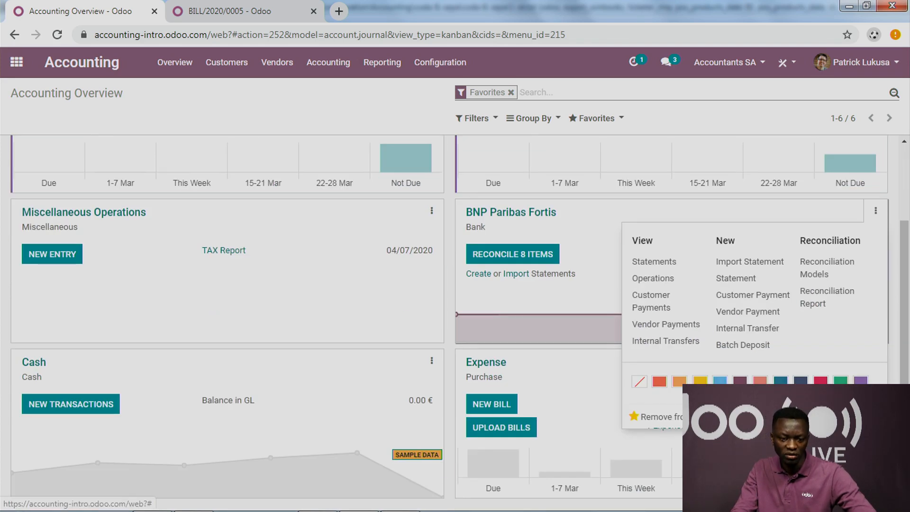
left_click(863, 416)
left_click(628, 347)
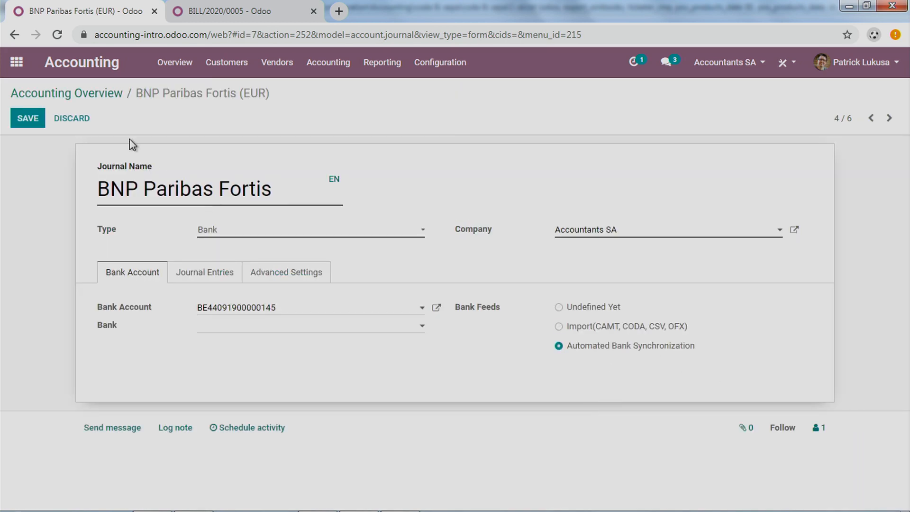
left_click(22, 119)
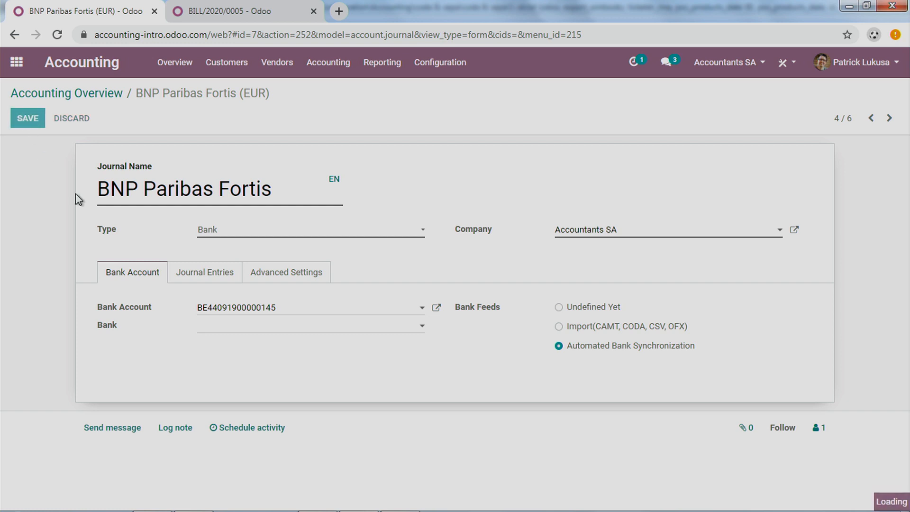
Step: Return to the accounting overview, start online synchronization for BNP Paribas Fortis, and browse the Belgian bank institutions
left_click(112, 94)
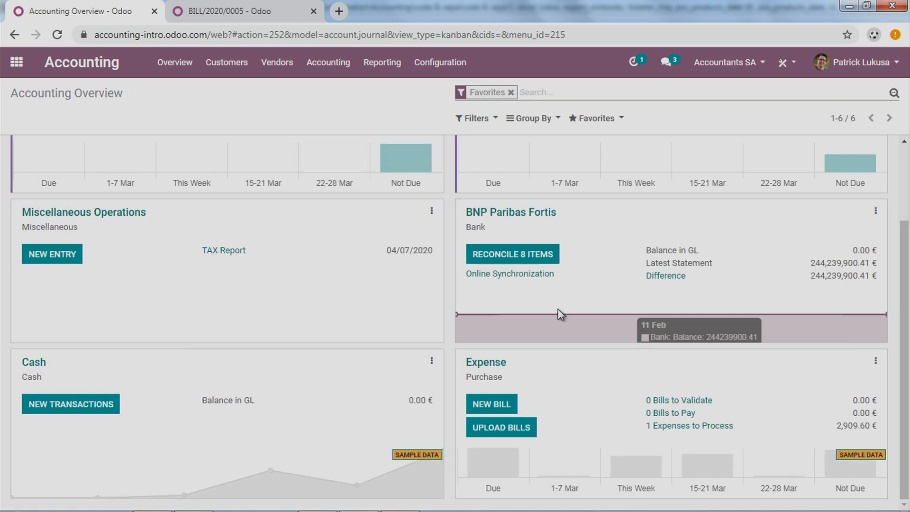
left_click(486, 278)
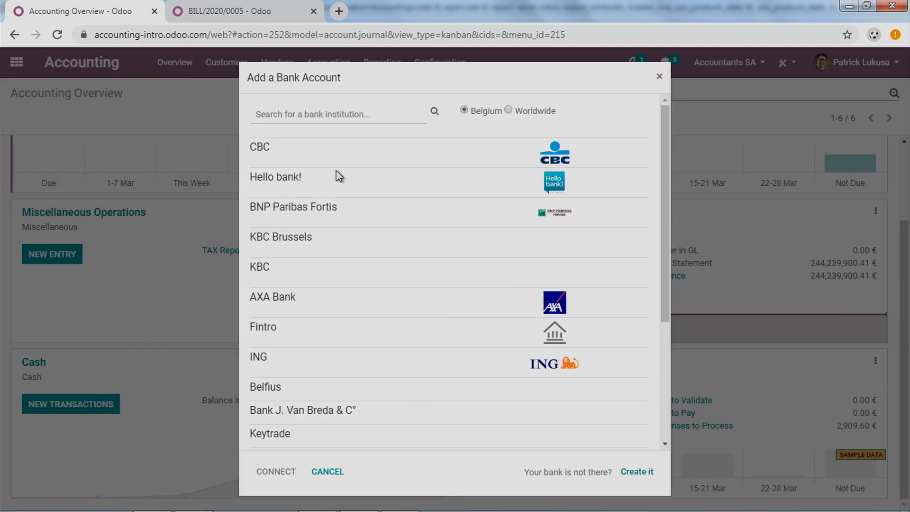
scroll(340, 209, "down", 4)
scroll(340, 209, "up", 4)
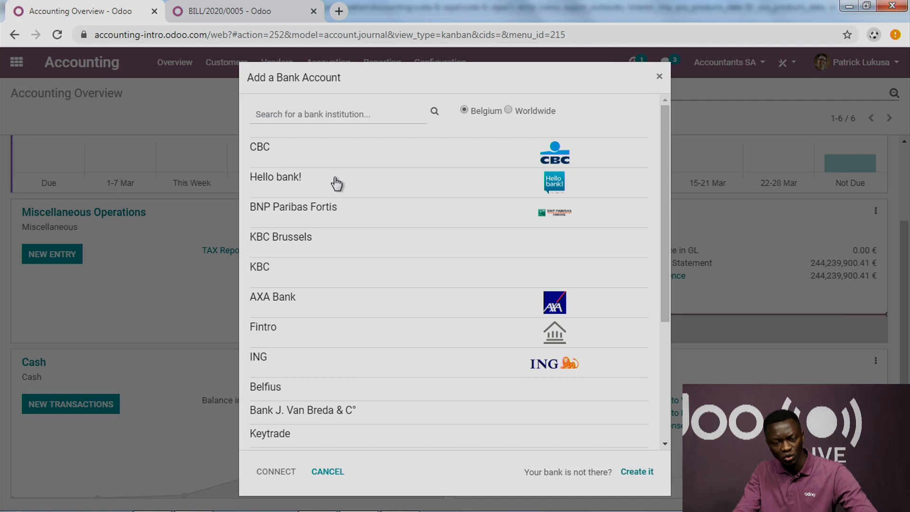
scroll(397, 267, "down", 4)
scroll(397, 267, "up", 4)
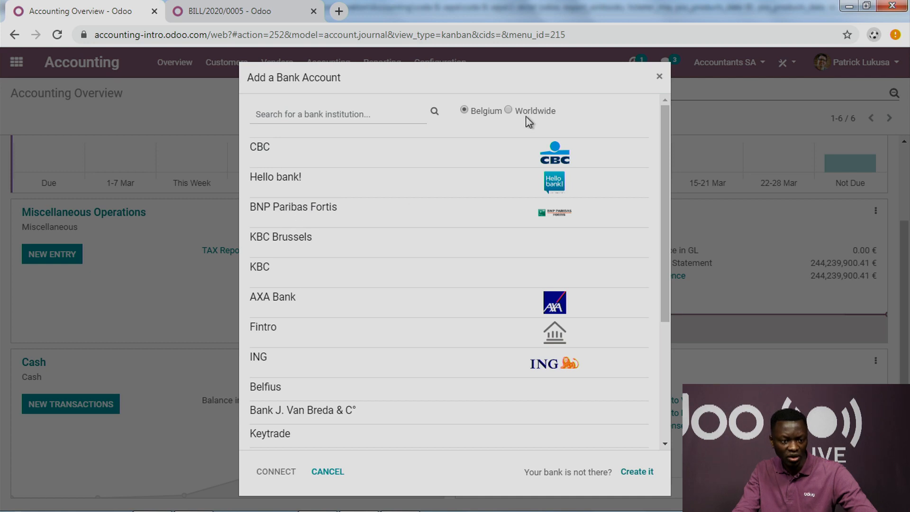
Step: Search the worldwide bank institutions for CHASE and HDFC, and close the bank account dialog
left_click(357, 114)
type("CHASE")
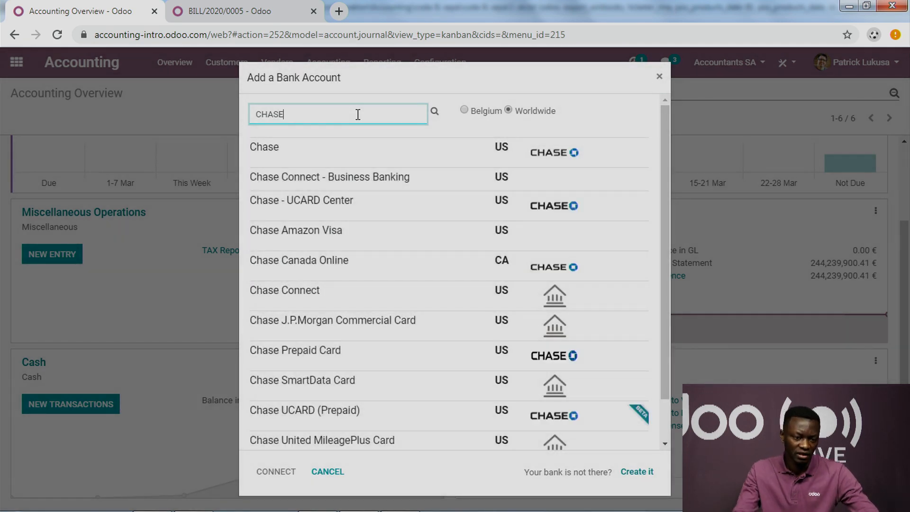
key("BackSpace")
key("BackSpace")
key("BackSpace")
type("HDFC")
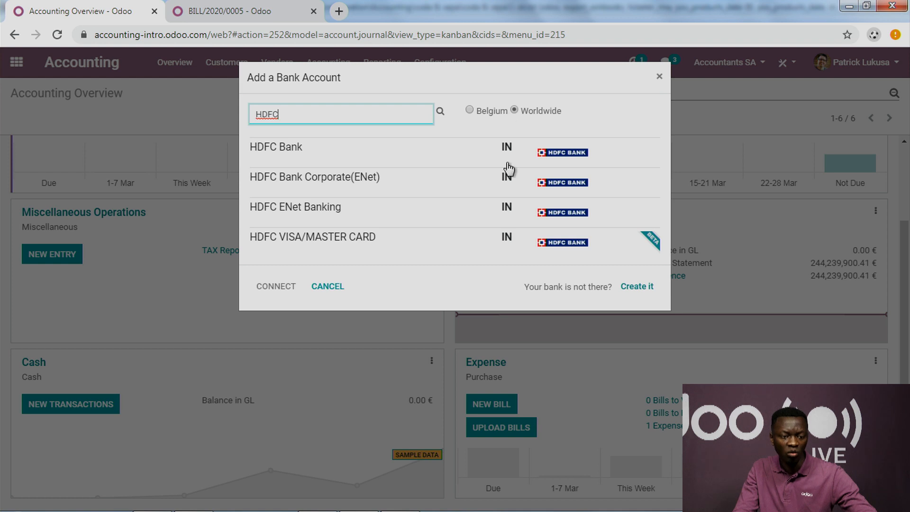
left_click(659, 75)
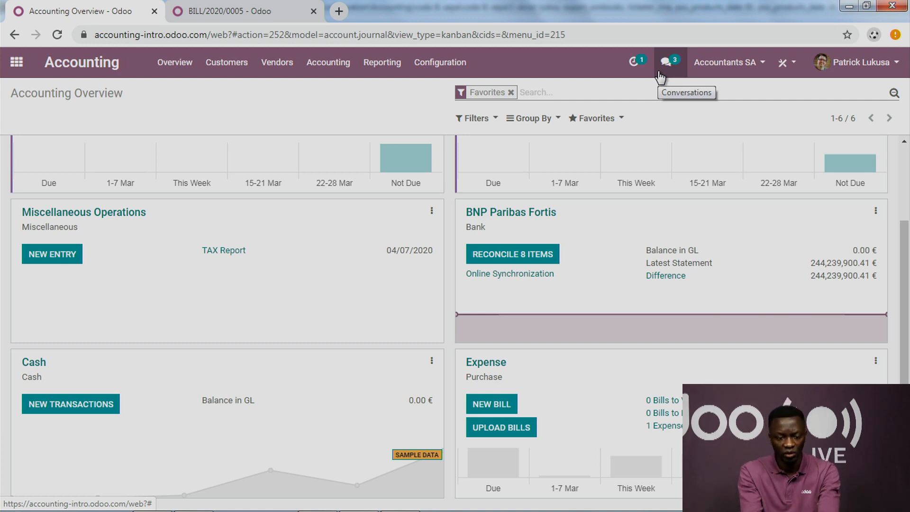
Step: View the BNP Paribas Fortis items awaiting reconciliation and return to the accounting overview
left_click(536, 256)
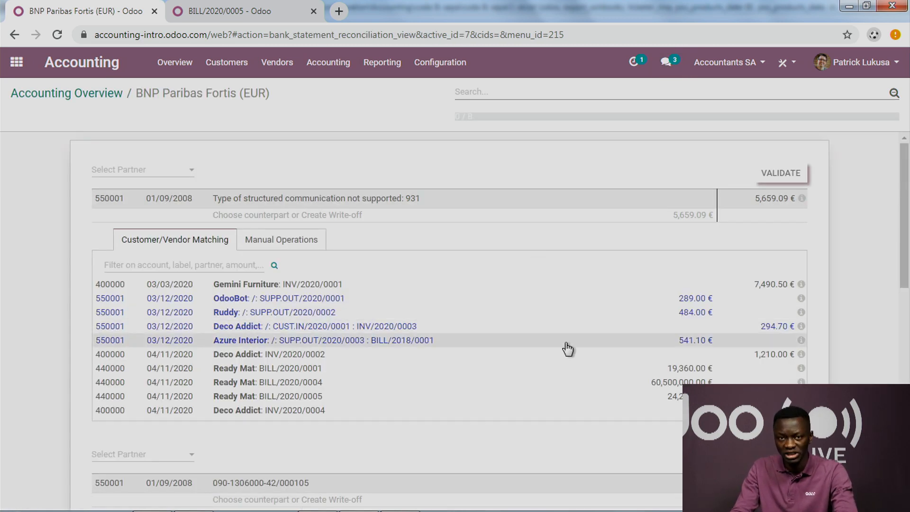
left_click(16, 62)
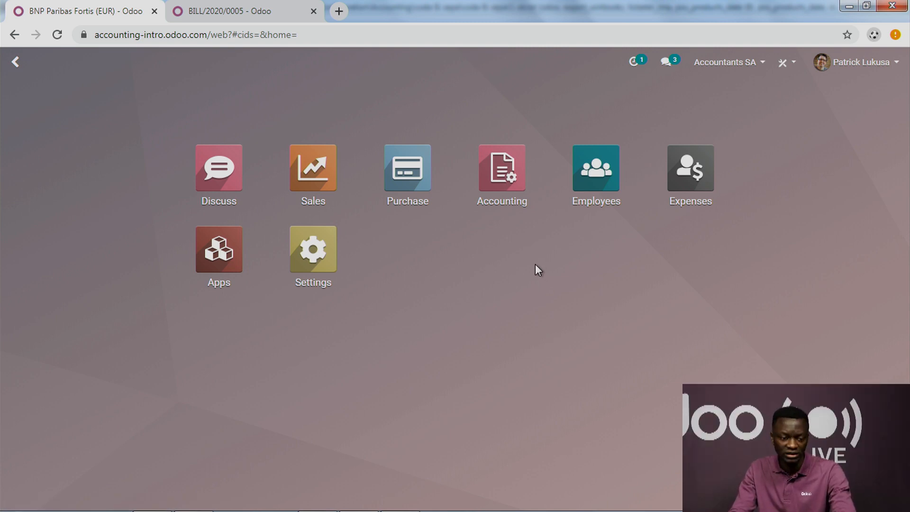
left_click(501, 181)
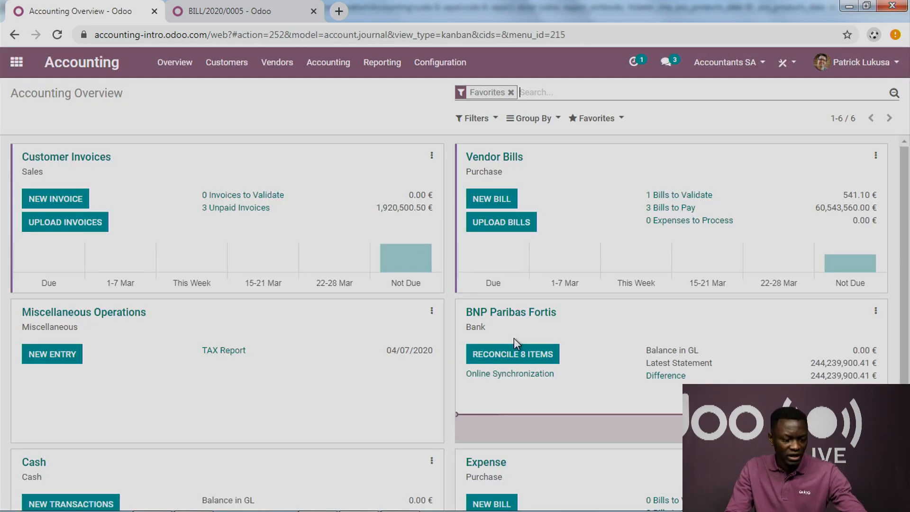
Step: Switch to the presentation, advance the mind map to the Extras topics, and switch back to Odoo in the browser
key("super+Tab")
key("super+Tab")
key("super+Tab")
key("super+Tab")
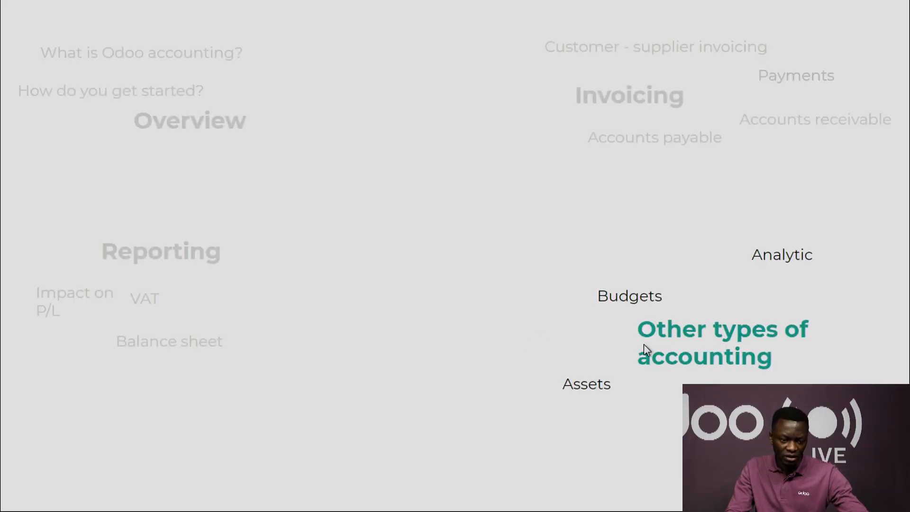
left_click(643, 345)
left_click(653, 304)
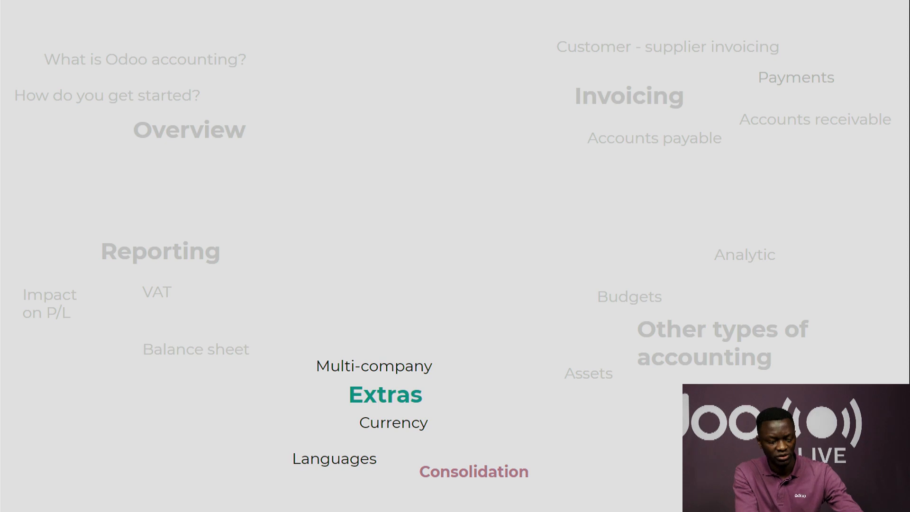
key("super+Tab")
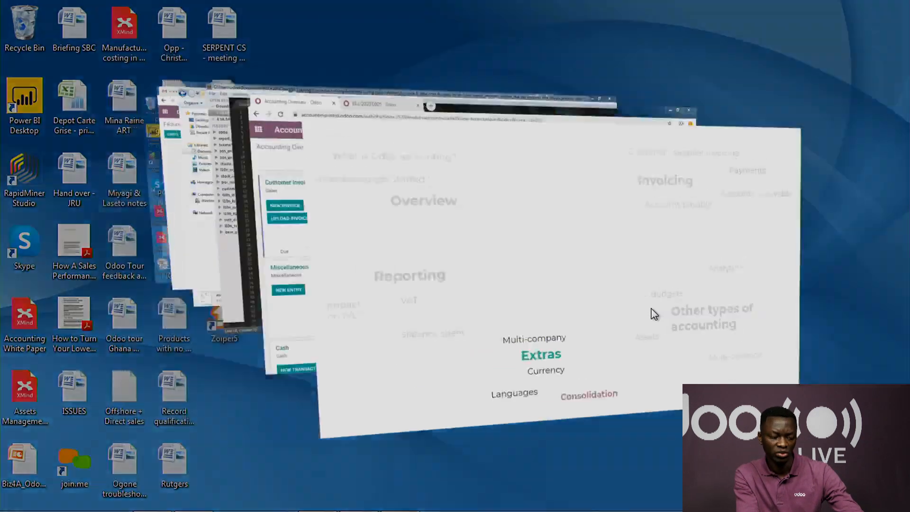
key("super+Tab")
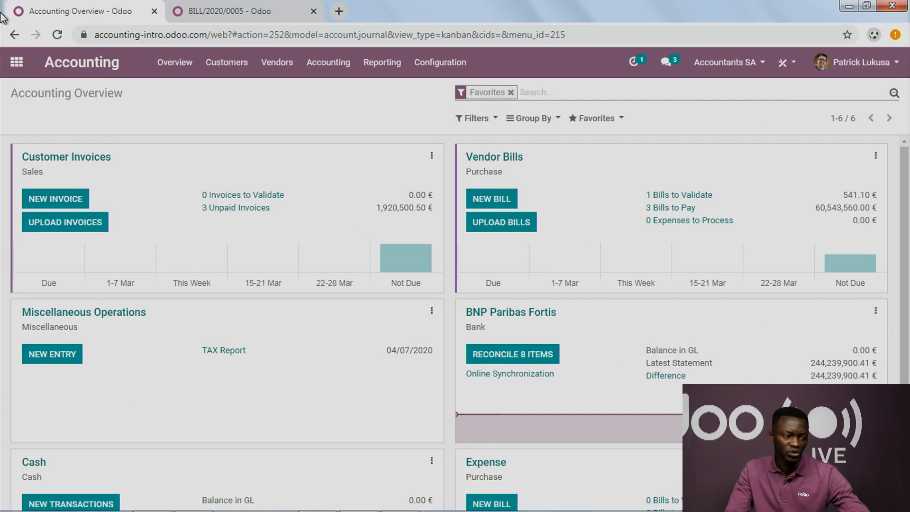
Step: Open the general settings, review the records under Manage Companies, and return to the settings page
left_click(16, 62)
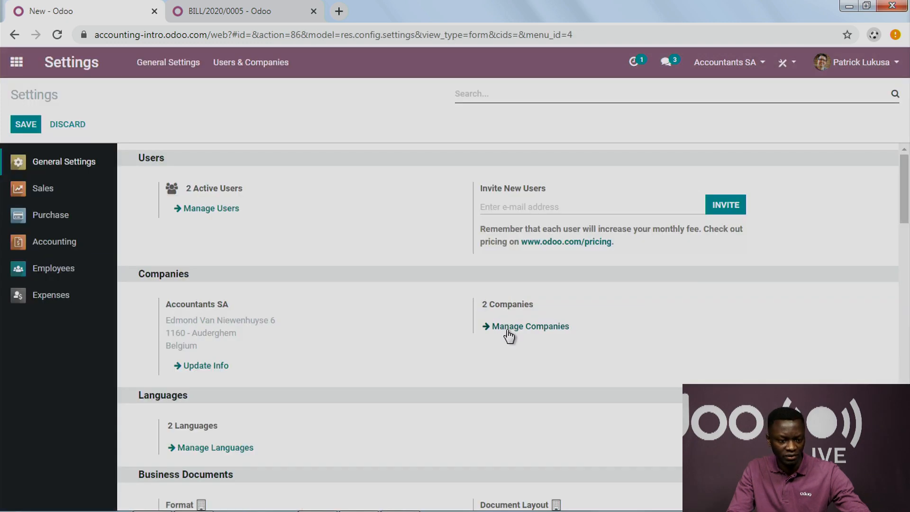
left_click(507, 330)
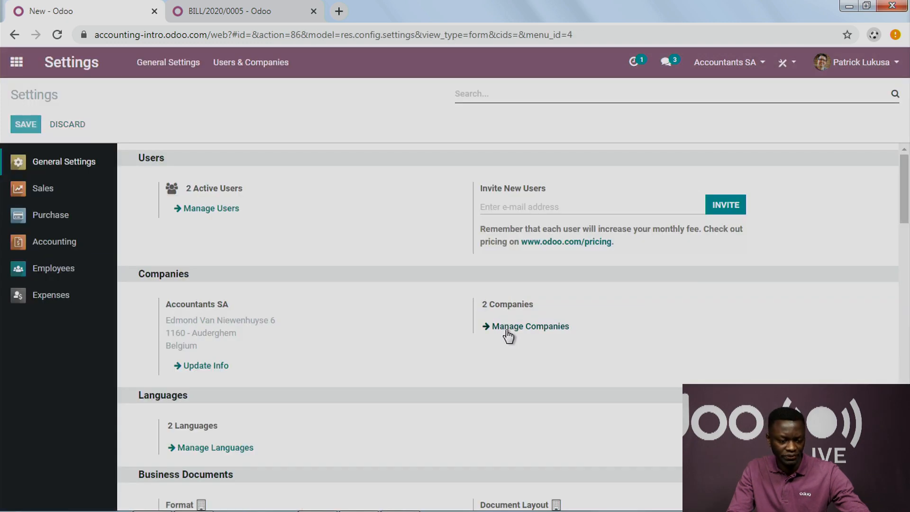
left_click(82, 201)
left_click_drag(201, 307, 215, 302)
left_click_drag(236, 173, 332, 186)
left_click(872, 118)
triple_click(207, 272)
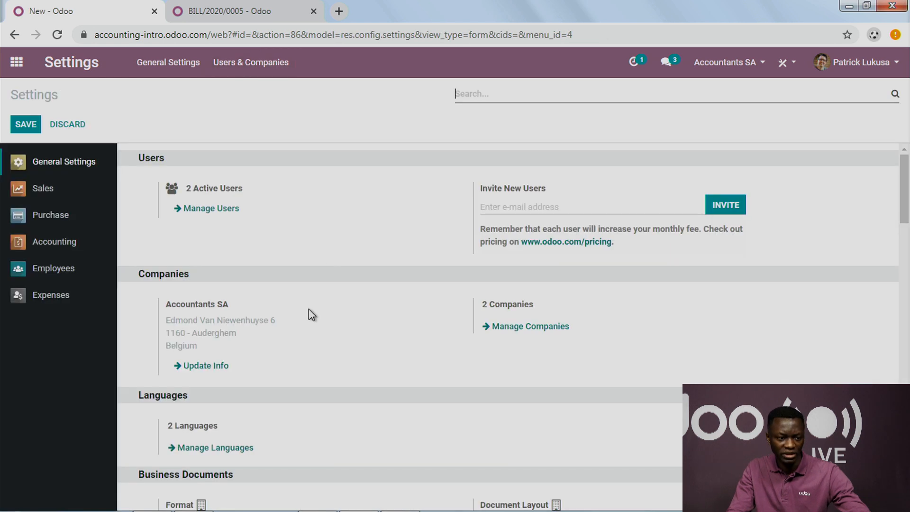
Step: Open the administrator's user record from Manage Users in edit mode and review its allowed companies and default company
left_click(215, 211)
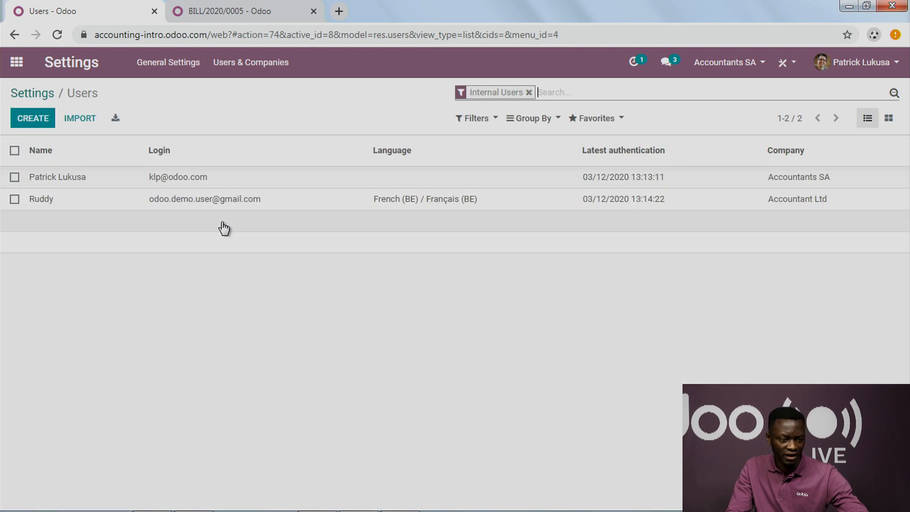
left_click(205, 184)
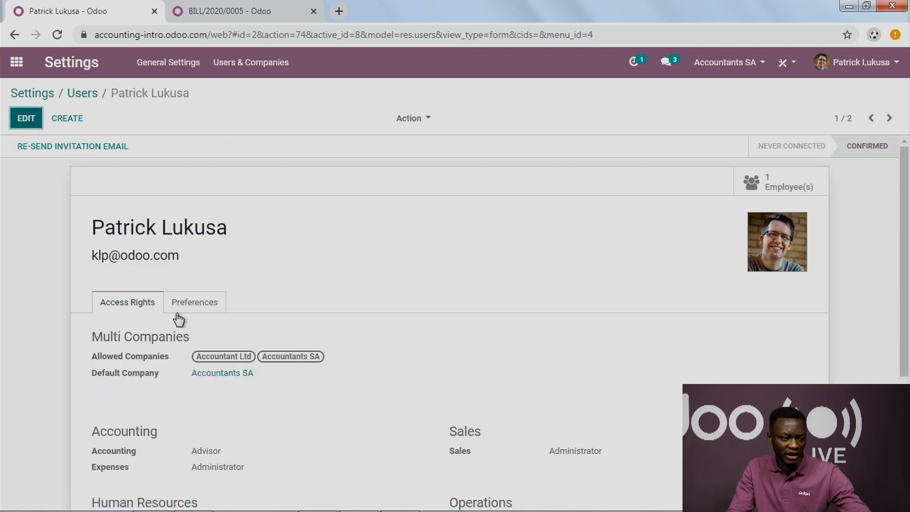
key("alt+a")
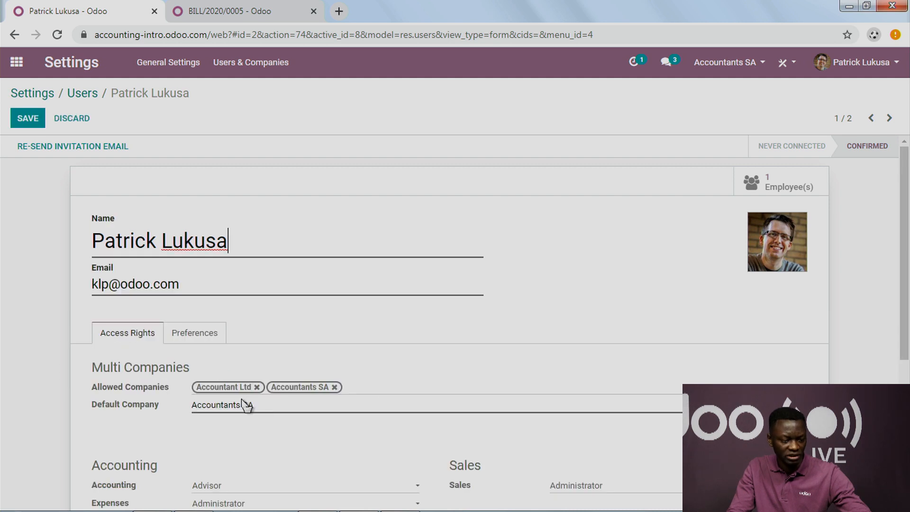
left_click(265, 411)
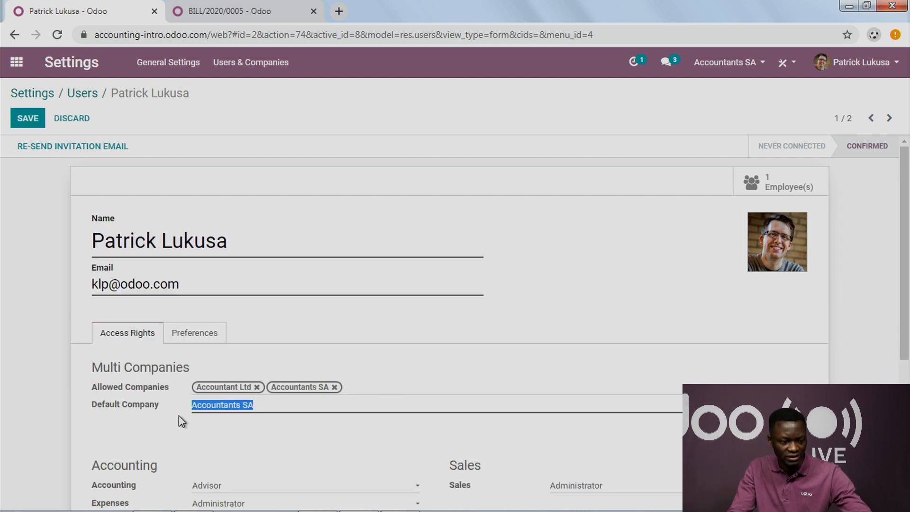
left_click(628, 242)
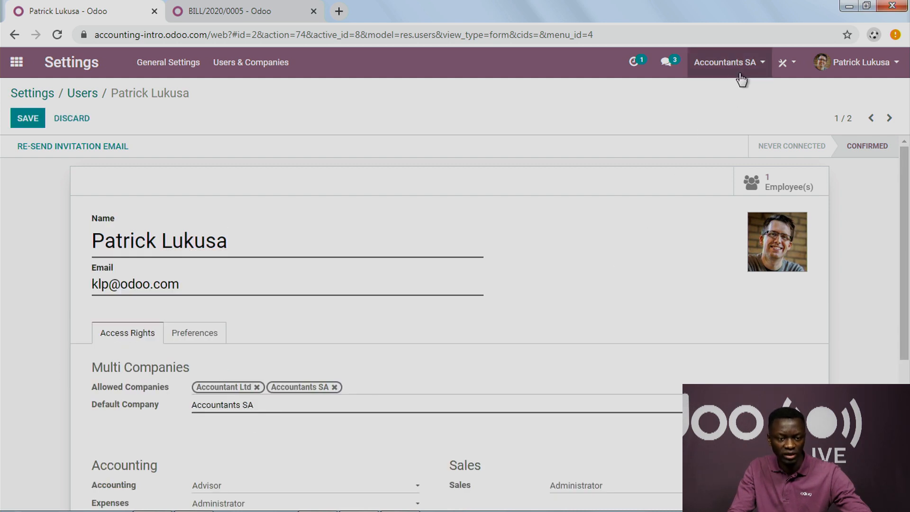
Step: Switch the active company to Accountant Ltd and open its Accounting dashboard
left_click(18, 64)
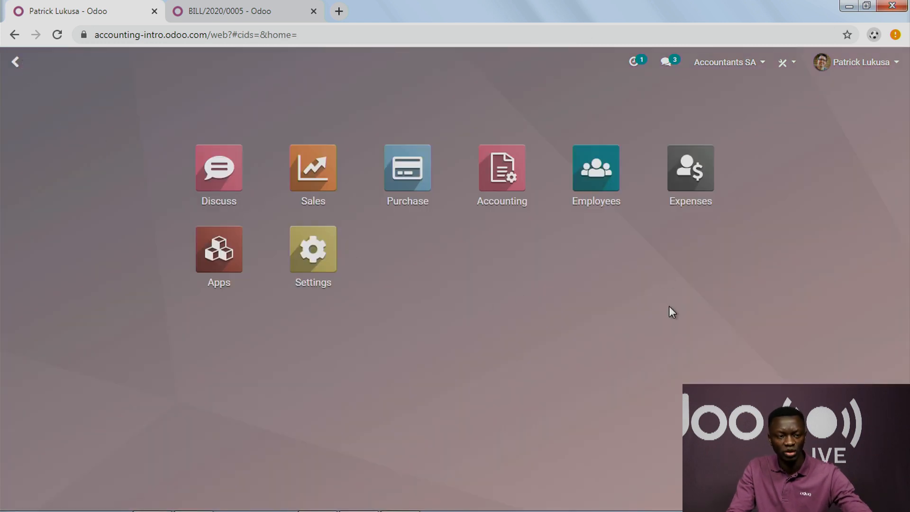
left_click(721, 75)
left_click(714, 96)
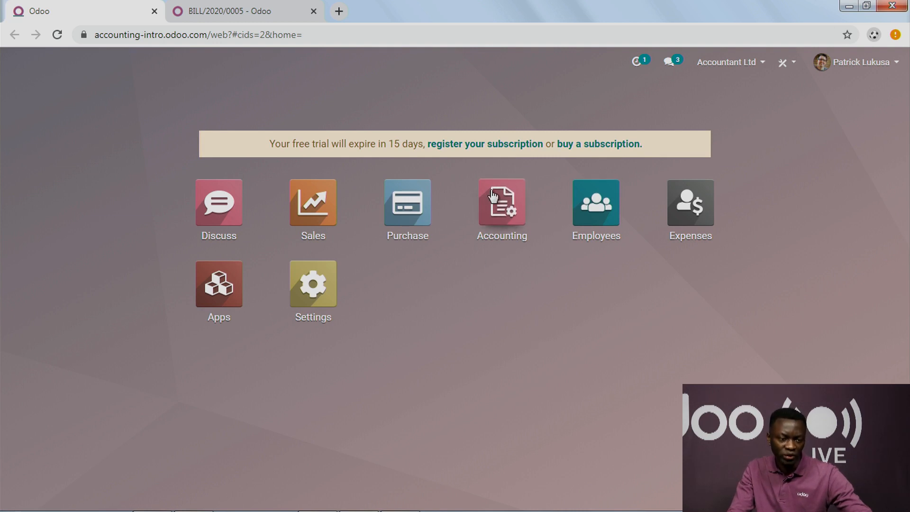
left_click(506, 210)
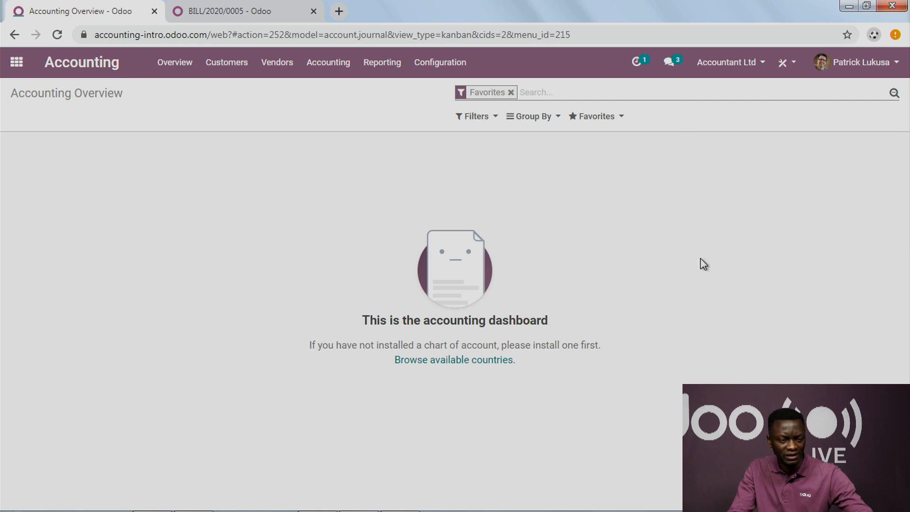
Step: Open Accountant Ltd's accounting settings, check the Fiscal Localization package choices, and list more installable packages
left_click(448, 75)
left_click(447, 91)
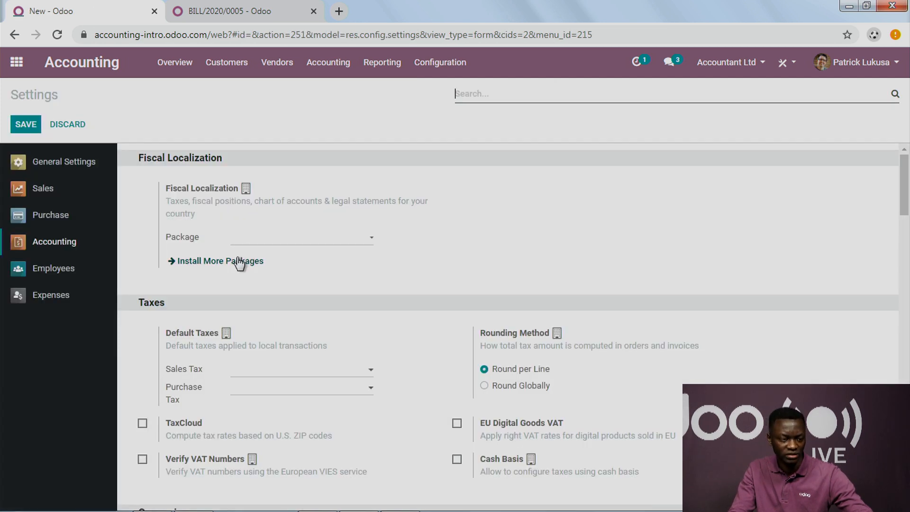
left_click(266, 239)
left_click(458, 259)
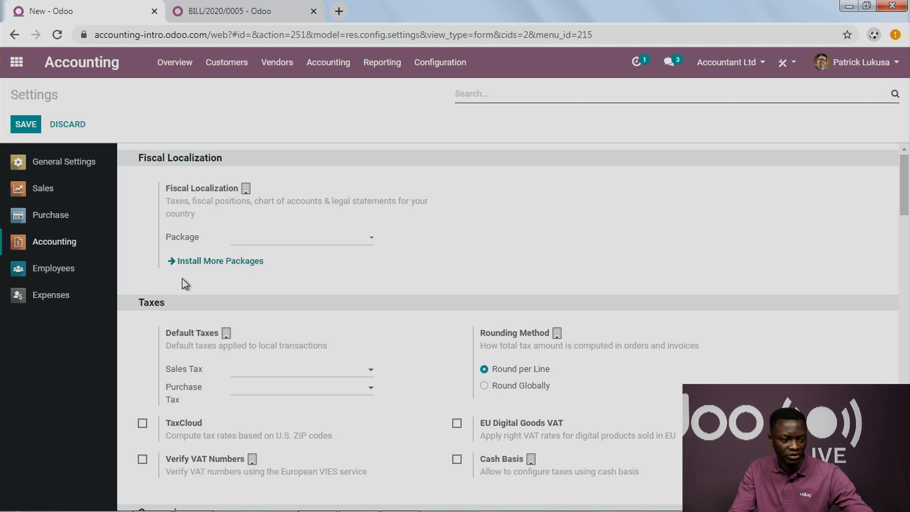
left_click(201, 263)
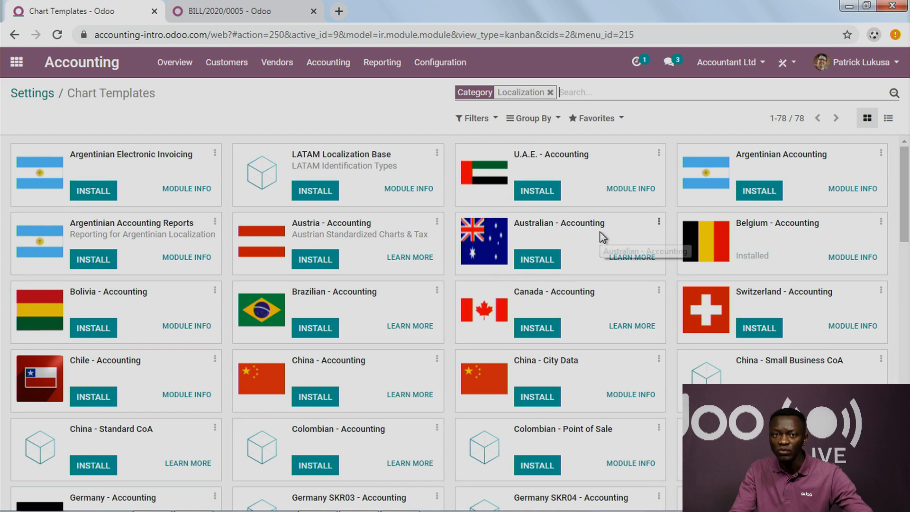
Step: Search the chart templates for UNITED and install the United States - Accounting package
scroll(599, 236, "down", 20)
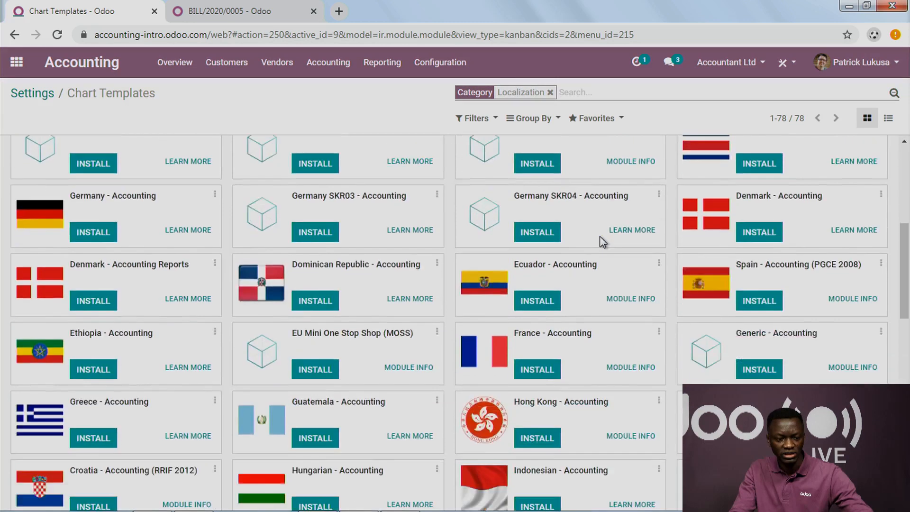
scroll(600, 237, "up", 20)
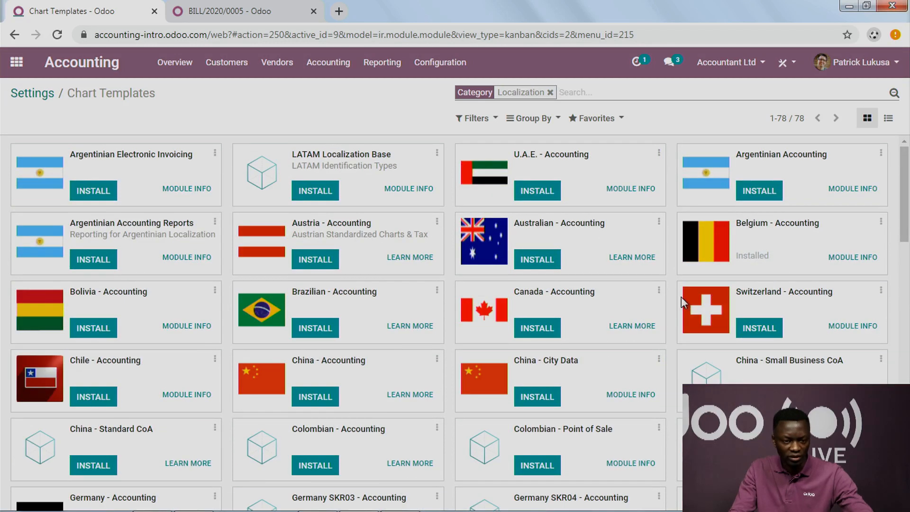
type("UNIT")
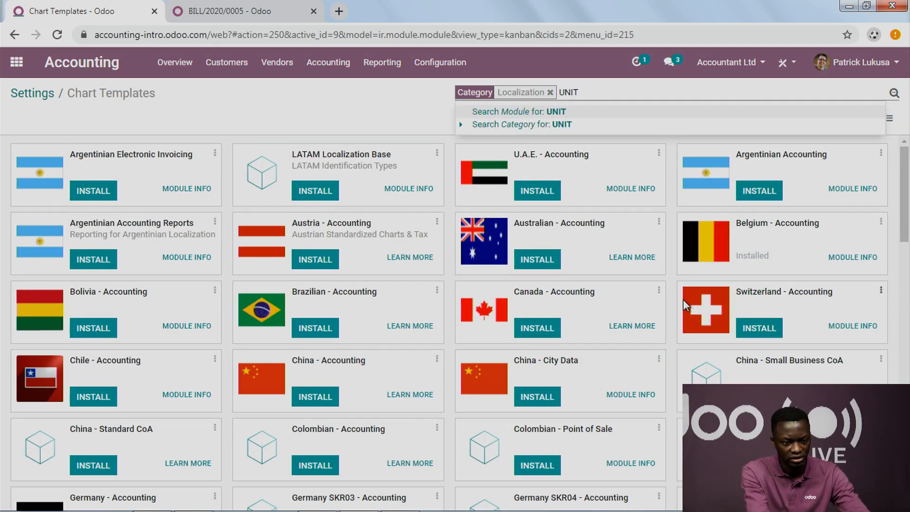
type("ED")
key("Return")
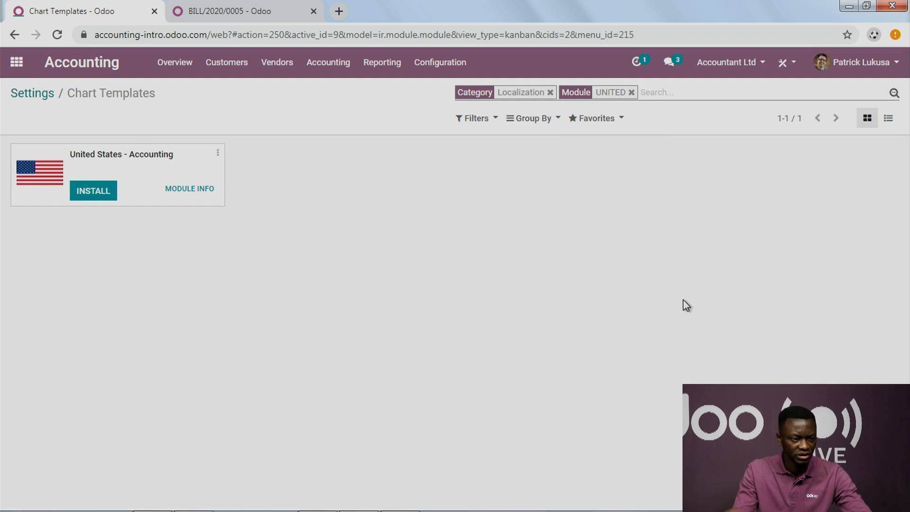
left_click(104, 195)
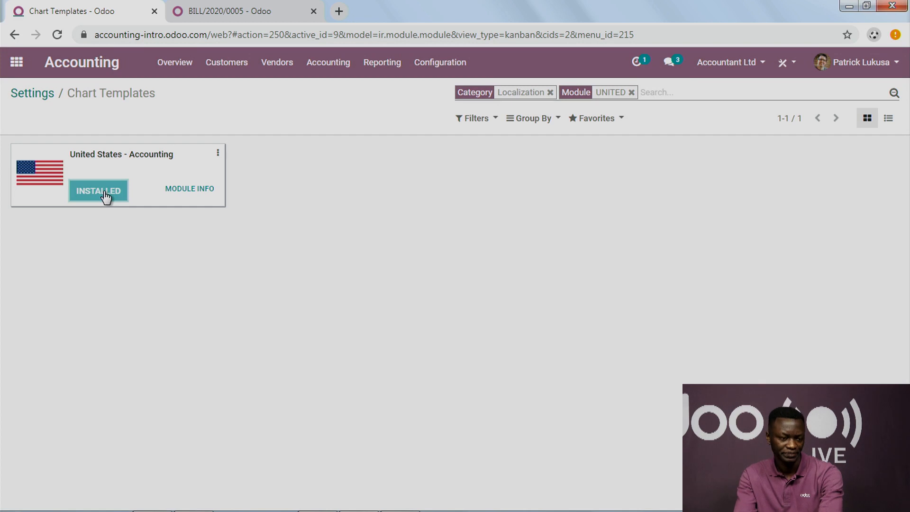
left_click(105, 196)
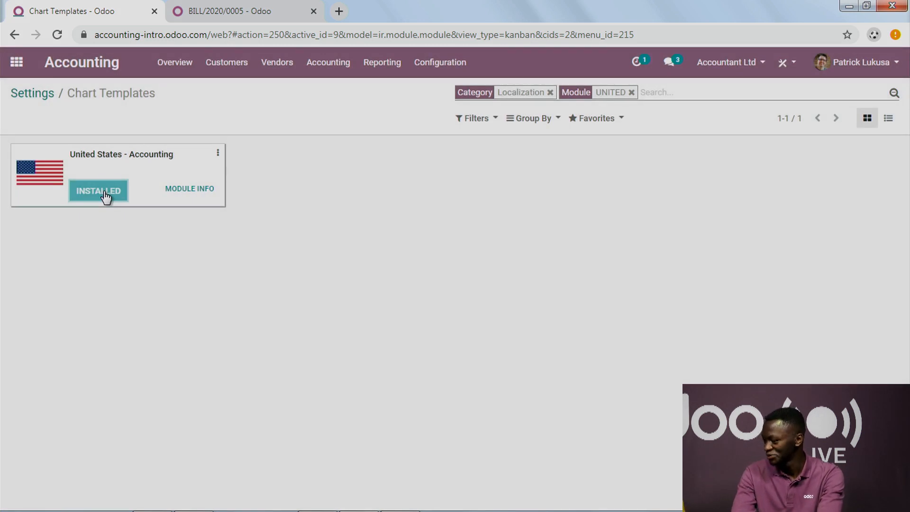
left_click(105, 195)
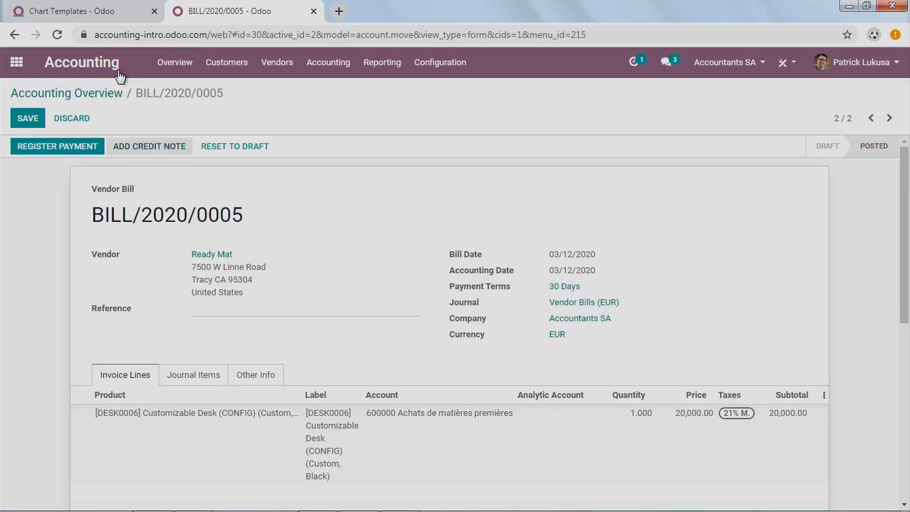
Step: Return to the Chart Templates page and dismiss the demonstration data notice to complete the United States - Accounting installation
left_click(184, 71)
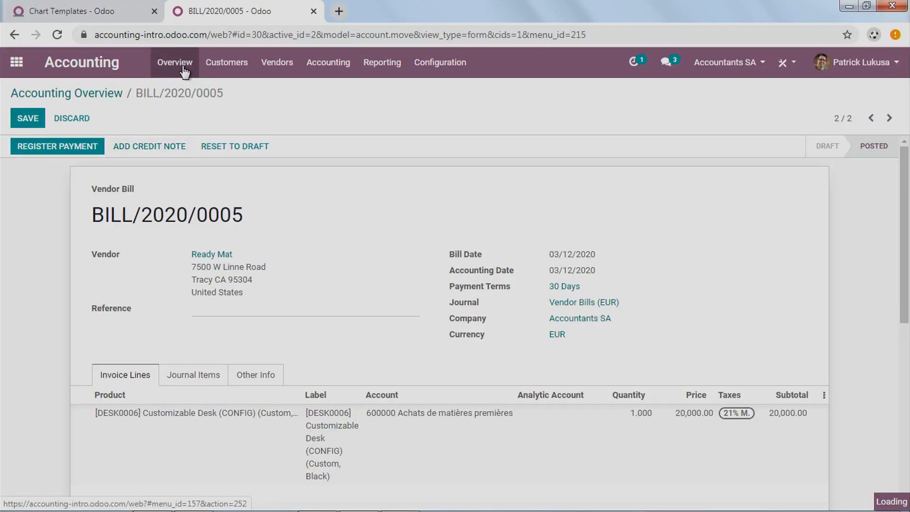
left_click(132, 15)
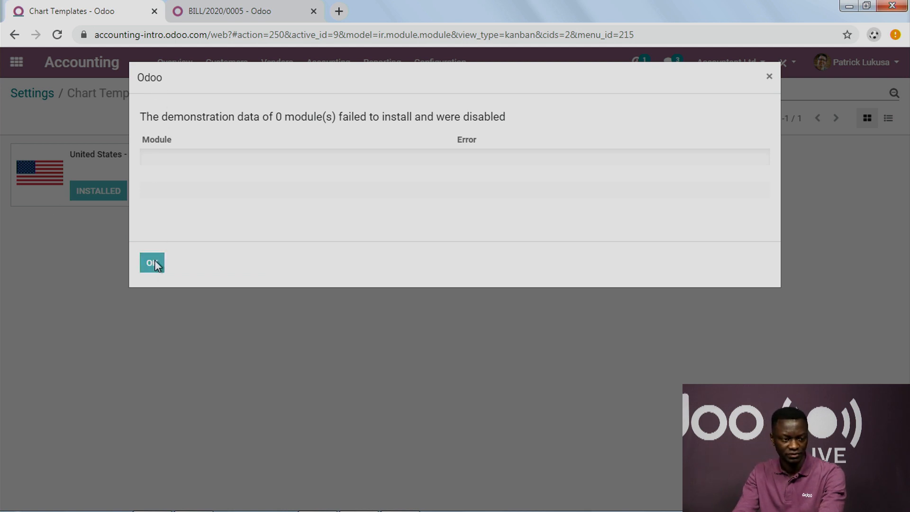
left_click(153, 263)
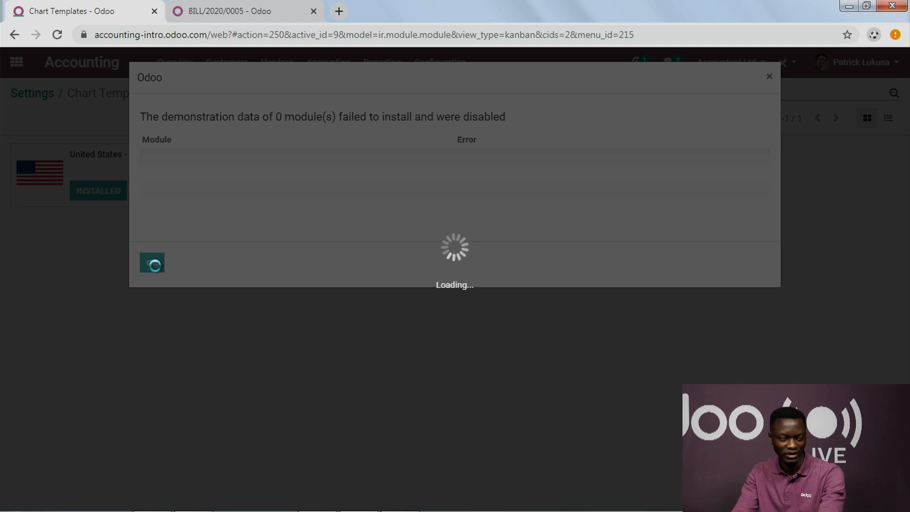
left_click(202, 11)
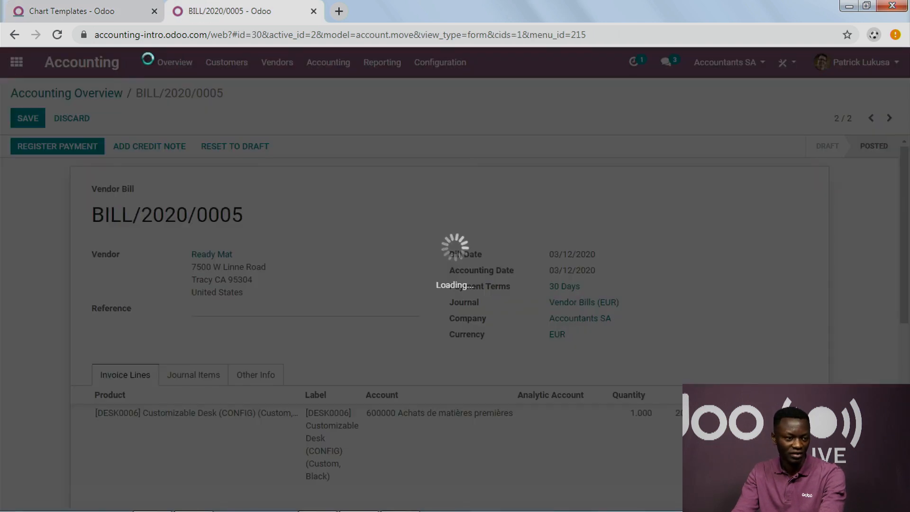
left_click(110, 12)
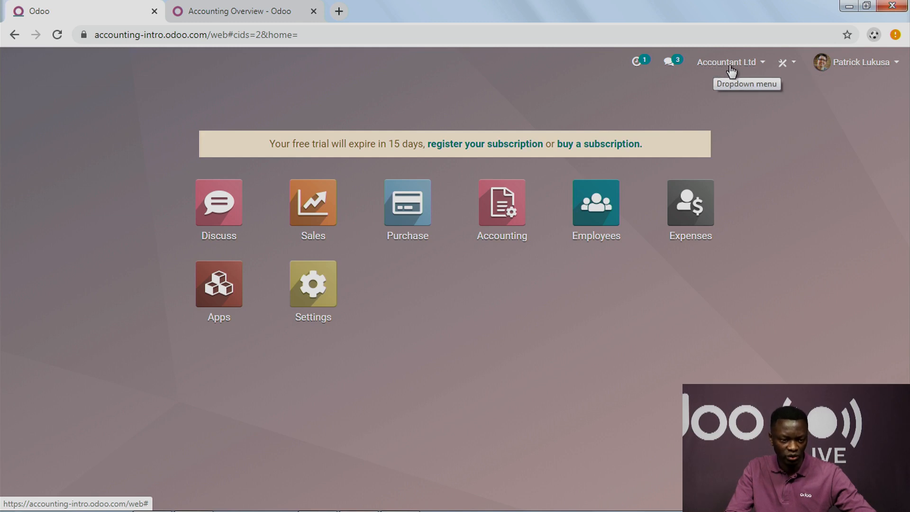
Step: Open the Profit and Loss report in Accounting, with Accountants SA enabled alongside Accountant Ltd, and review the combined figures
left_click(508, 270)
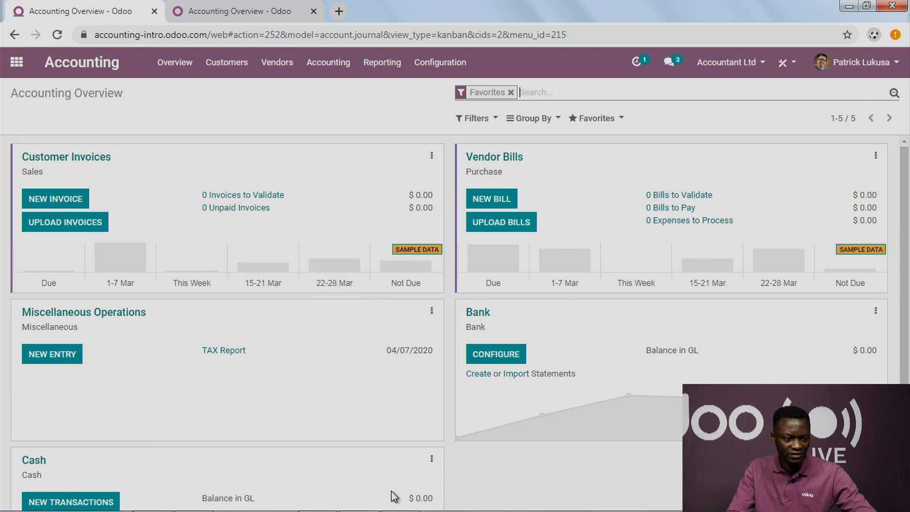
left_click(384, 63)
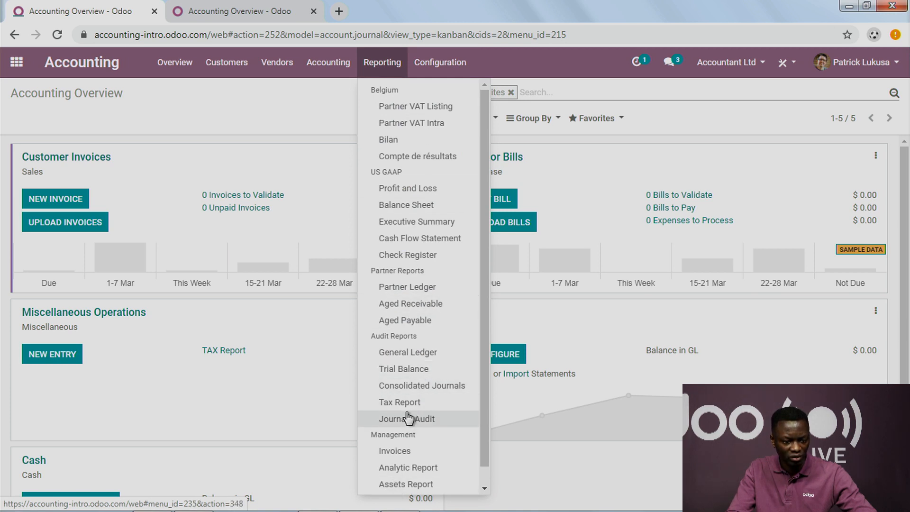
left_click(417, 188)
left_click(726, 62)
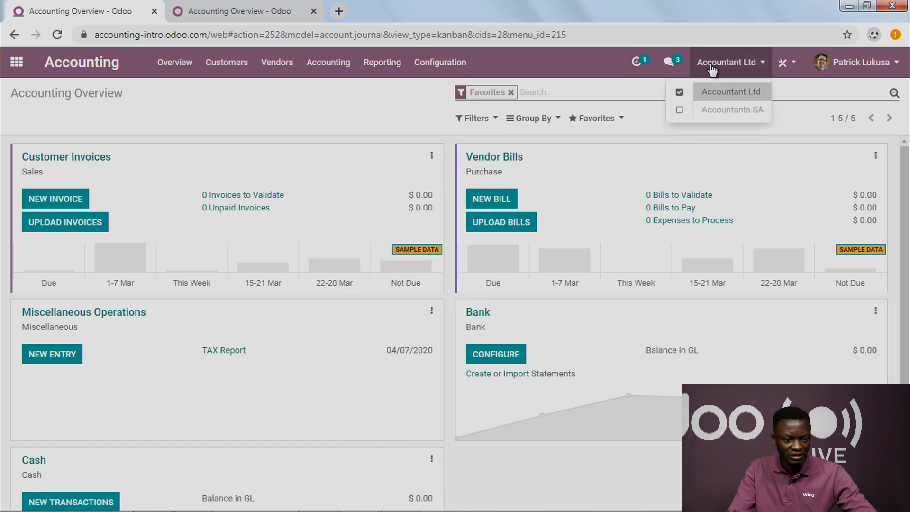
left_click(680, 110)
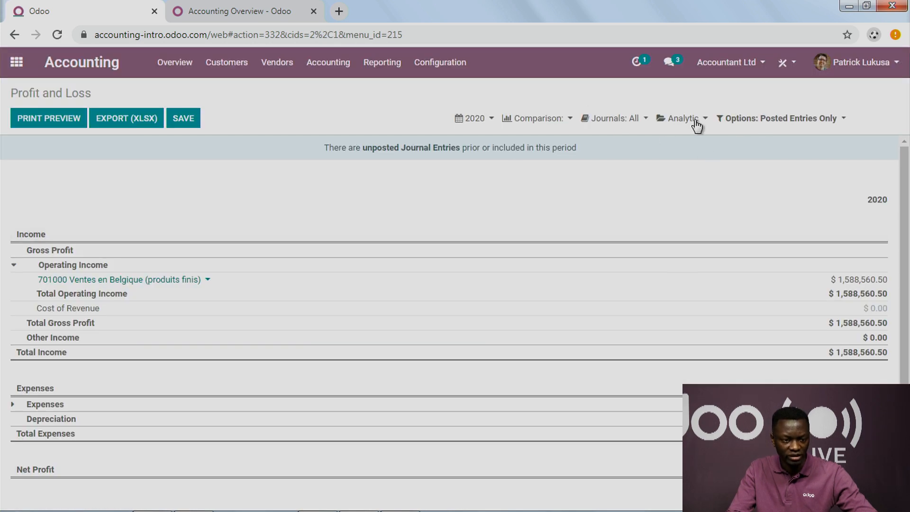
left_click(718, 63)
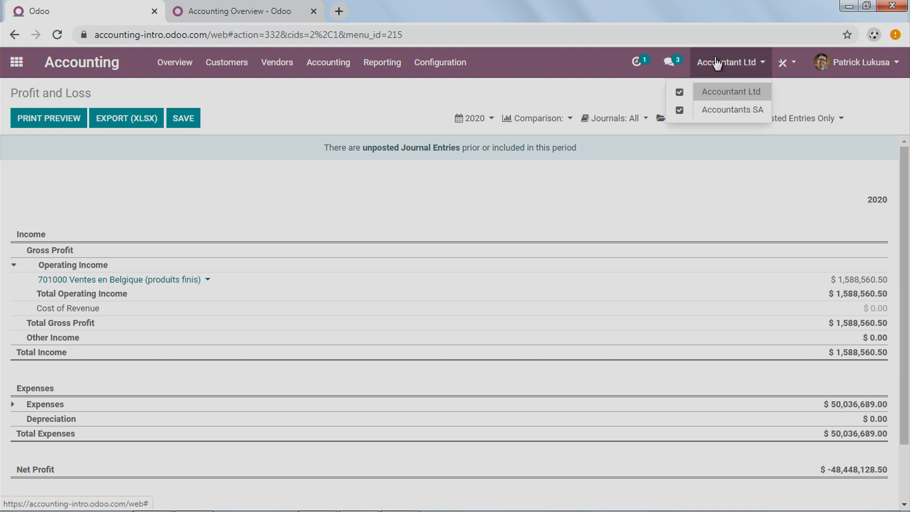
scroll(648, 256, "down", 2)
scroll(644, 279, "up", 2)
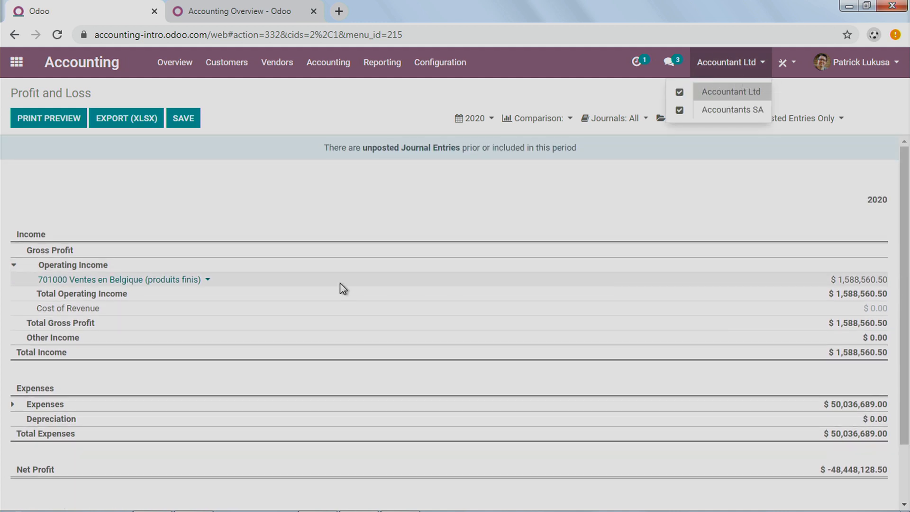
Step: Search the available apps for CONSOLI and install the Consolidation module
left_click(17, 62)
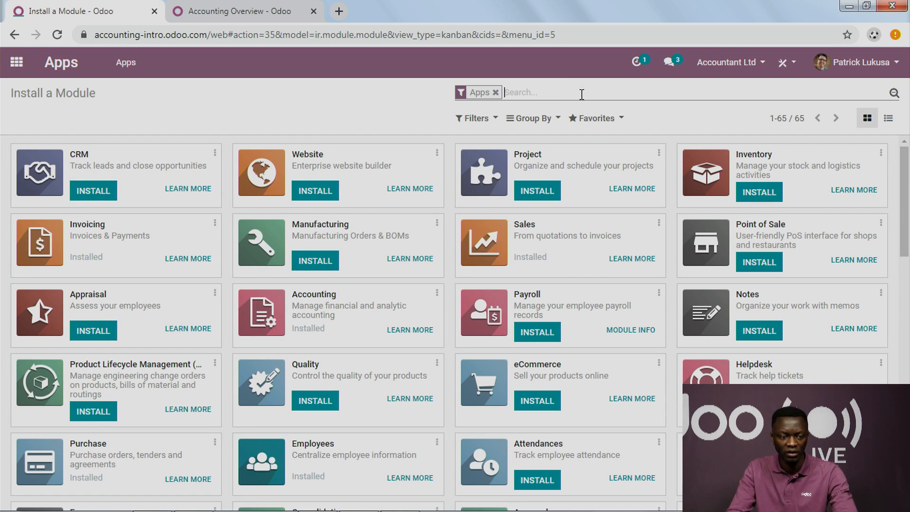
type("CONSOLI")
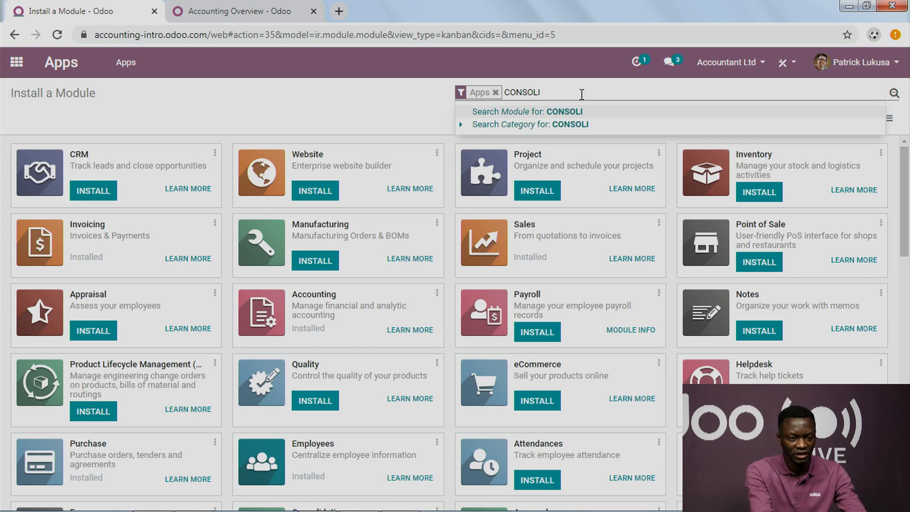
key("Return")
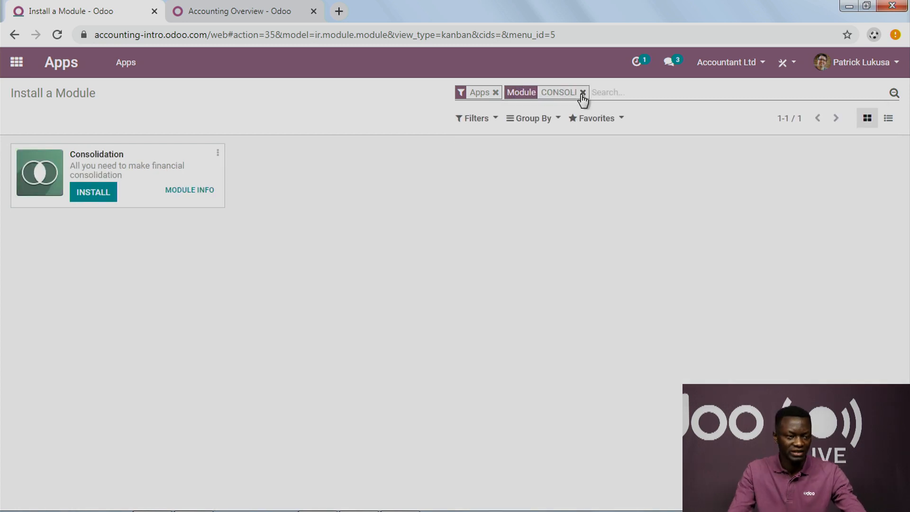
left_click(101, 198)
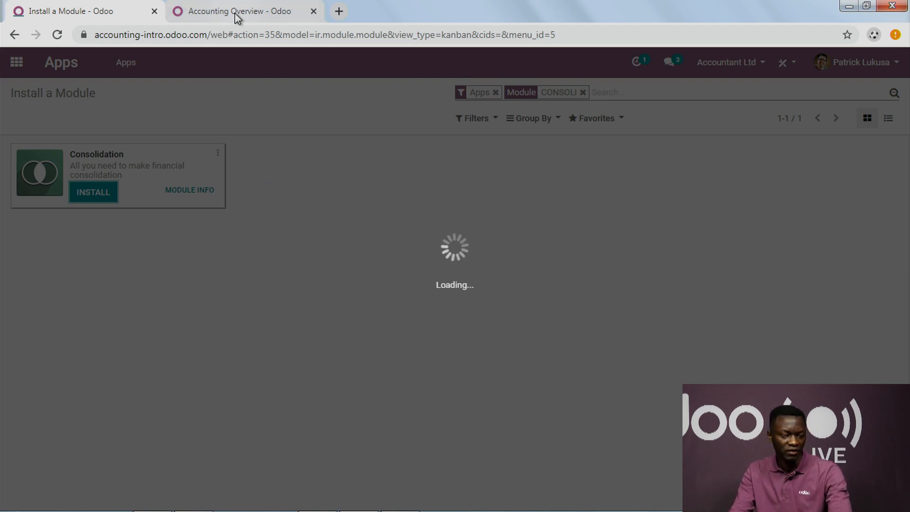
Step: Switch to the presentation window with the accounting topic map
key("super+Tab")
key("super+Tab")
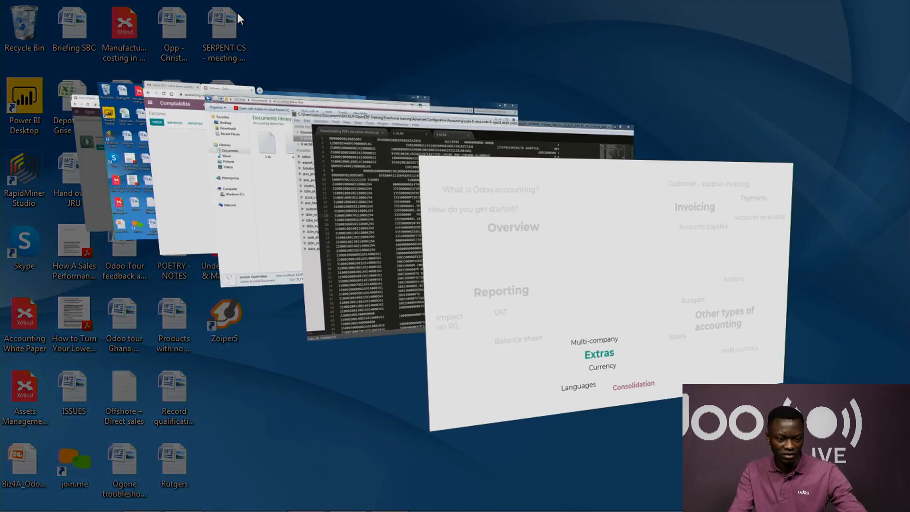